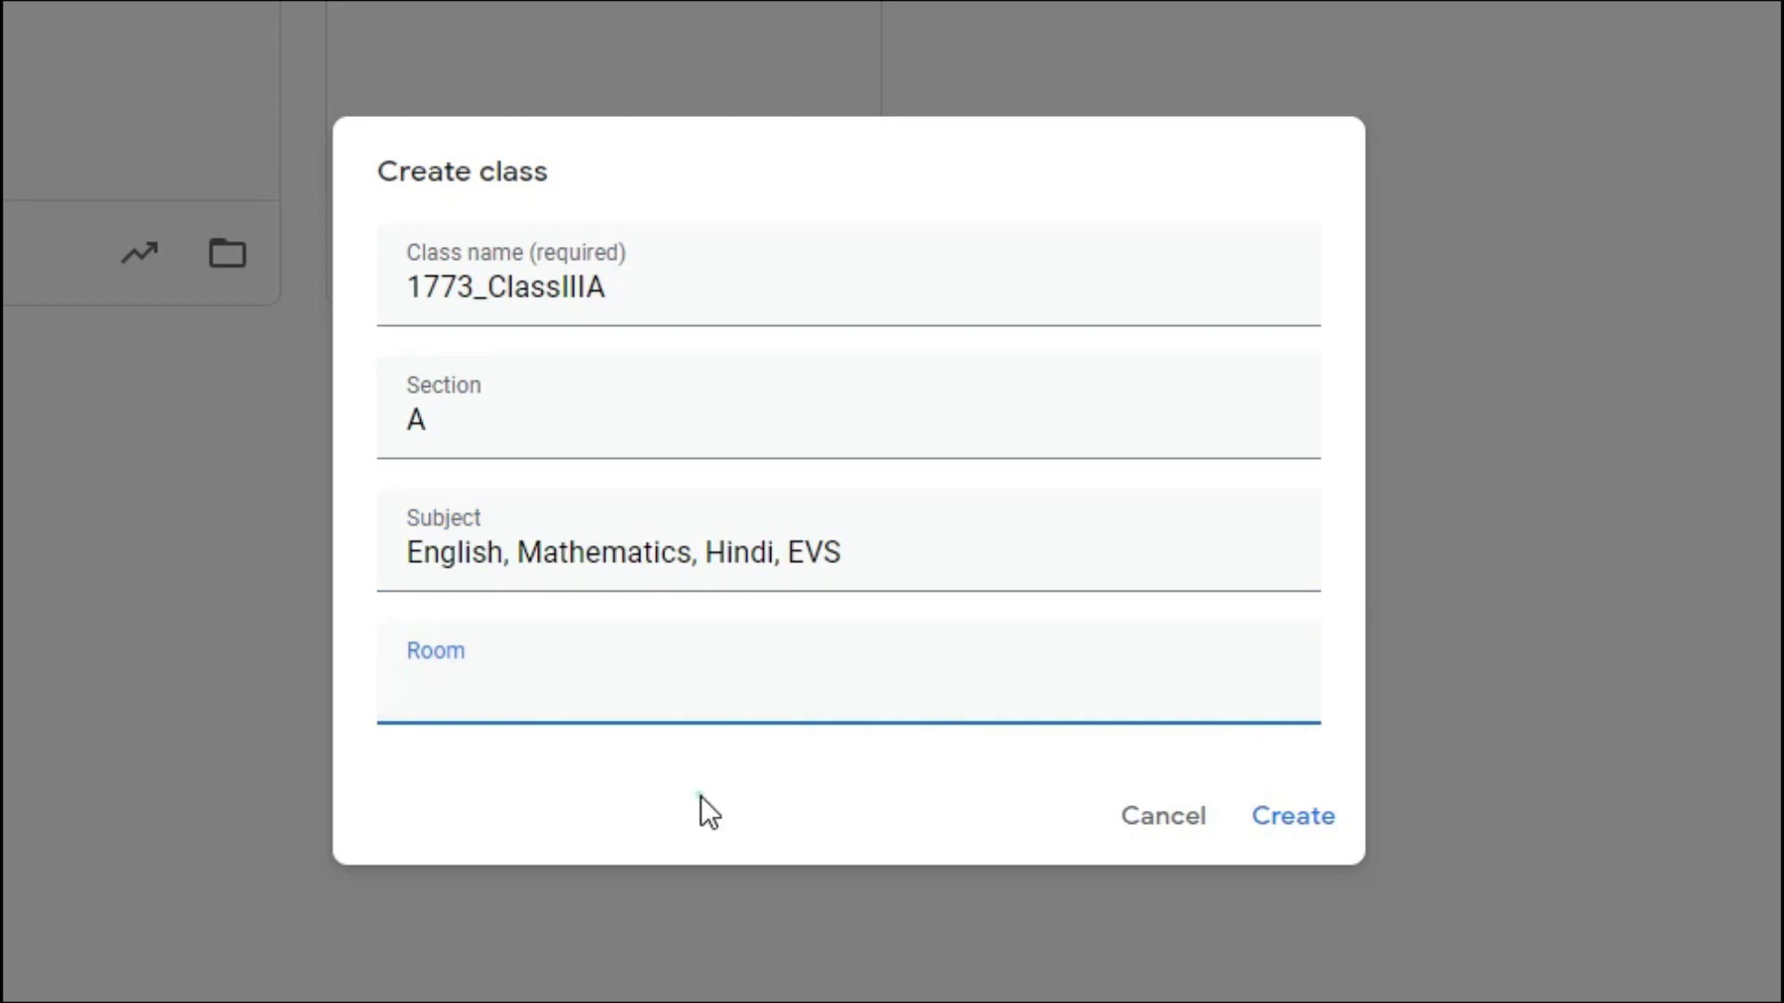
# - Enter IIIA as the room, create the class, and expand its details on the stream banner
pyautogui.click(945, 710)
pyautogui.write('IIIA')
pyautogui.click(936, 727)
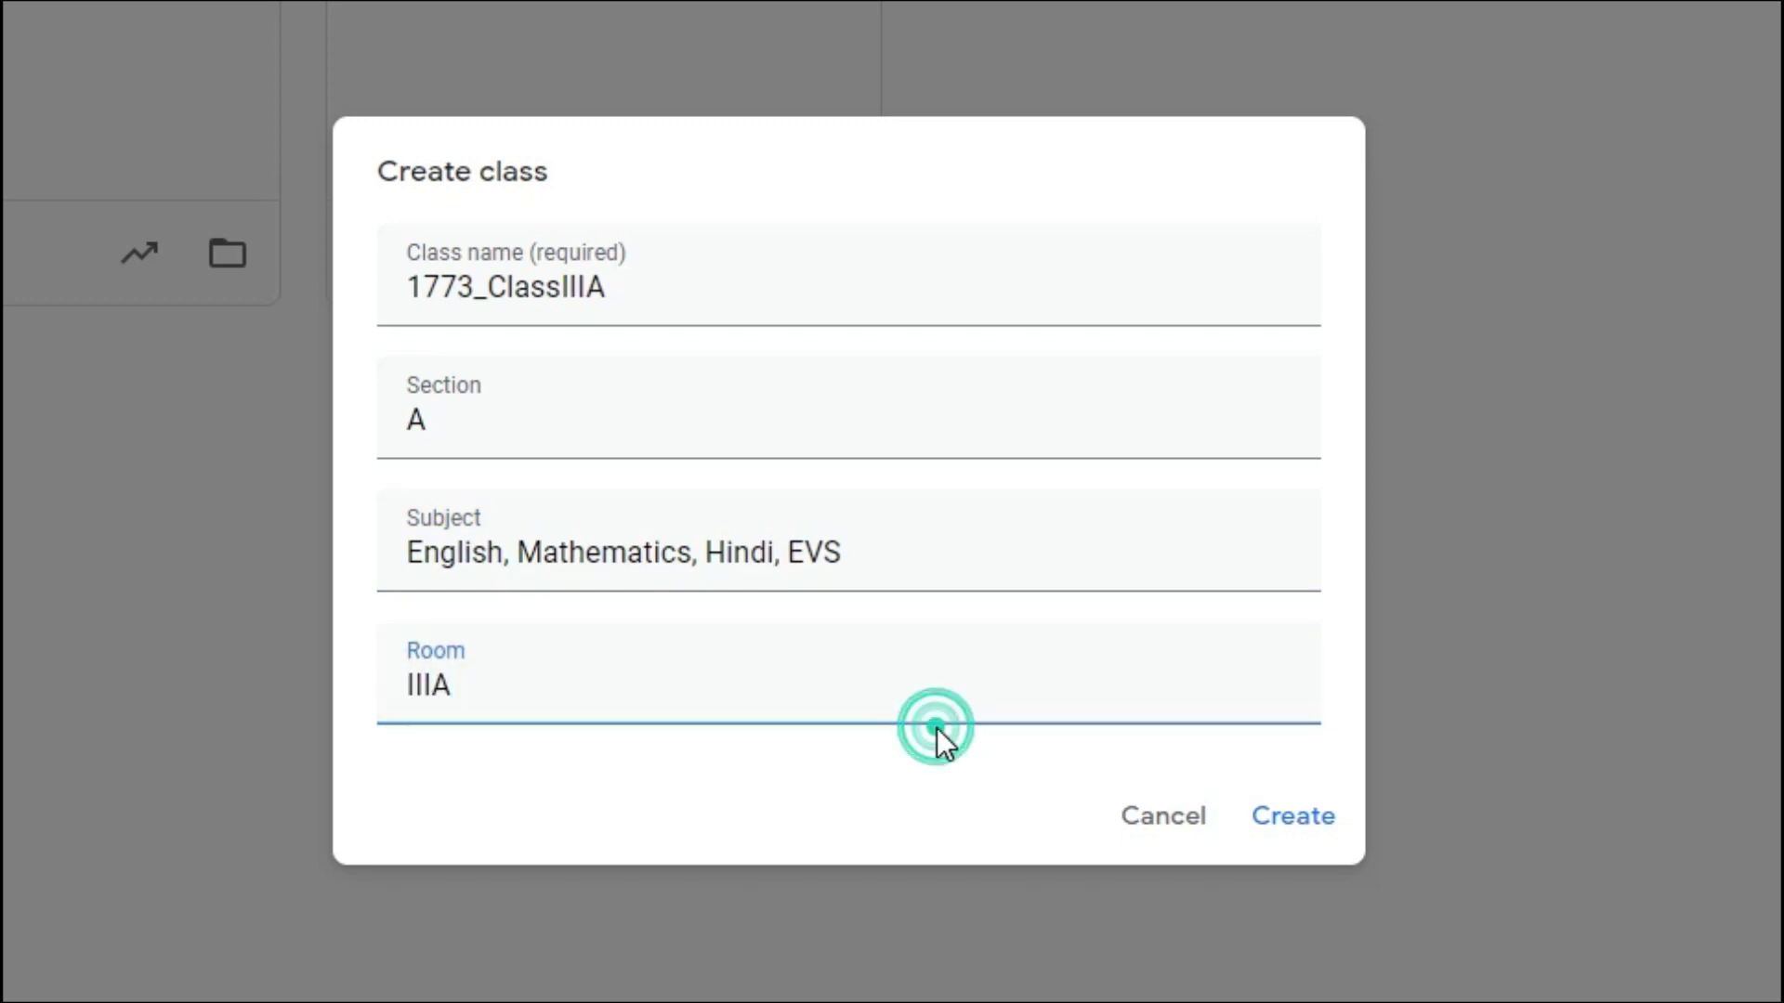
pyautogui.click(1291, 818)
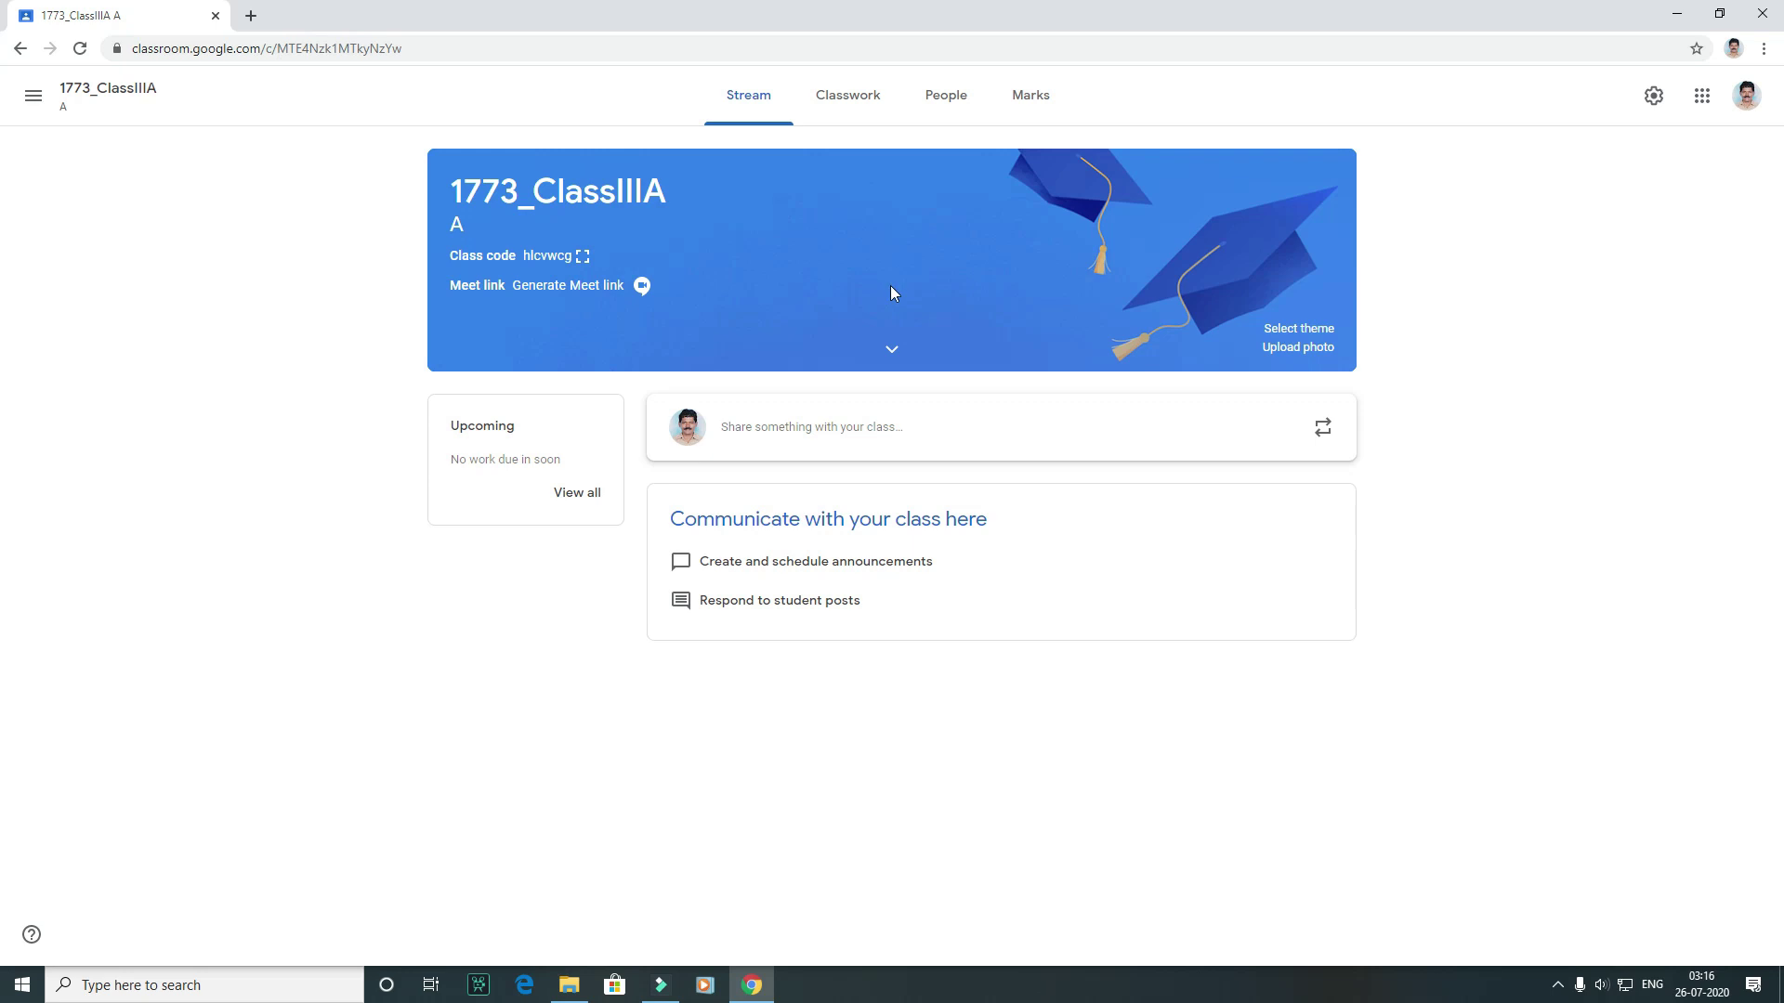
pyautogui.click(892, 351)
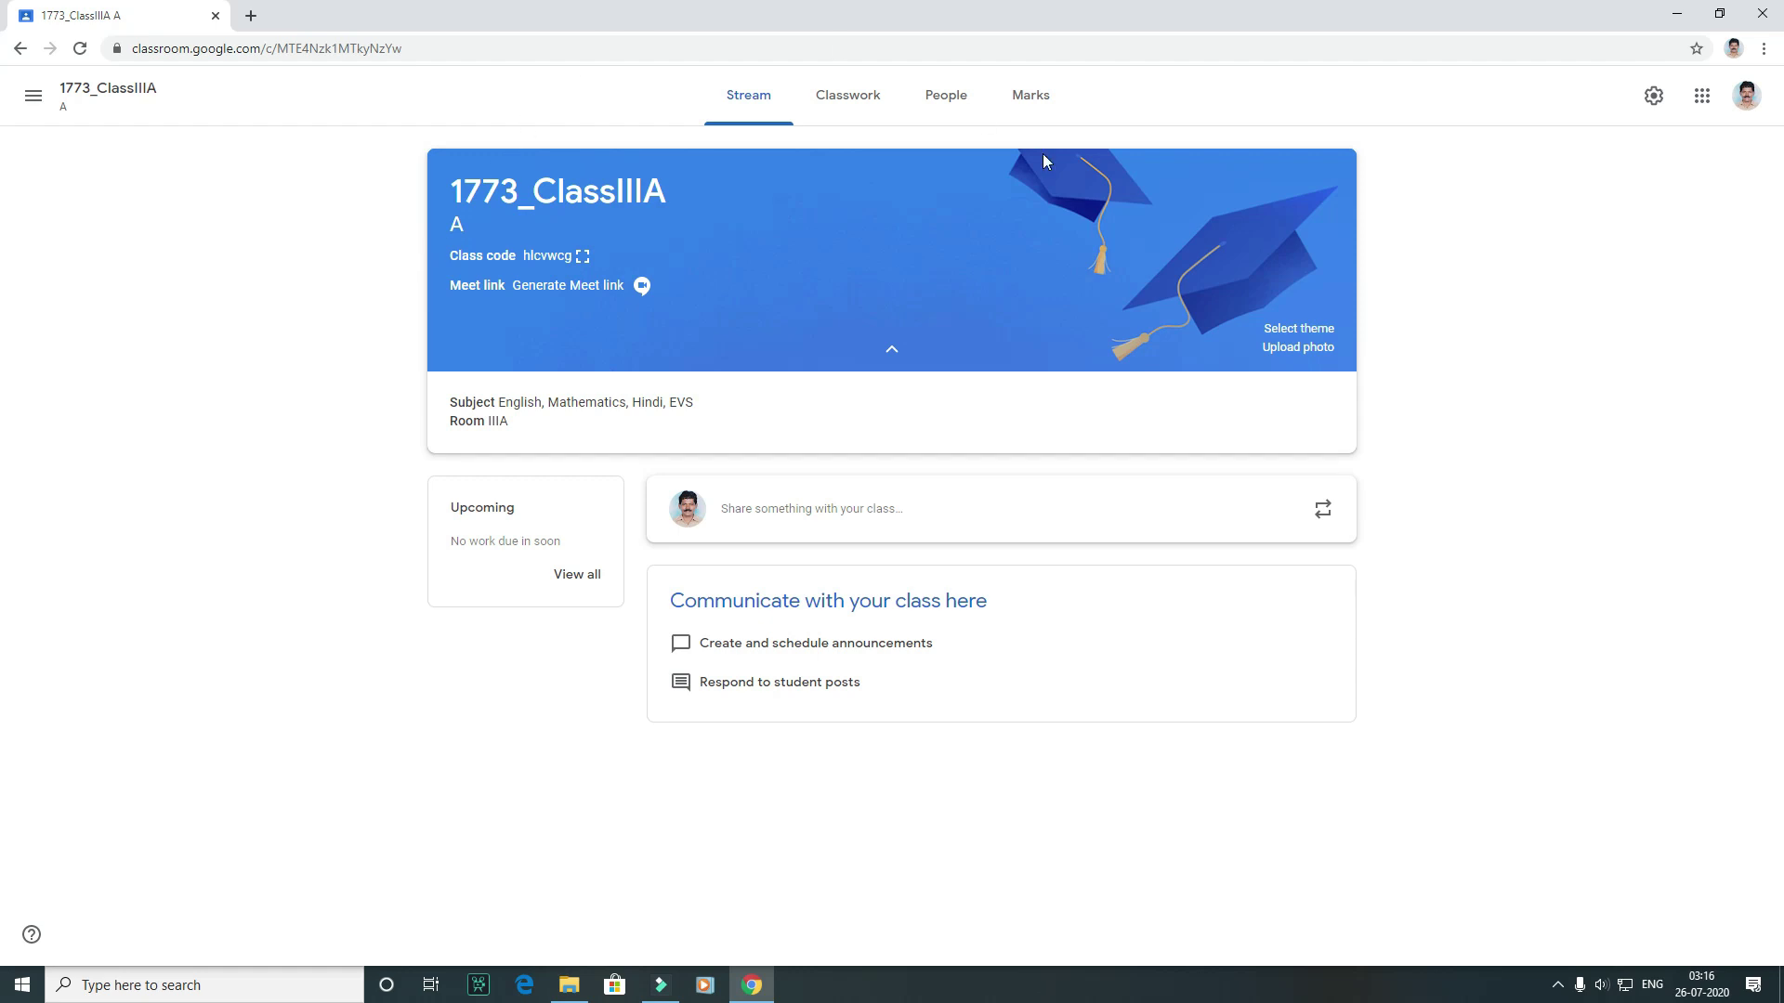
# - Examine the class's People page and its options for inviting teachers and students
pyautogui.click(963, 109)
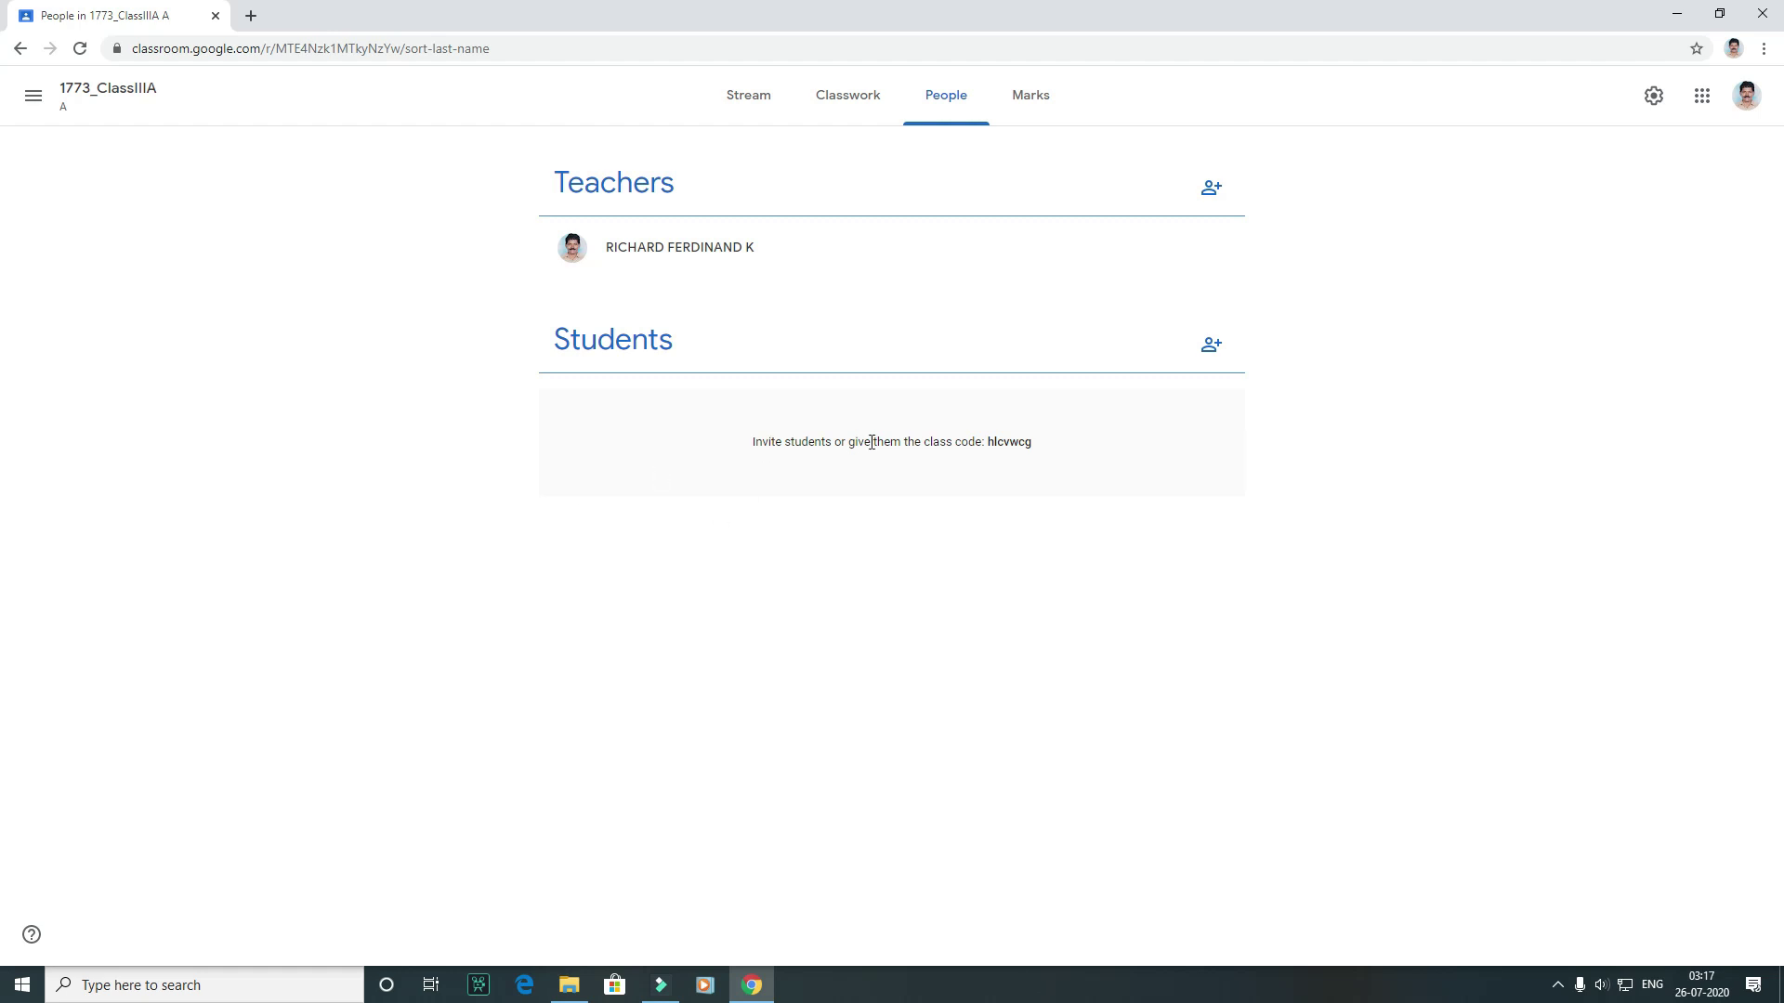
pyautogui.click(1209, 189)
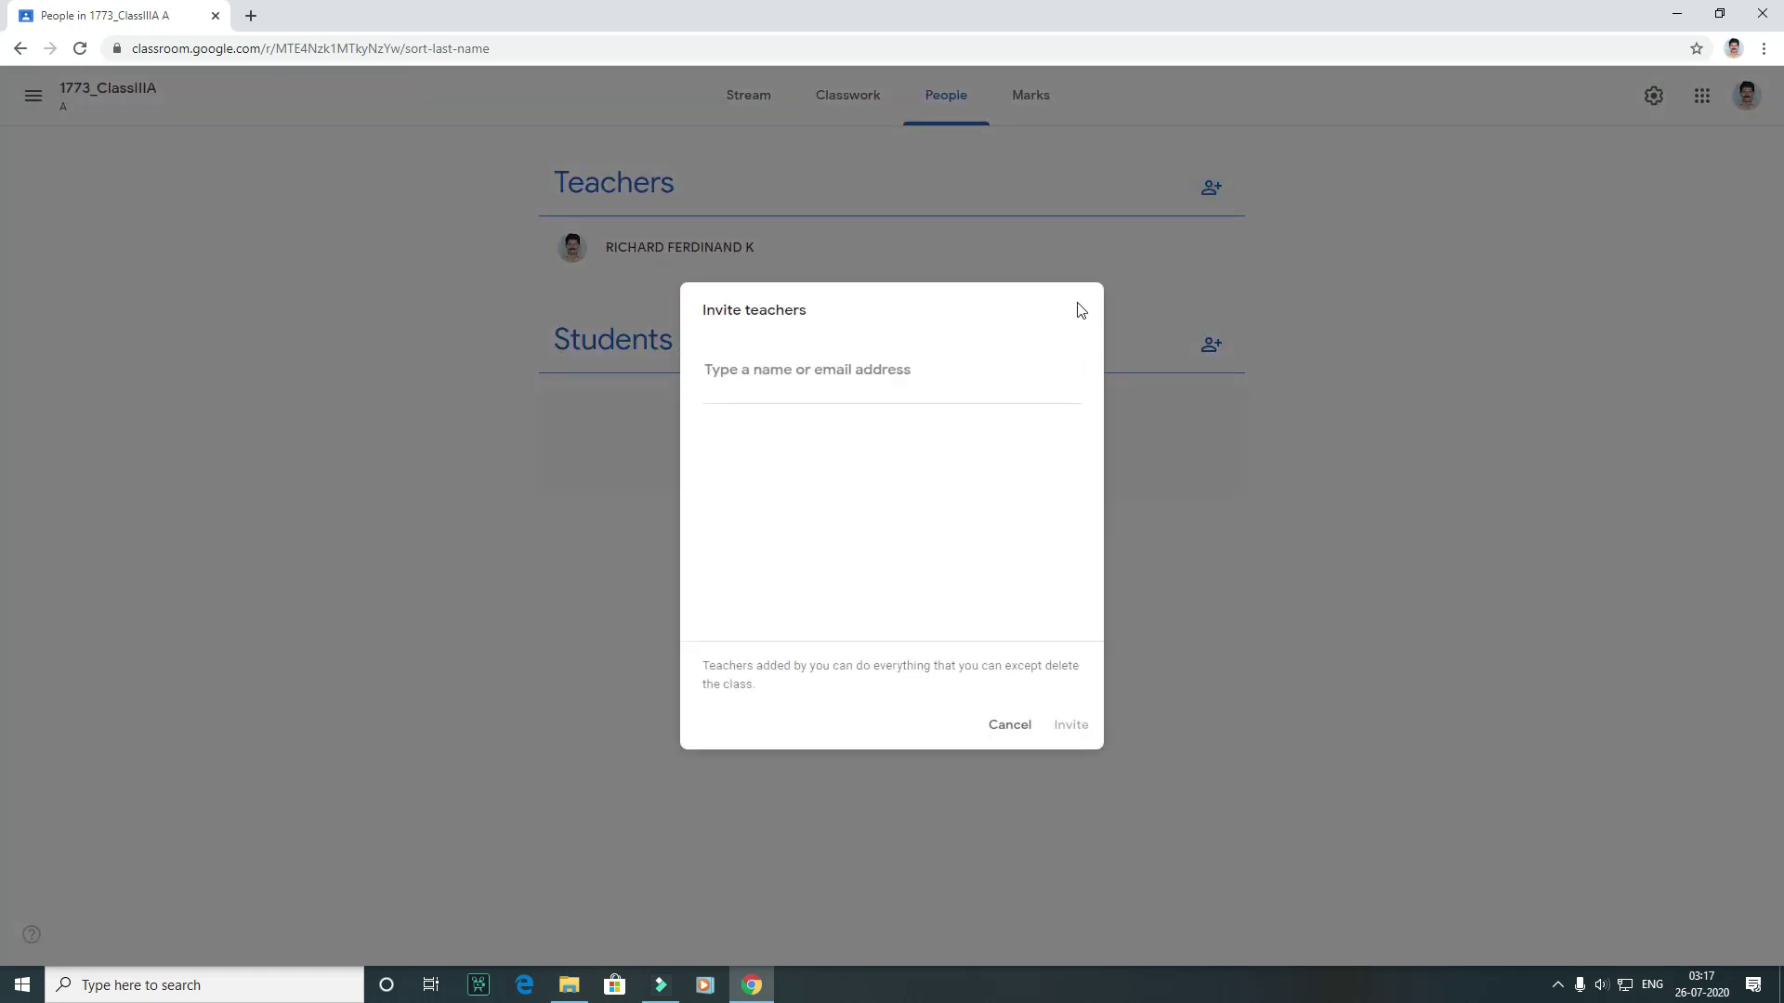
pyautogui.click(828, 424)
pyautogui.click(1031, 730)
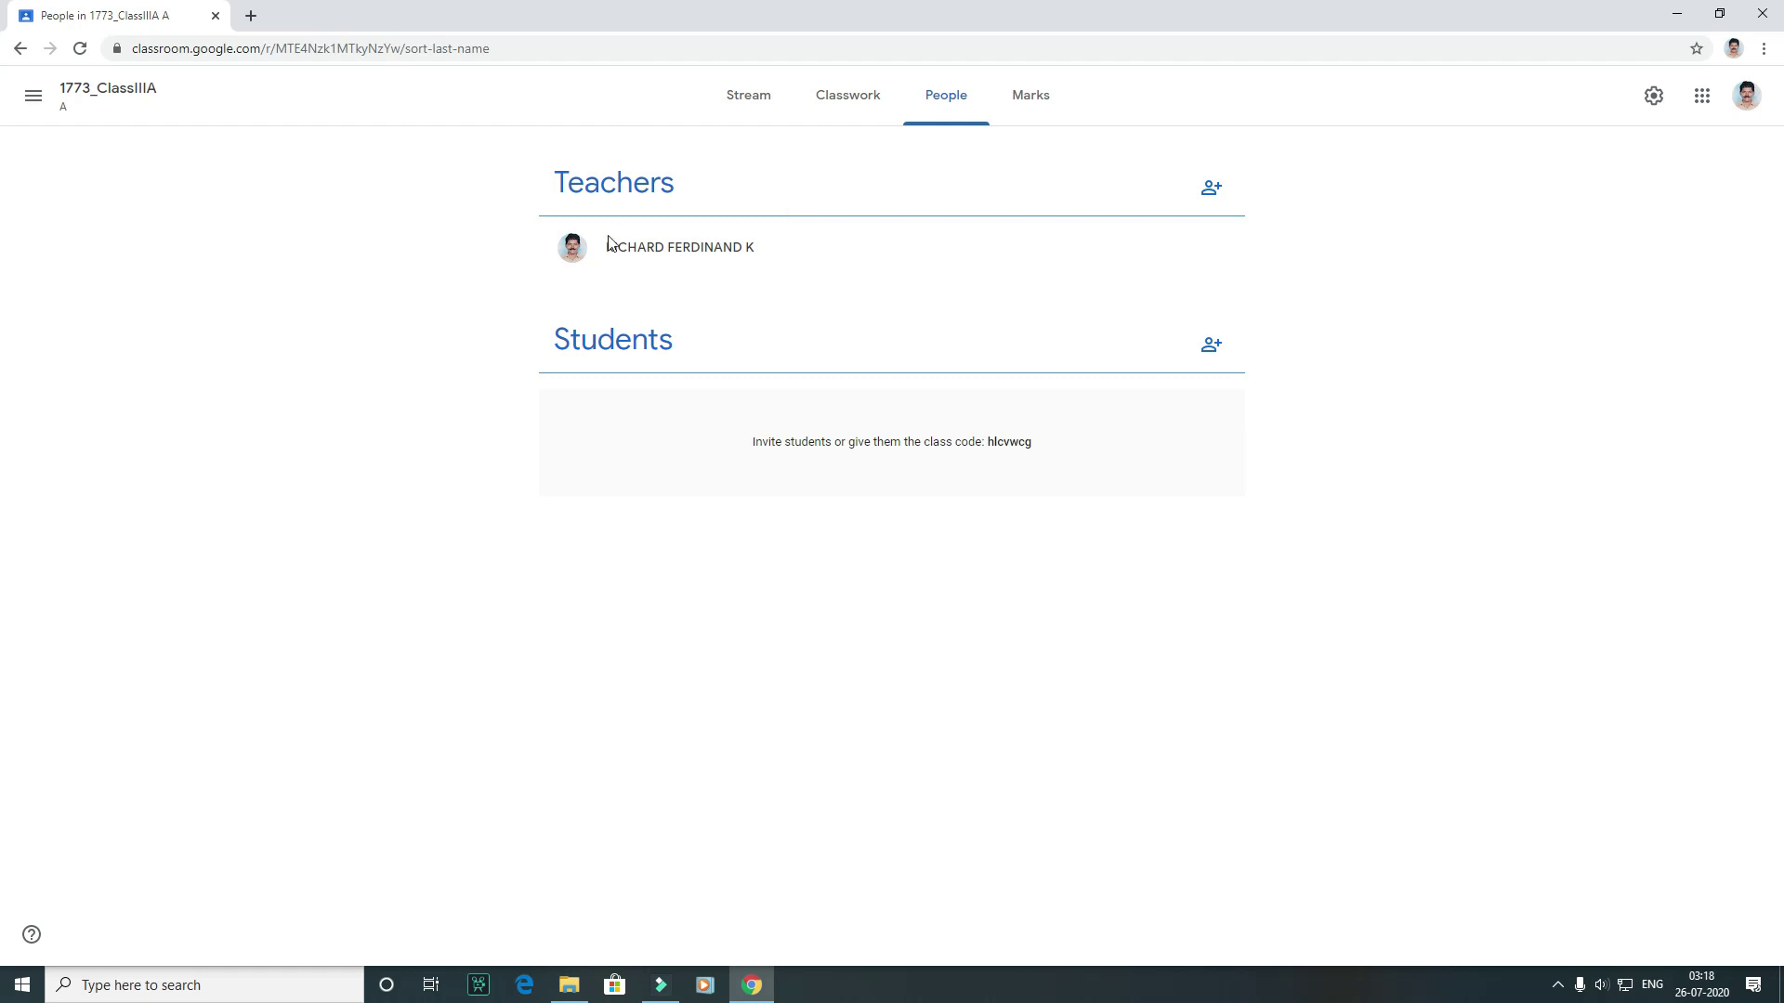
pyautogui.click(576, 256)
pyautogui.click(1217, 347)
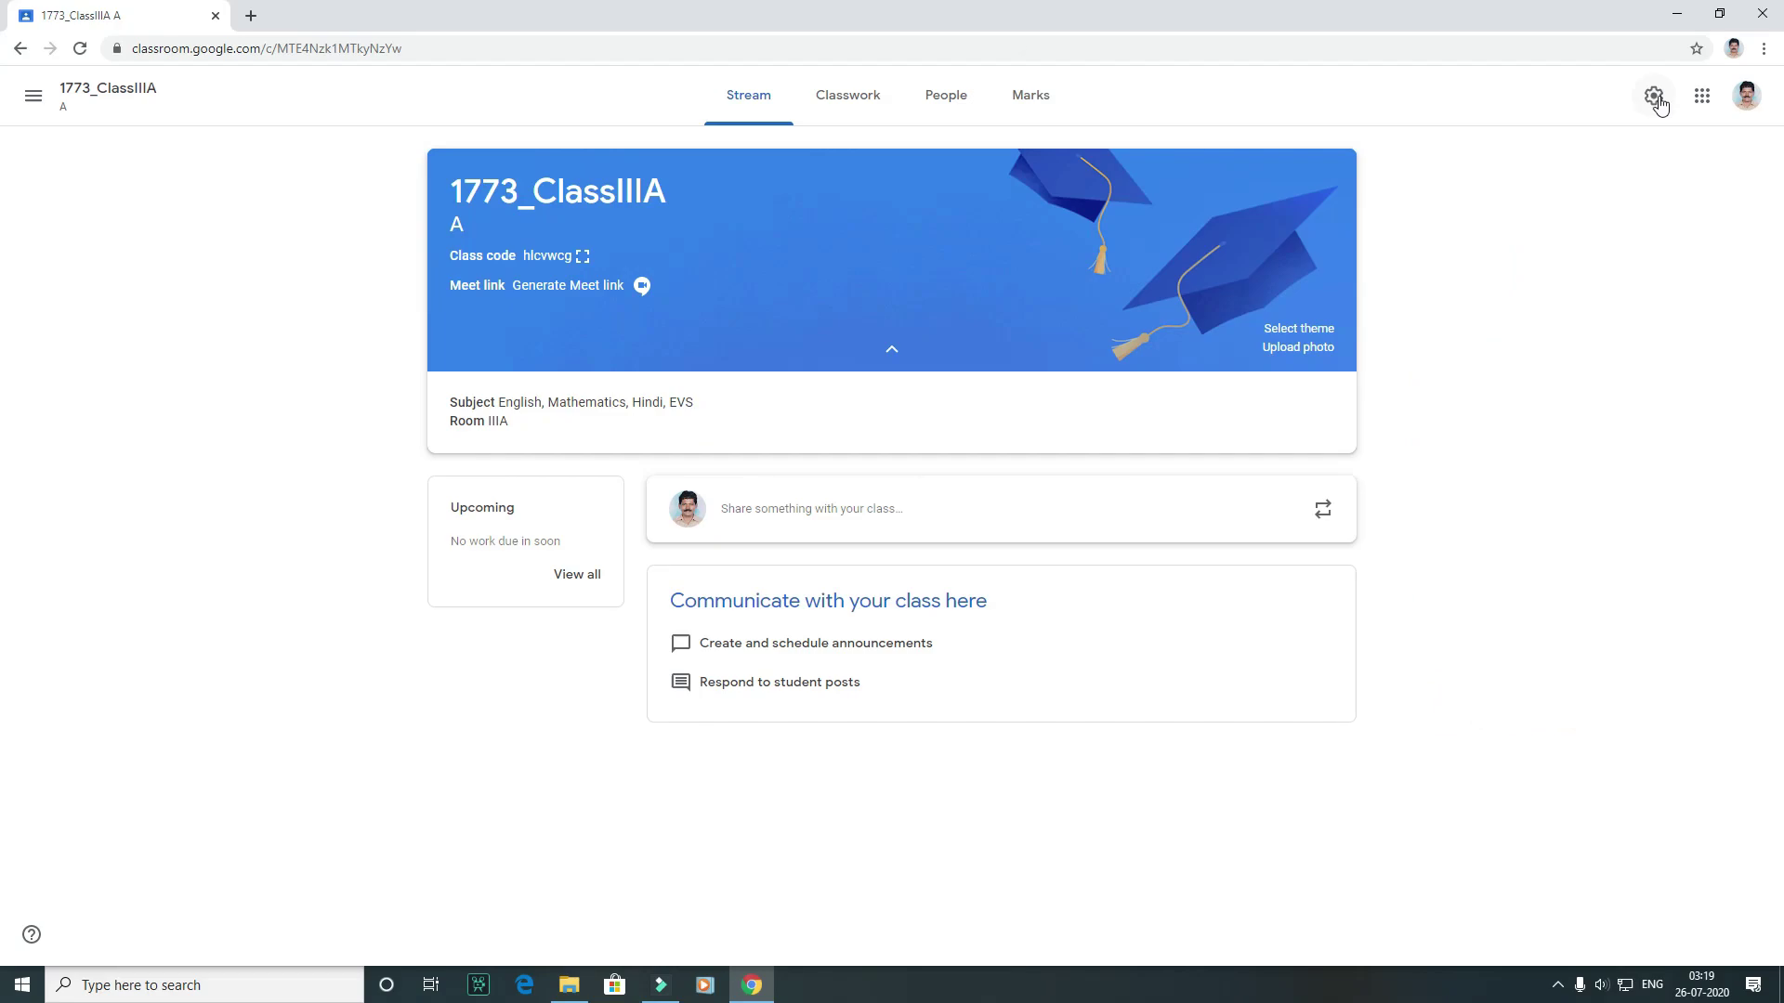
# - In the class settings, enter the class description "KV DGQA CHENNAI CLASS III A"
pyautogui.click(554, 537)
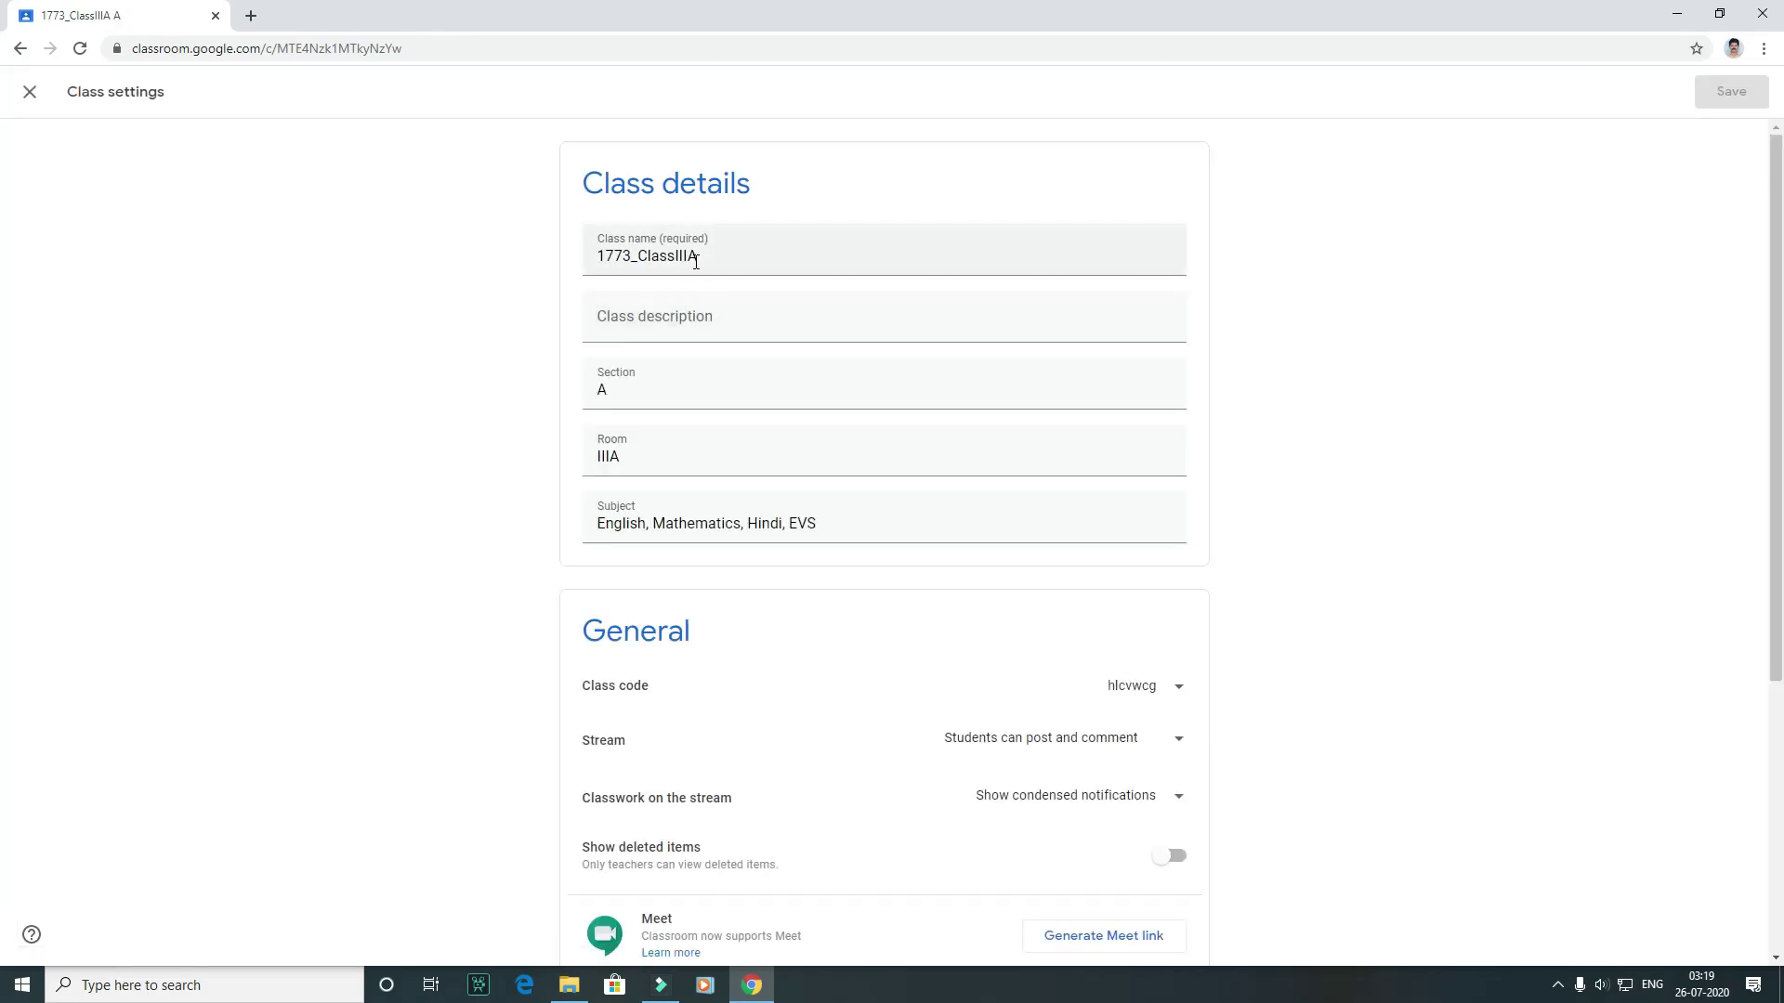
pyautogui.click(694, 323)
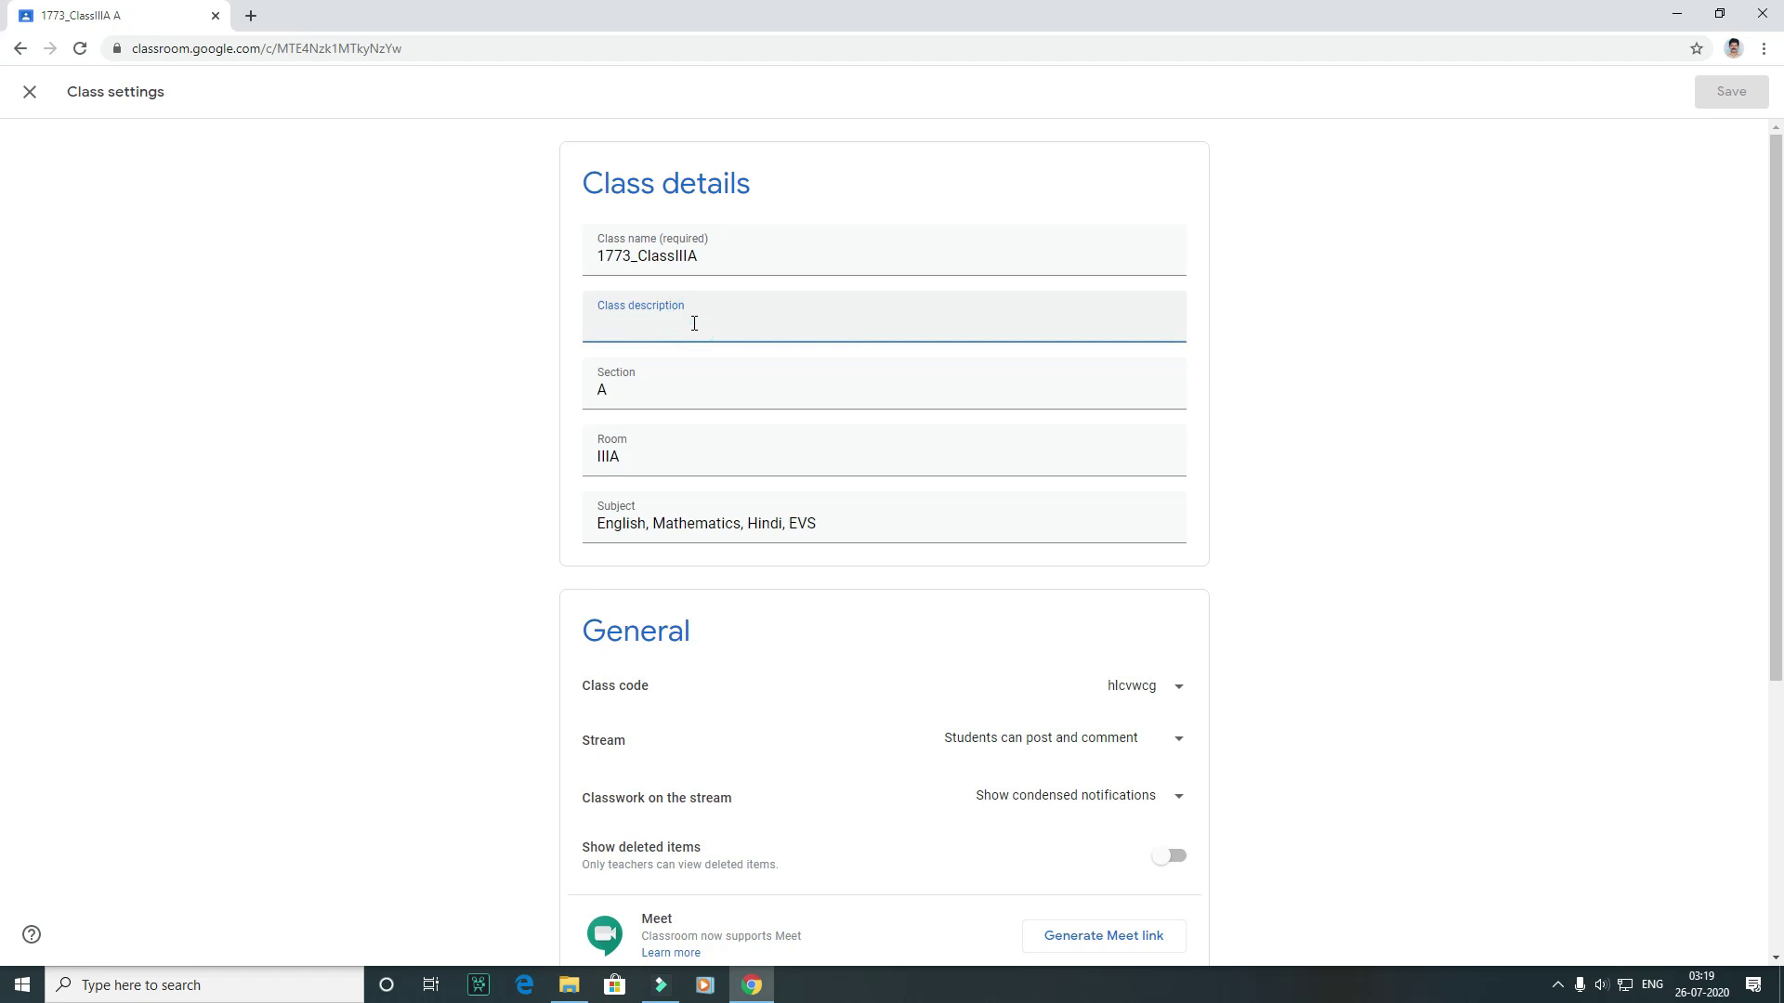
pyautogui.write('KV ')
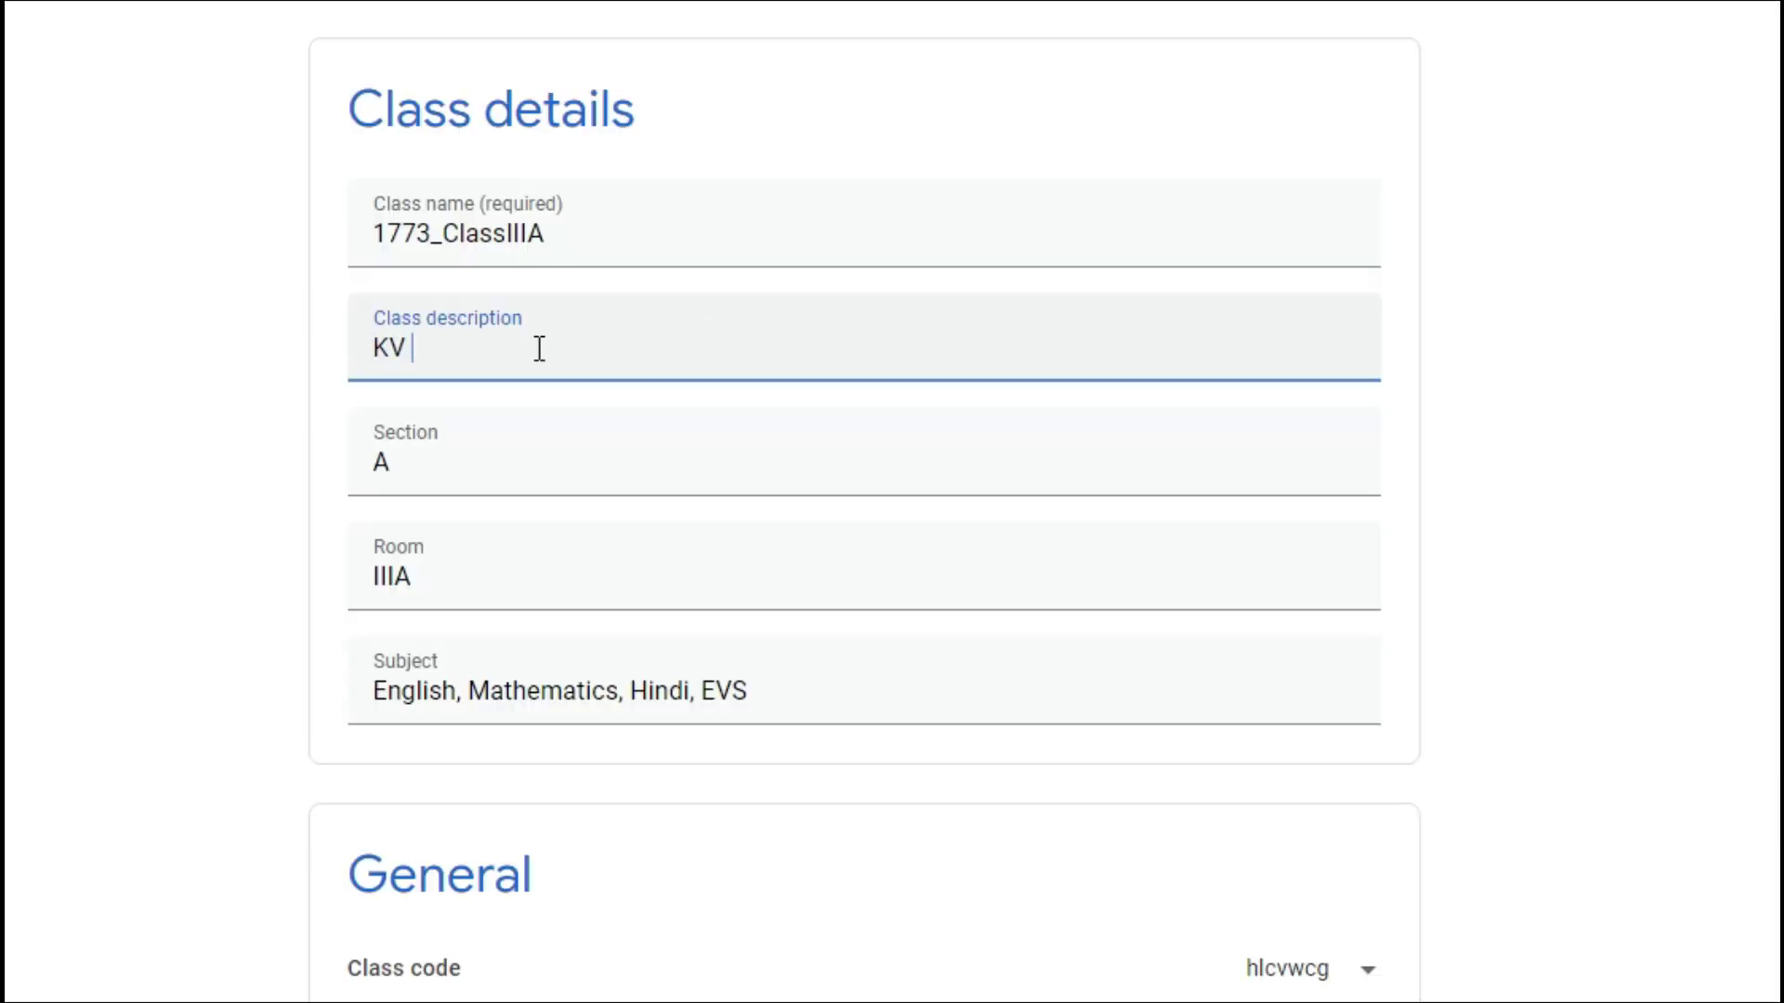
pyautogui.write('DGQA CH')
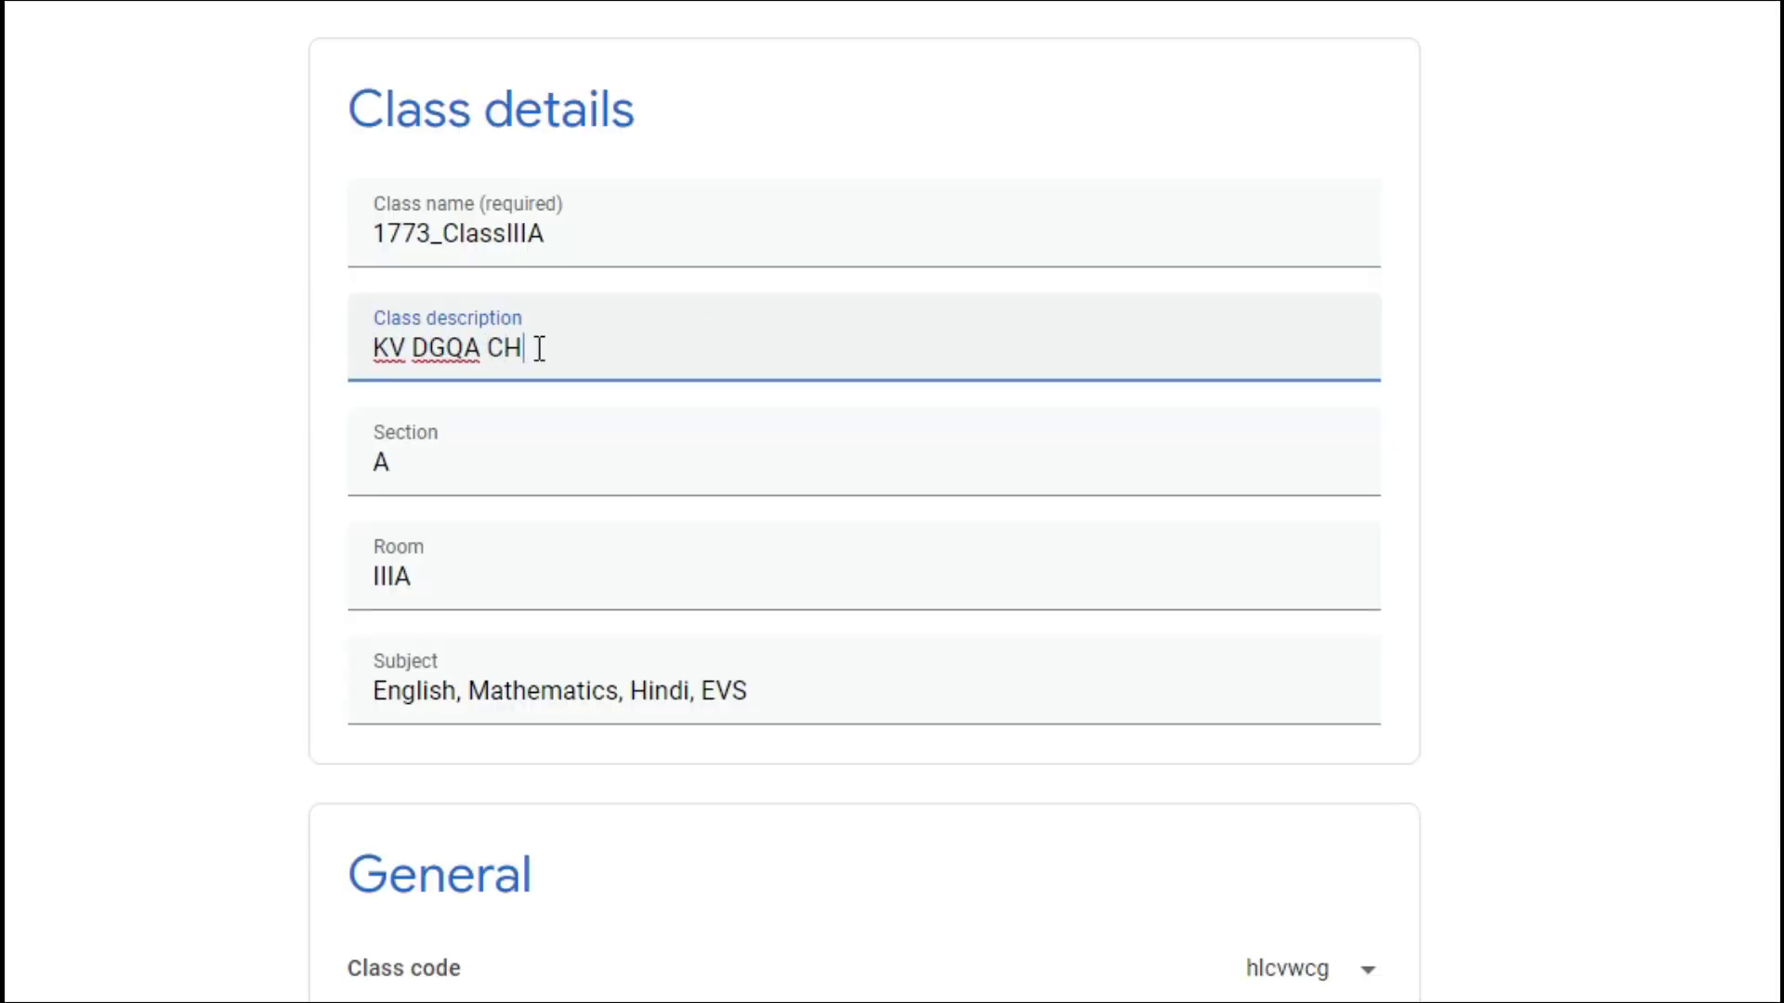
pyautogui.write('ENNAI CLASS I')
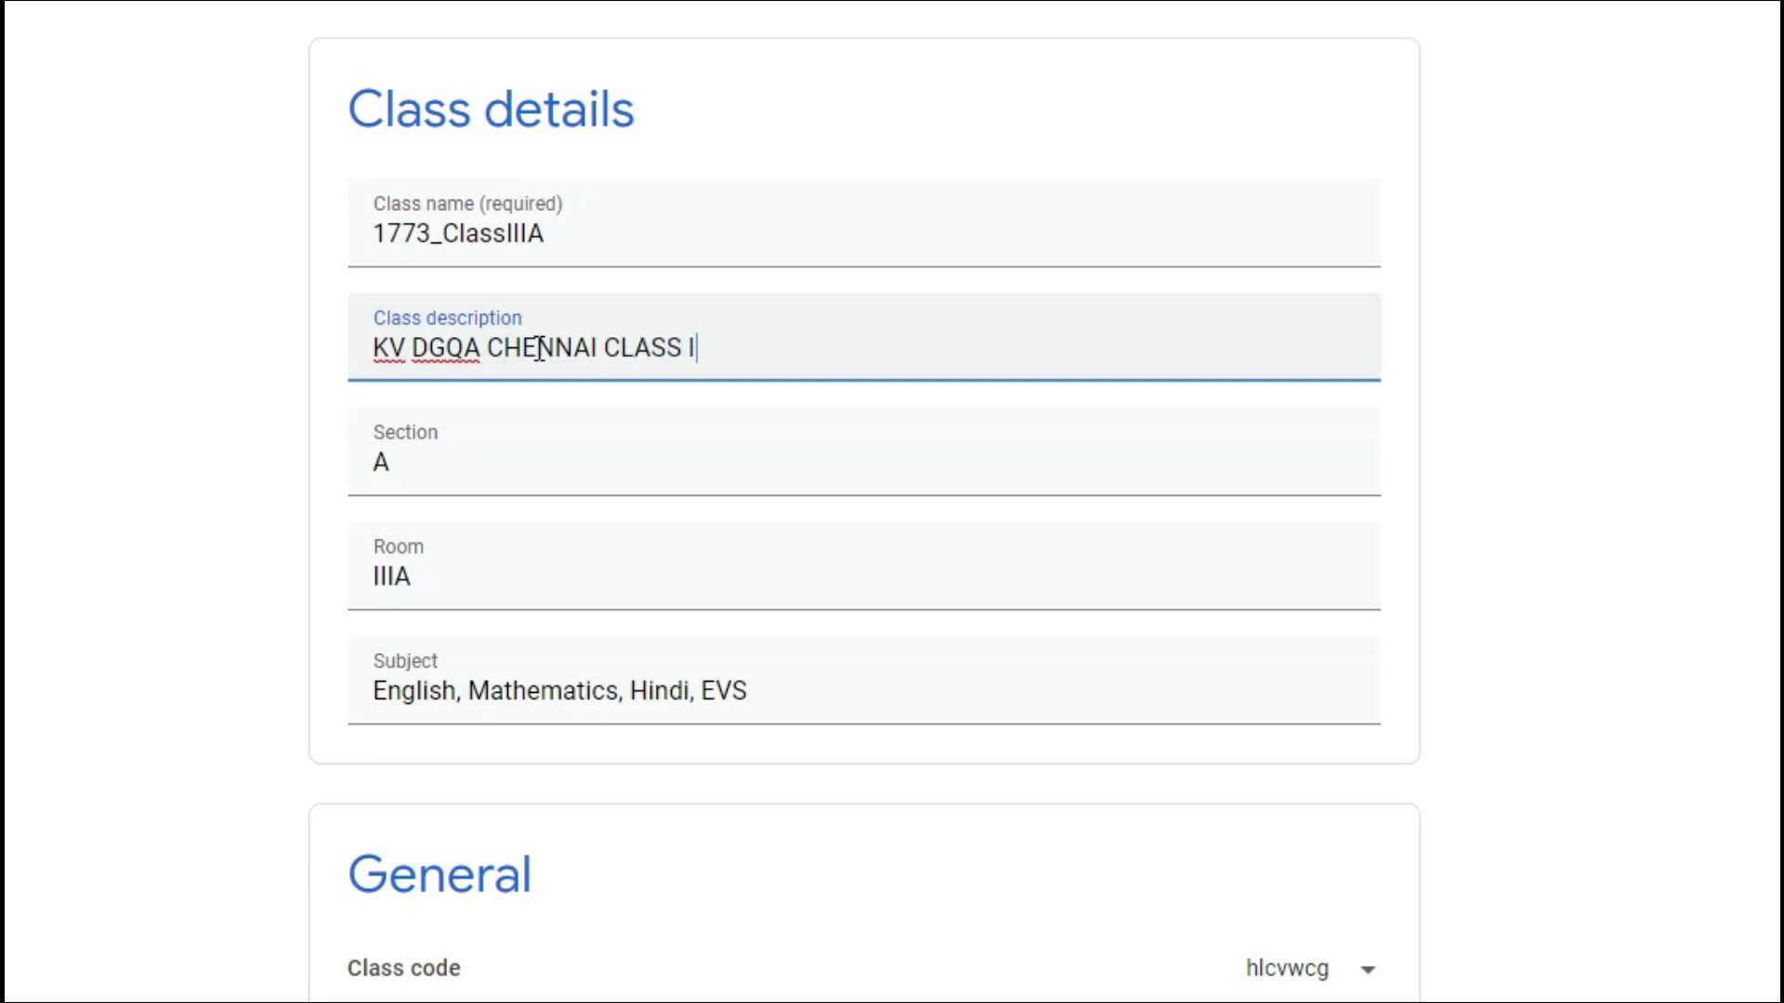
pyautogui.write('II A')
pyautogui.click(279, 500)
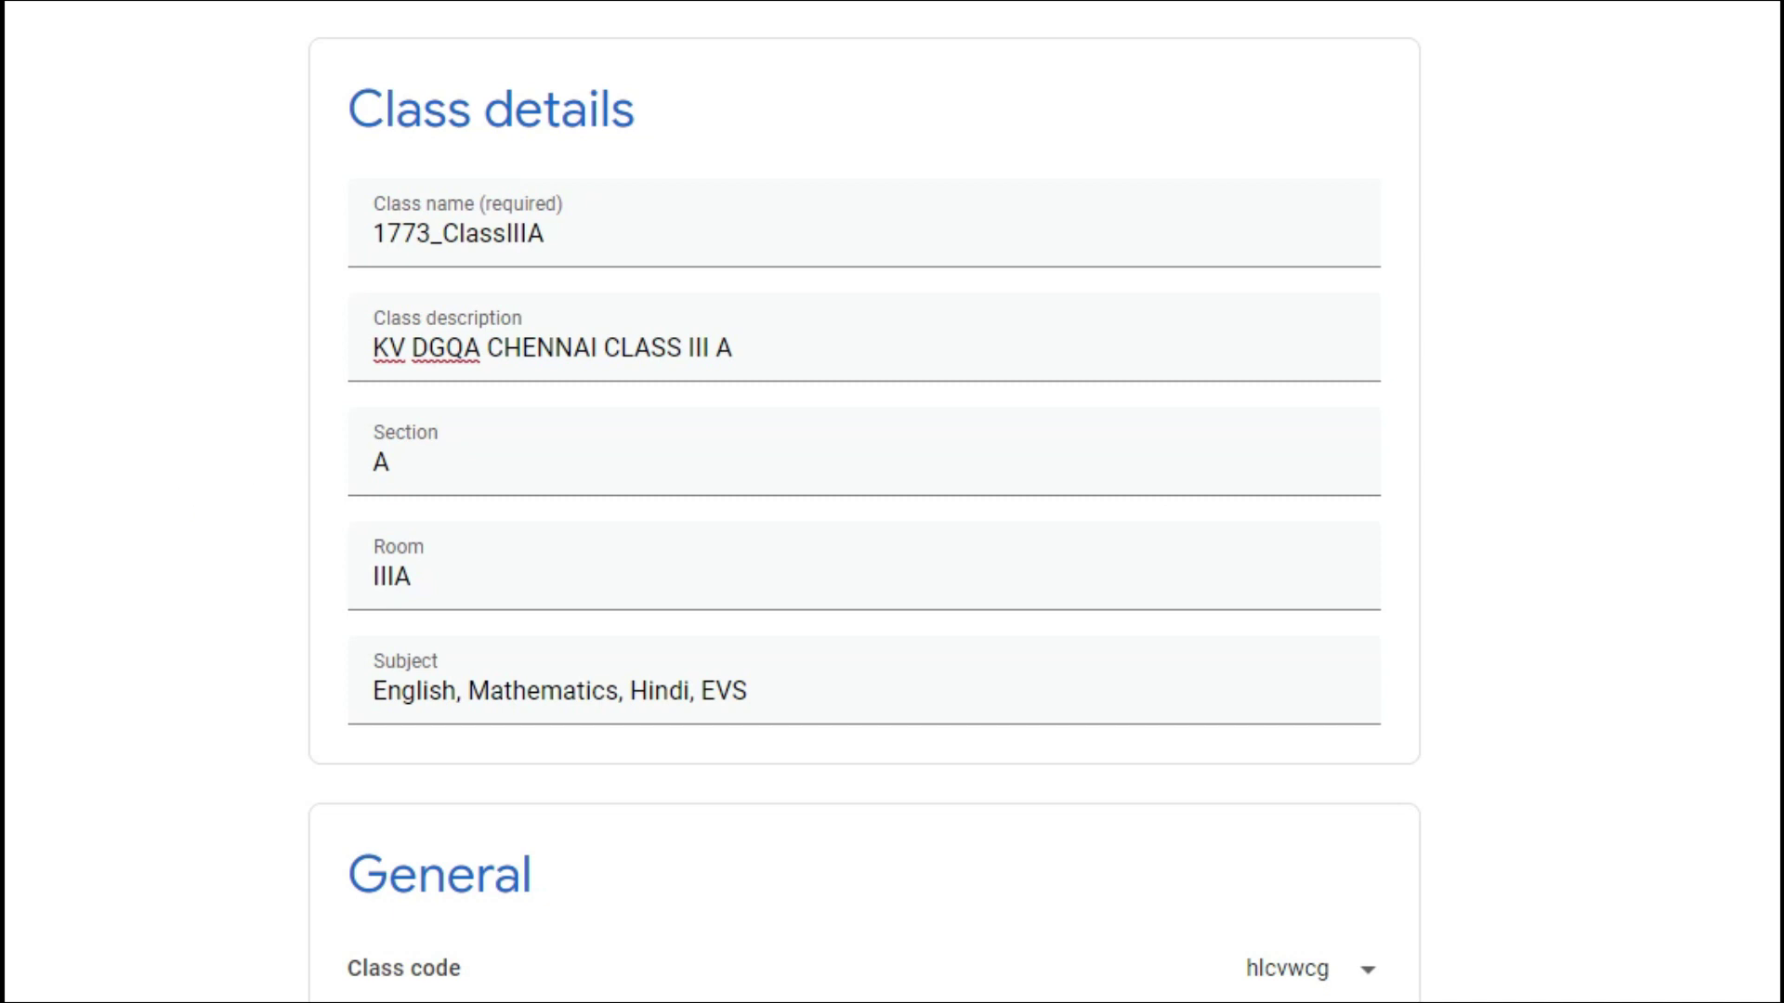
# - Examine the options available for the class code in the general settings
pyautogui.scroll(-4, 1339, 963)
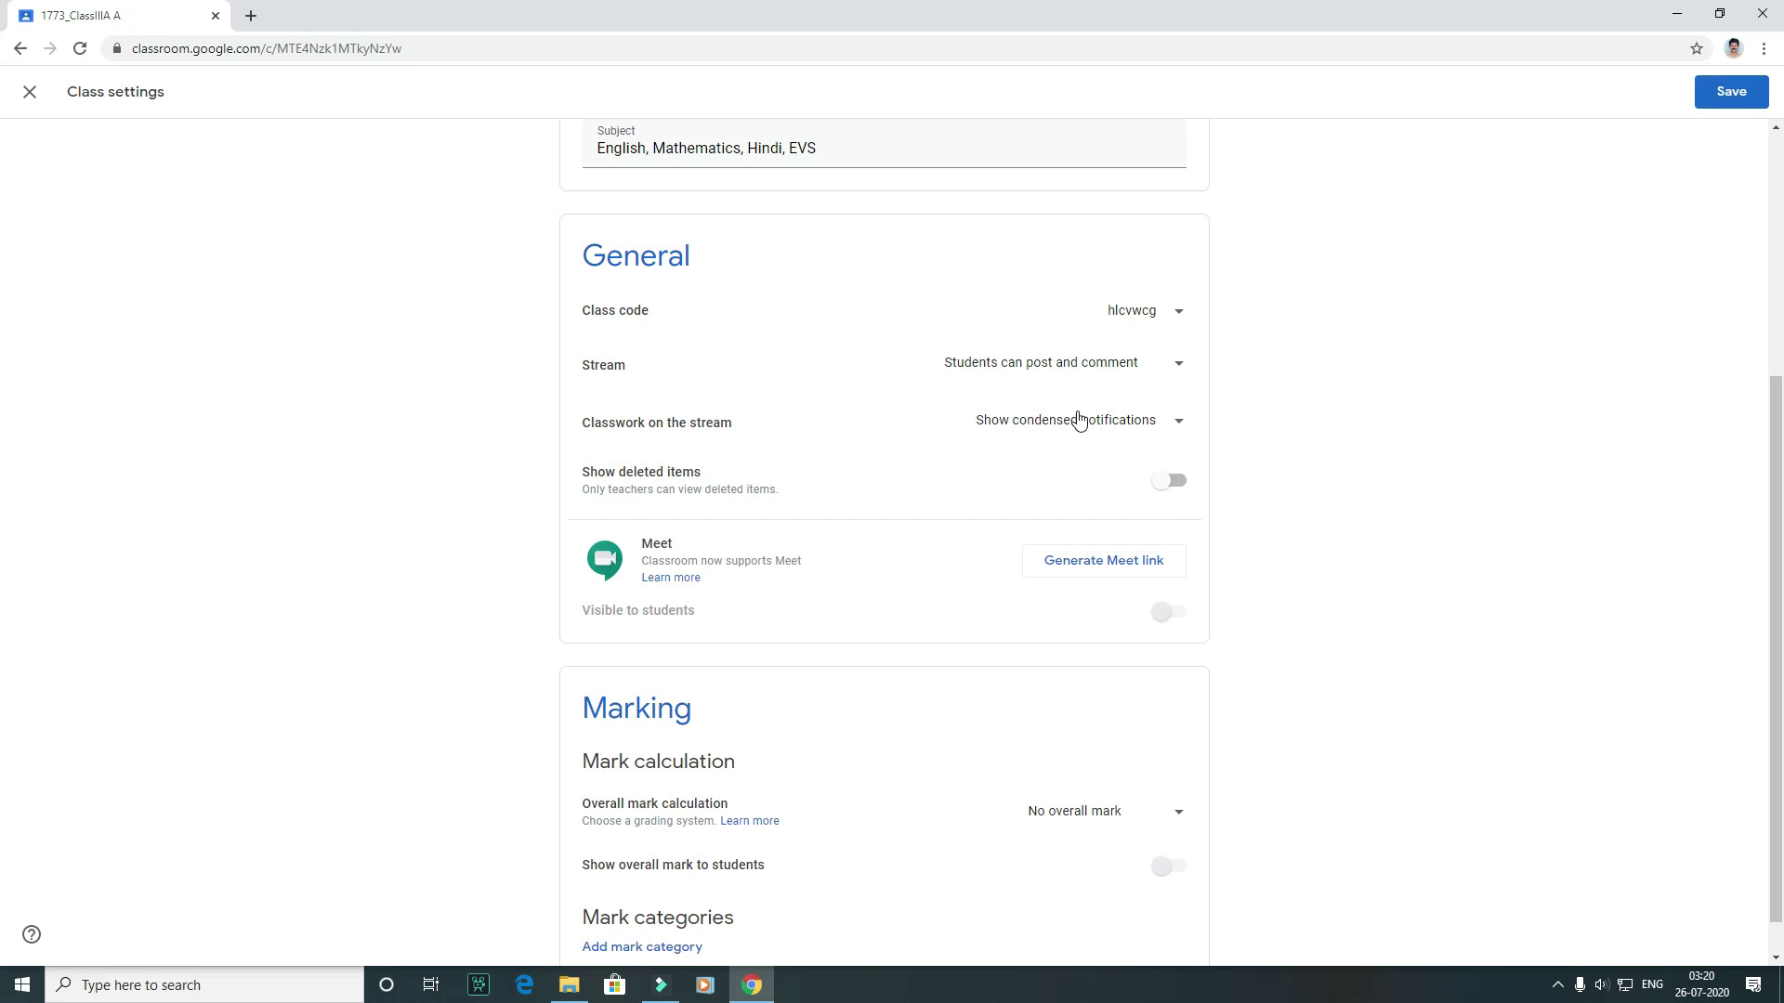
pyautogui.click(1148, 308)
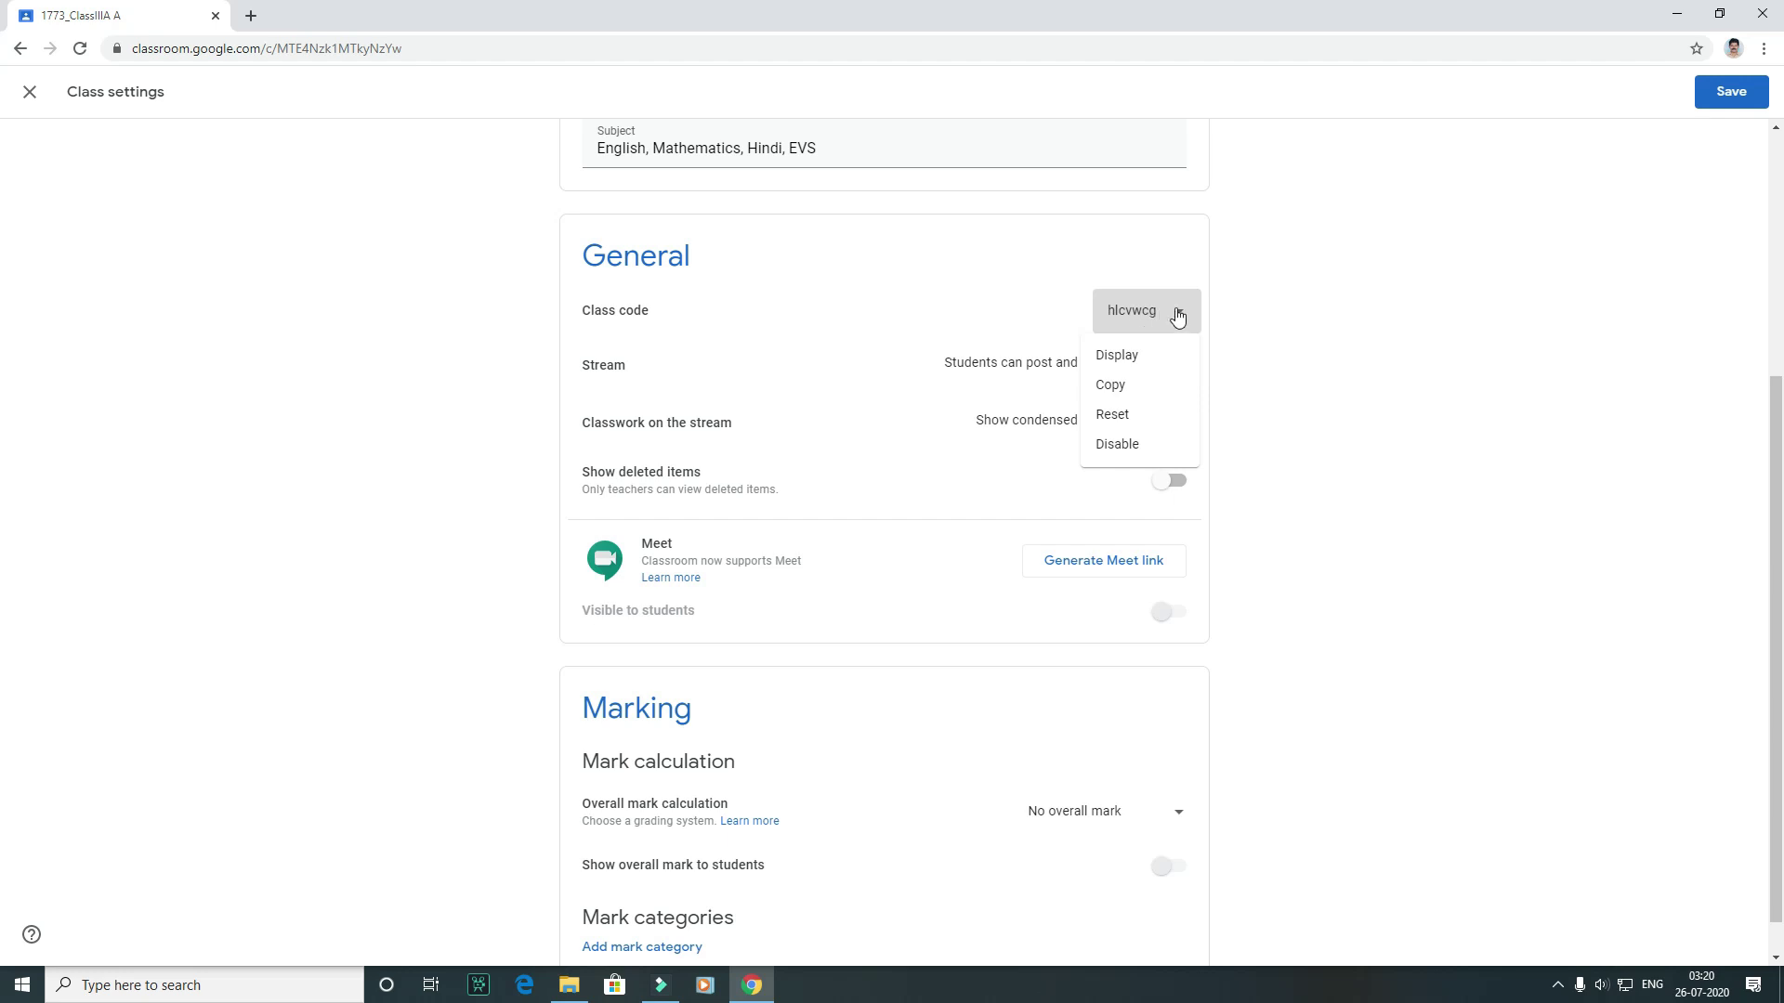
pyautogui.click(1177, 314)
pyautogui.click(1245, 267)
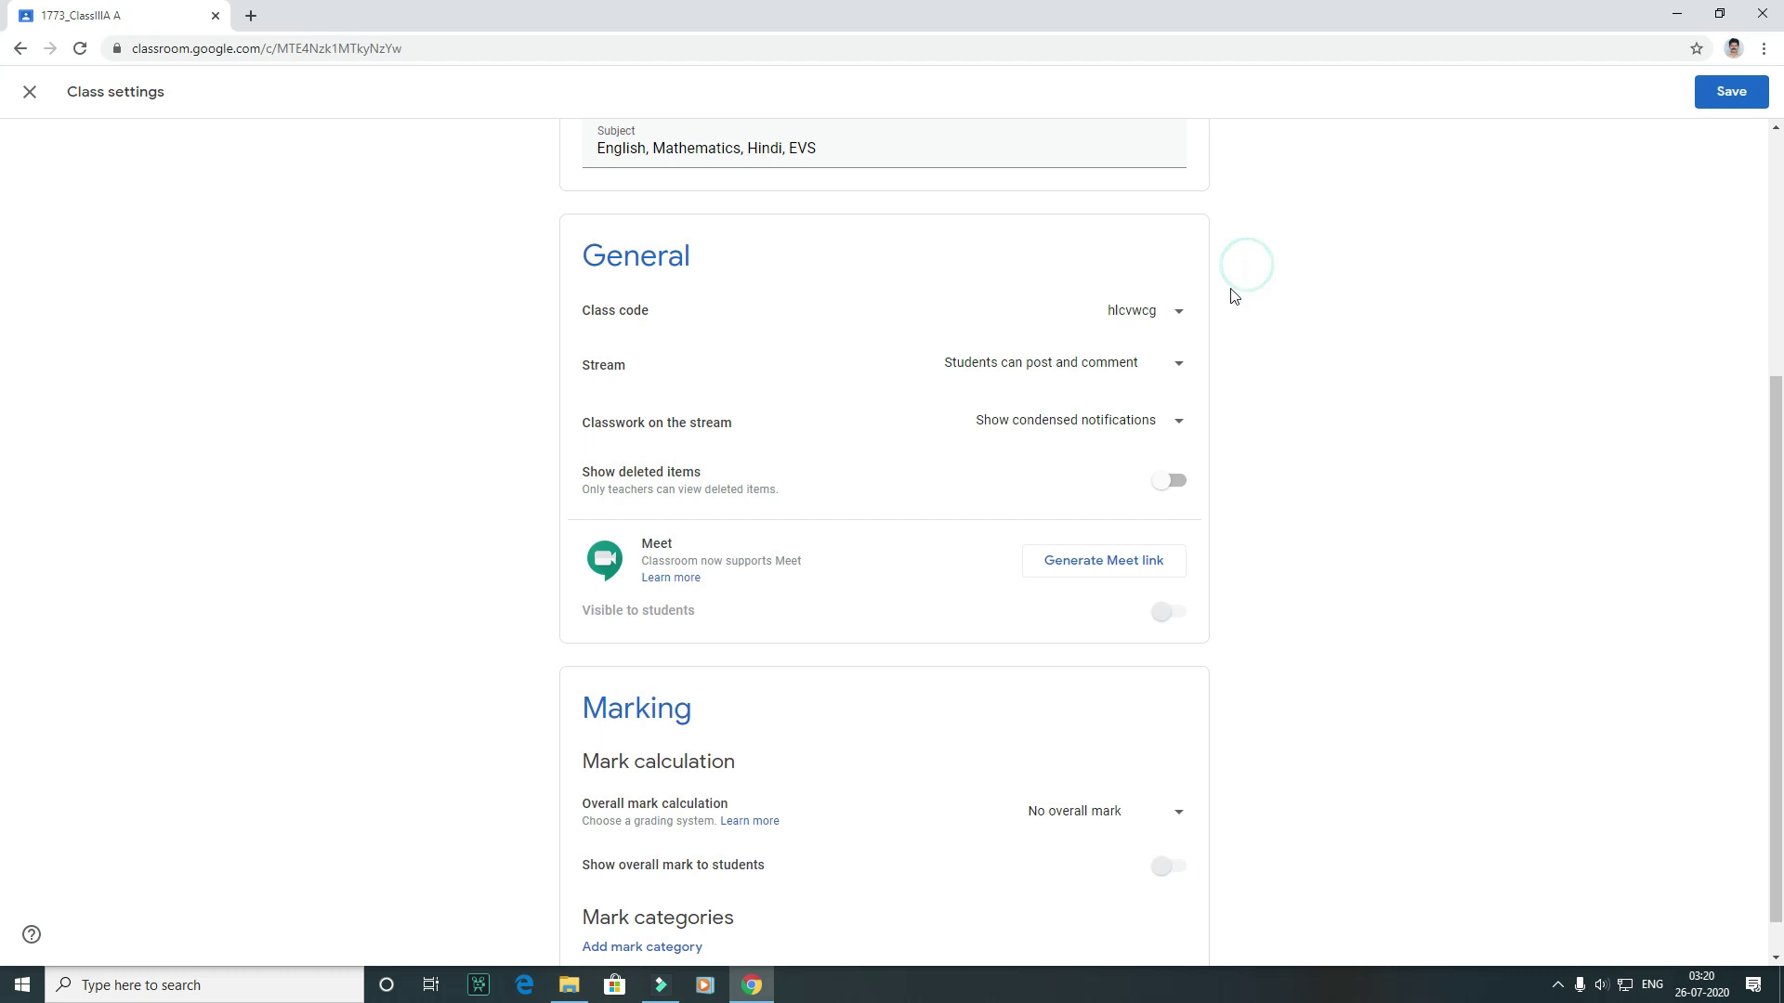
pyautogui.click(1156, 315)
pyautogui.click(1160, 318)
# - Set Stream to "Students can only comment" and Classwork on the stream to "Hide notifications"
pyautogui.click(1073, 362)
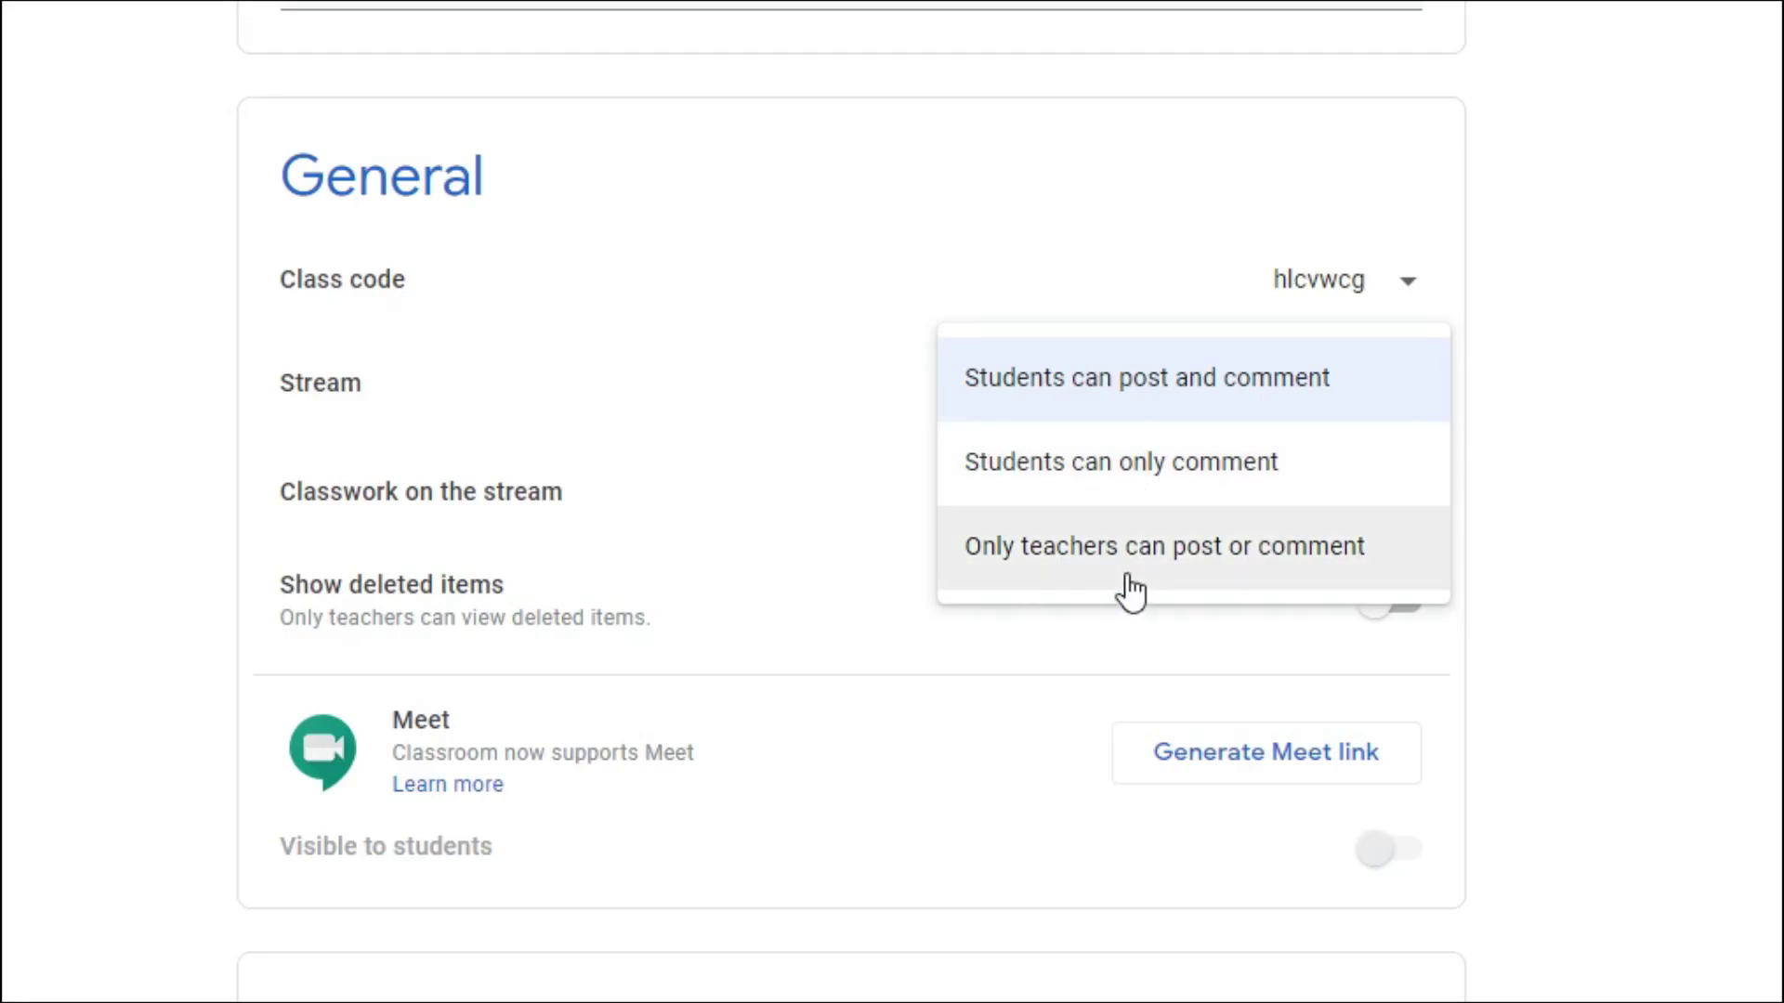
pyautogui.click(1106, 491)
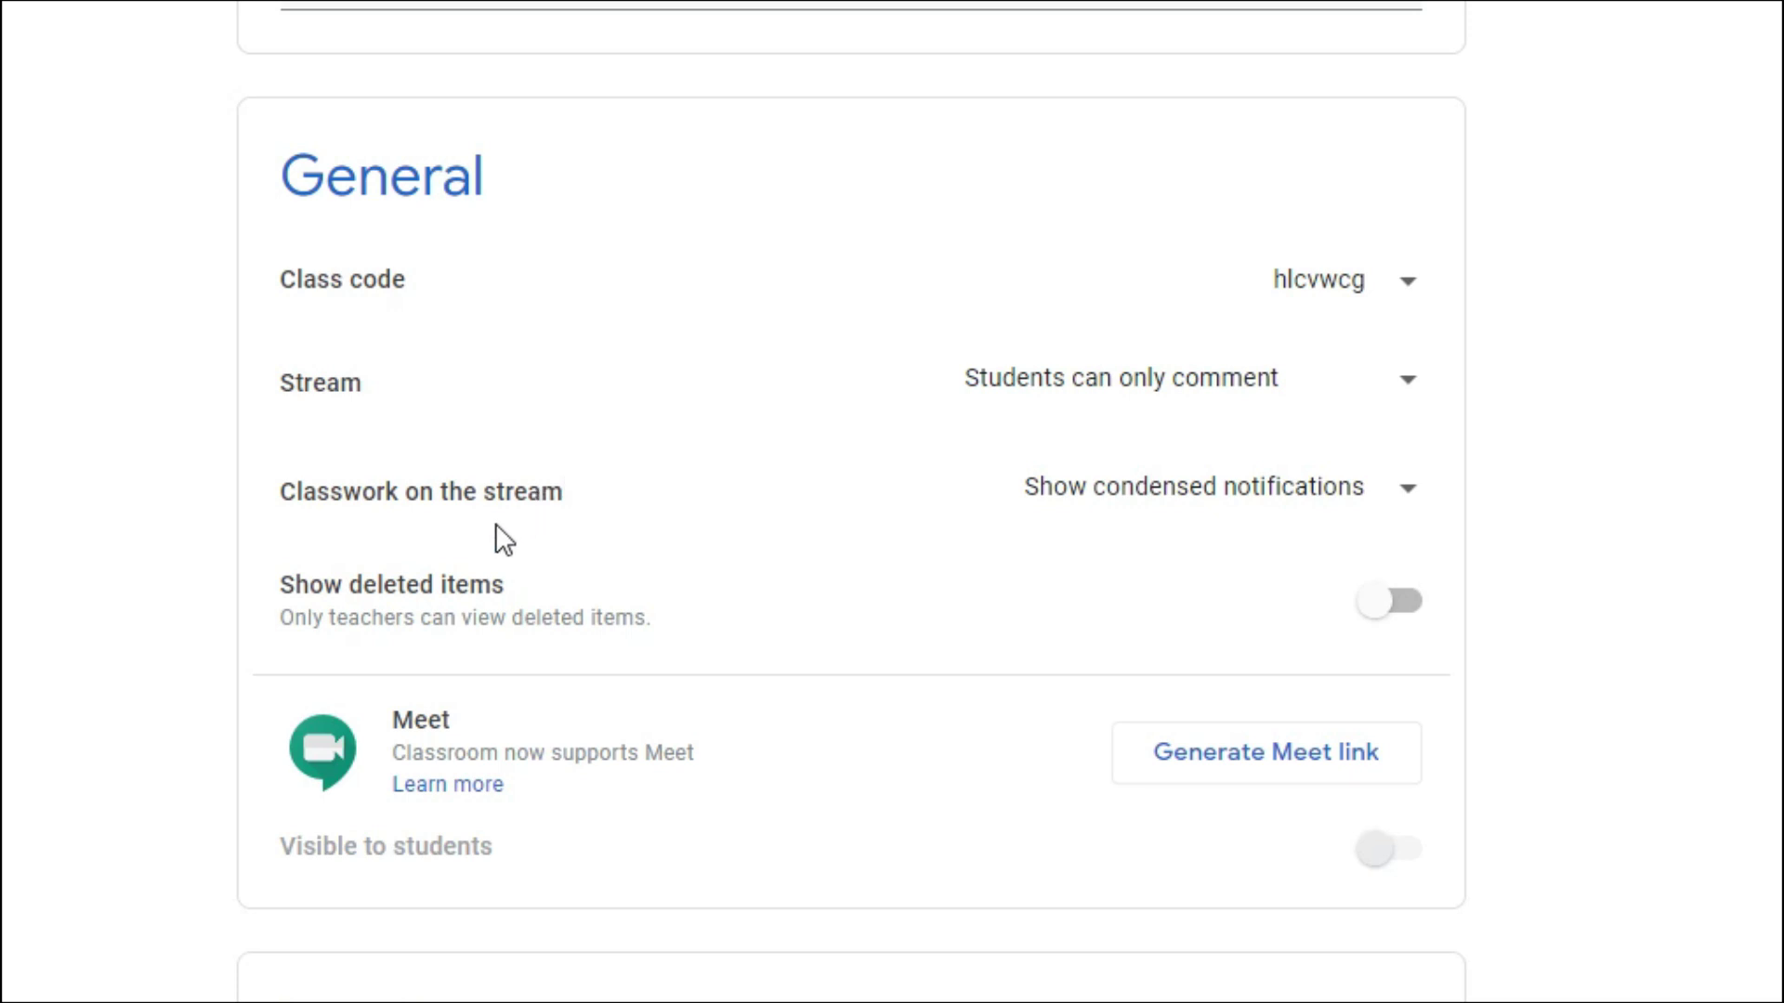
pyautogui.moveTo(558, 492); pyautogui.dragTo(522, 493)
pyautogui.click(976, 507)
pyautogui.click(1266, 488)
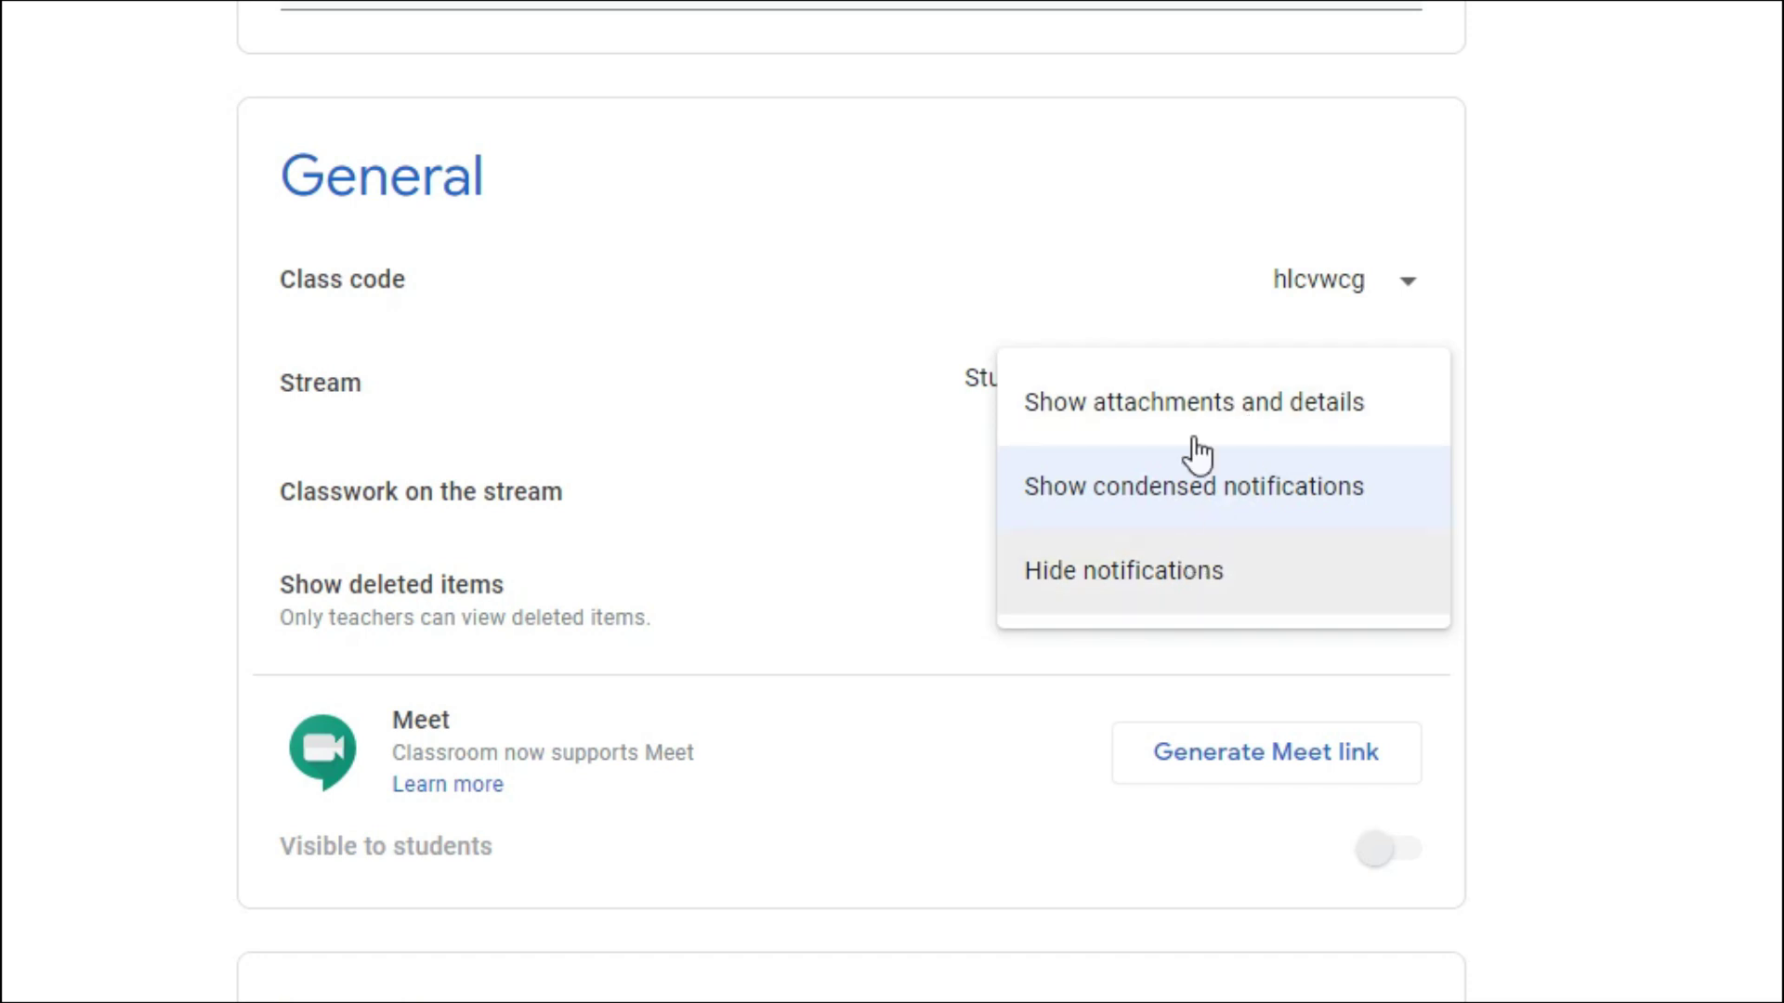
pyautogui.click(1118, 602)
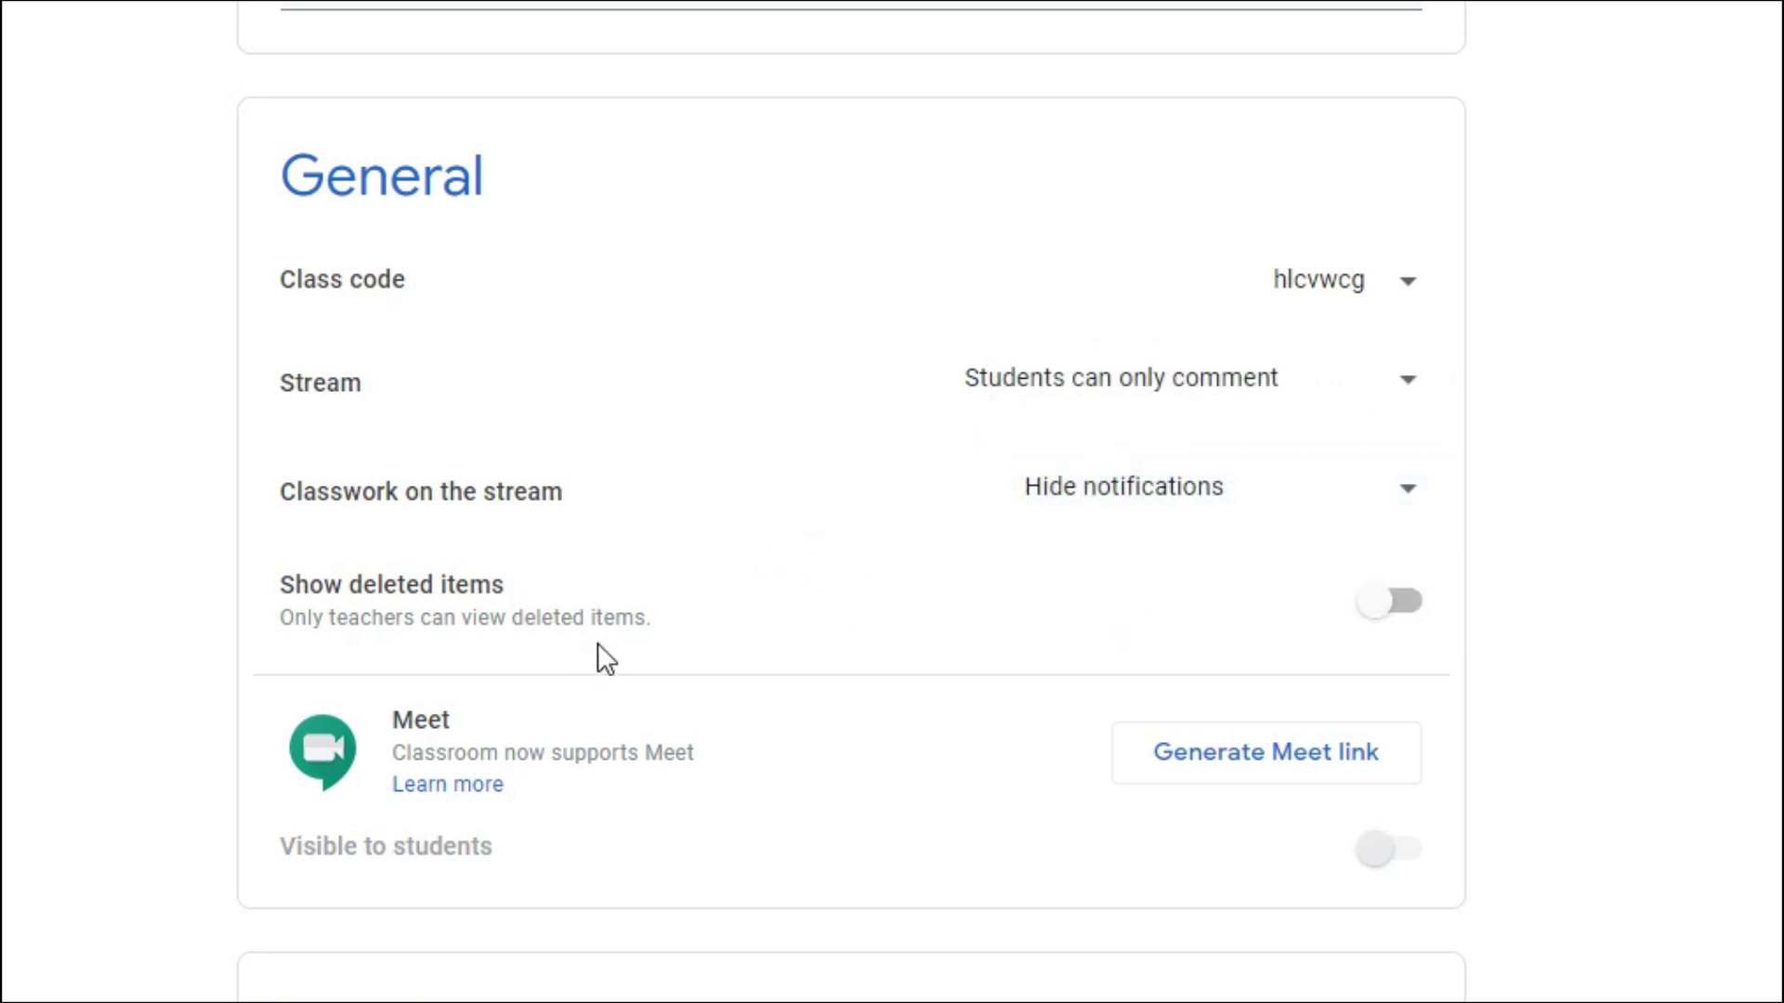
# - Generate a Meet link for the class and keep it visible to students
pyautogui.scroll(-1, 606, 660)
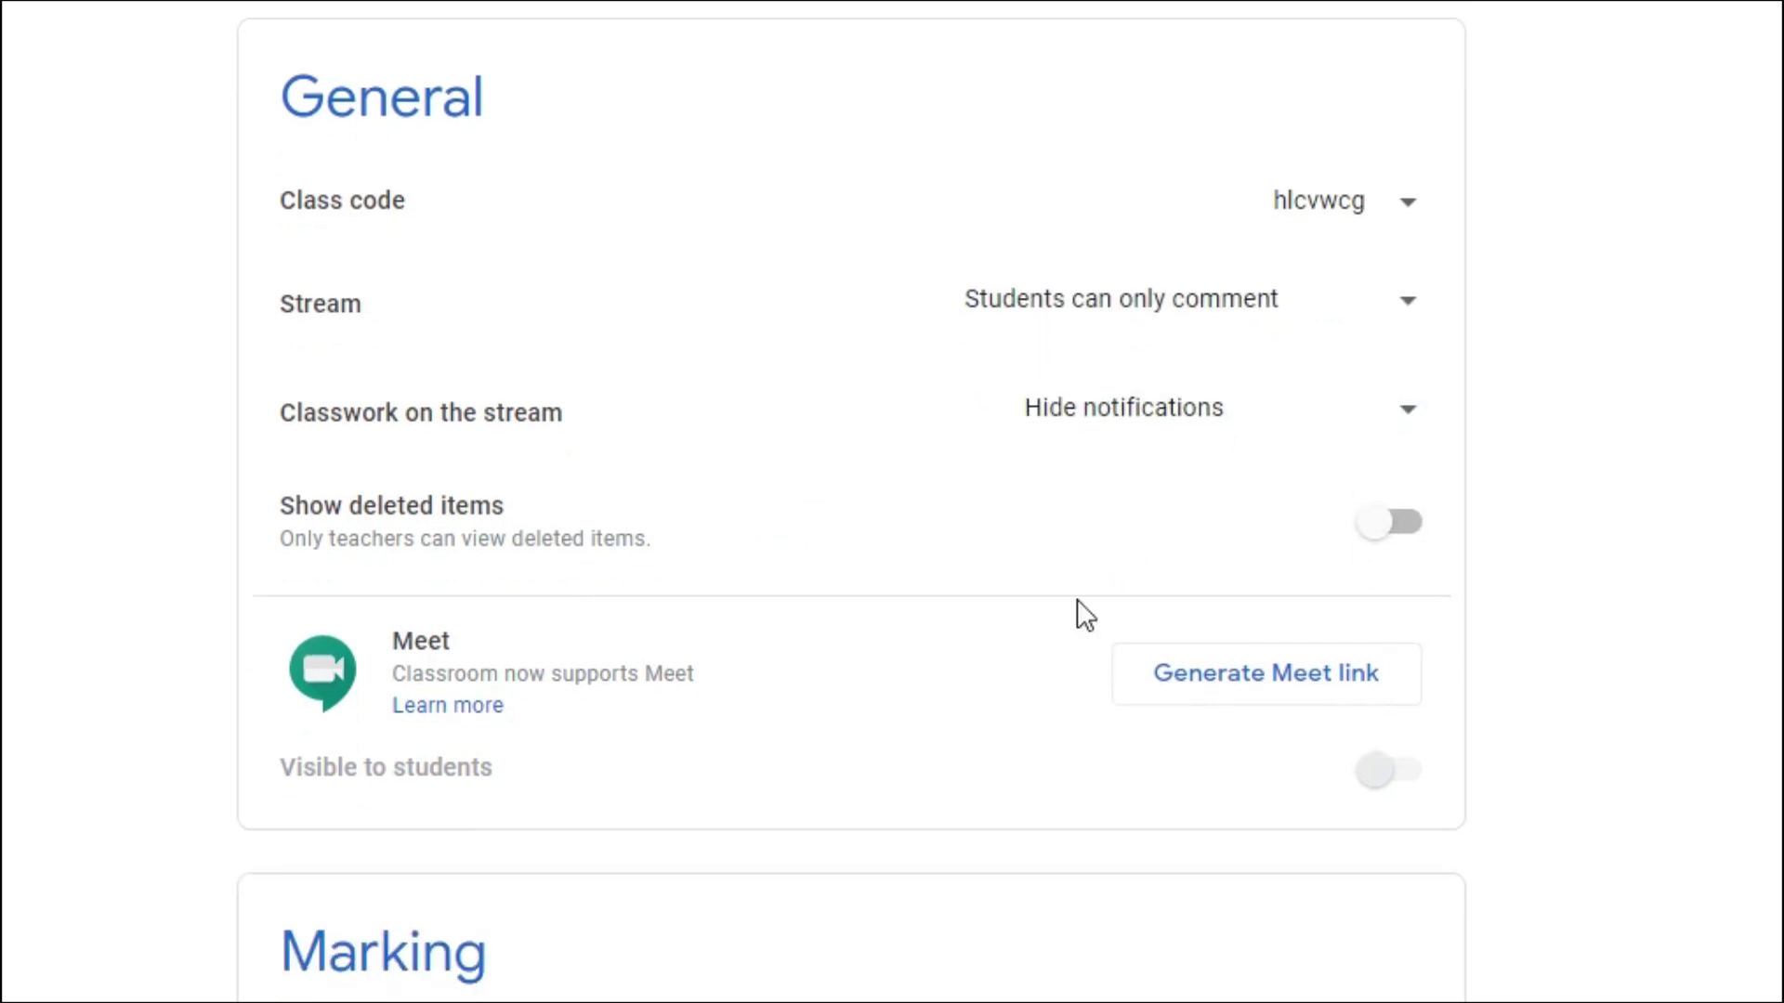
pyautogui.click(1259, 692)
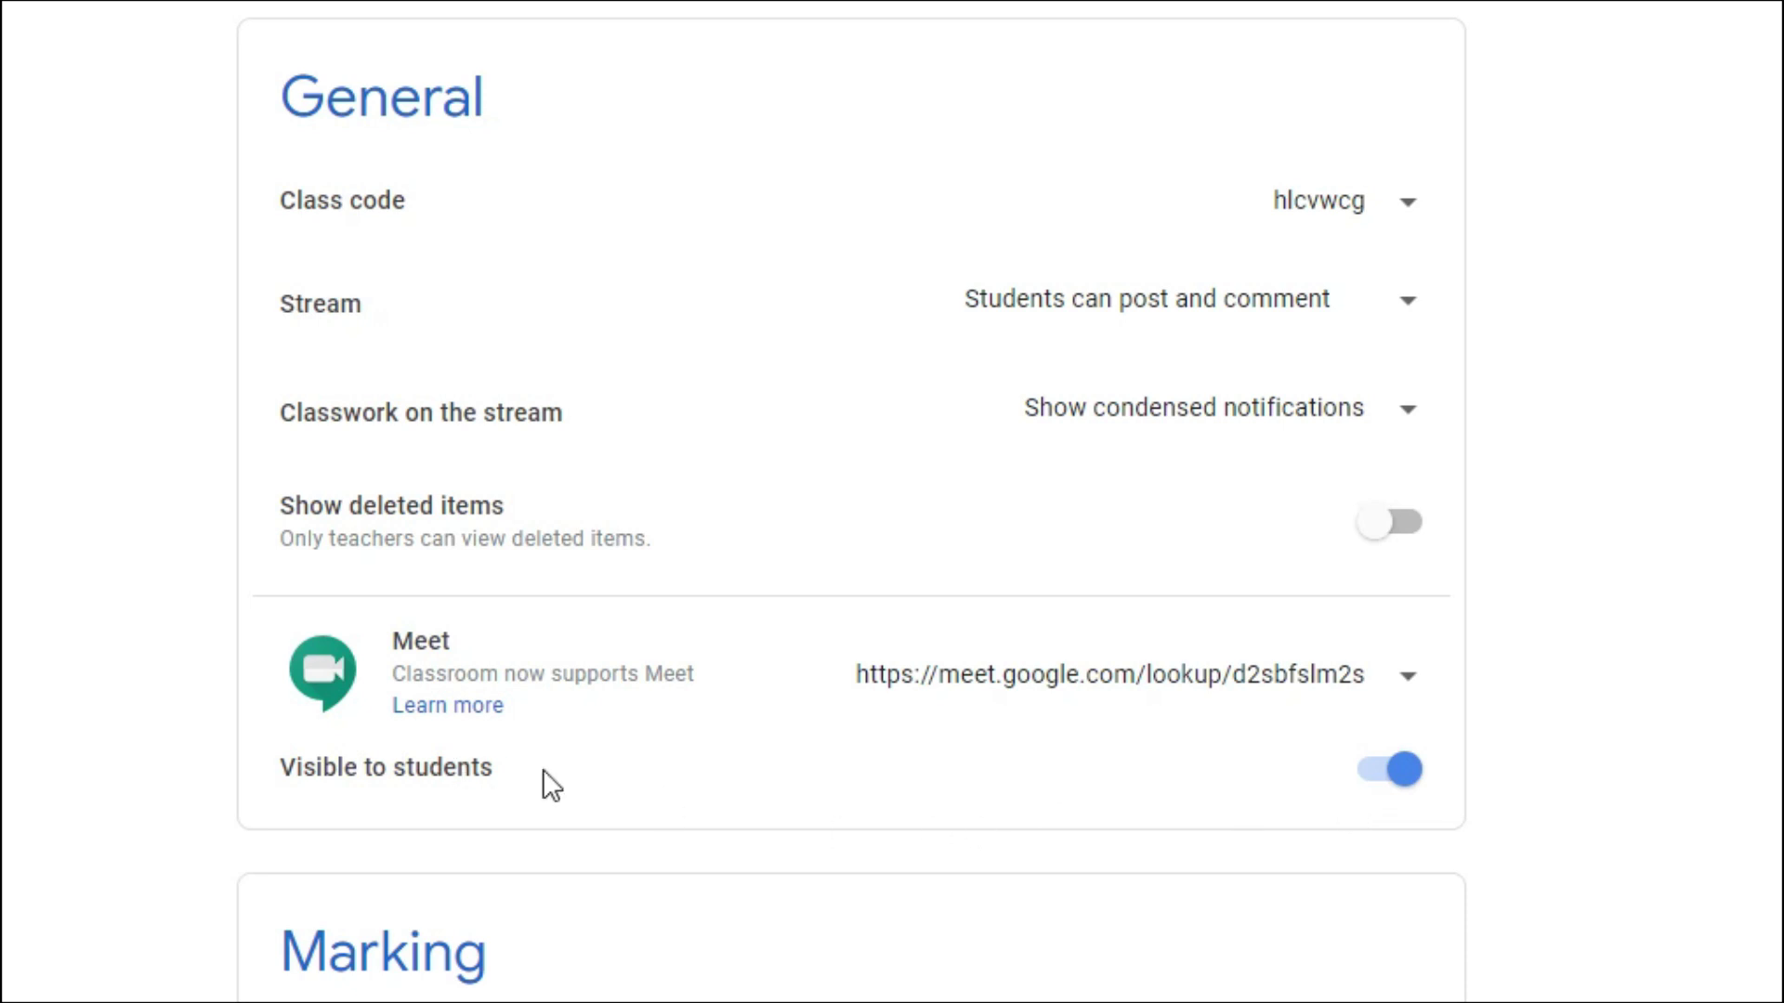
pyautogui.click(1407, 770)
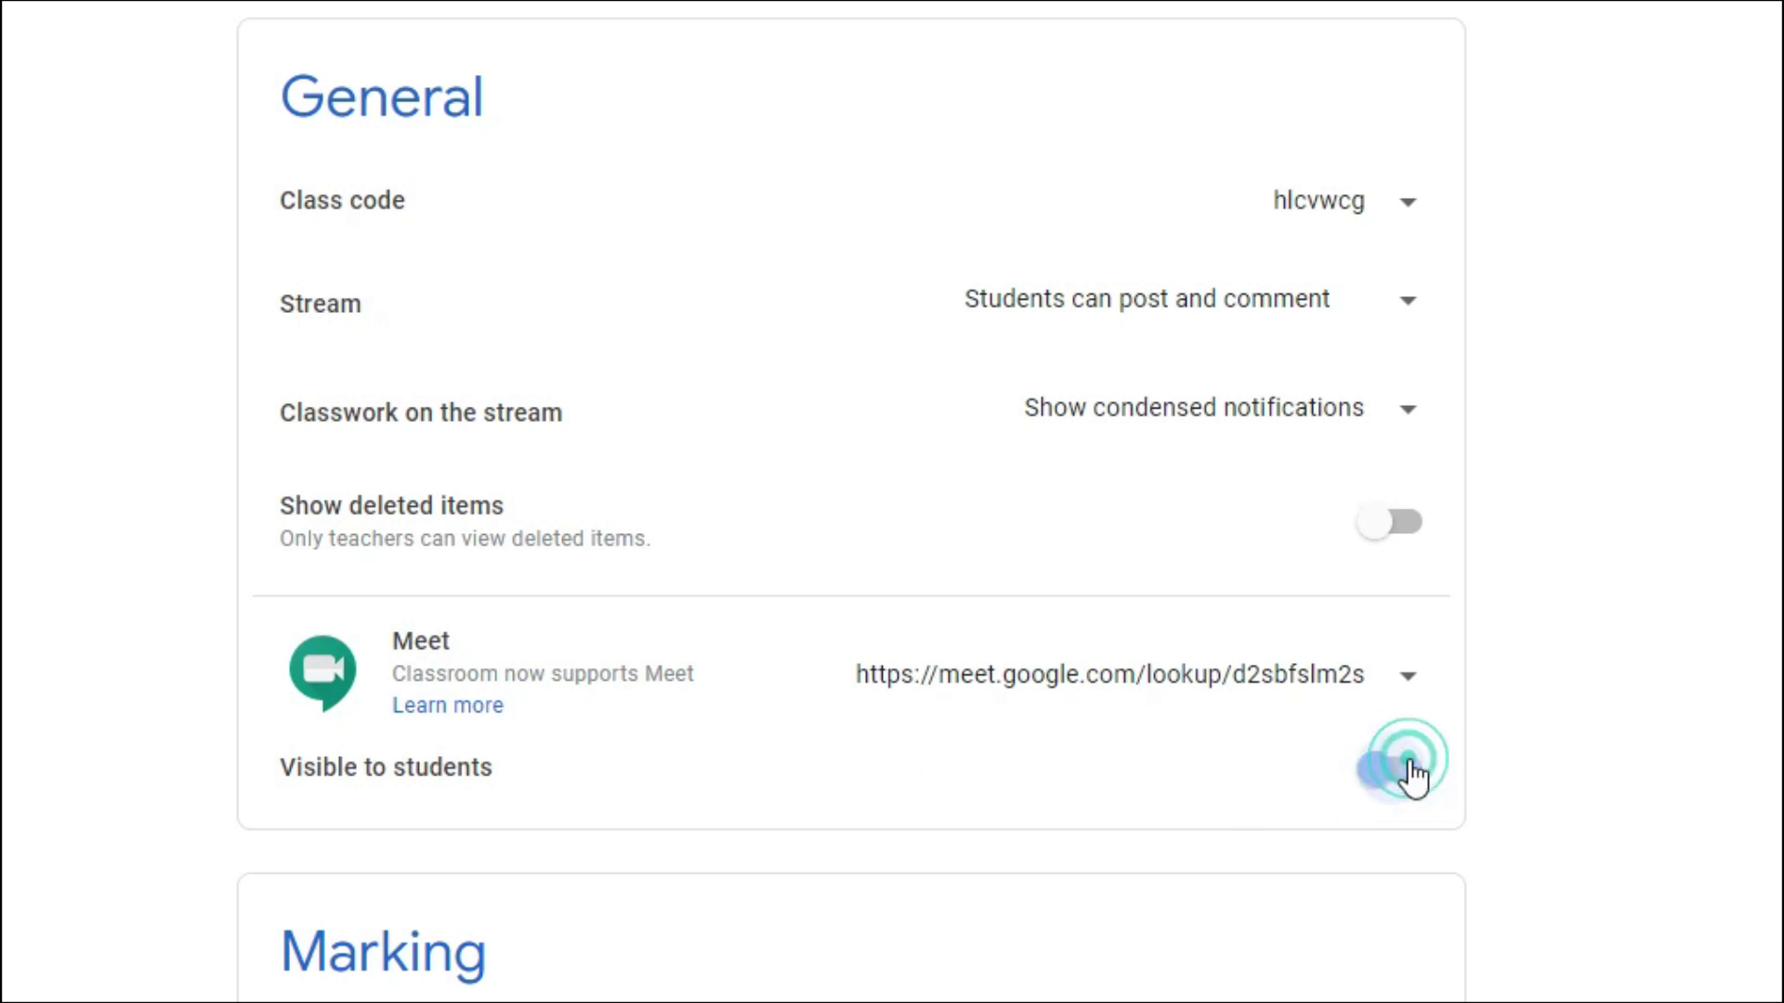
pyautogui.click(1546, 838)
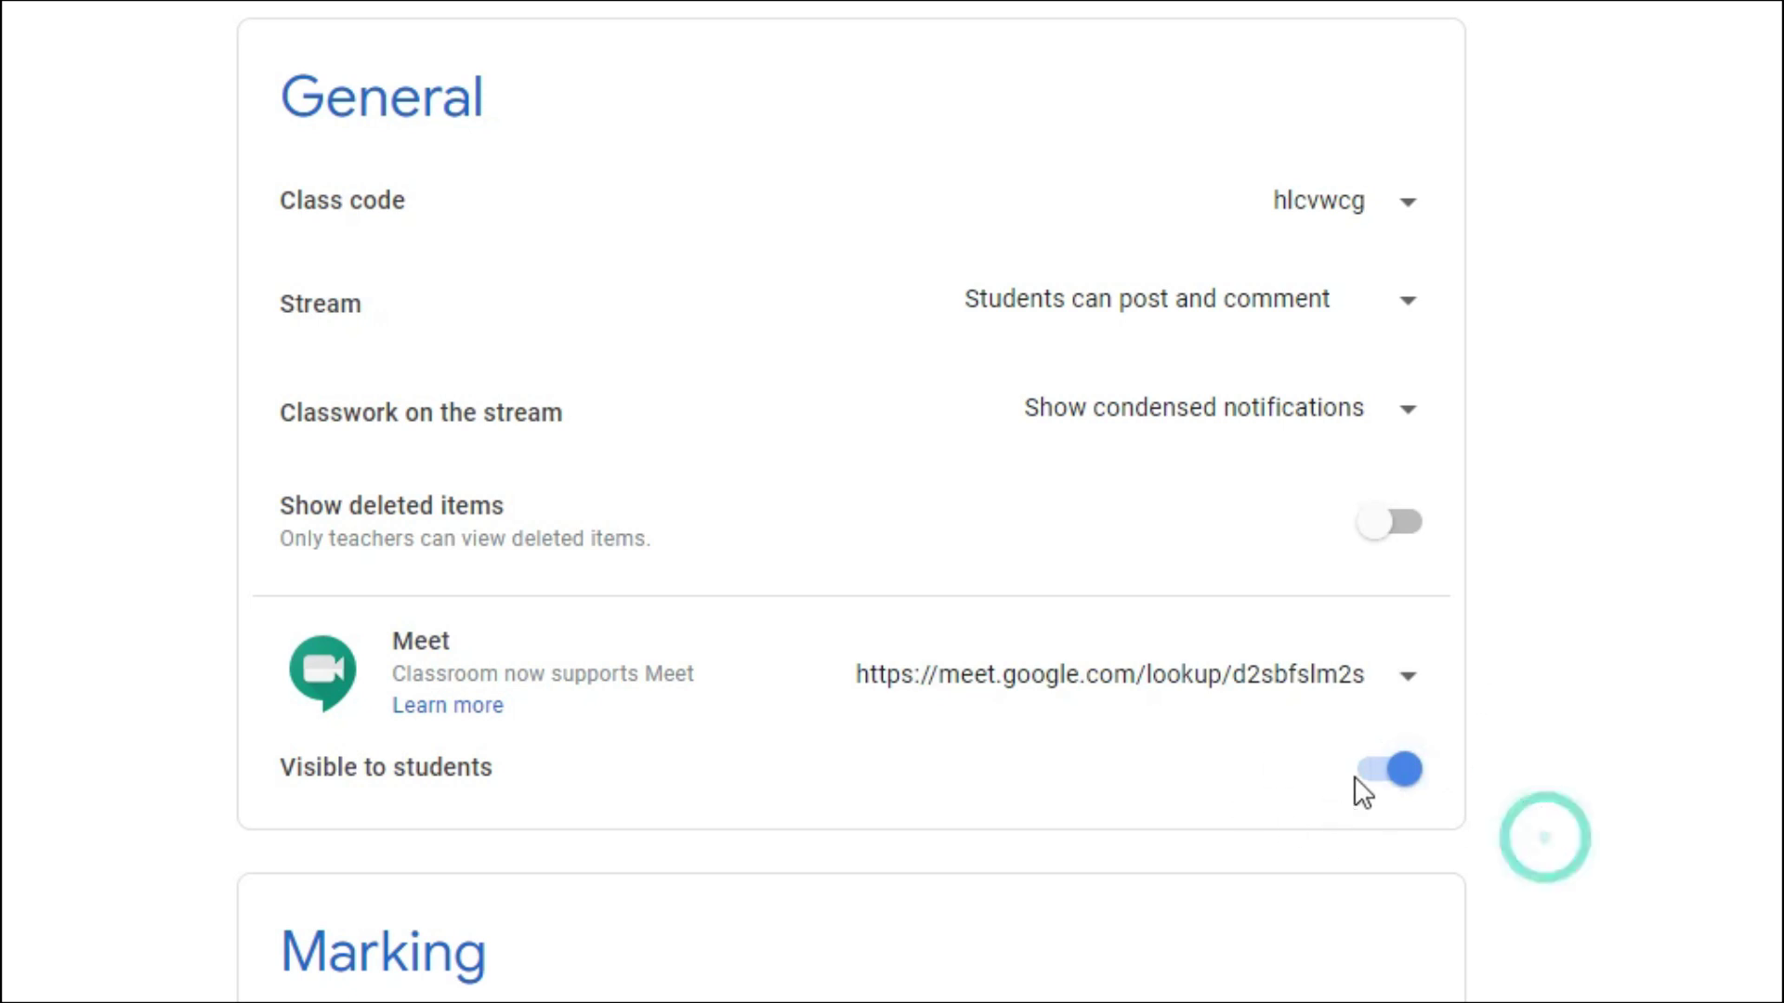
pyautogui.click(1647, 751)
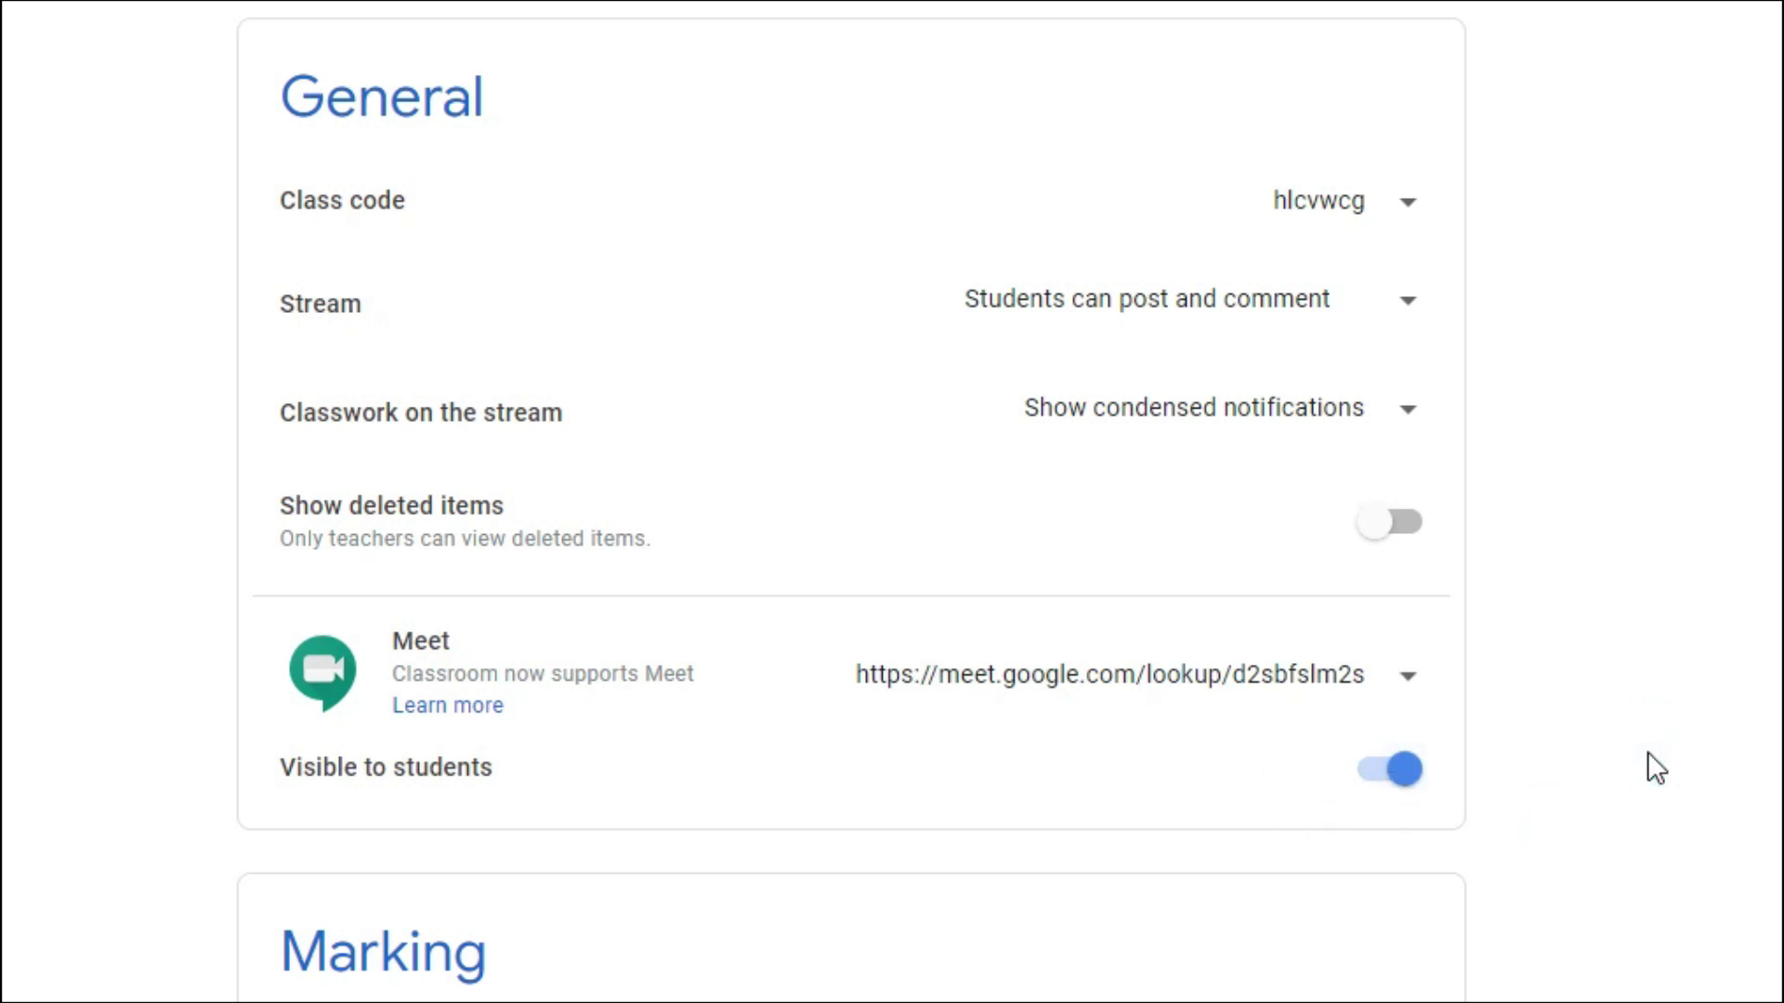
# - Review the general settings and save the class settings
pyautogui.scroll(3, 1764, 656)
pyautogui.scroll(-4, 1764, 656)
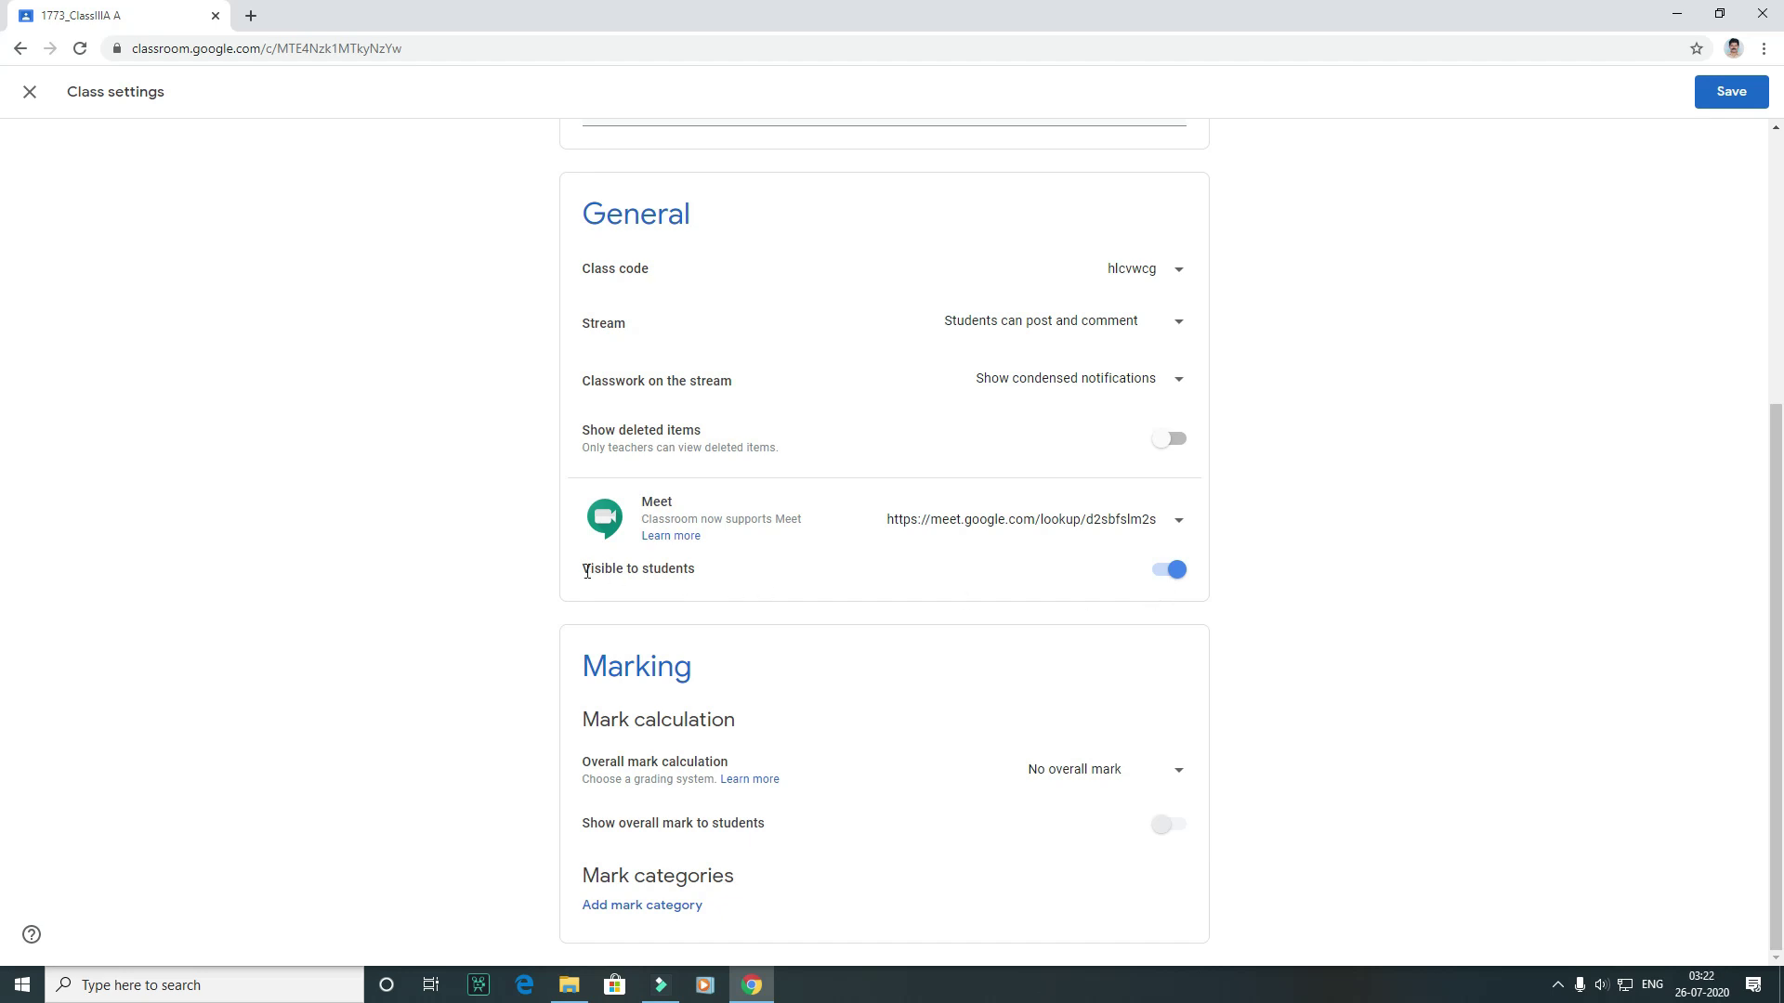
pyautogui.moveTo(584, 568); pyautogui.dragTo(756, 569)
pyautogui.click(754, 566)
pyautogui.click(1728, 96)
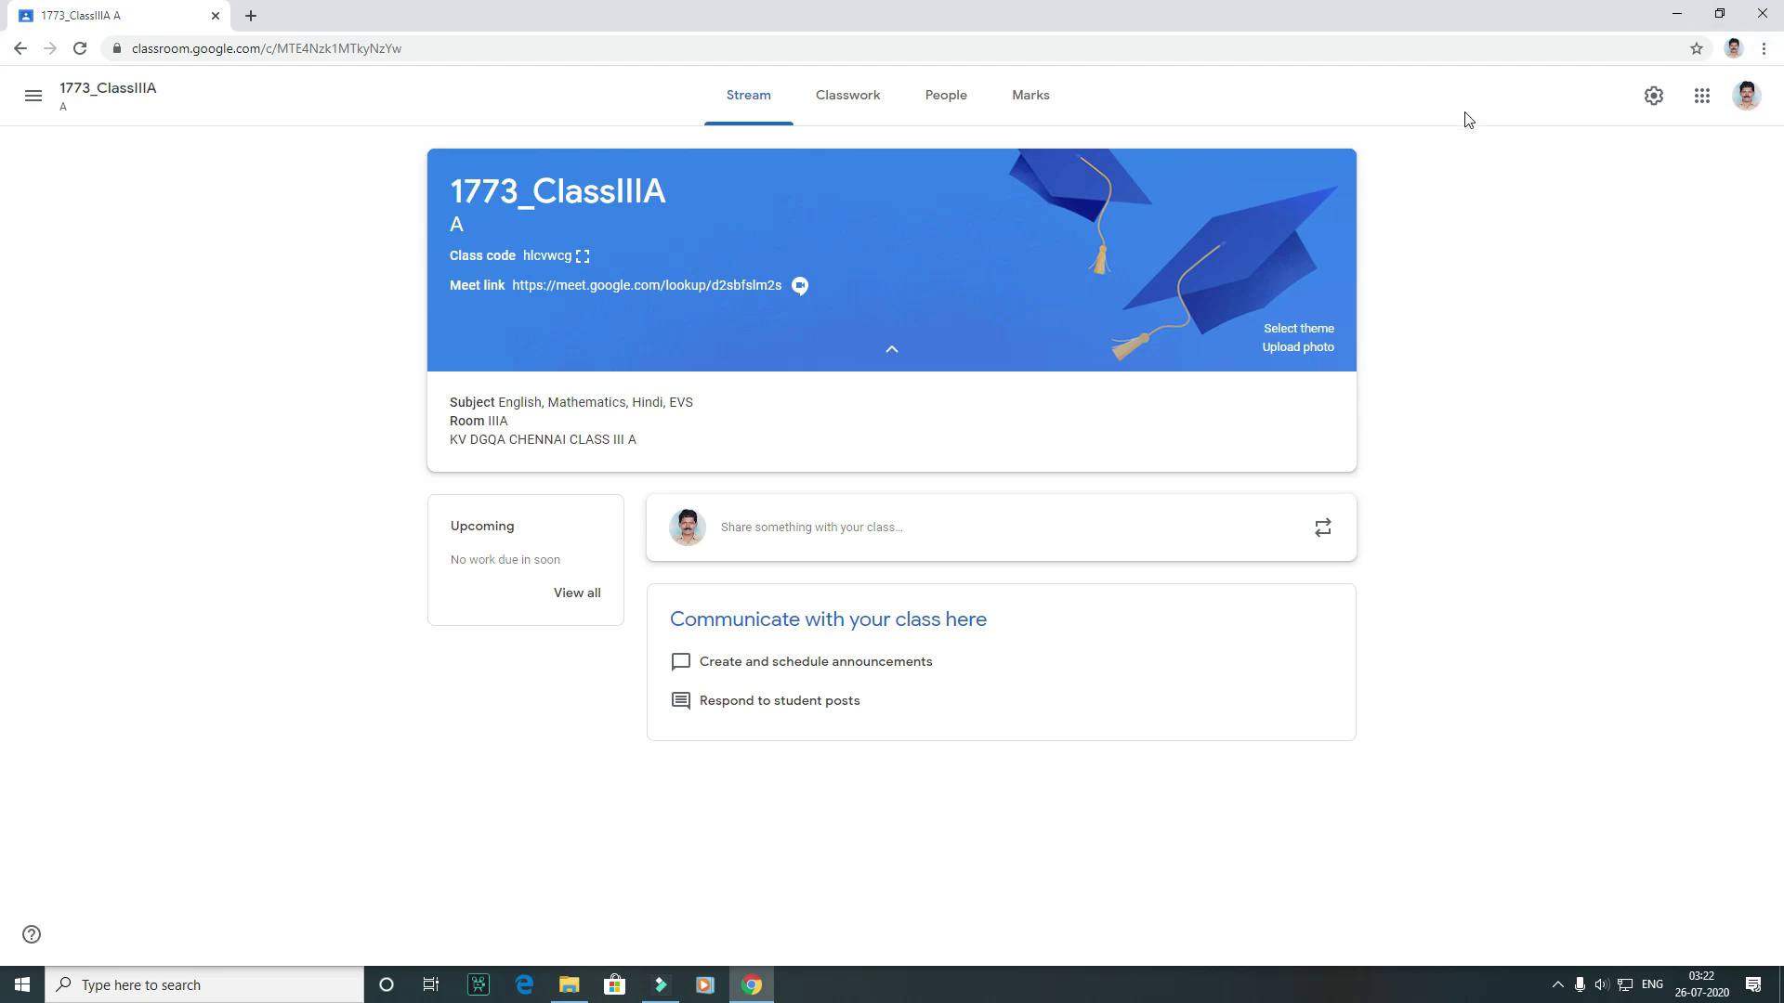
# - Add a topic named English to the class's classwork
pyautogui.click(864, 112)
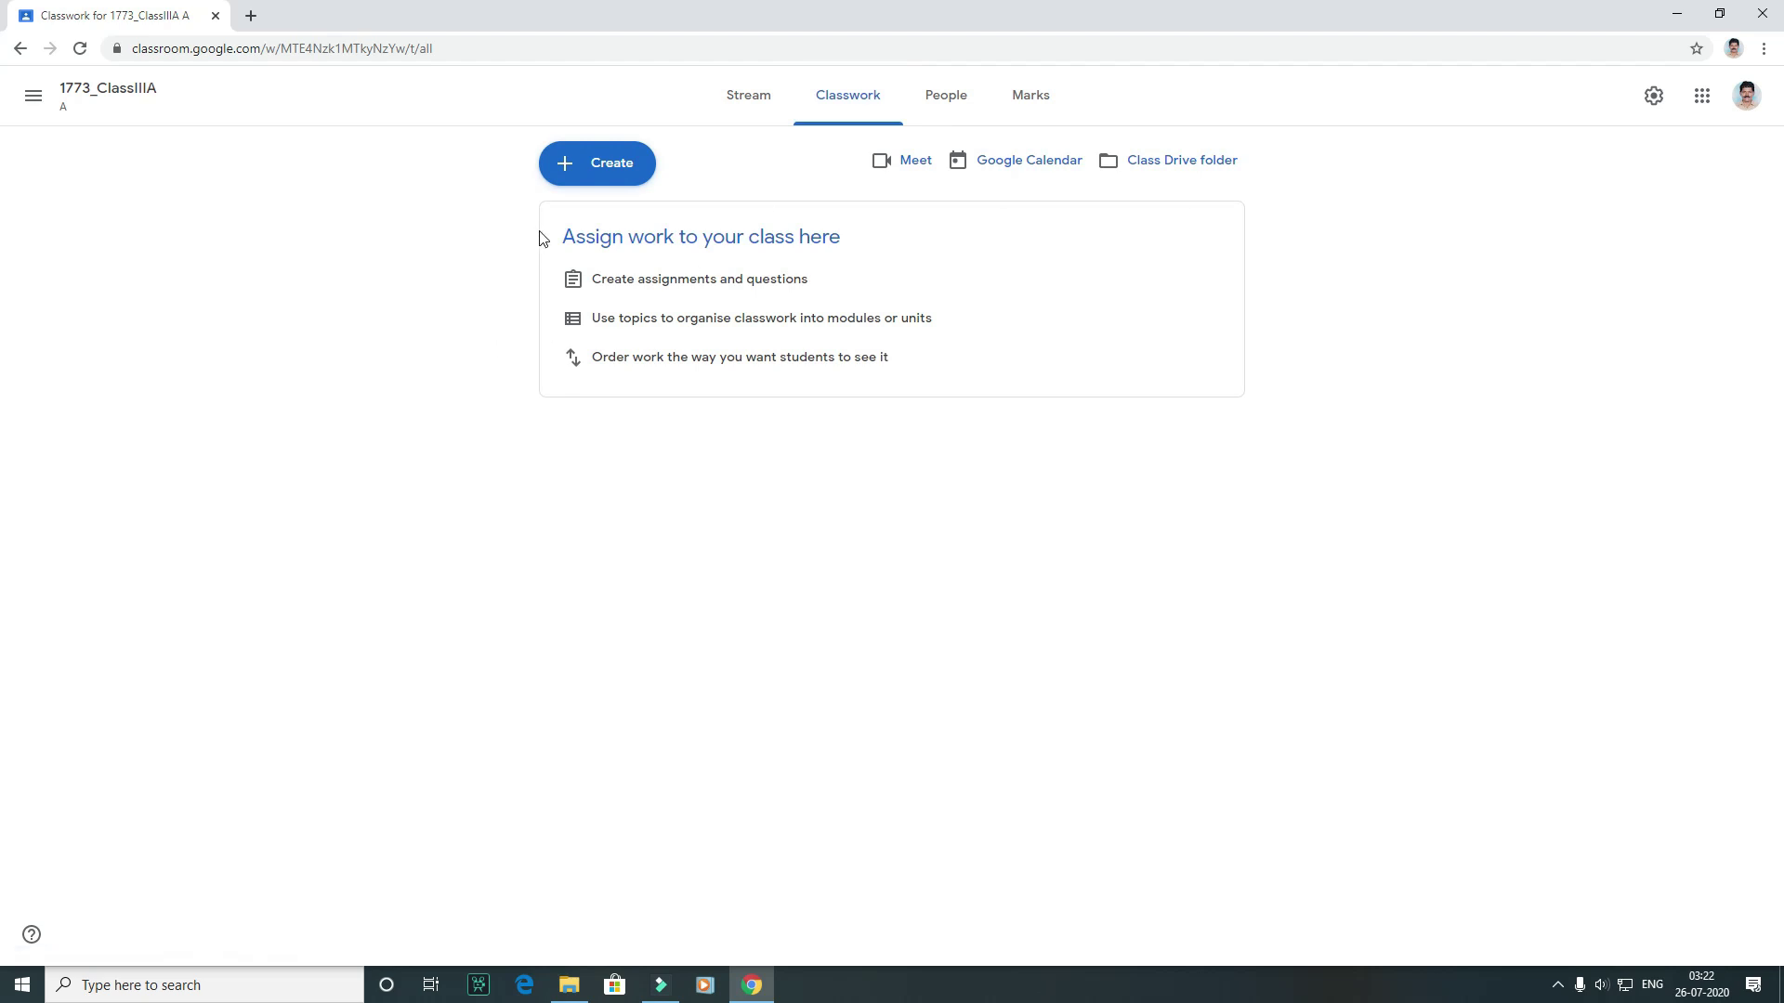
pyautogui.click(571, 165)
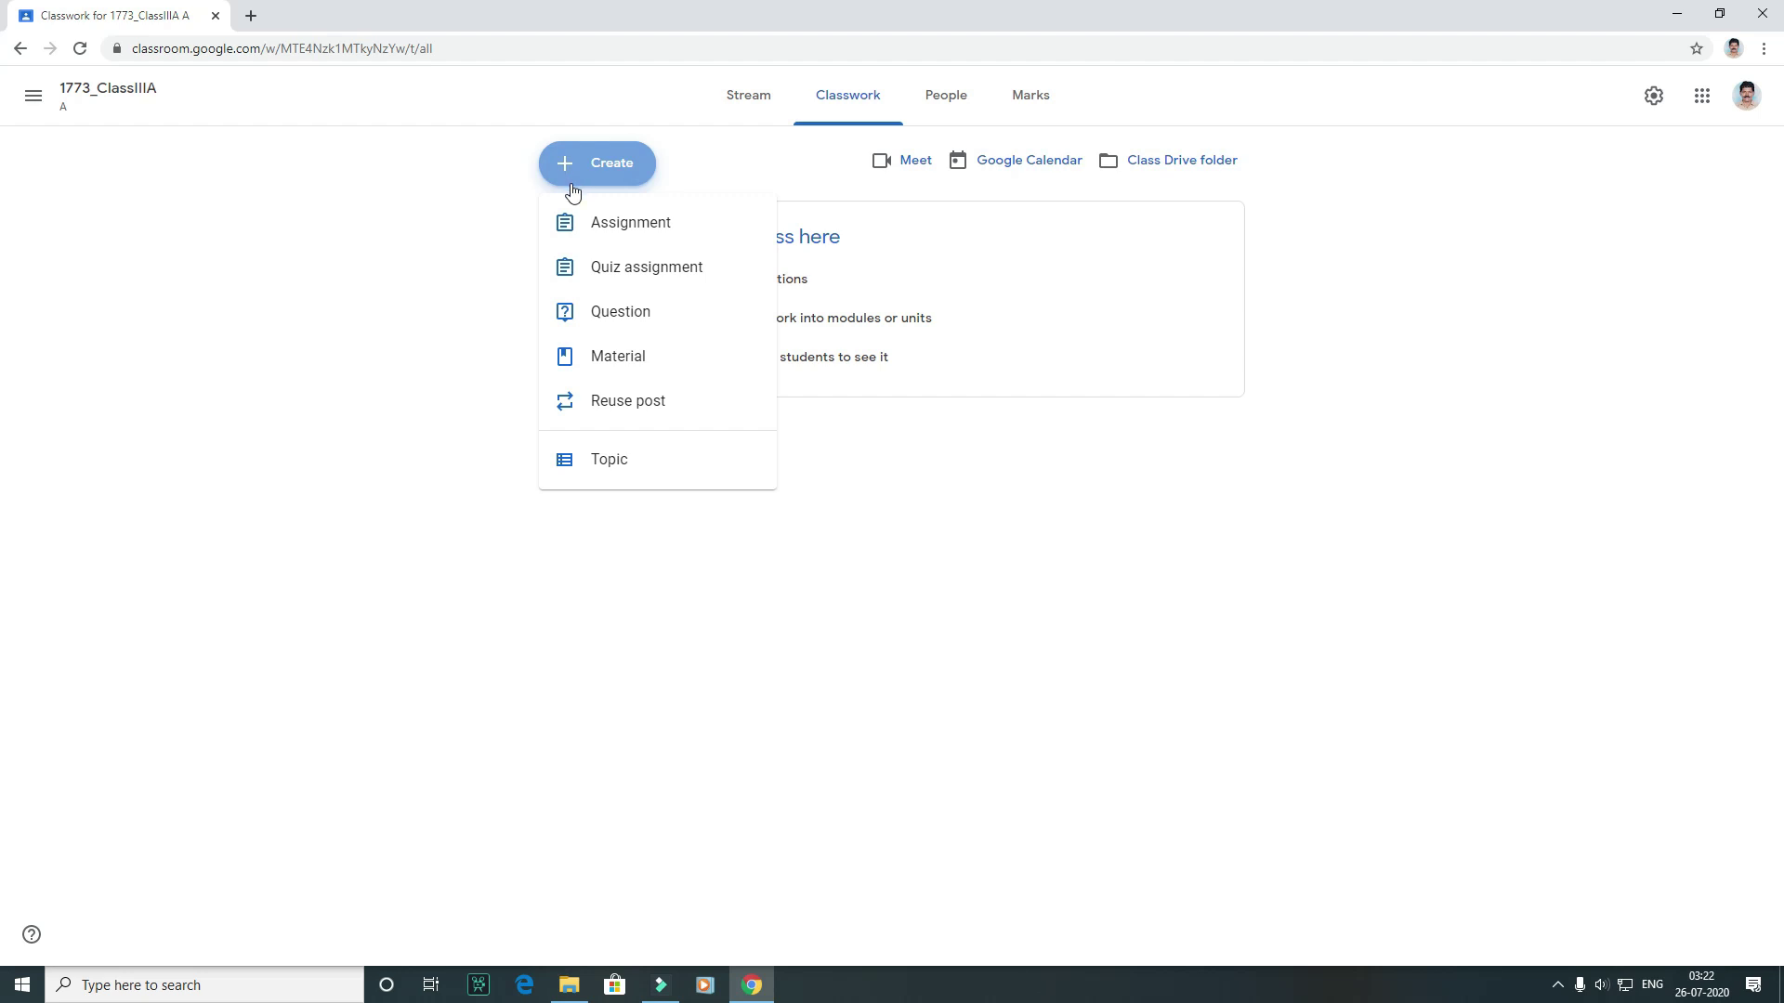
pyautogui.click(614, 459)
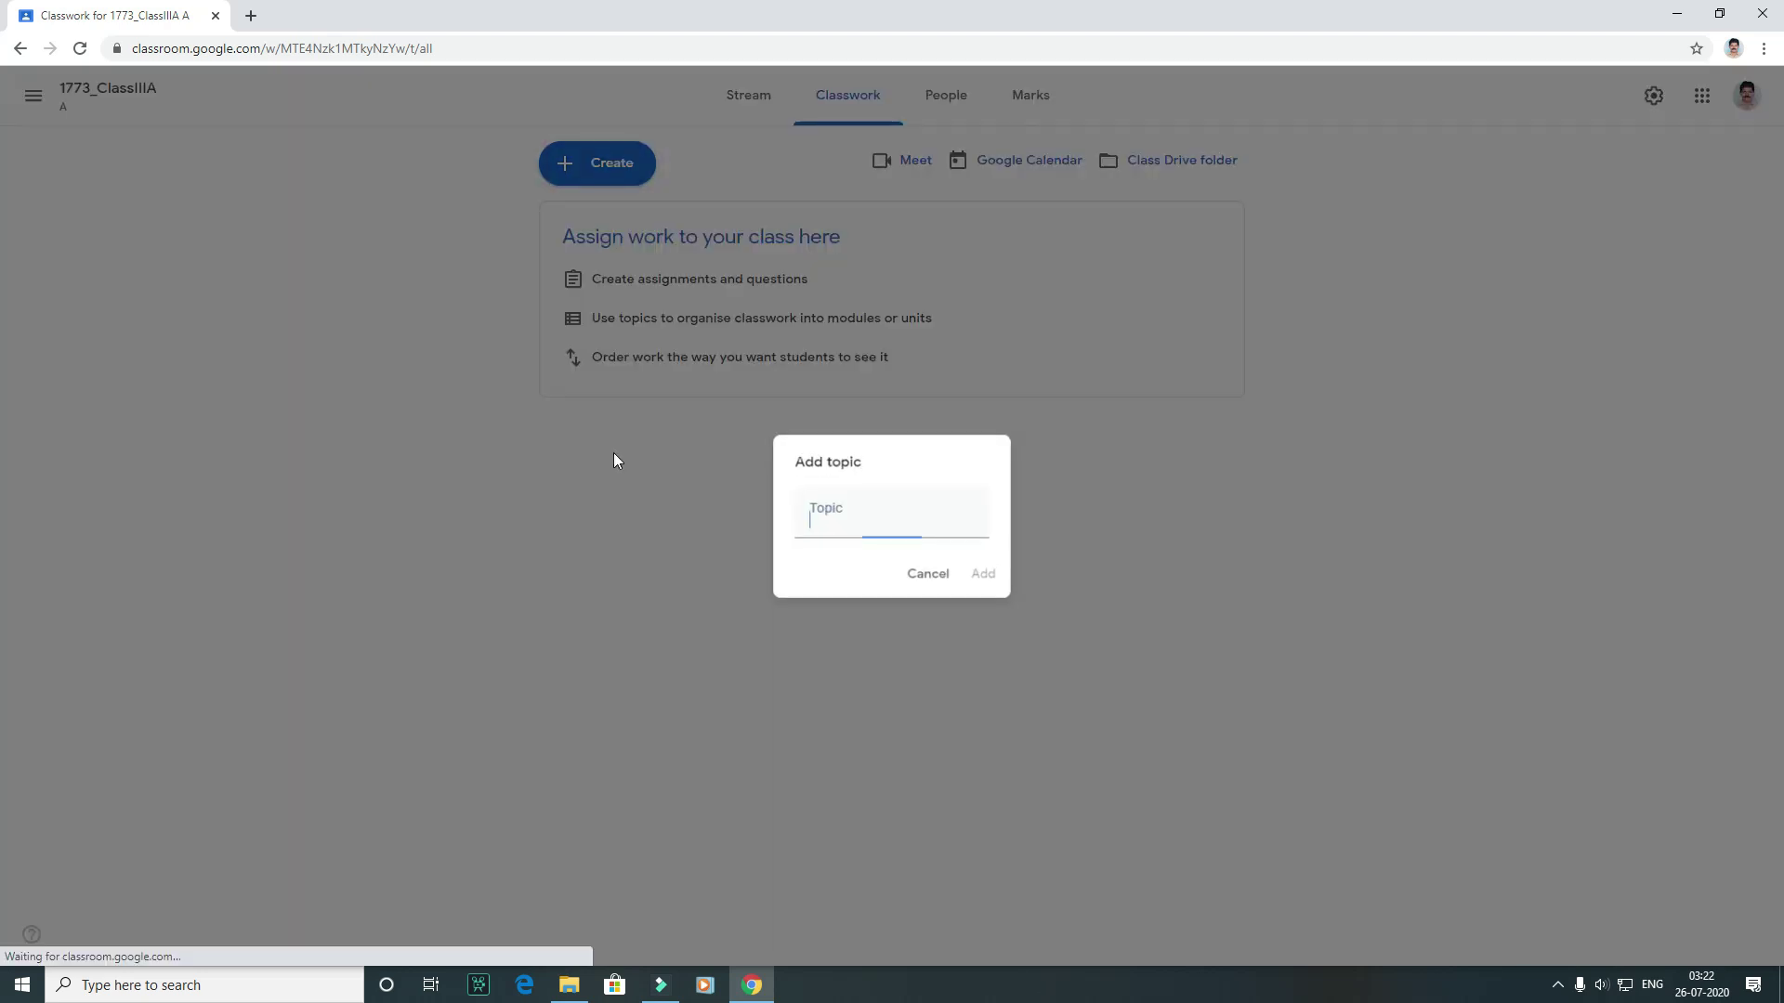
pyautogui.write('ENGL')
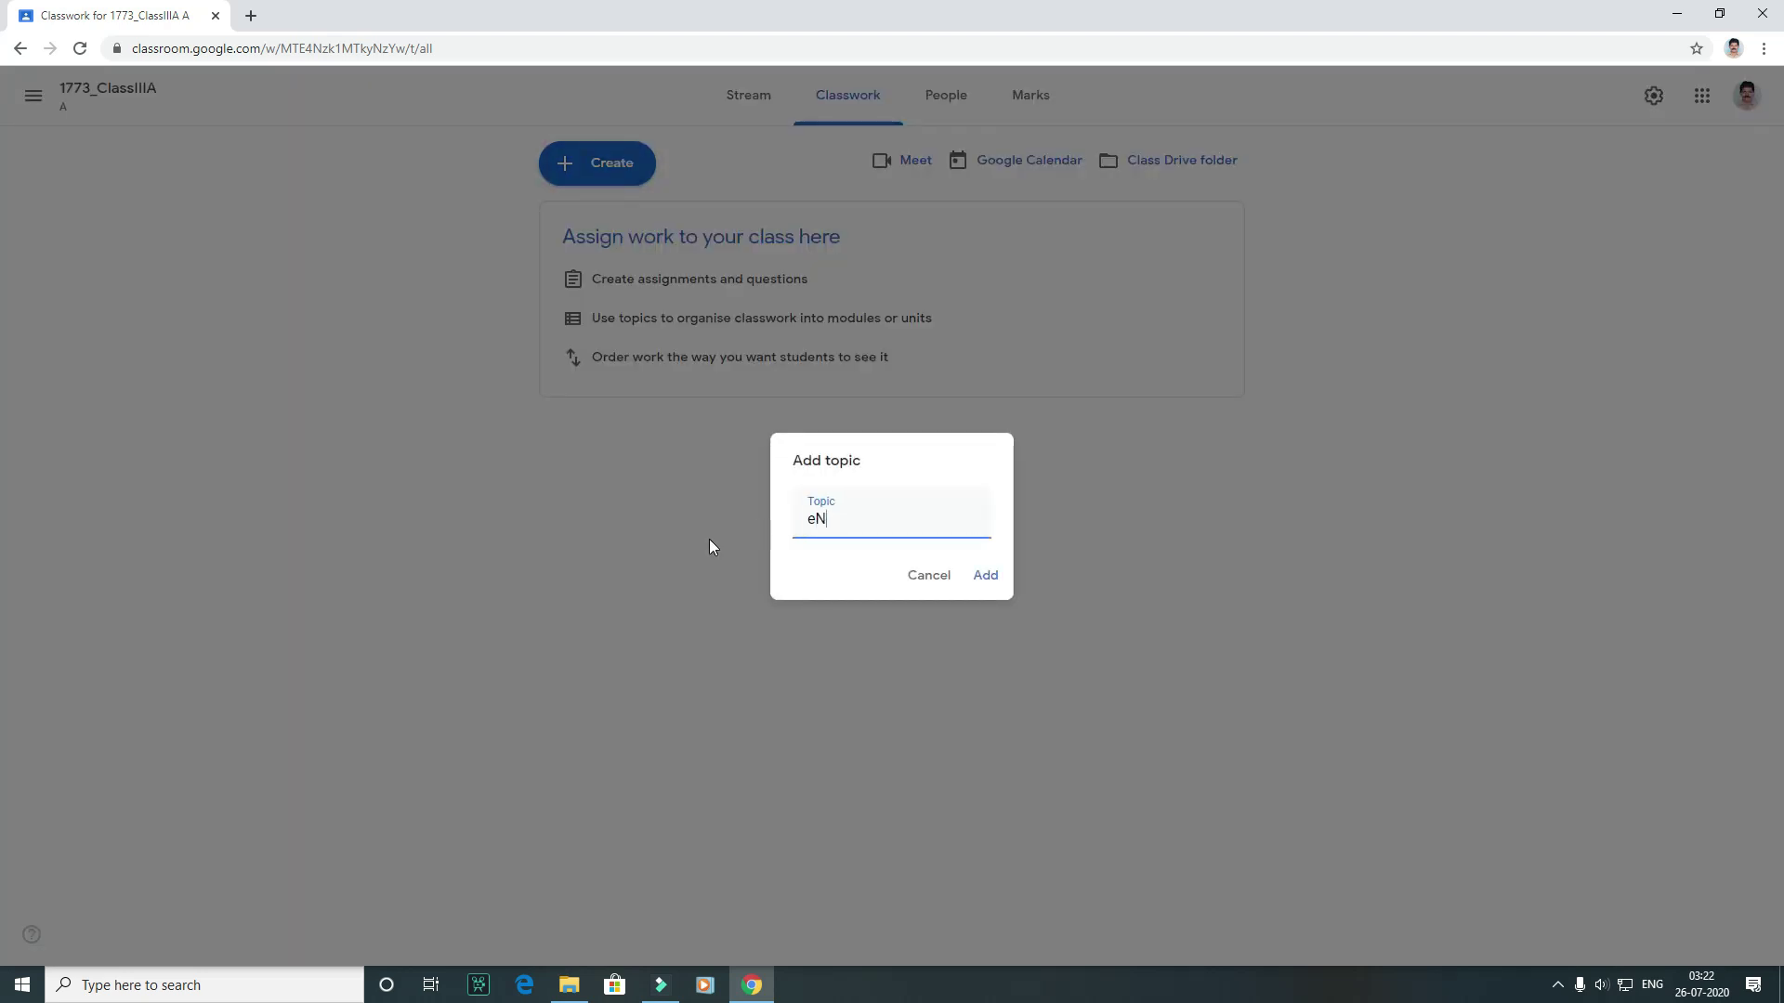
pyautogui.press('BackSpace')
pyautogui.press('BackSpace')
pyautogui.press('BackSpace')
pyautogui.press('BackSpace')
pyautogui.write('English')
pyautogui.click(980, 580)
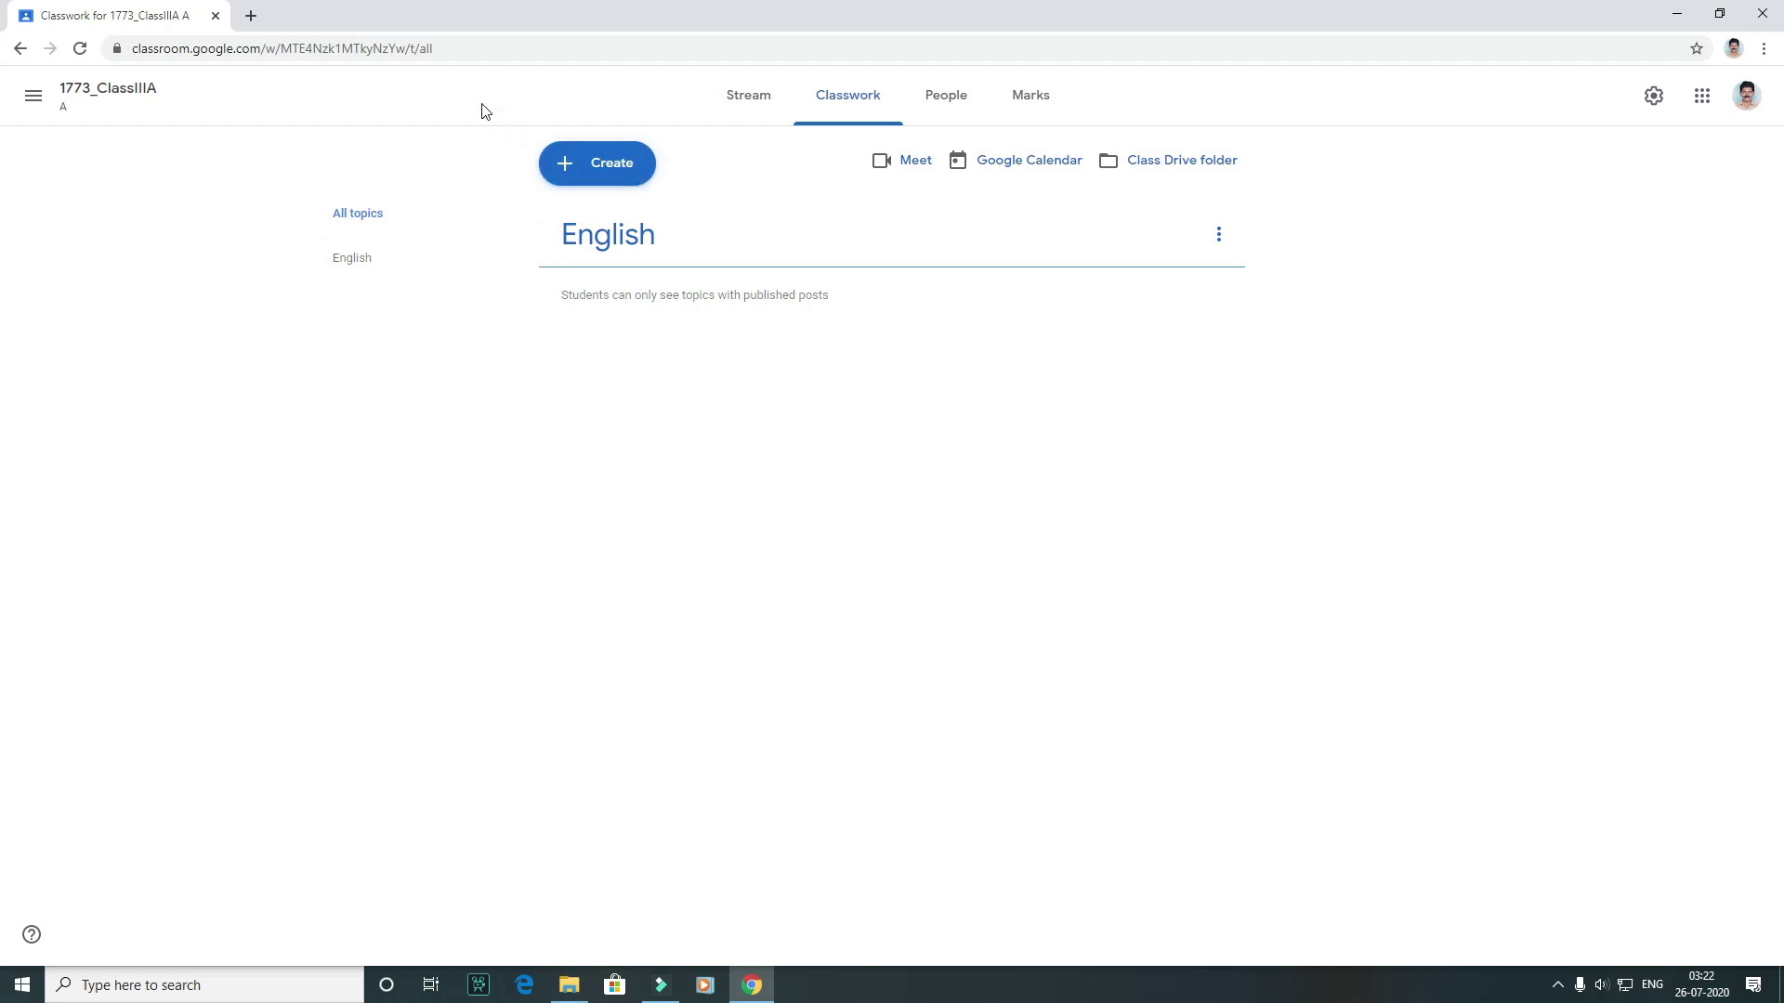
# - Add a second classwork topic named Mathematics
pyautogui.click(605, 163)
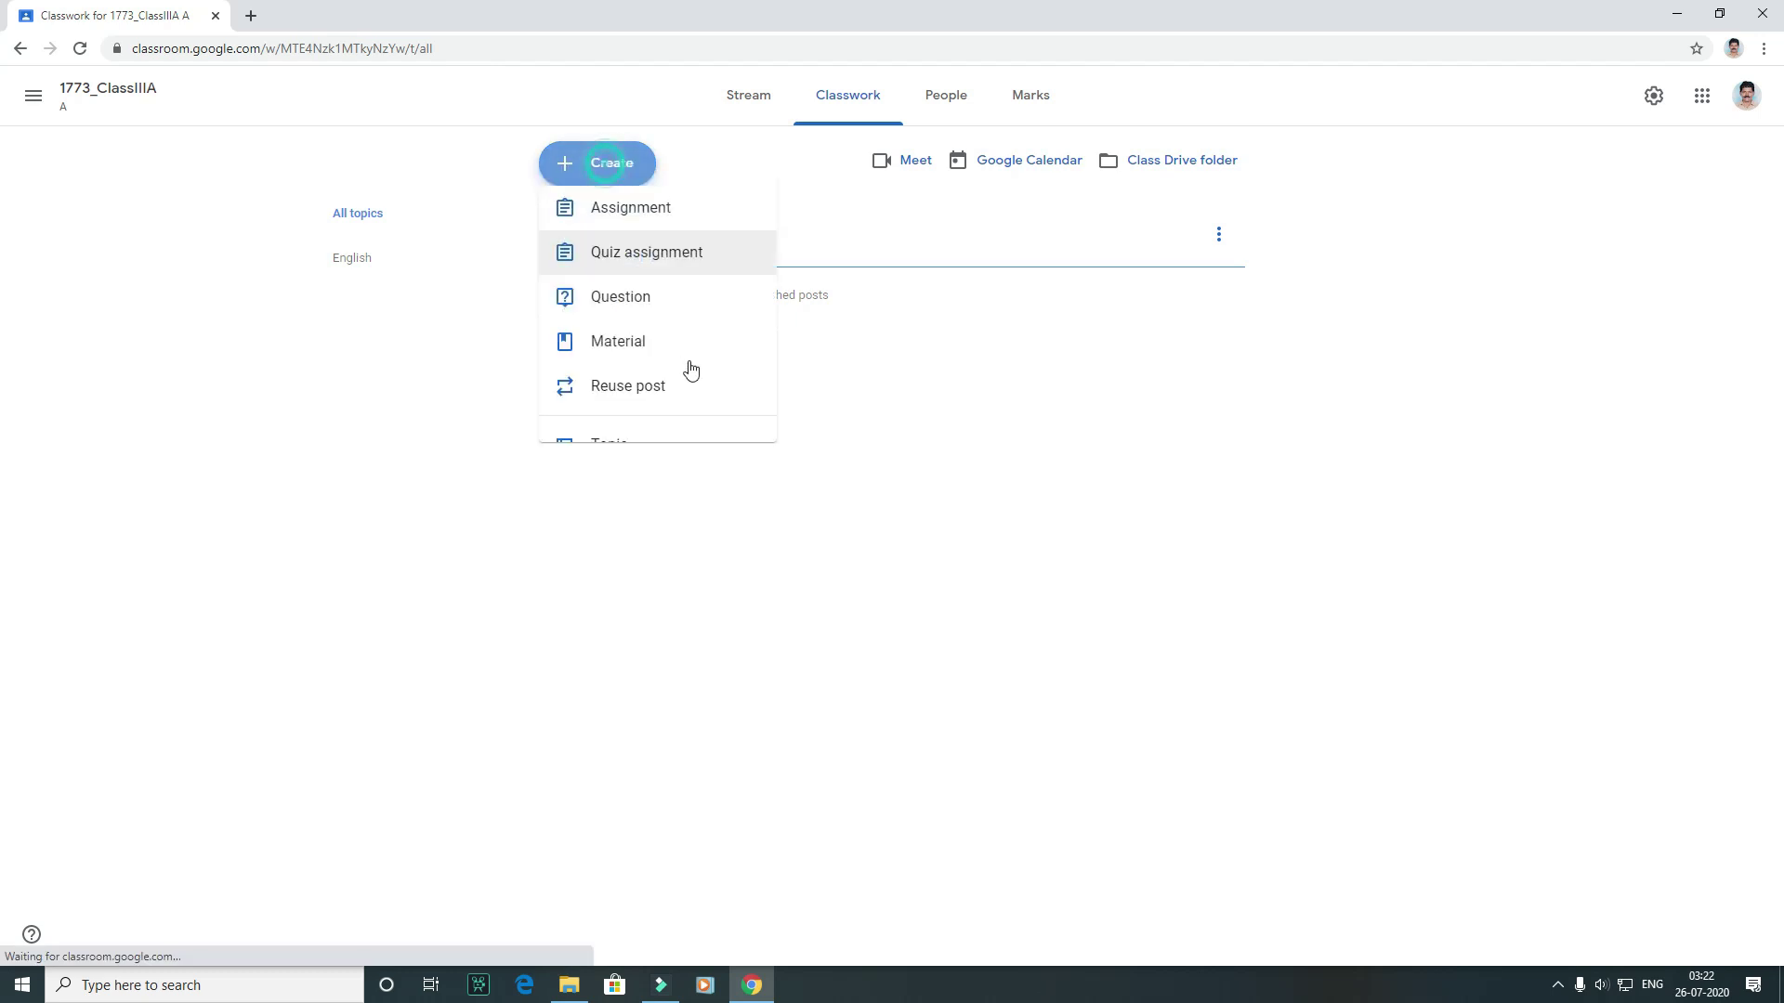
pyautogui.click(639, 472)
pyautogui.write('Mathematics')
pyautogui.click(984, 575)
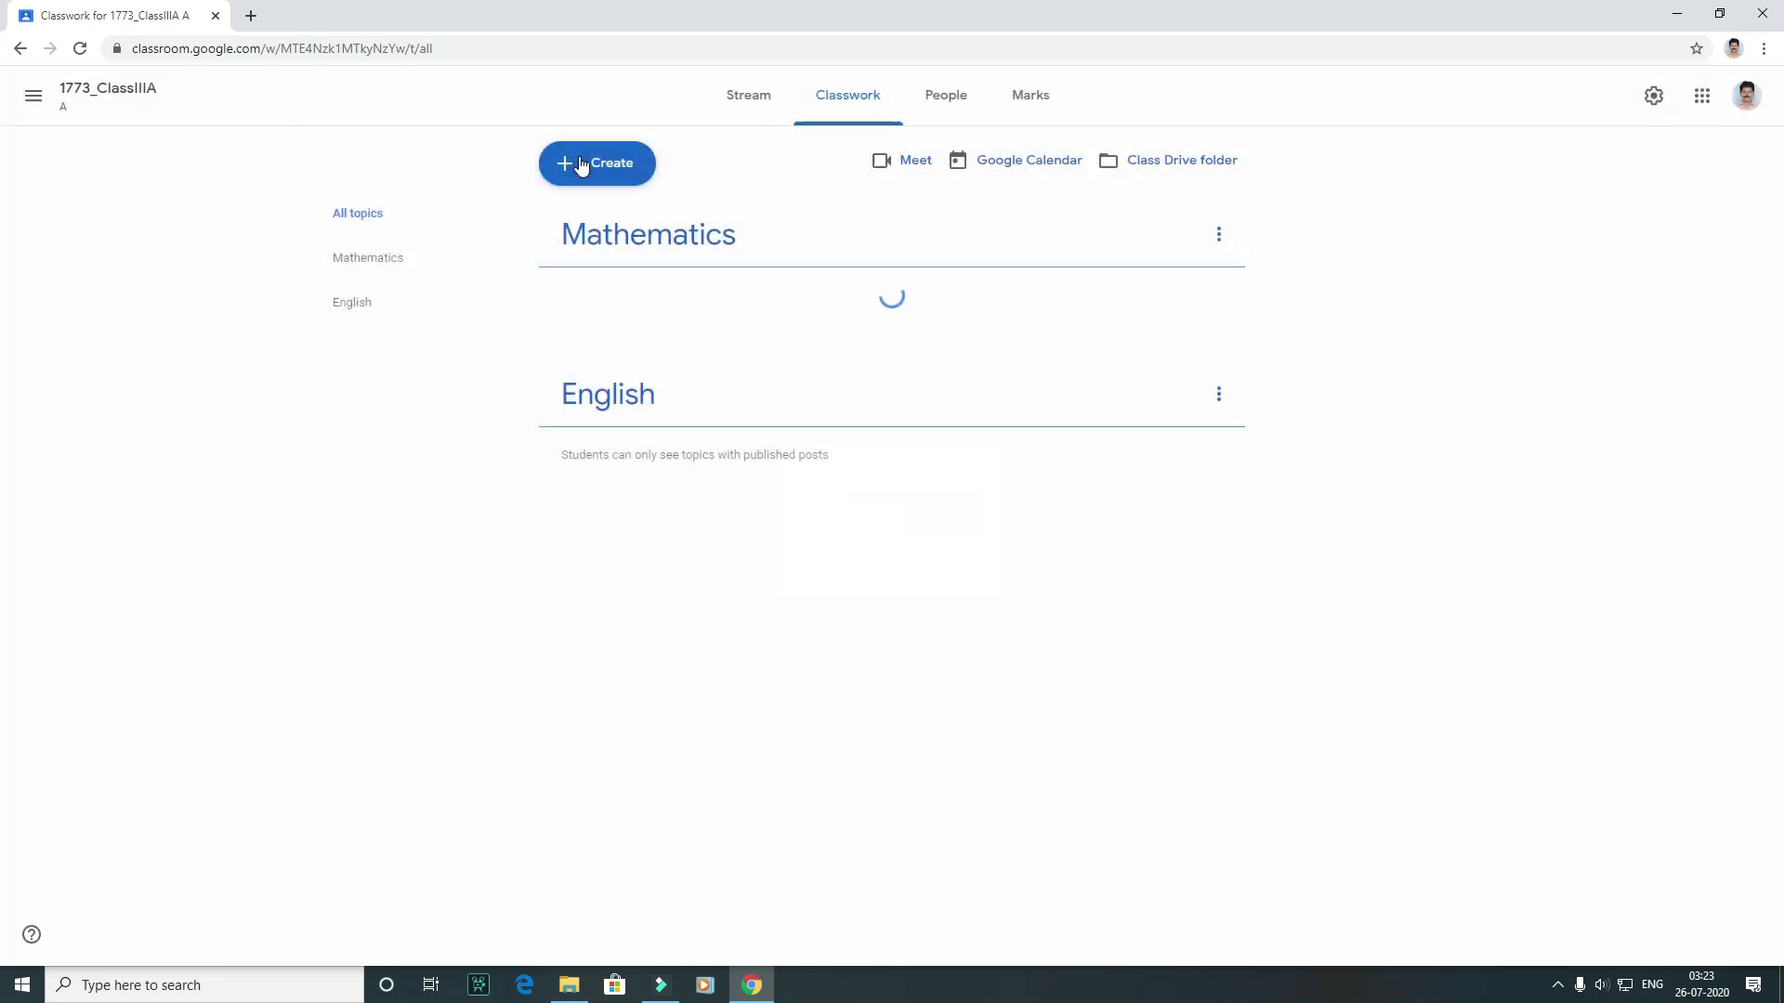
# - Add a classwork topic named EVS
pyautogui.click(579, 164)
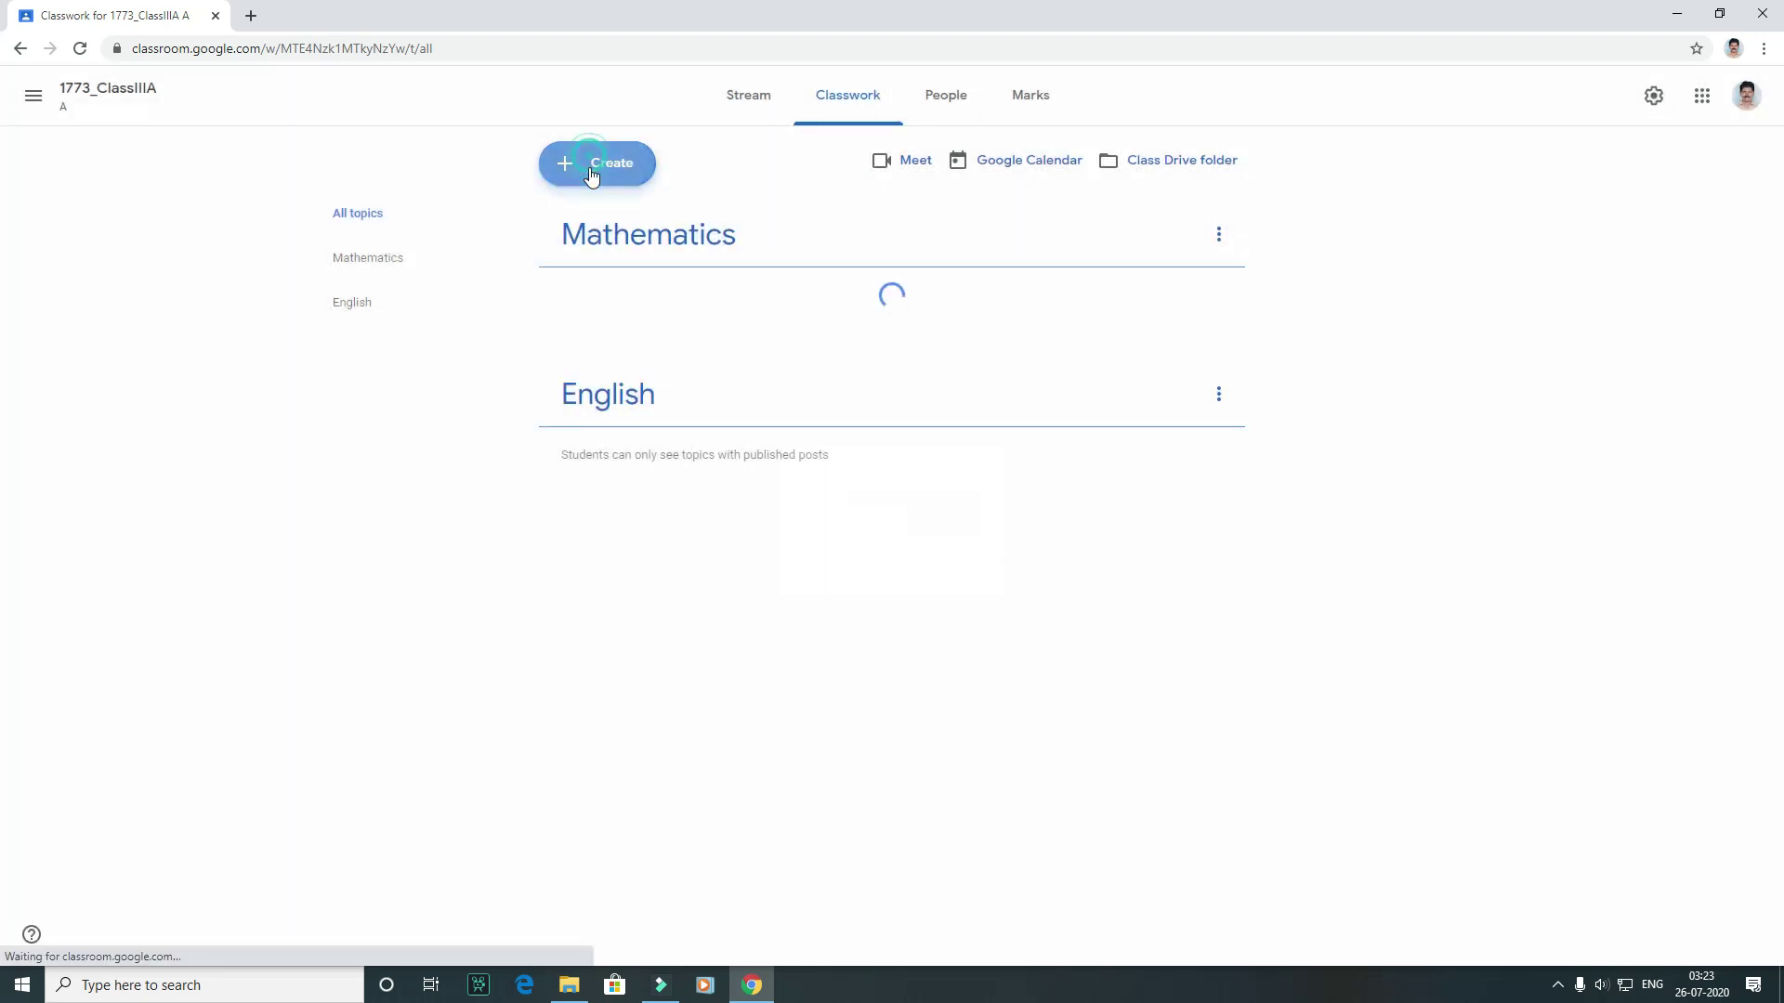
pyautogui.click(612, 477)
pyautogui.write('EV')
pyautogui.click(984, 574)
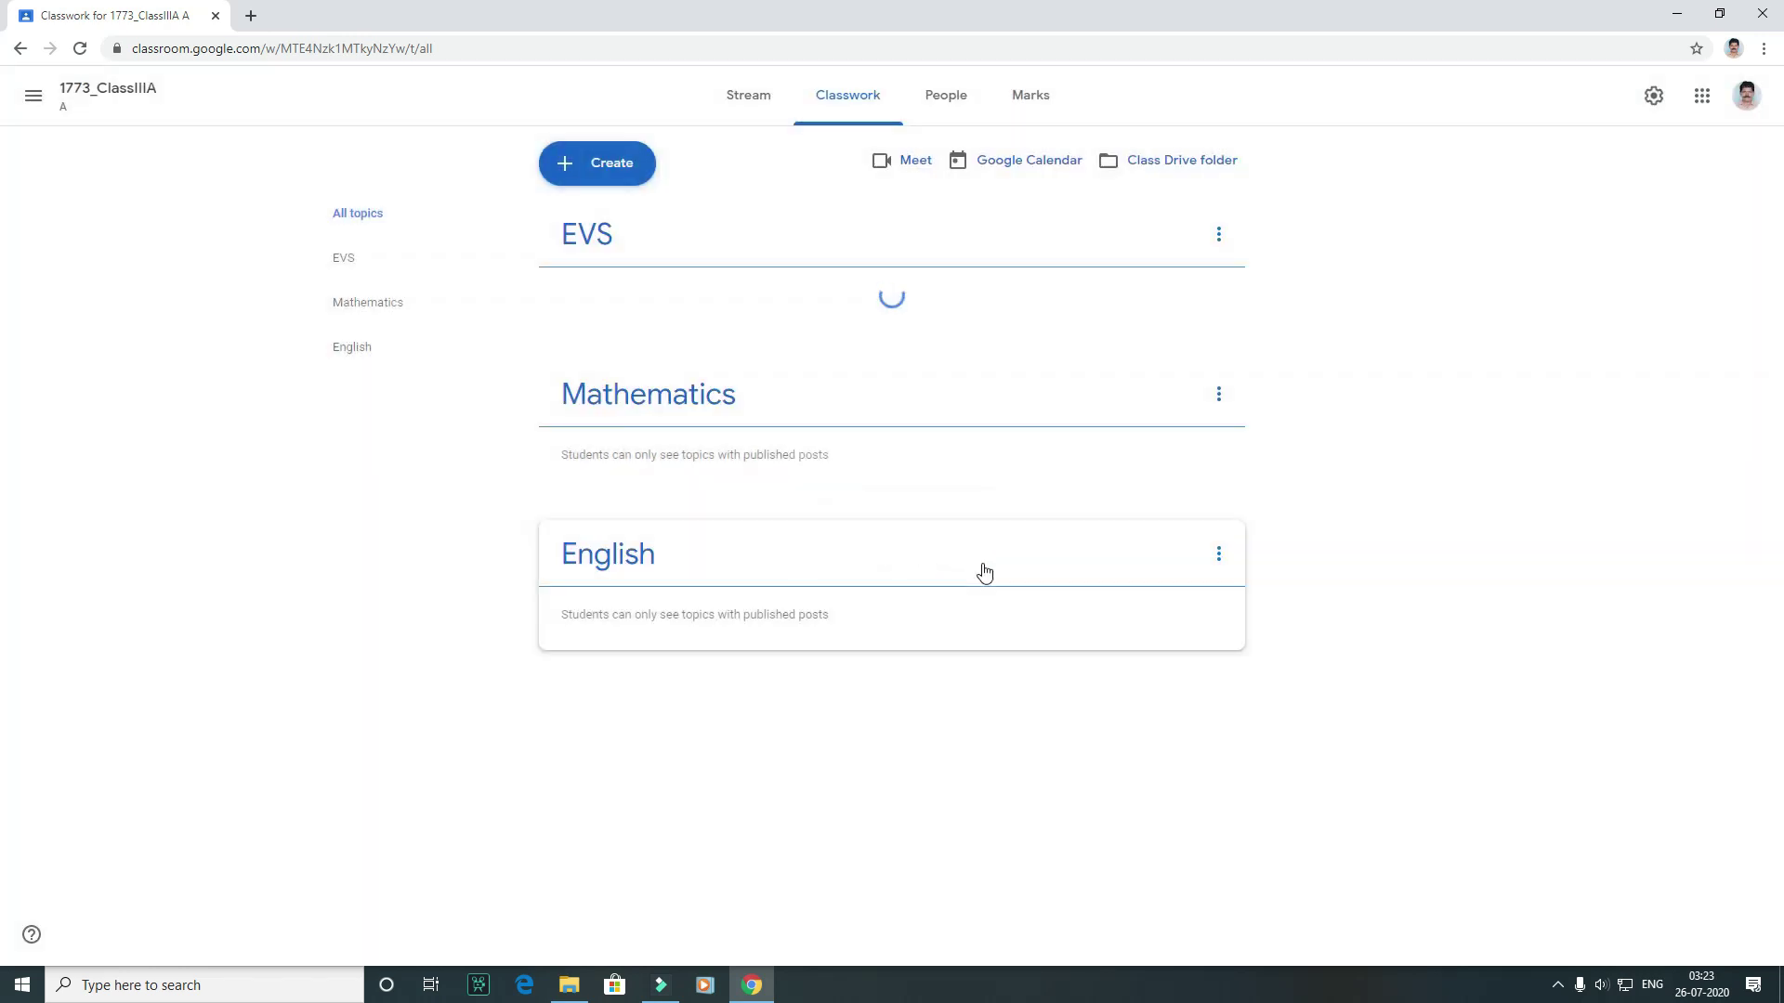
# - Add another classwork topic named Hindi
pyautogui.click(558, 167)
pyautogui.click(598, 457)
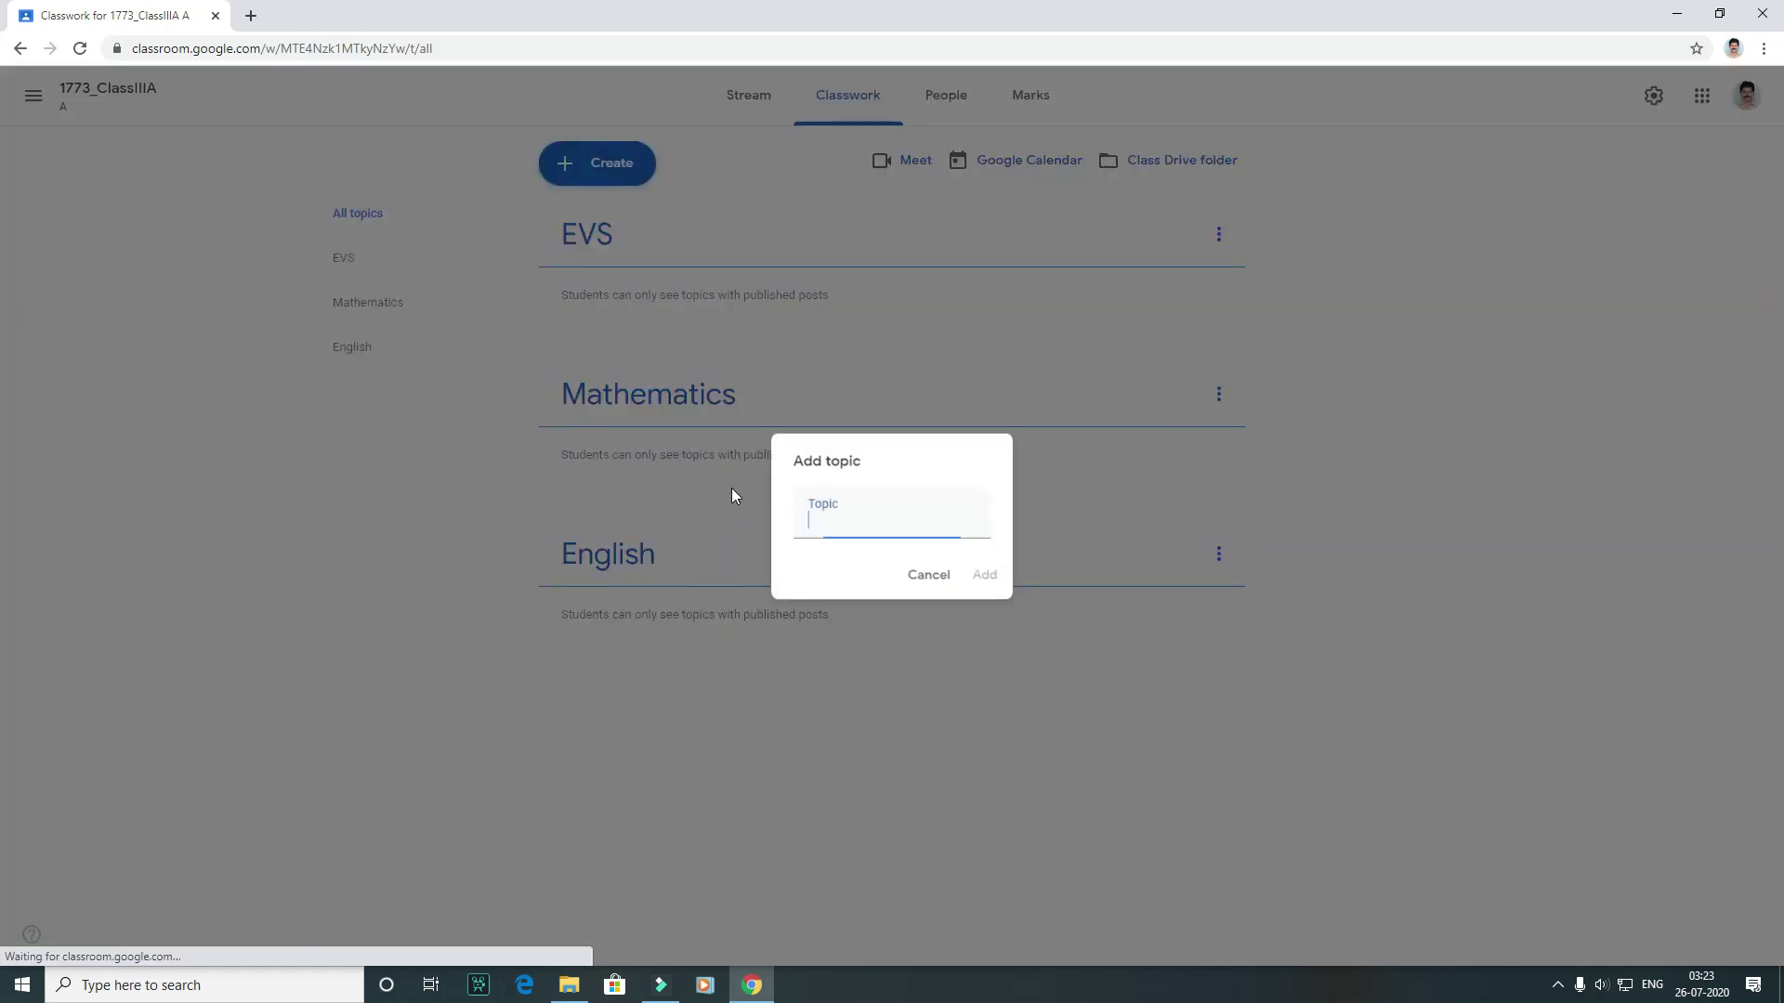
pyautogui.write('Hindi')
pyautogui.click(971, 581)
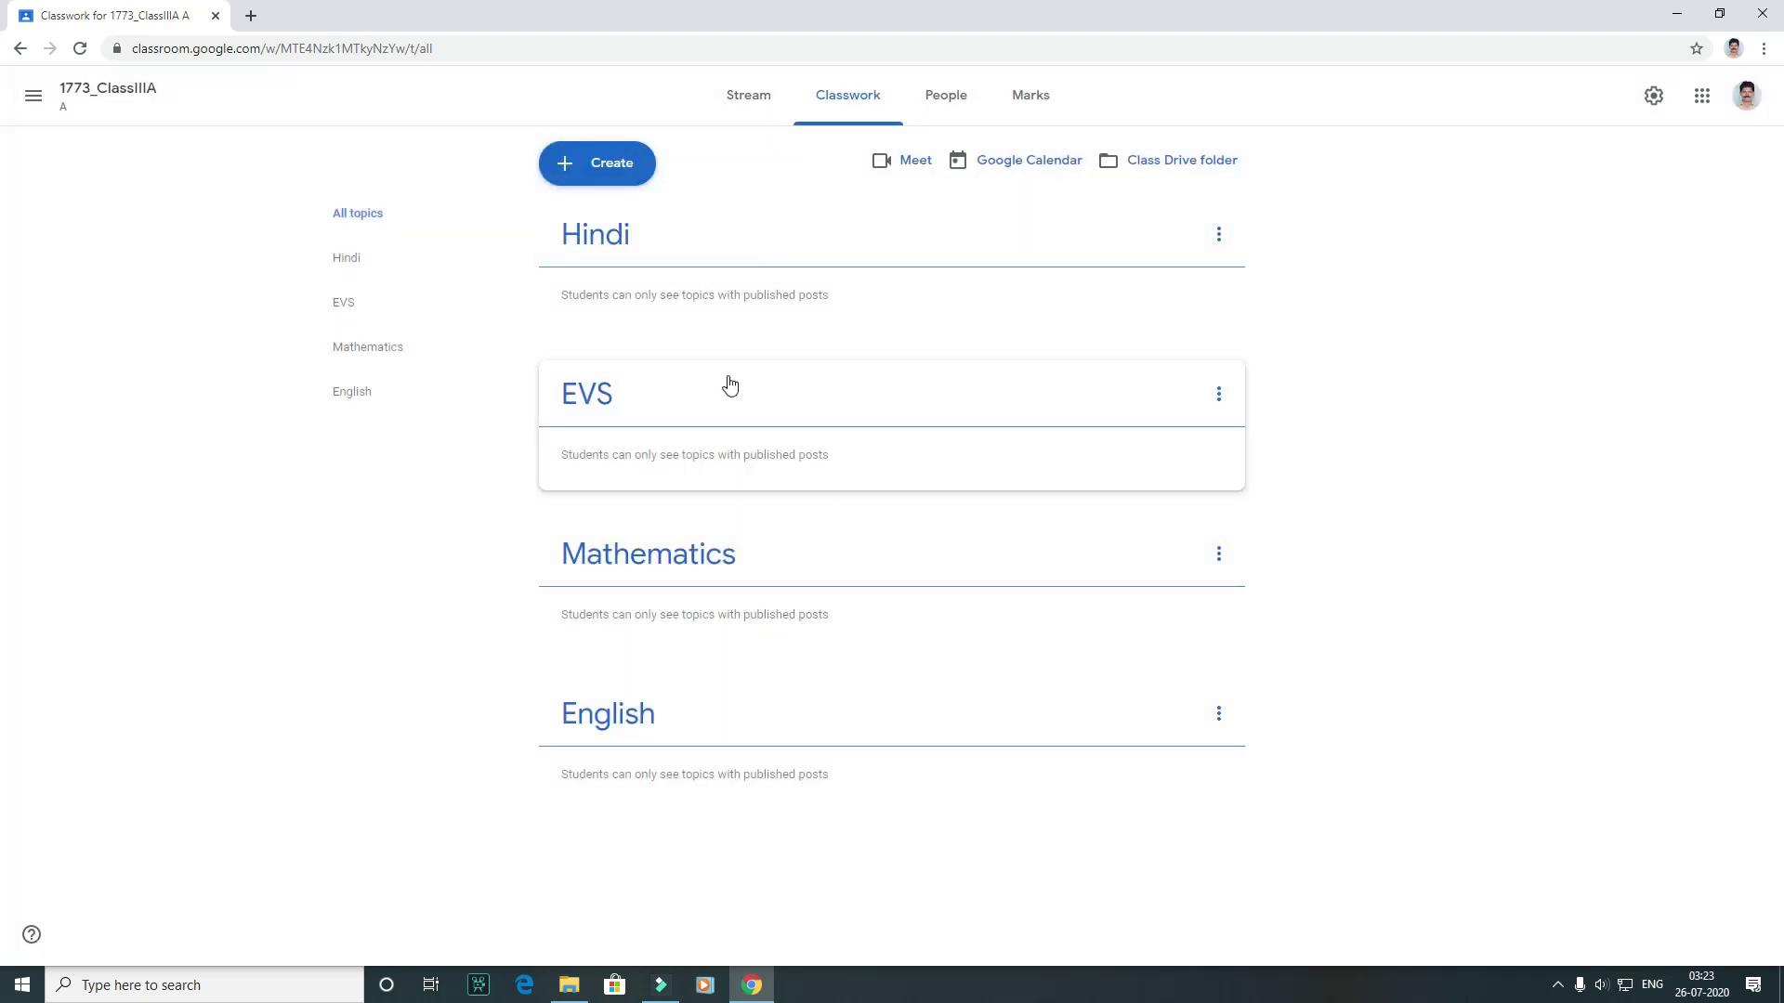
# - Reorder the classwork topics by moving Mathematics above EVS
pyautogui.moveTo(732, 721); pyautogui.dragTo(753, 669)
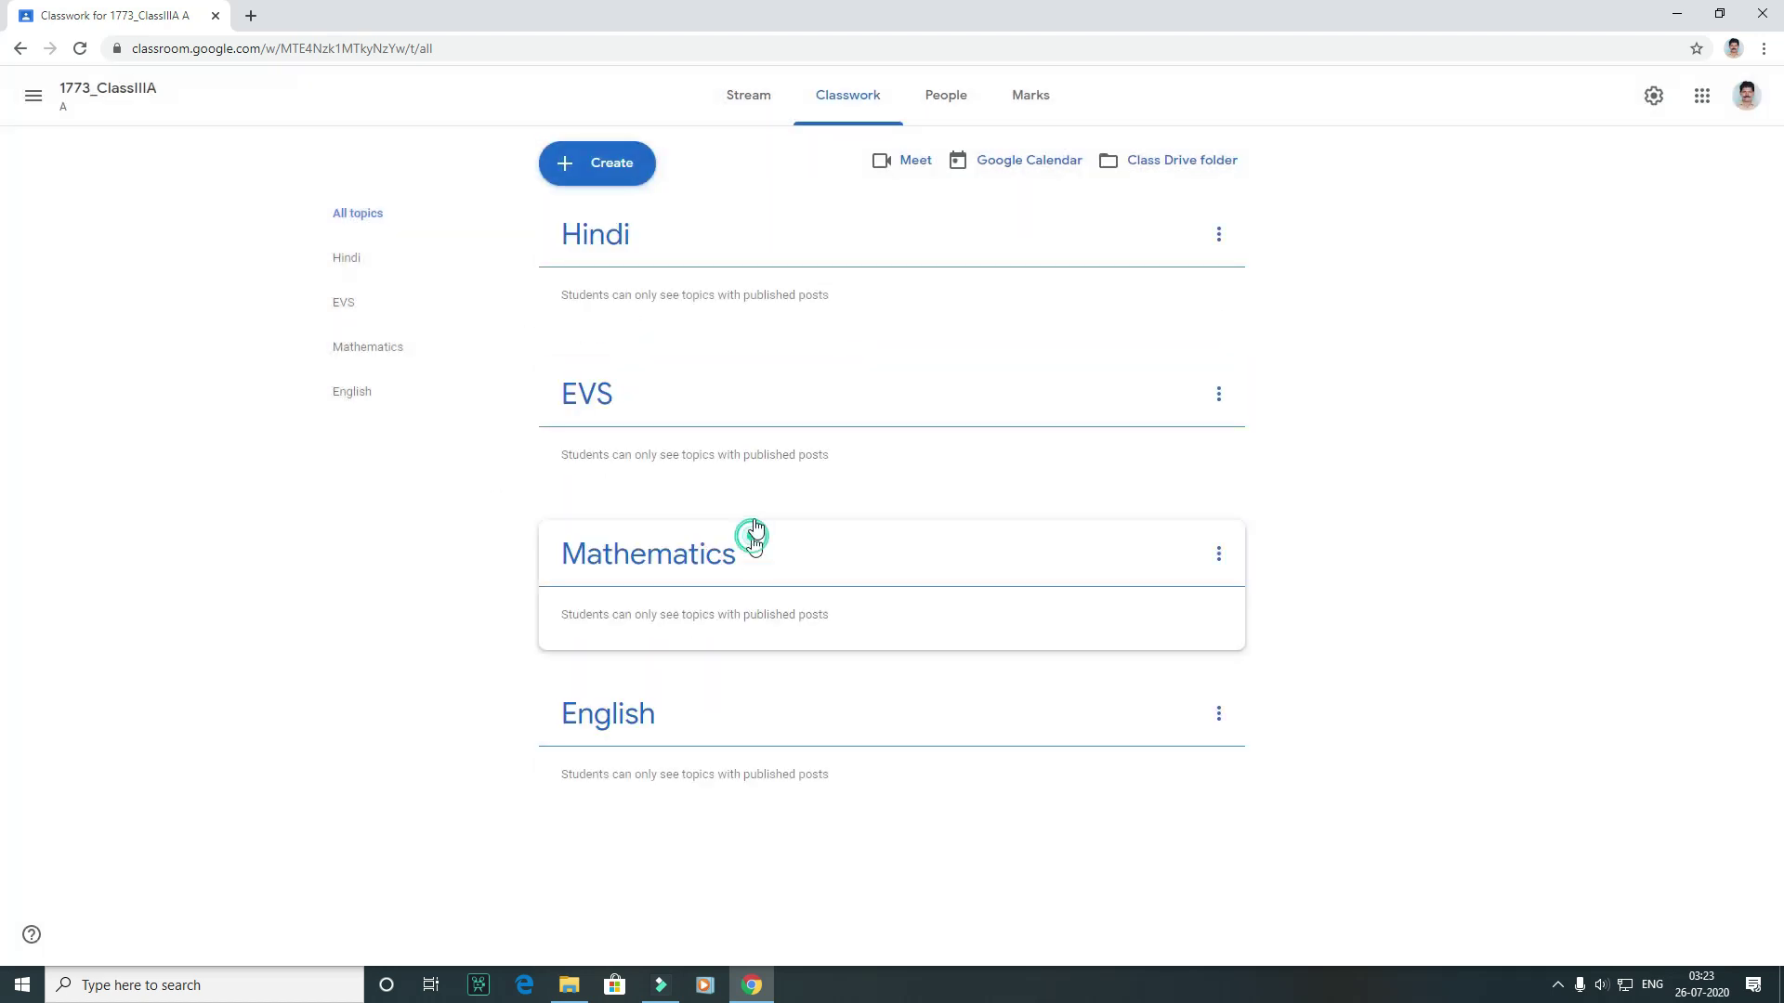
pyautogui.moveTo(754, 530); pyautogui.dragTo(757, 363)
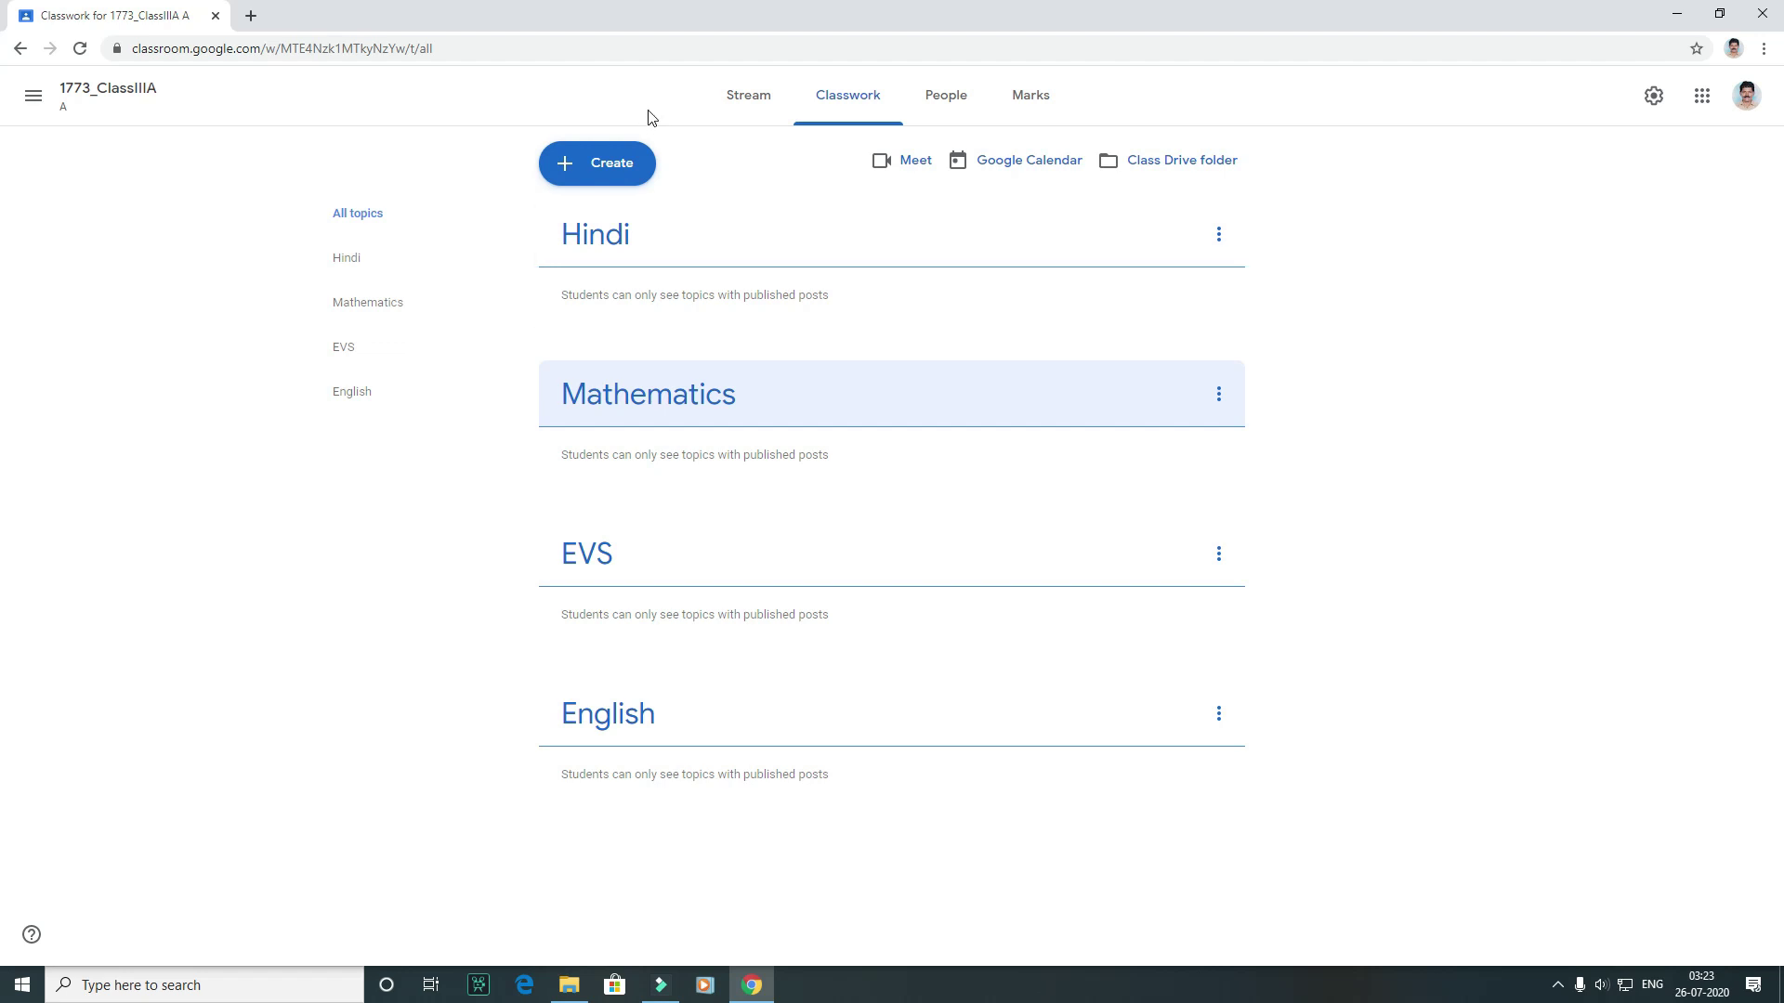
# - Start a new classwork material titled PARTS AND WHOLES
pyautogui.click(624, 179)
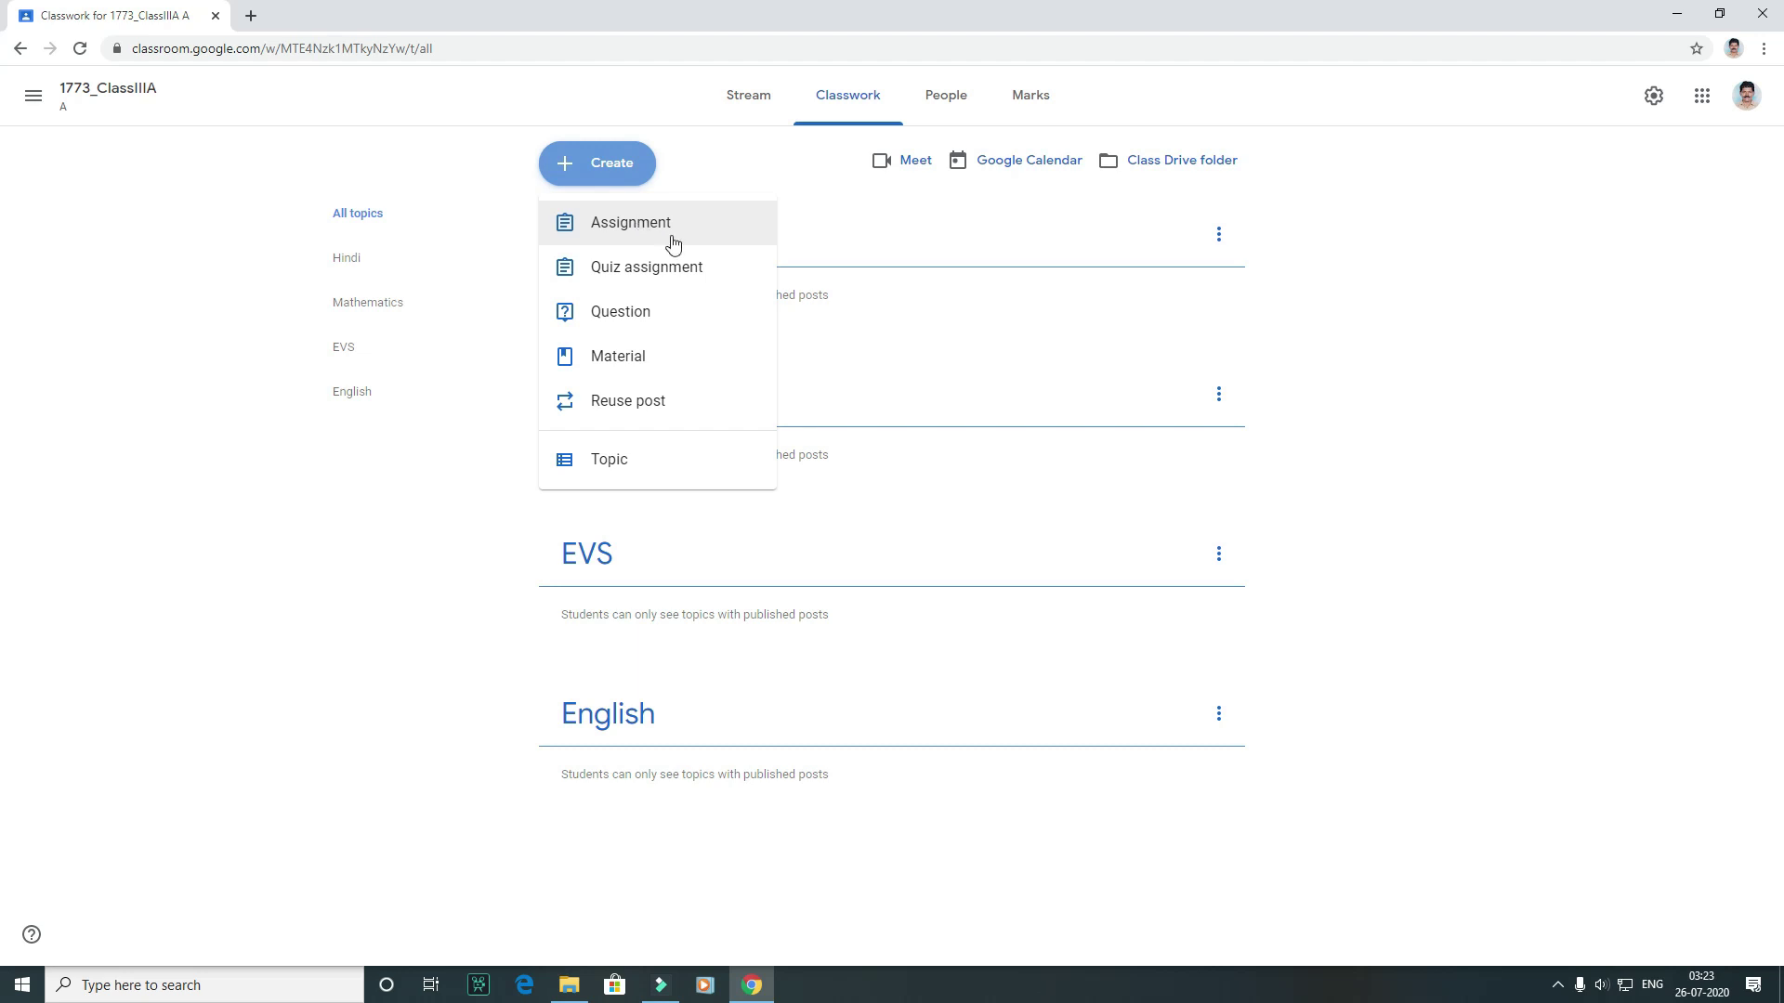
pyautogui.click(630, 363)
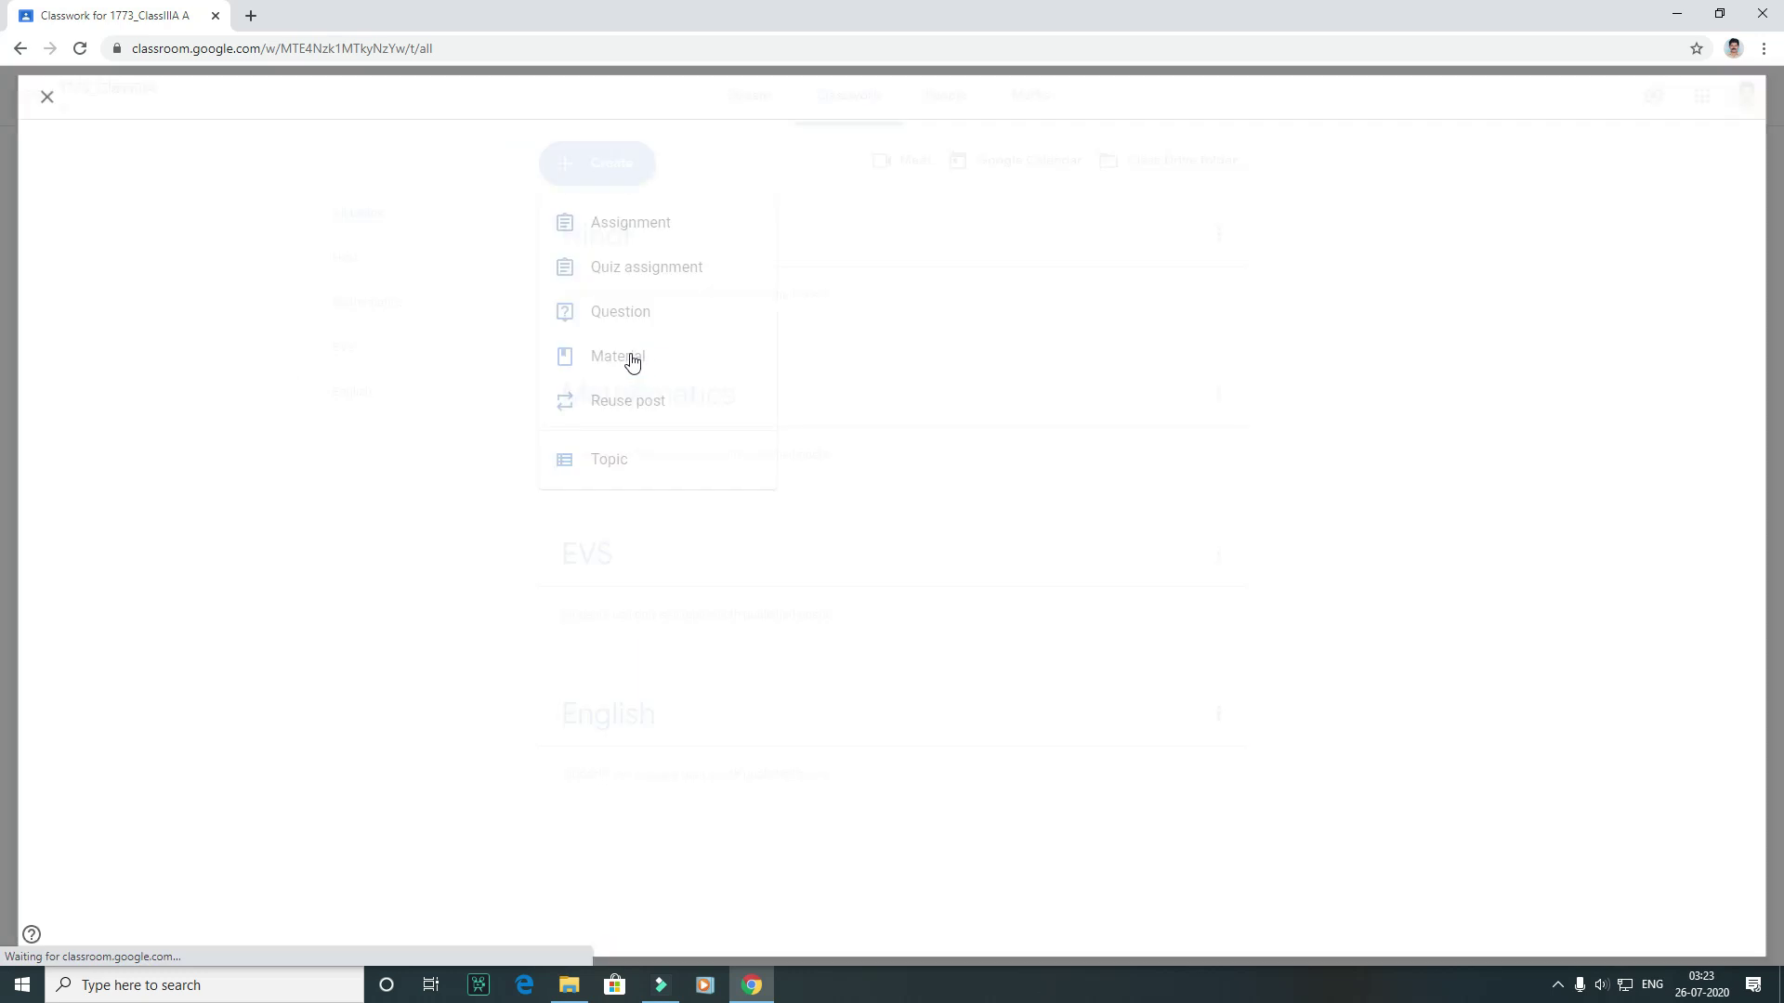
pyautogui.write('PARTS AND WHOLES')
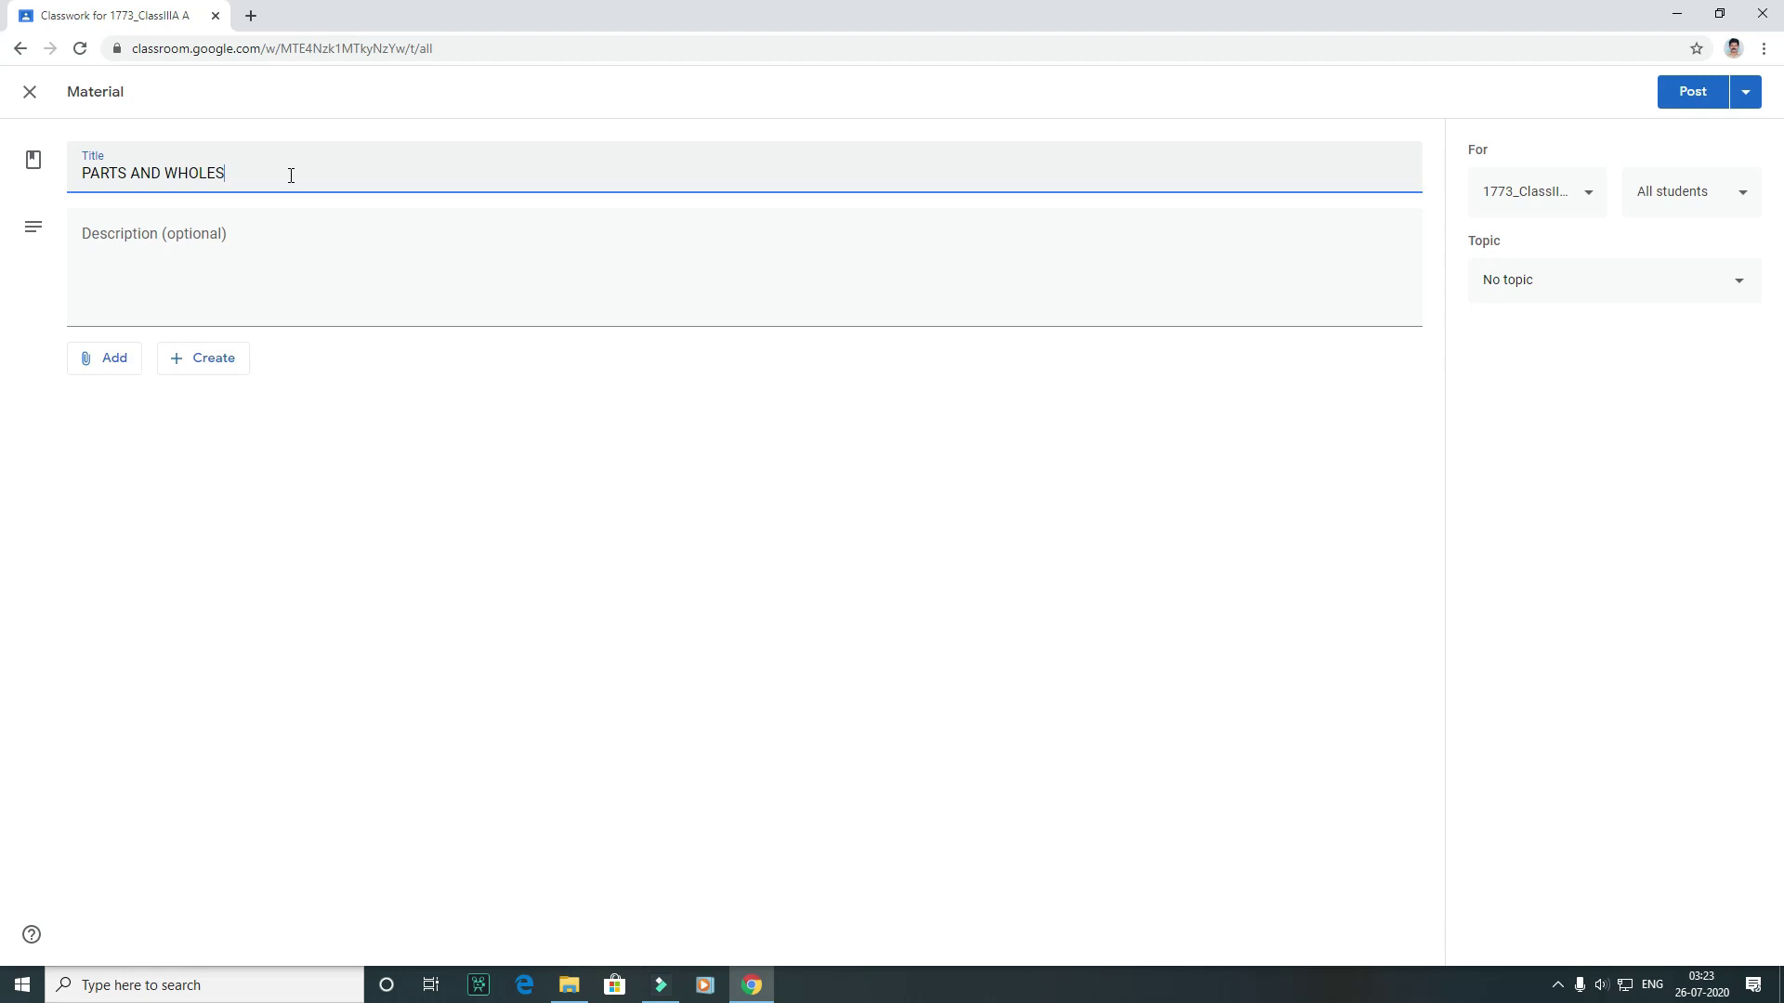
pyautogui.click(306, 595)
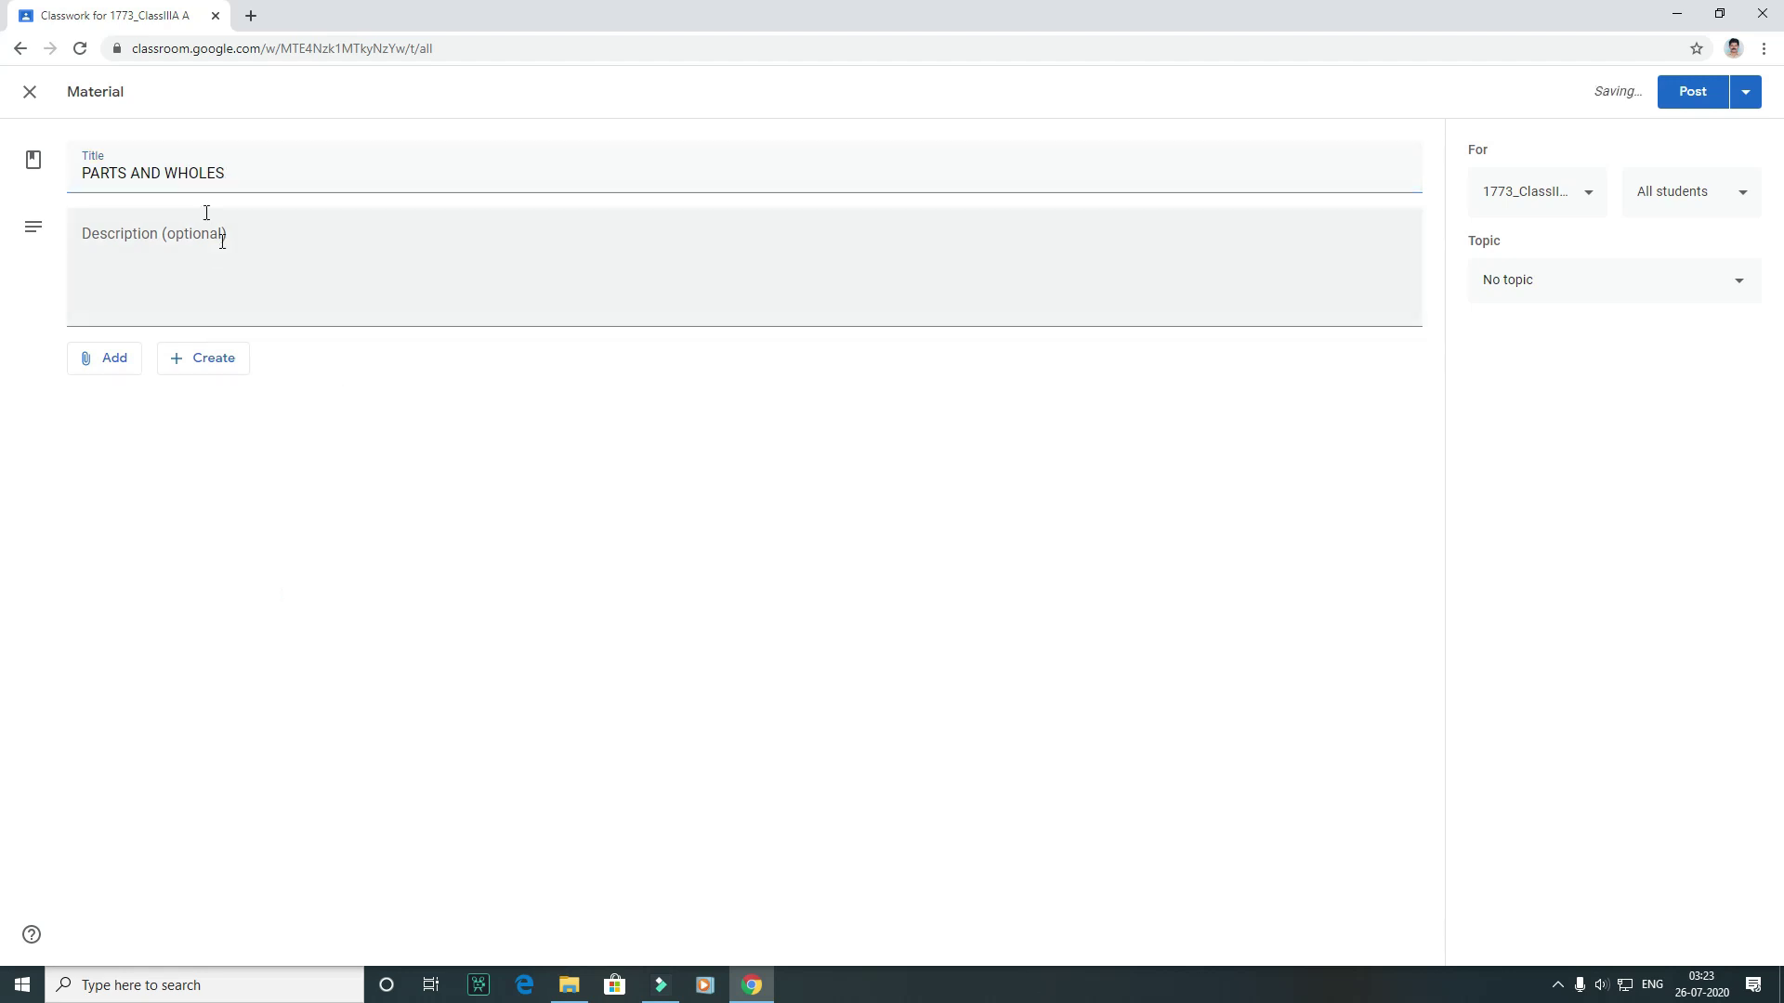
# - Examine the attachment sources available for the material, including the file upload dialog, and close it without attaching anything
pyautogui.click(91, 362)
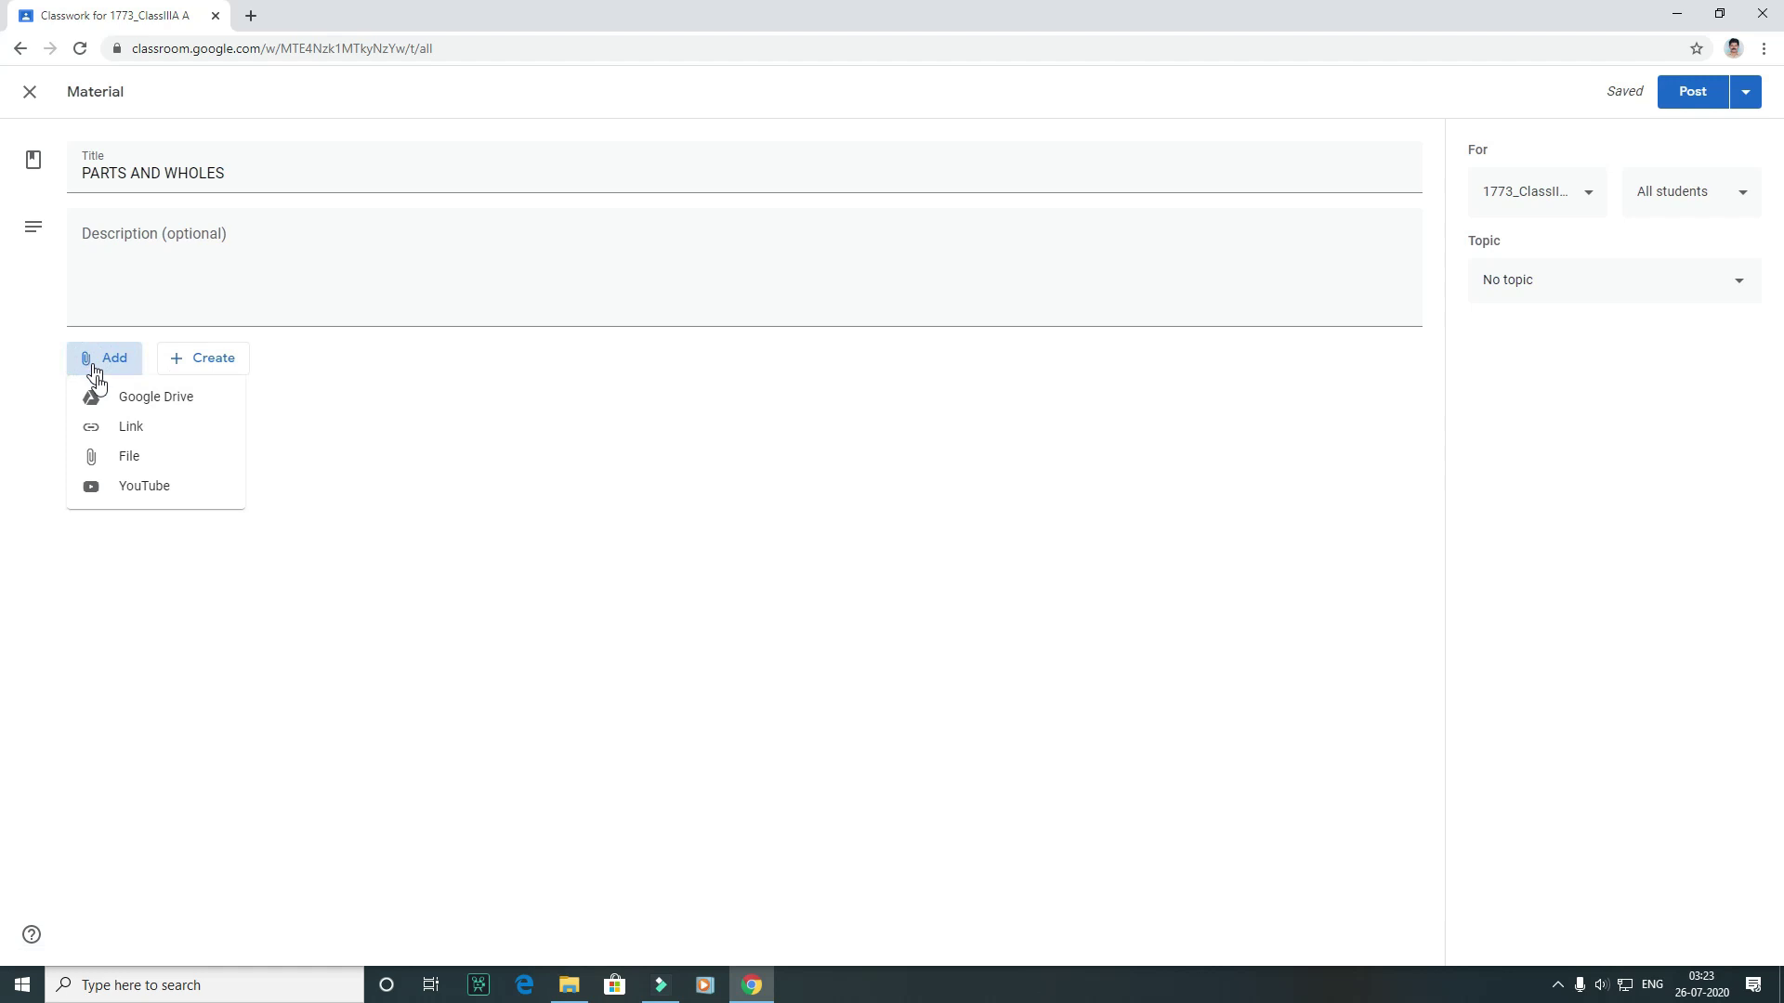
pyautogui.click(117, 377)
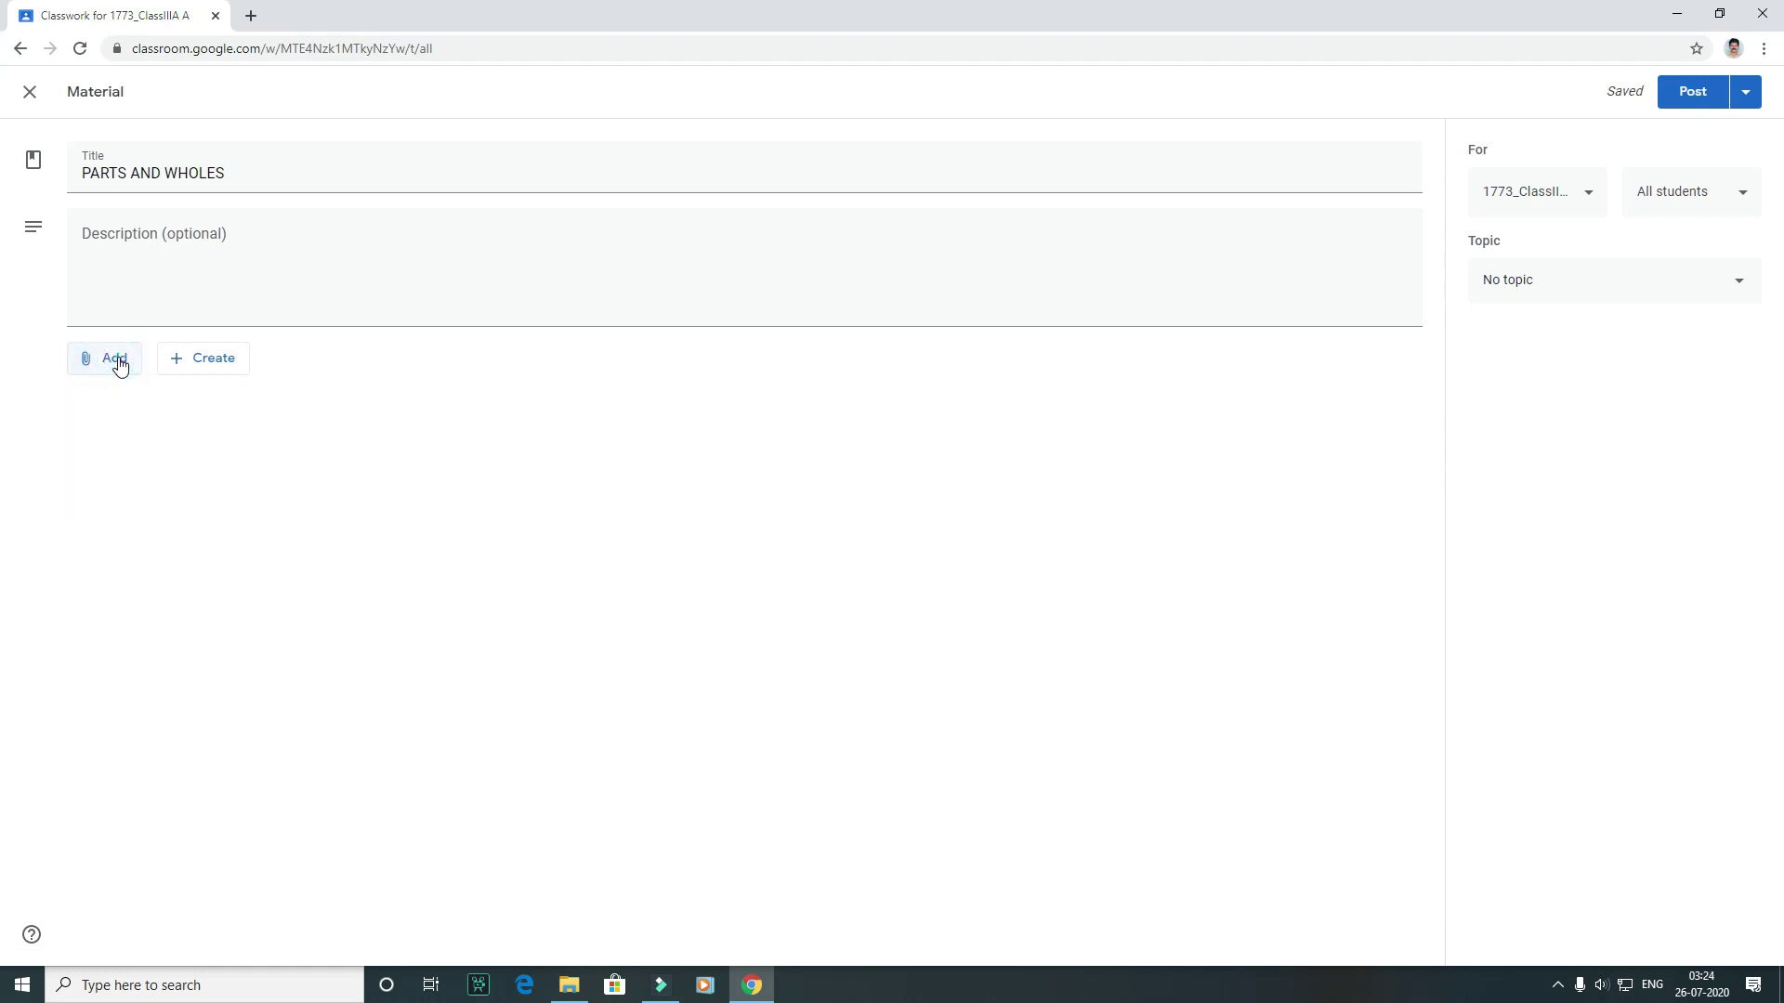
pyautogui.click(119, 361)
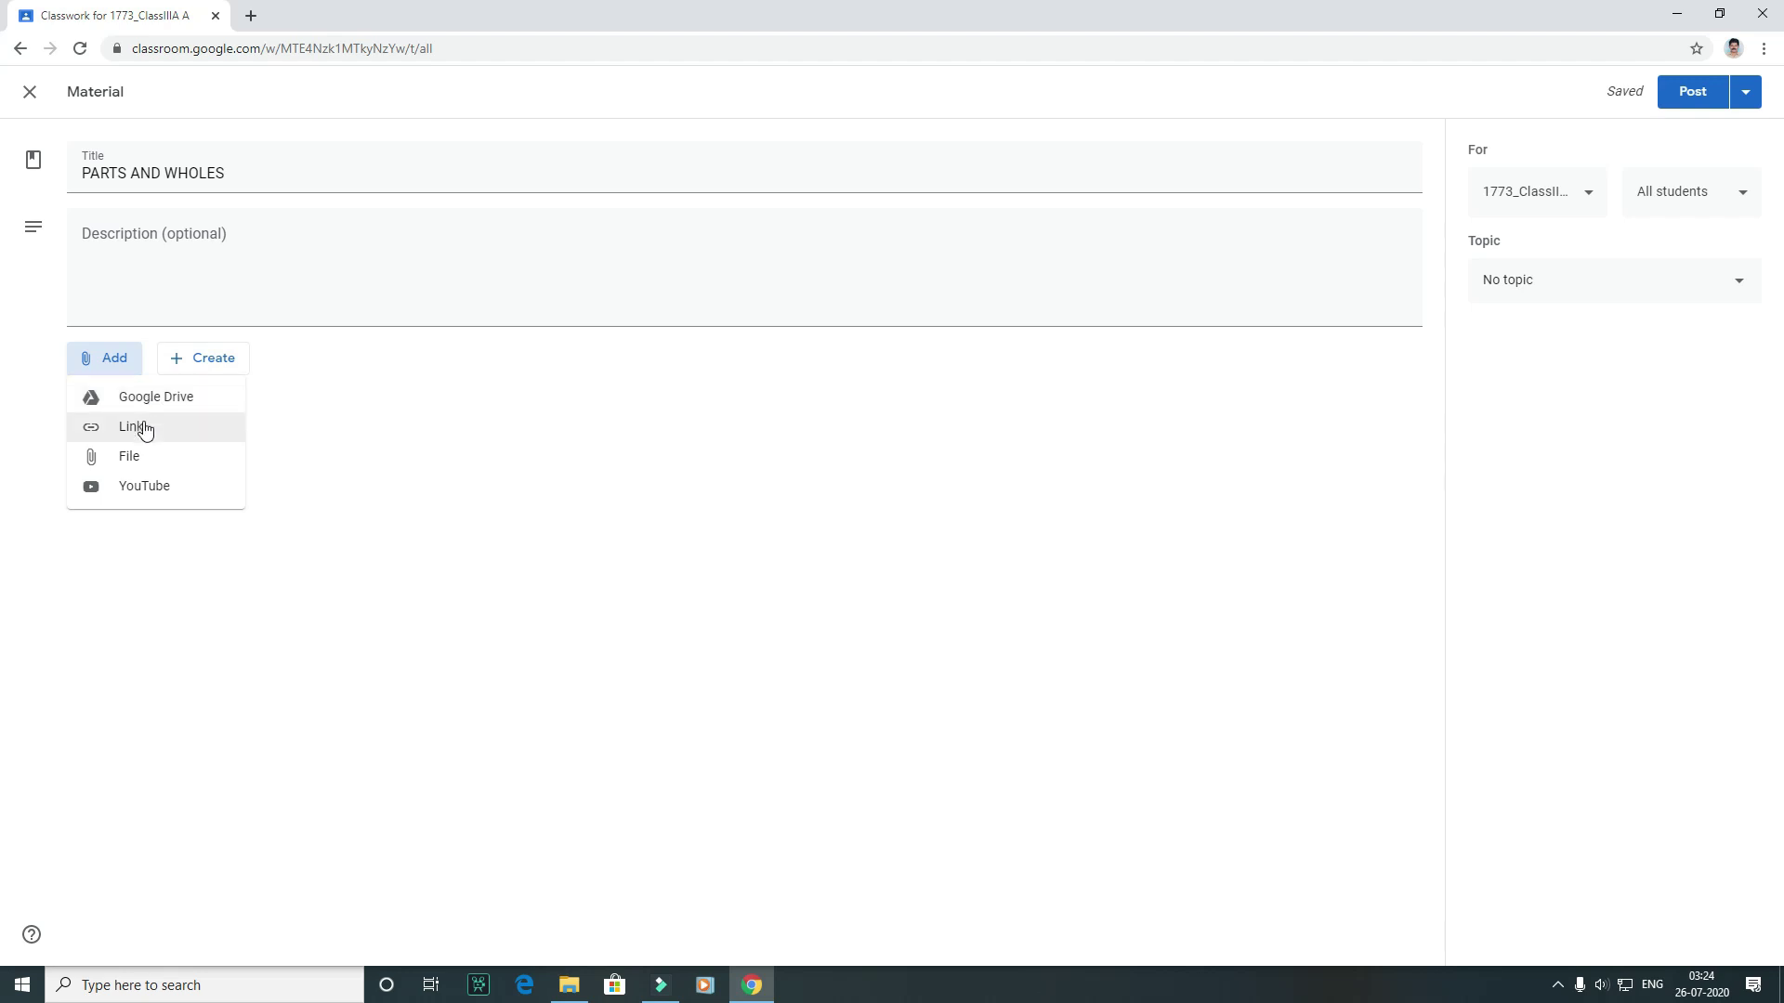
pyautogui.click(146, 257)
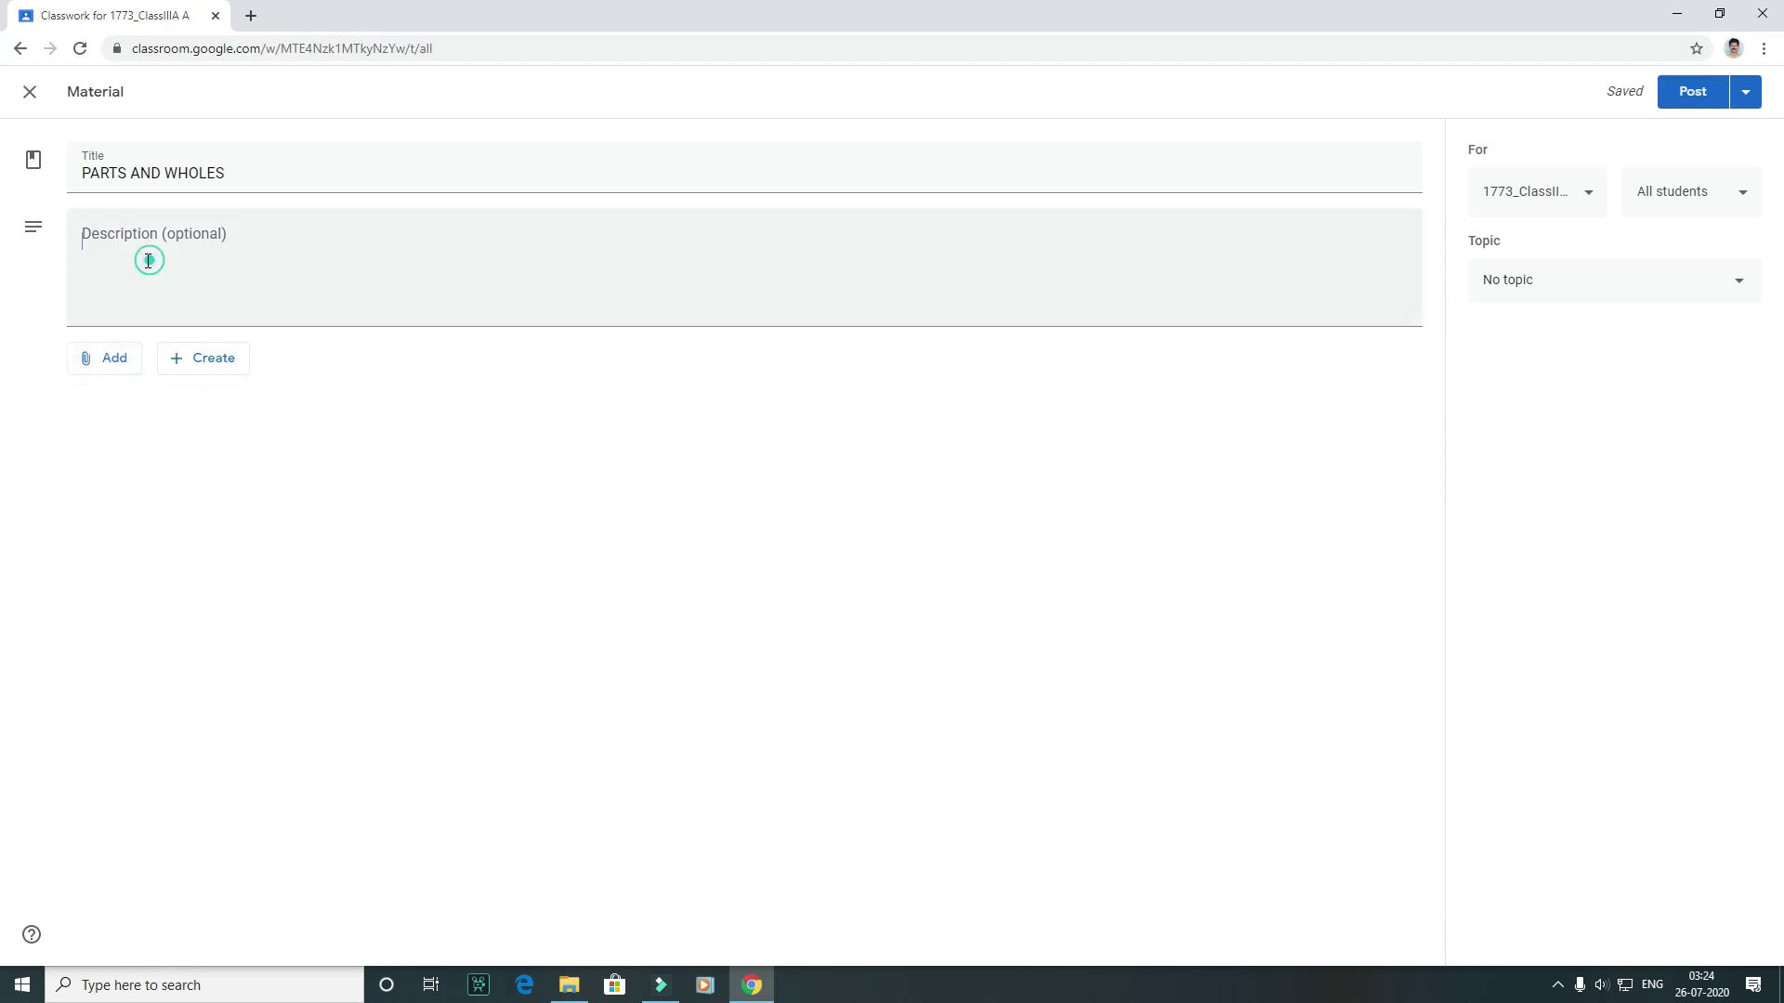
pyautogui.click(450, 486)
pyautogui.click(83, 366)
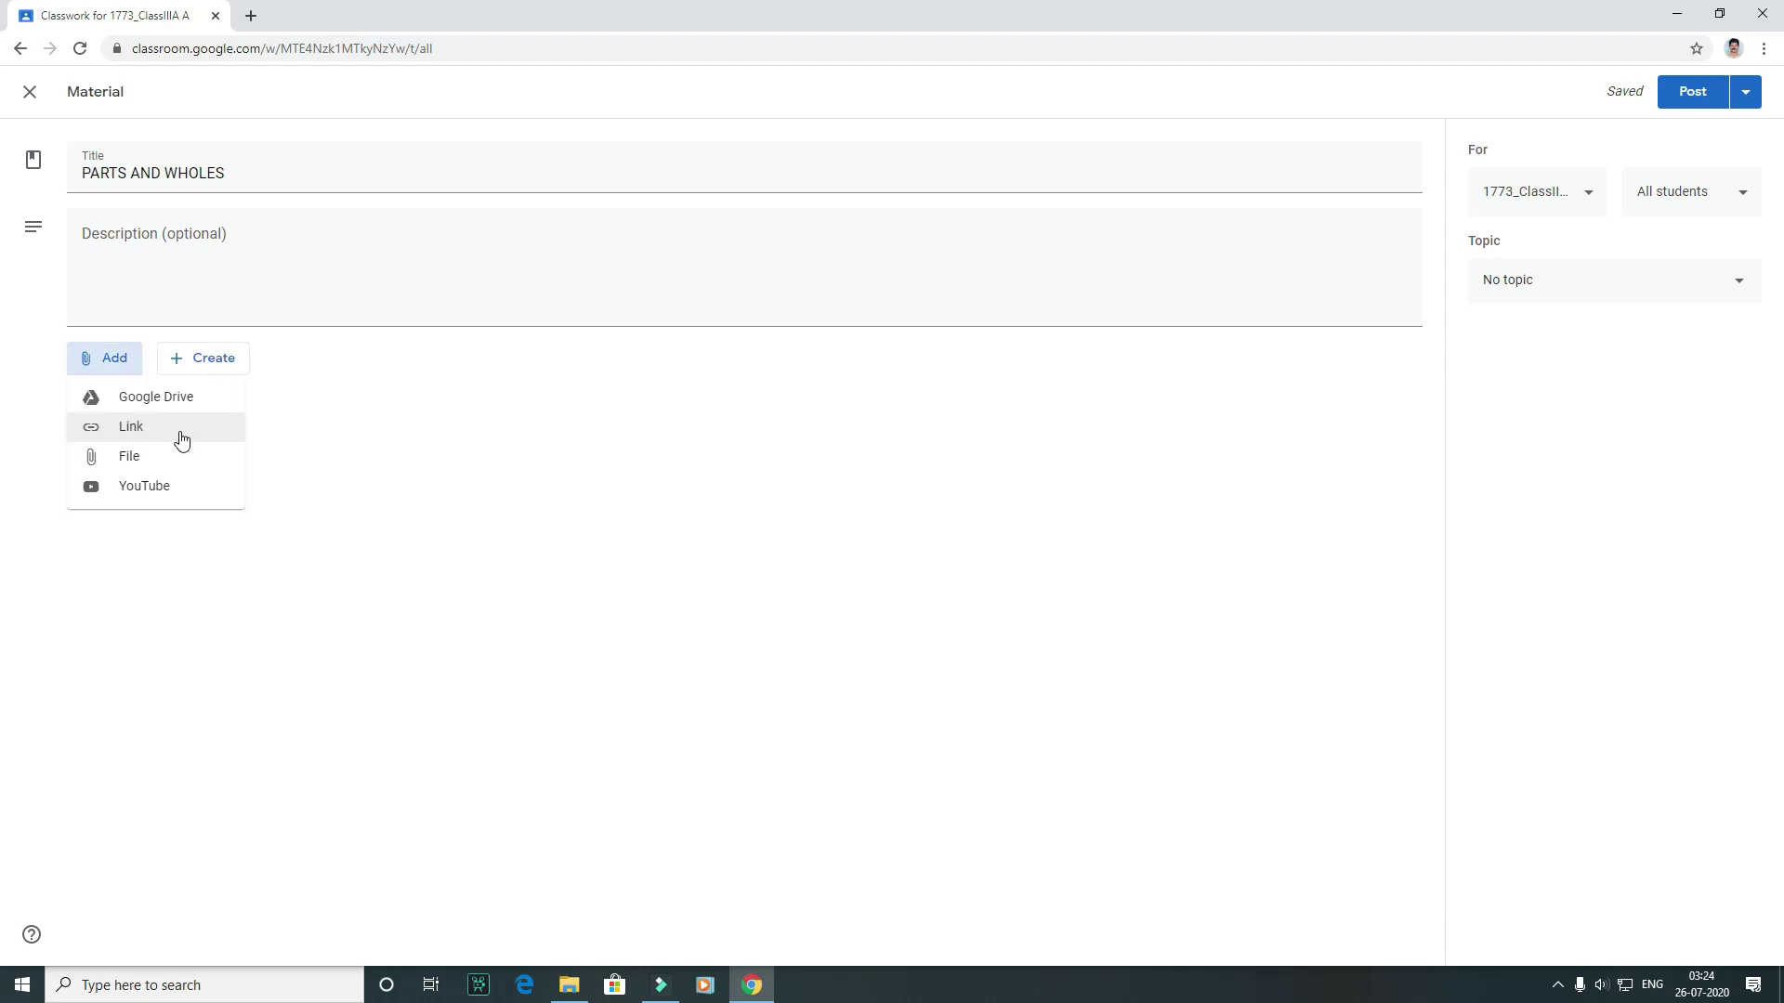
pyautogui.click(141, 461)
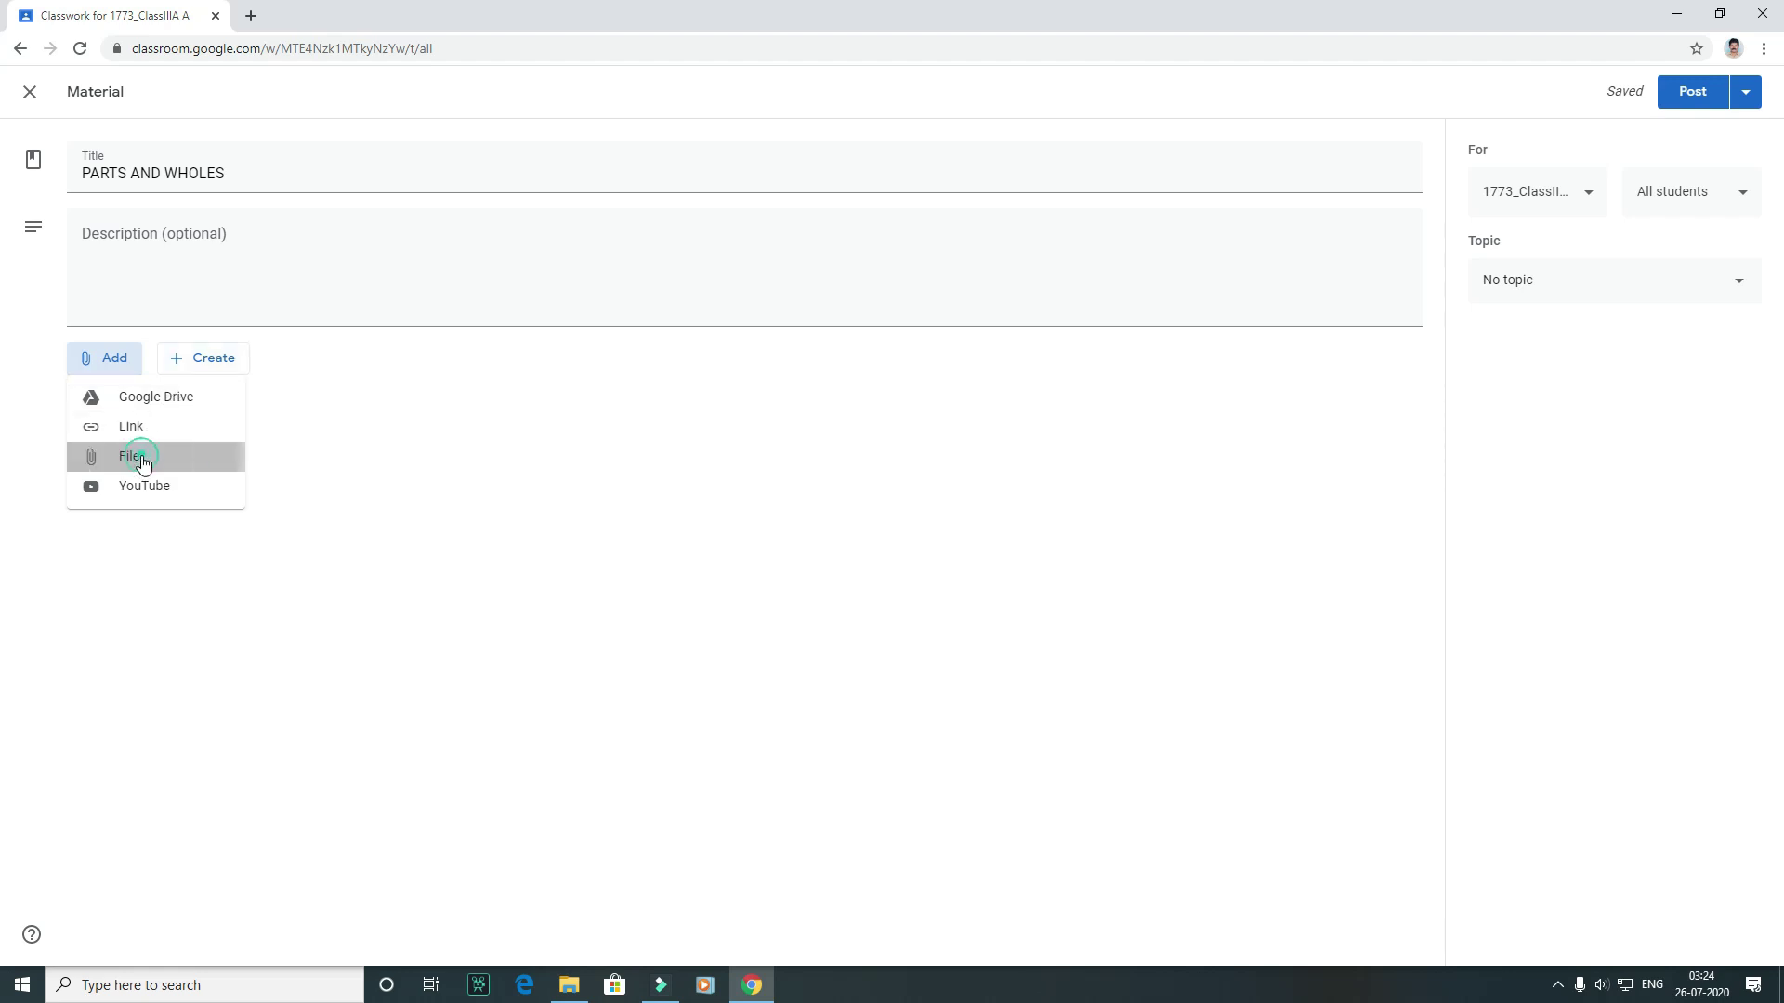
pyautogui.click(131, 458)
pyautogui.click(130, 459)
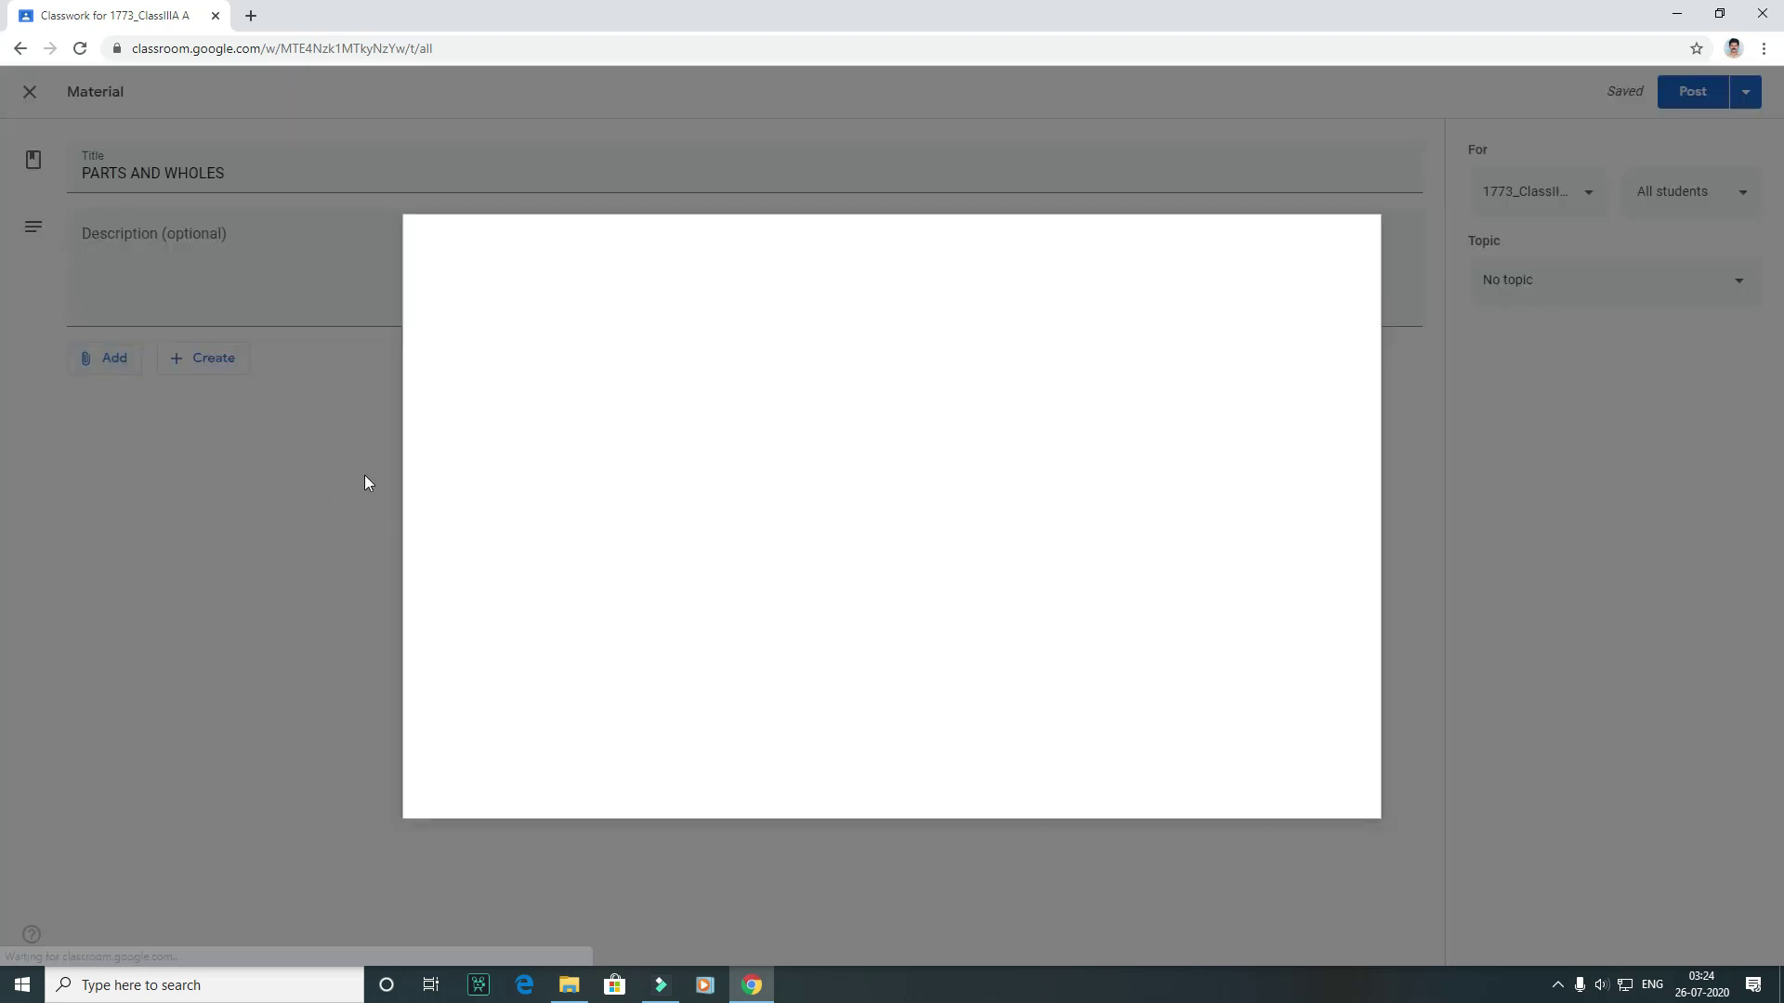
pyautogui.click(1346, 247)
# - Look at the YouTube video search and URL options for attachments and leave without inserting a video
pyautogui.click(85, 362)
pyautogui.click(126, 486)
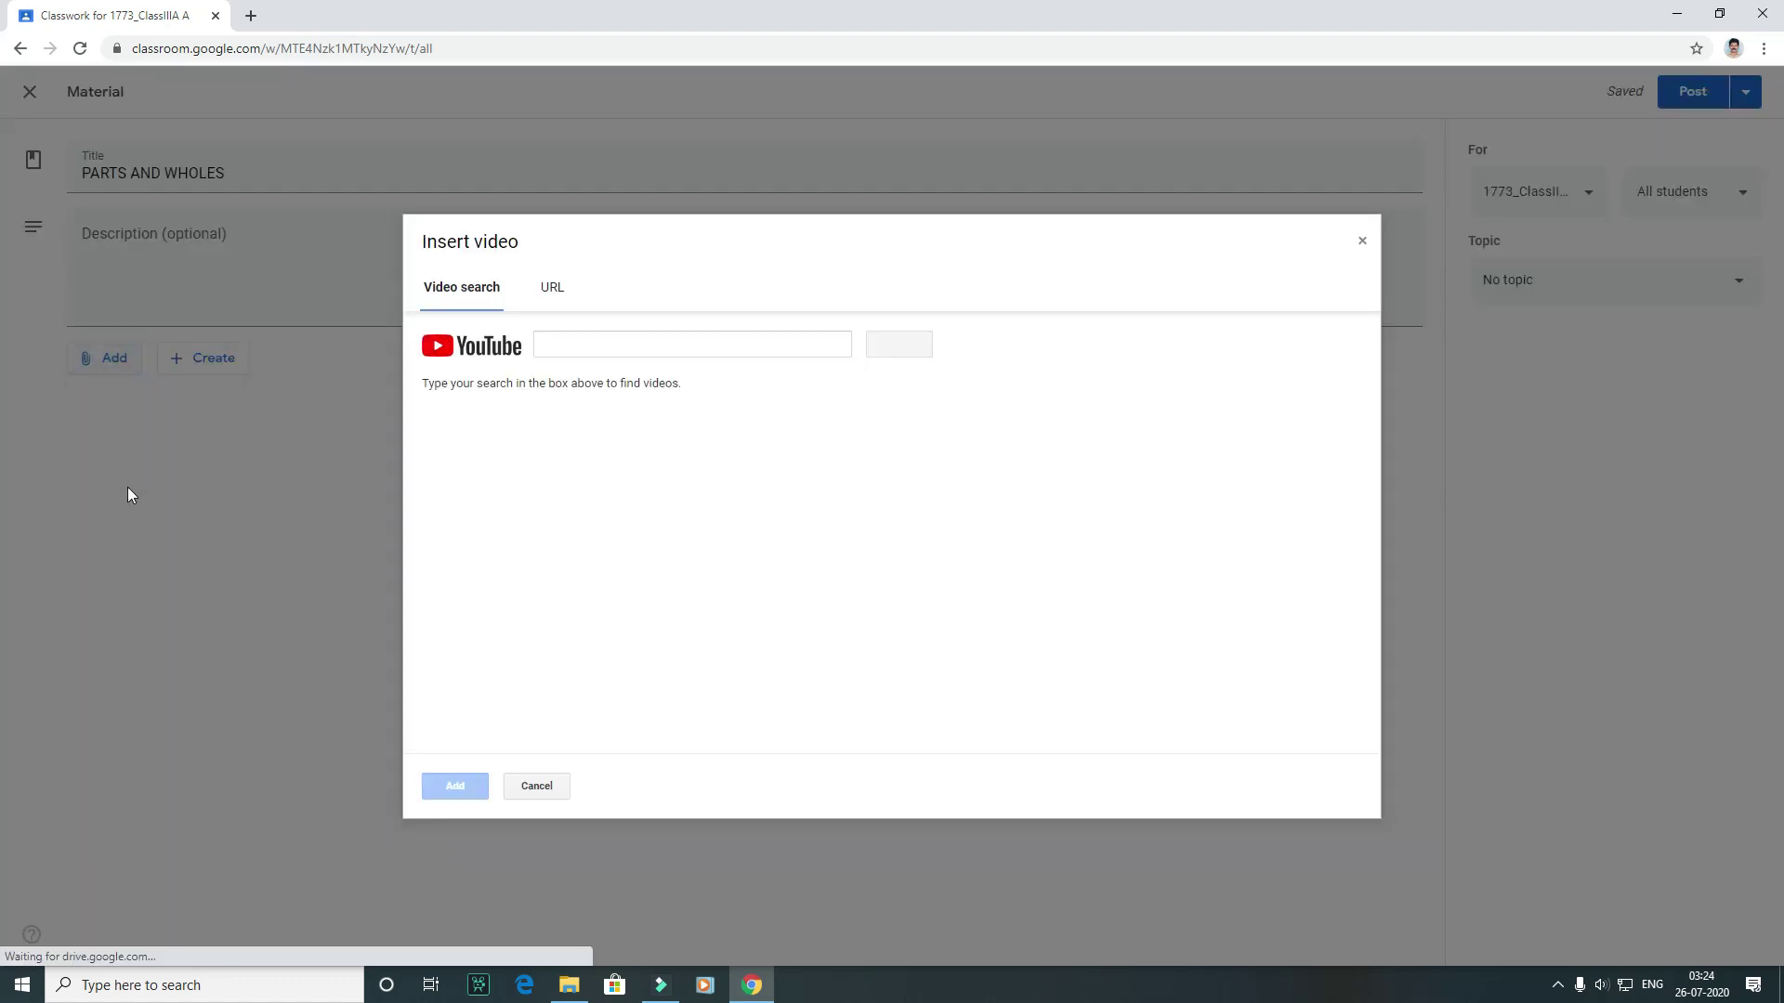
pyautogui.click(552, 288)
pyautogui.click(493, 299)
pyautogui.click(536, 786)
pyautogui.click(309, 562)
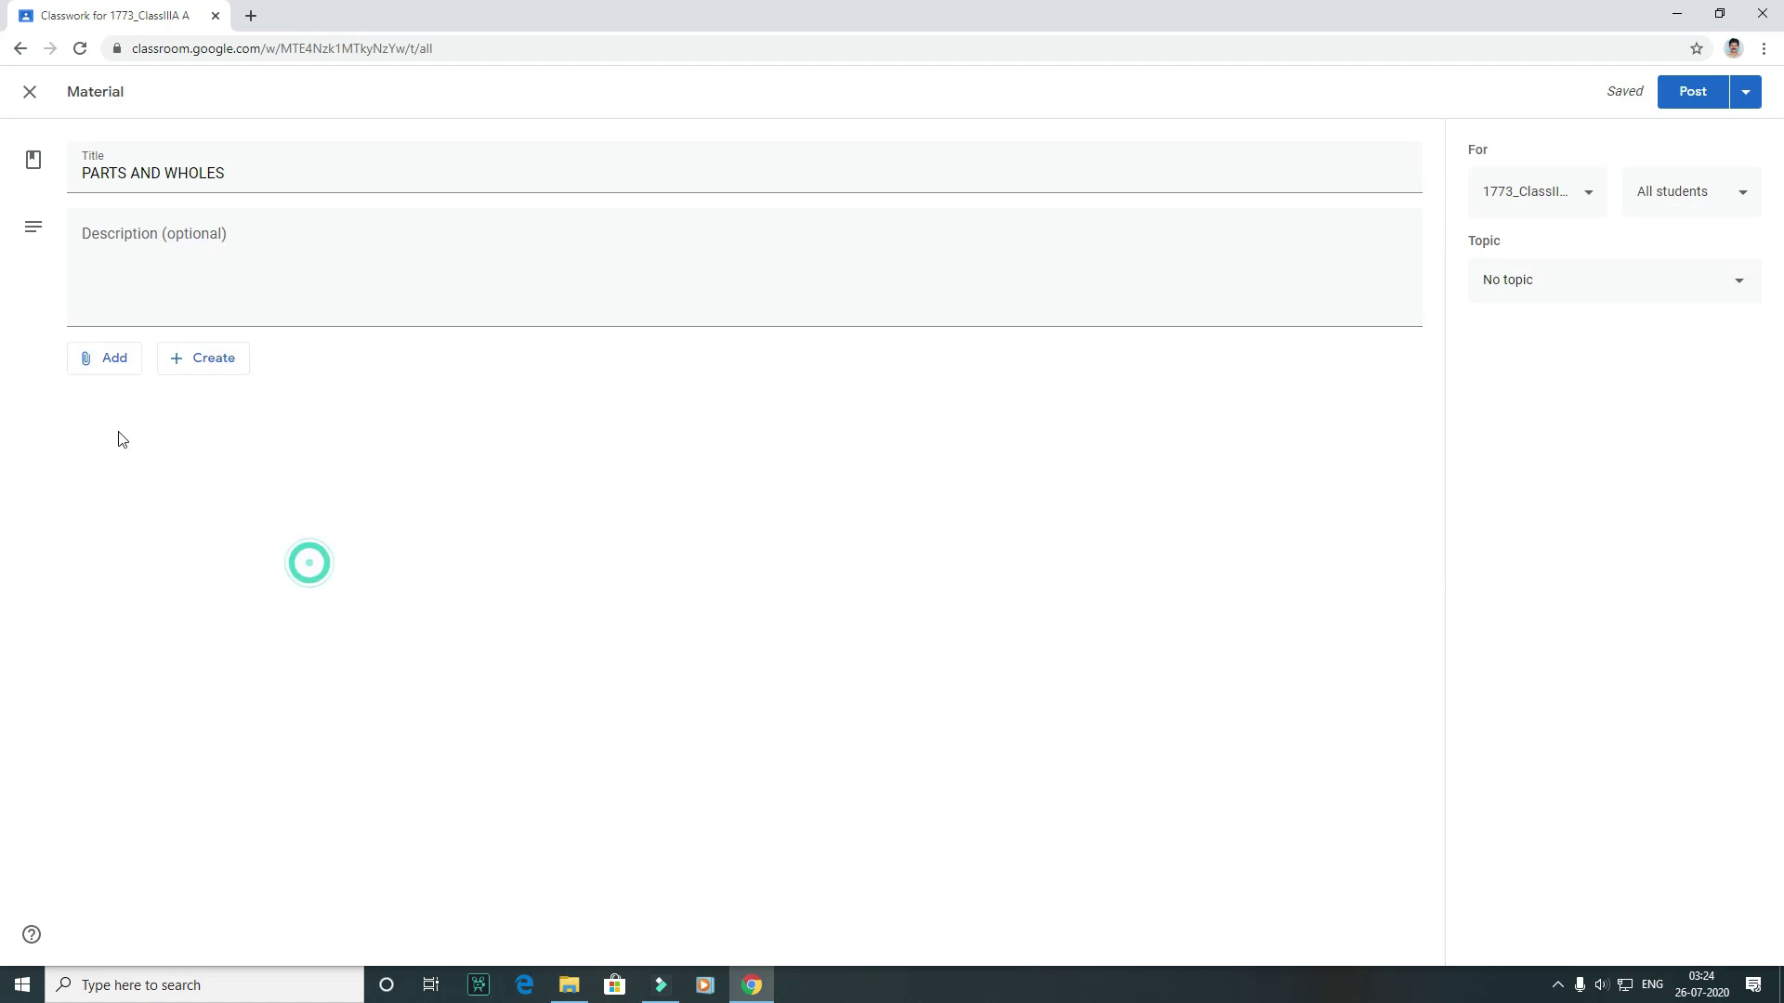
pyautogui.click(102, 377)
pyautogui.click(285, 456)
# - Create a blank Google Form as an attachment, remove it from the material, and recheck the available file types
pyautogui.click(179, 368)
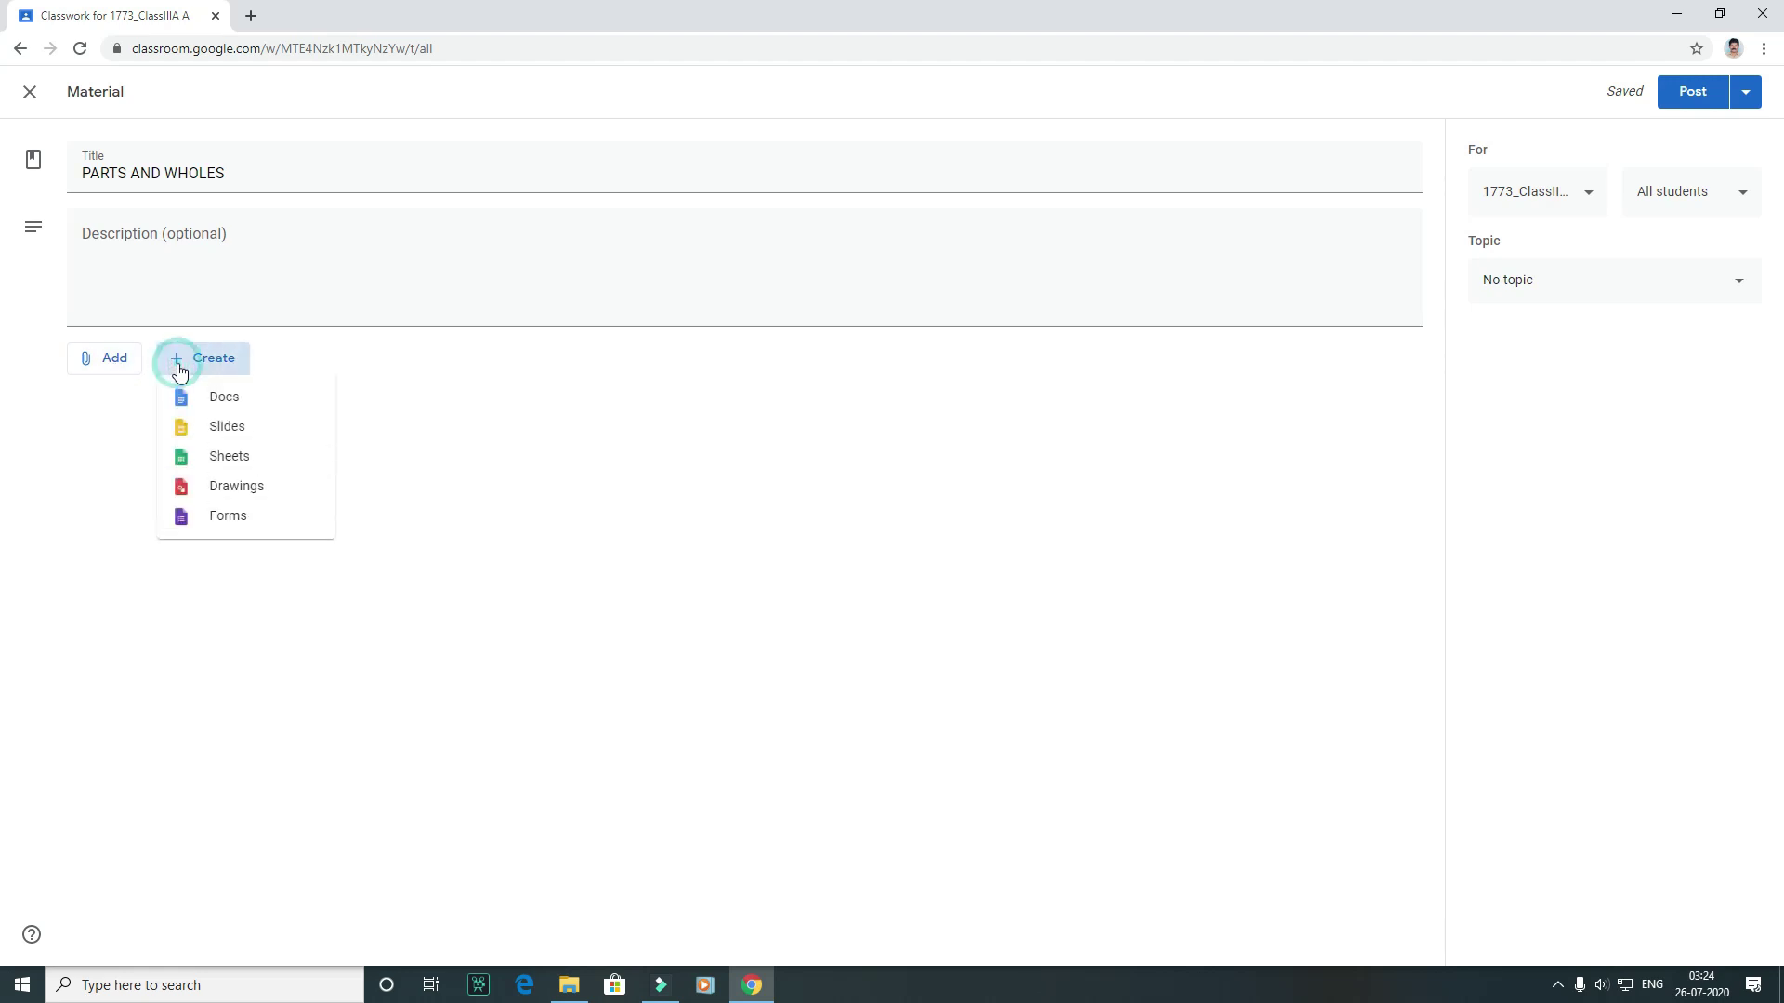
pyautogui.rightClick(211, 519)
pyautogui.click(372, 322)
pyautogui.click(1394, 429)
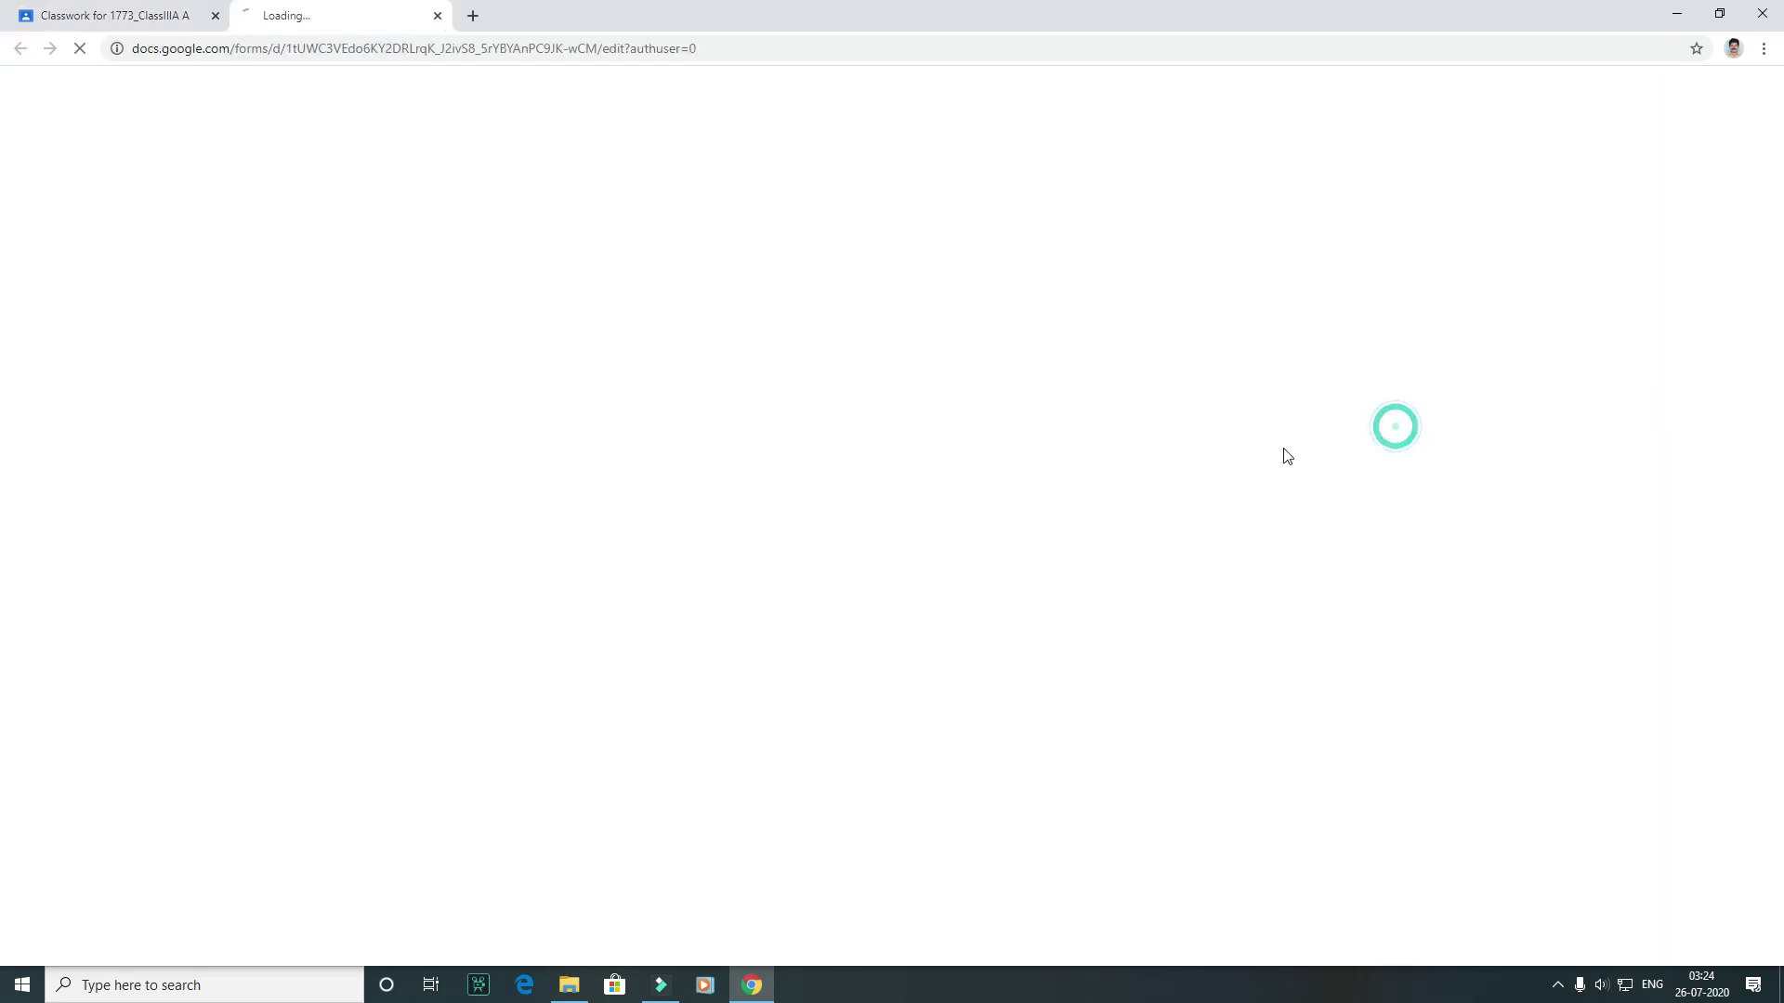
pyautogui.click(437, 16)
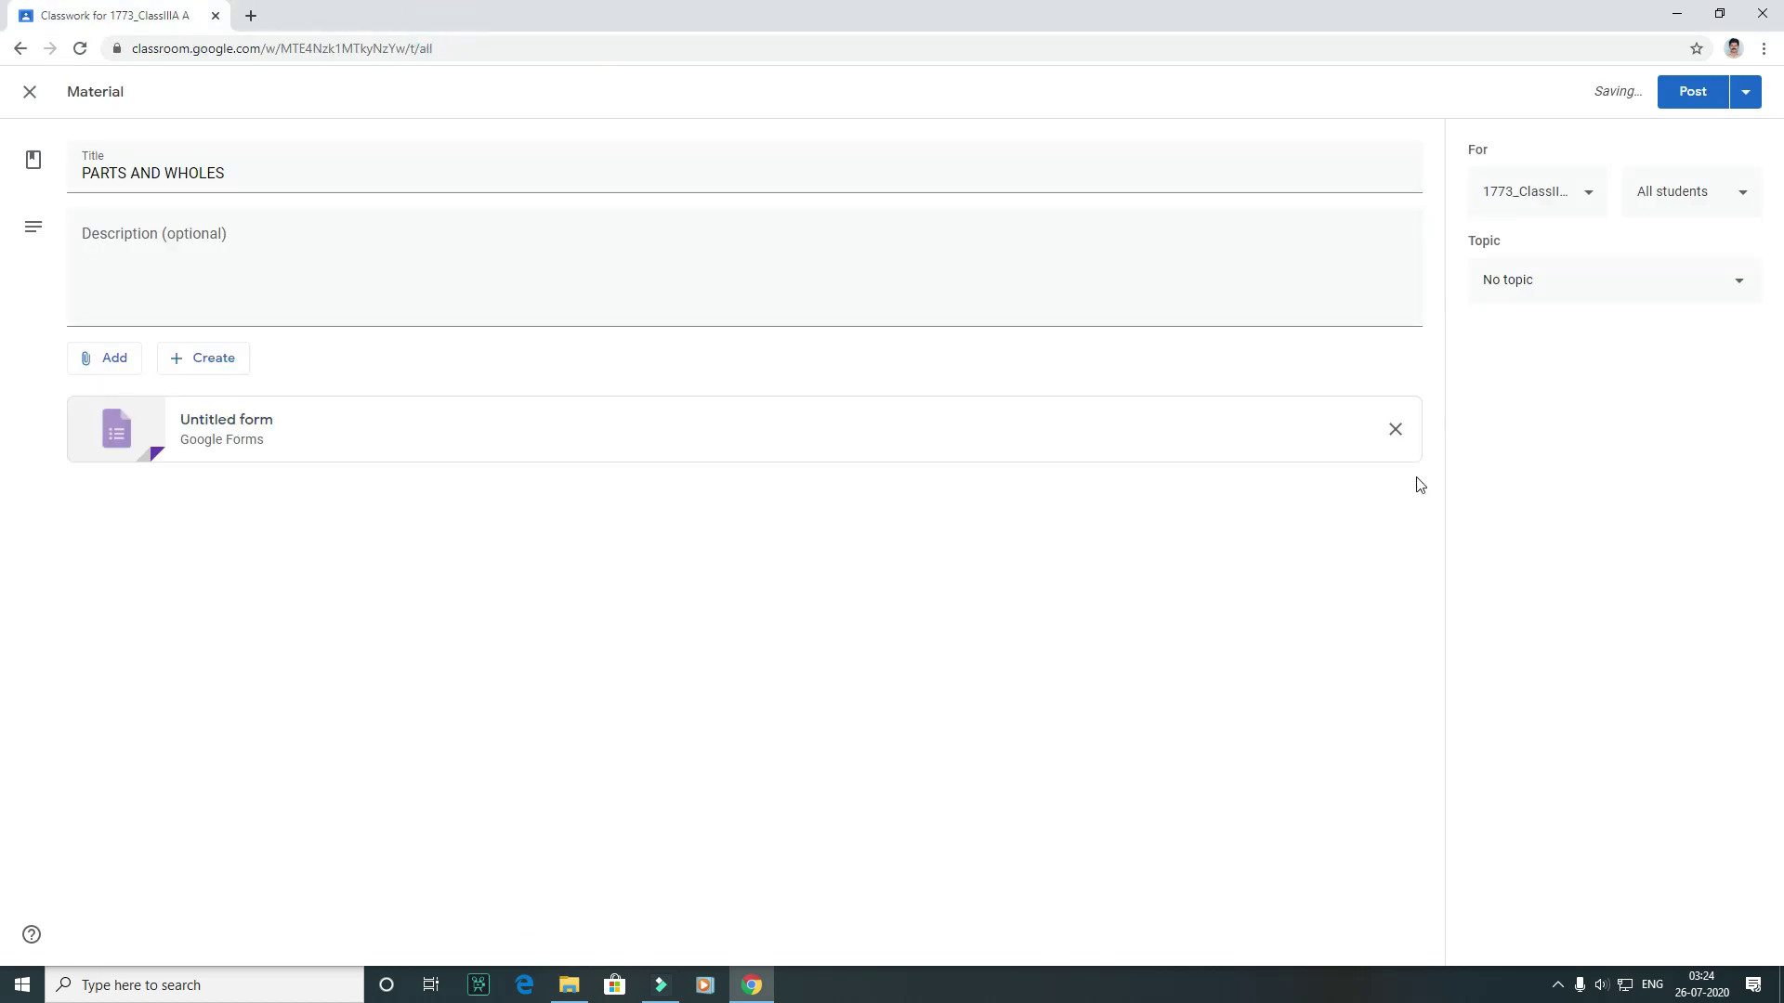
pyautogui.click(1394, 428)
pyautogui.click(175, 358)
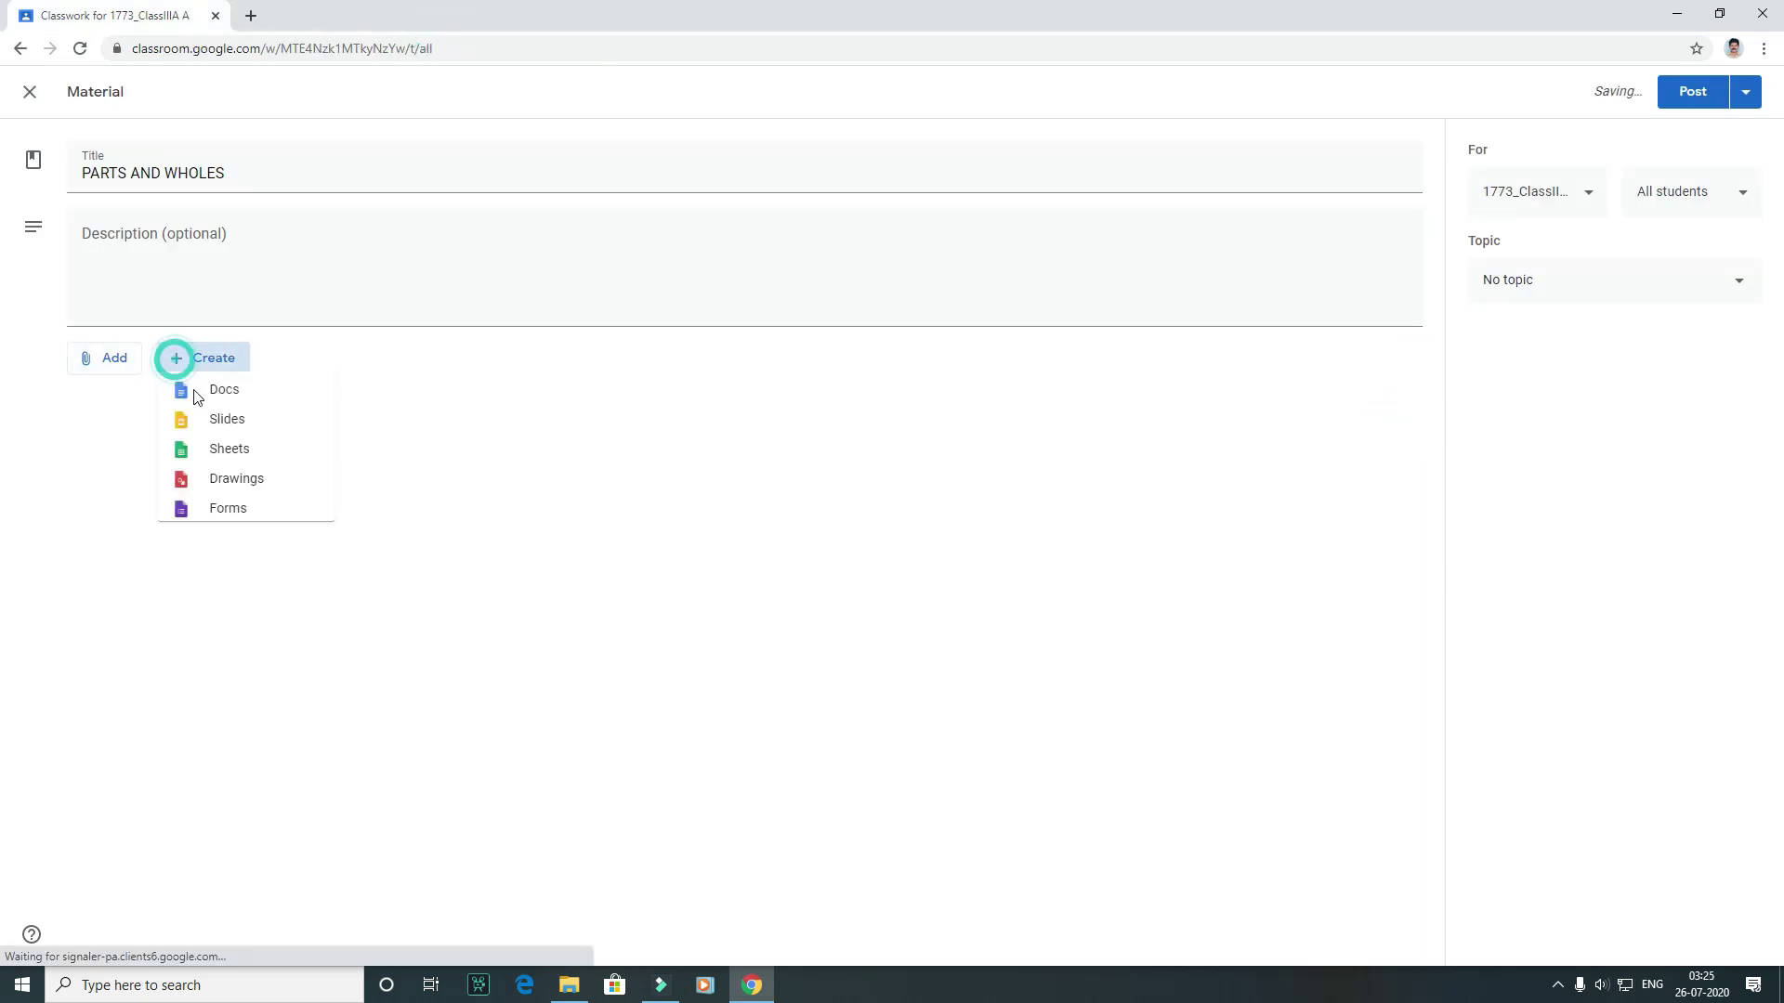
pyautogui.click(271, 422)
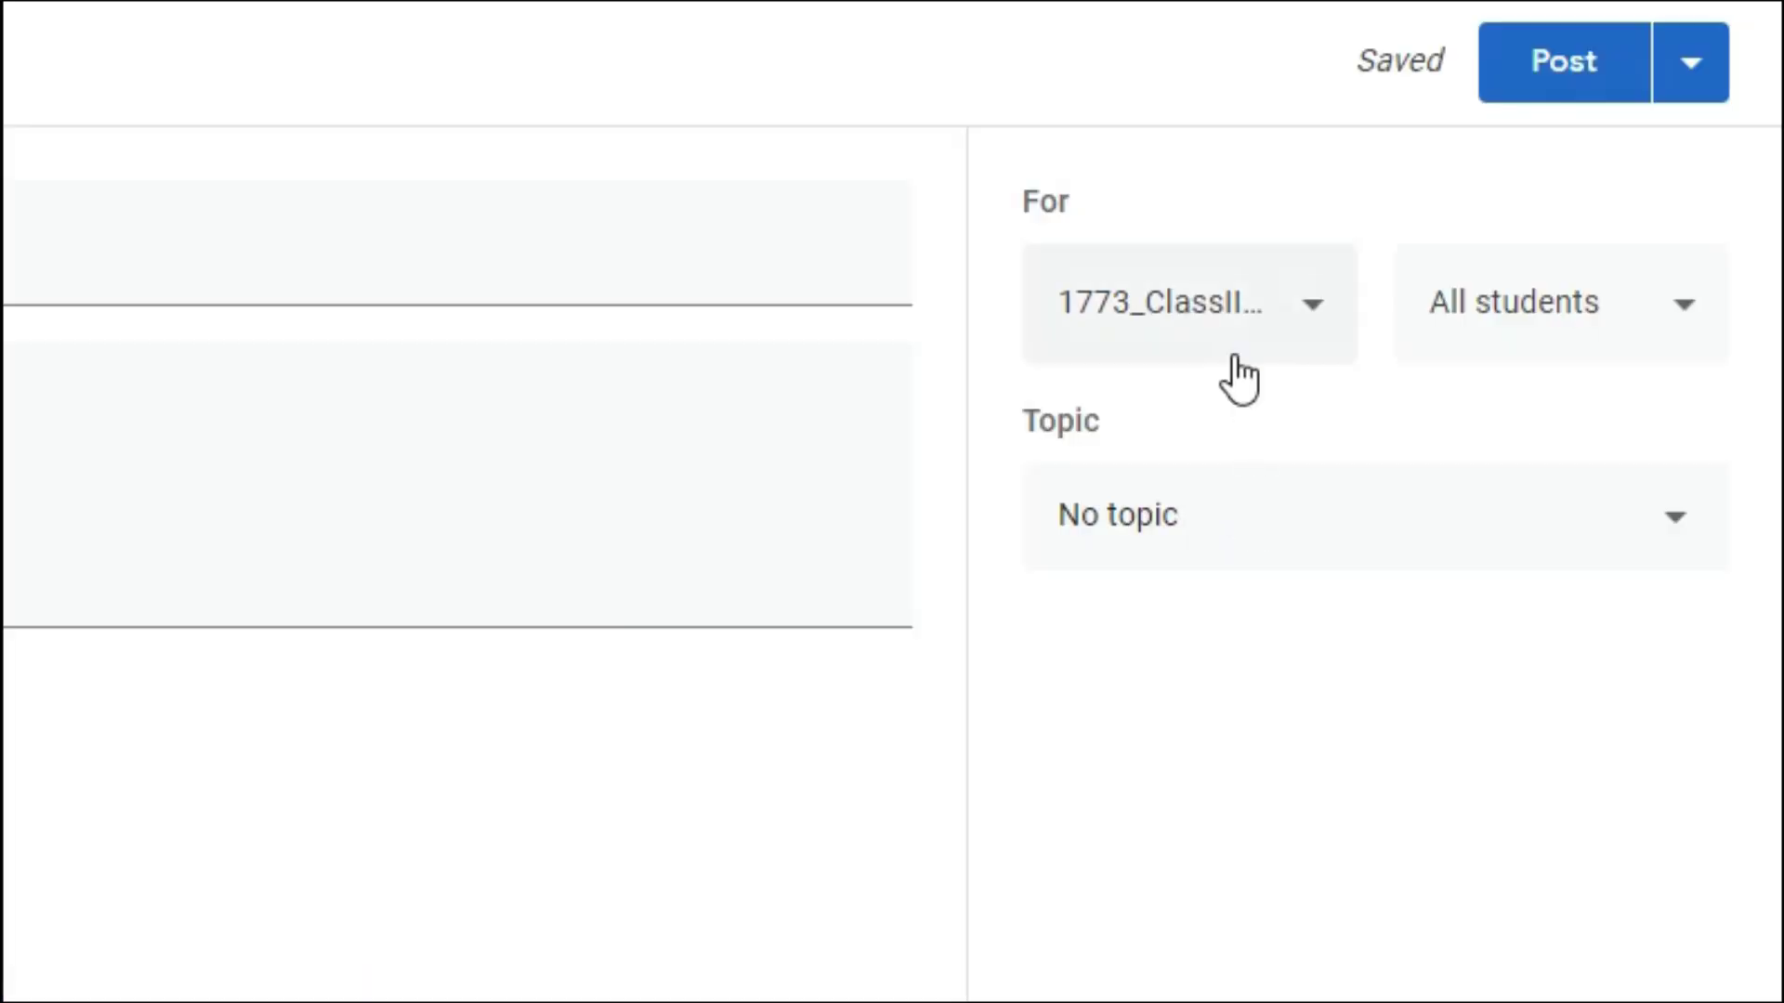
# - Check the list of classes the material can be posted to, keeping only the current 1773_ClassIIIA class
pyautogui.click(1275, 288)
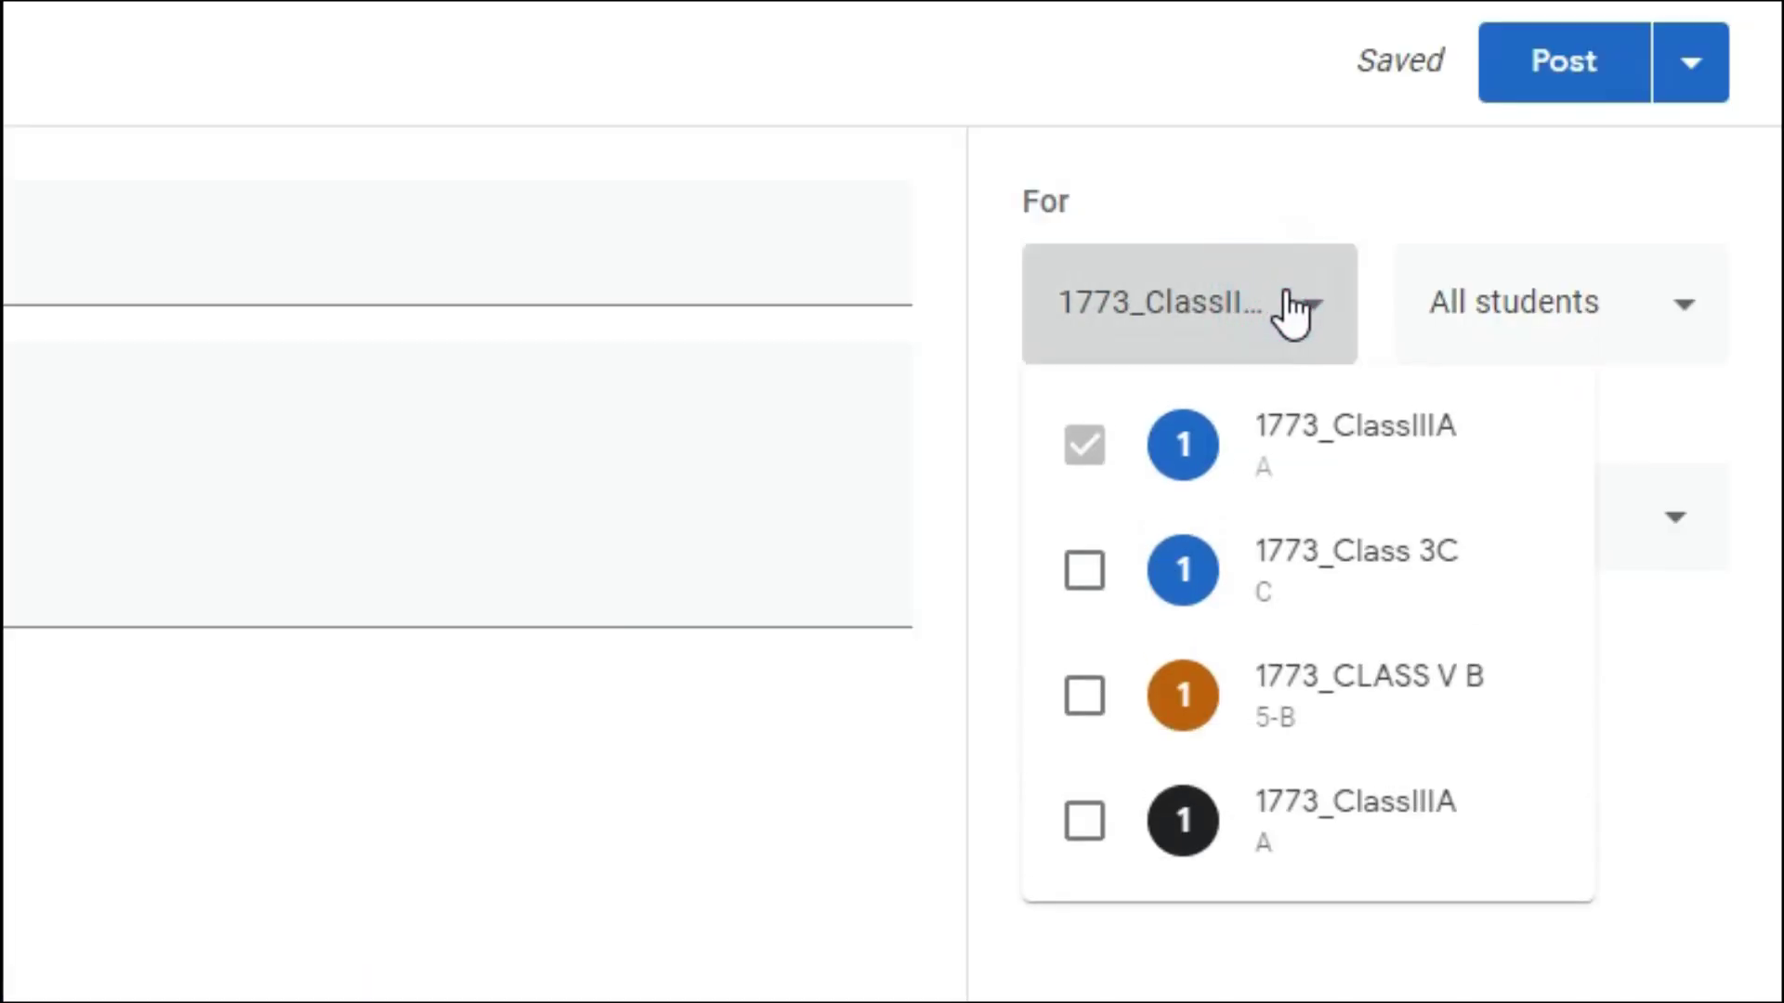
pyautogui.click(1291, 307)
pyautogui.click(1291, 307)
pyautogui.click(1291, 306)
pyautogui.click(1291, 307)
pyautogui.click(1375, 364)
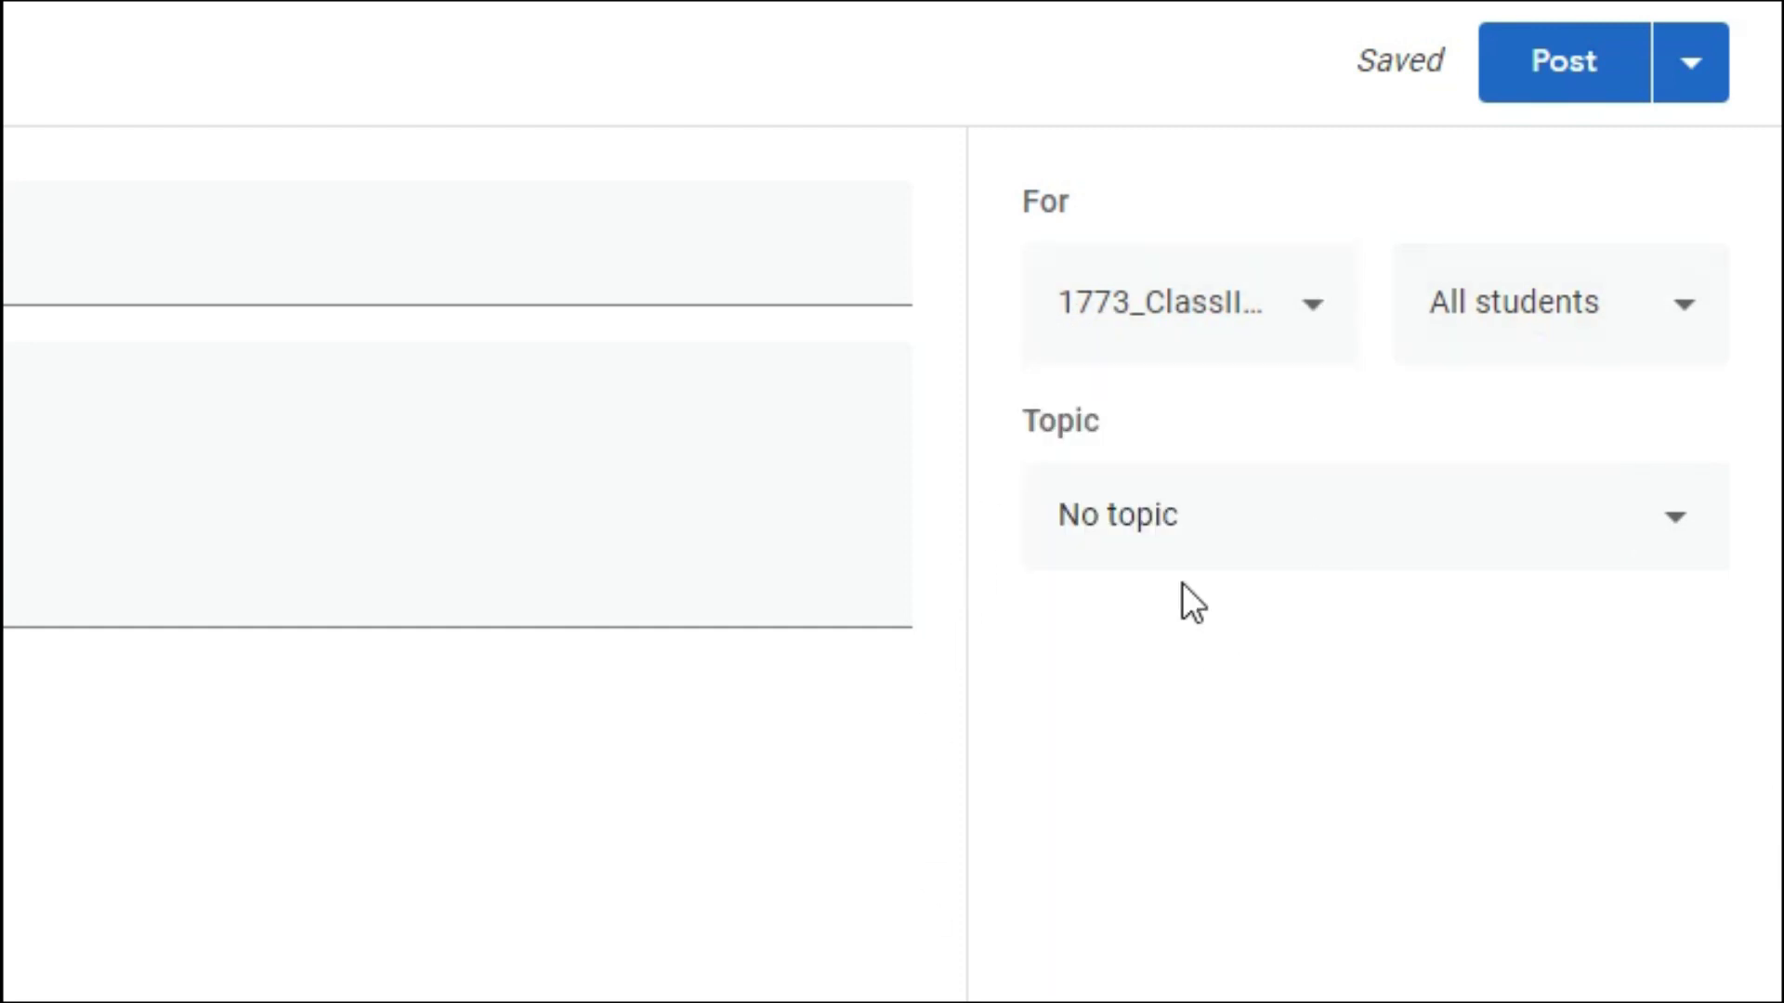
# - Check the student recipient options for the material, keeping All students selected
pyautogui.click(1460, 316)
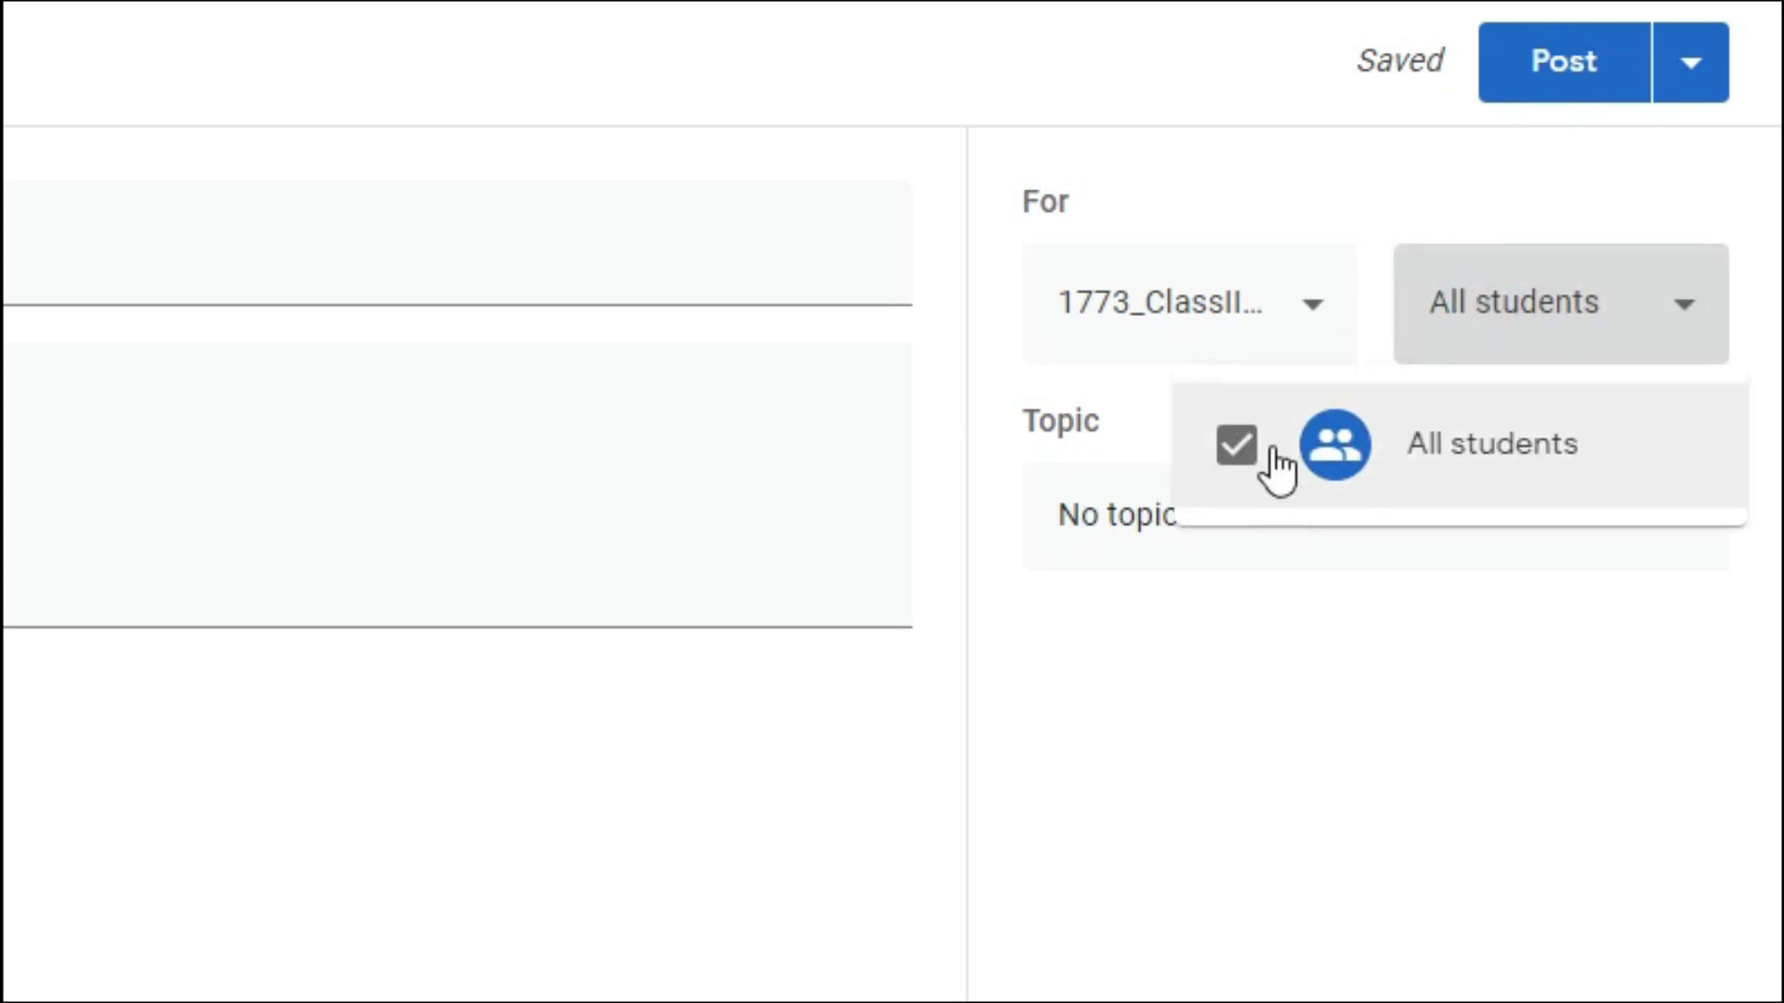
pyautogui.doubleClick(1229, 446)
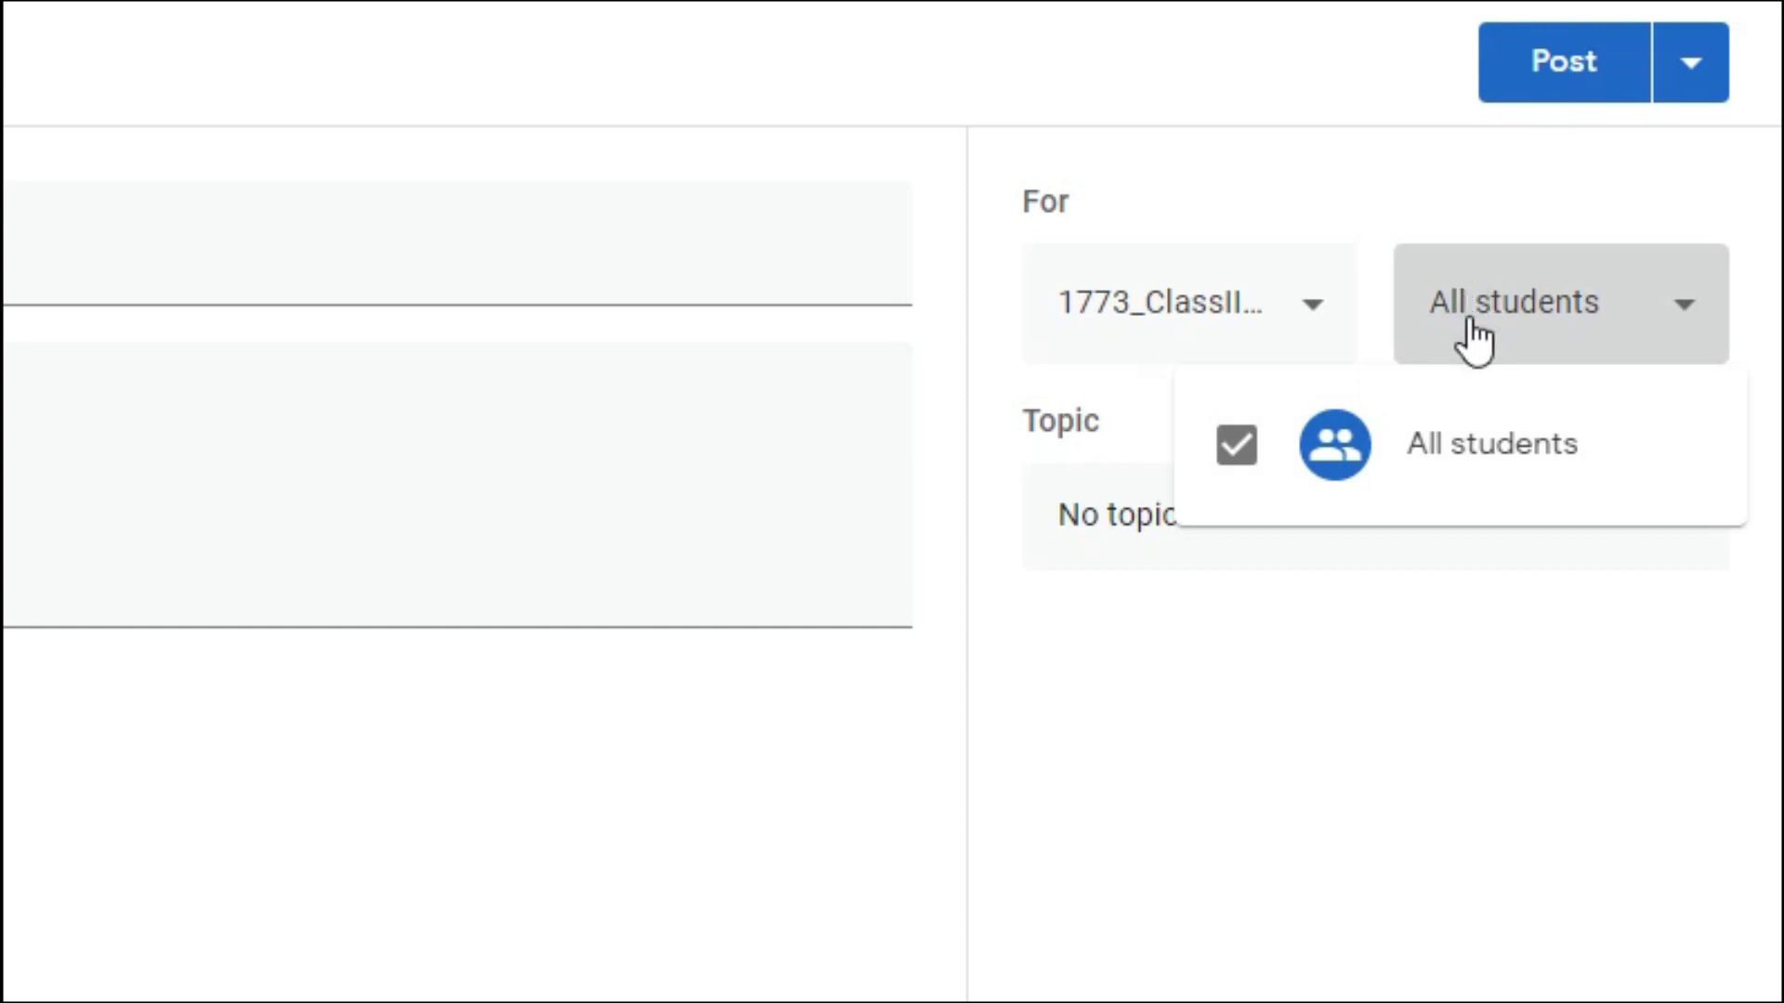
pyautogui.click(1421, 290)
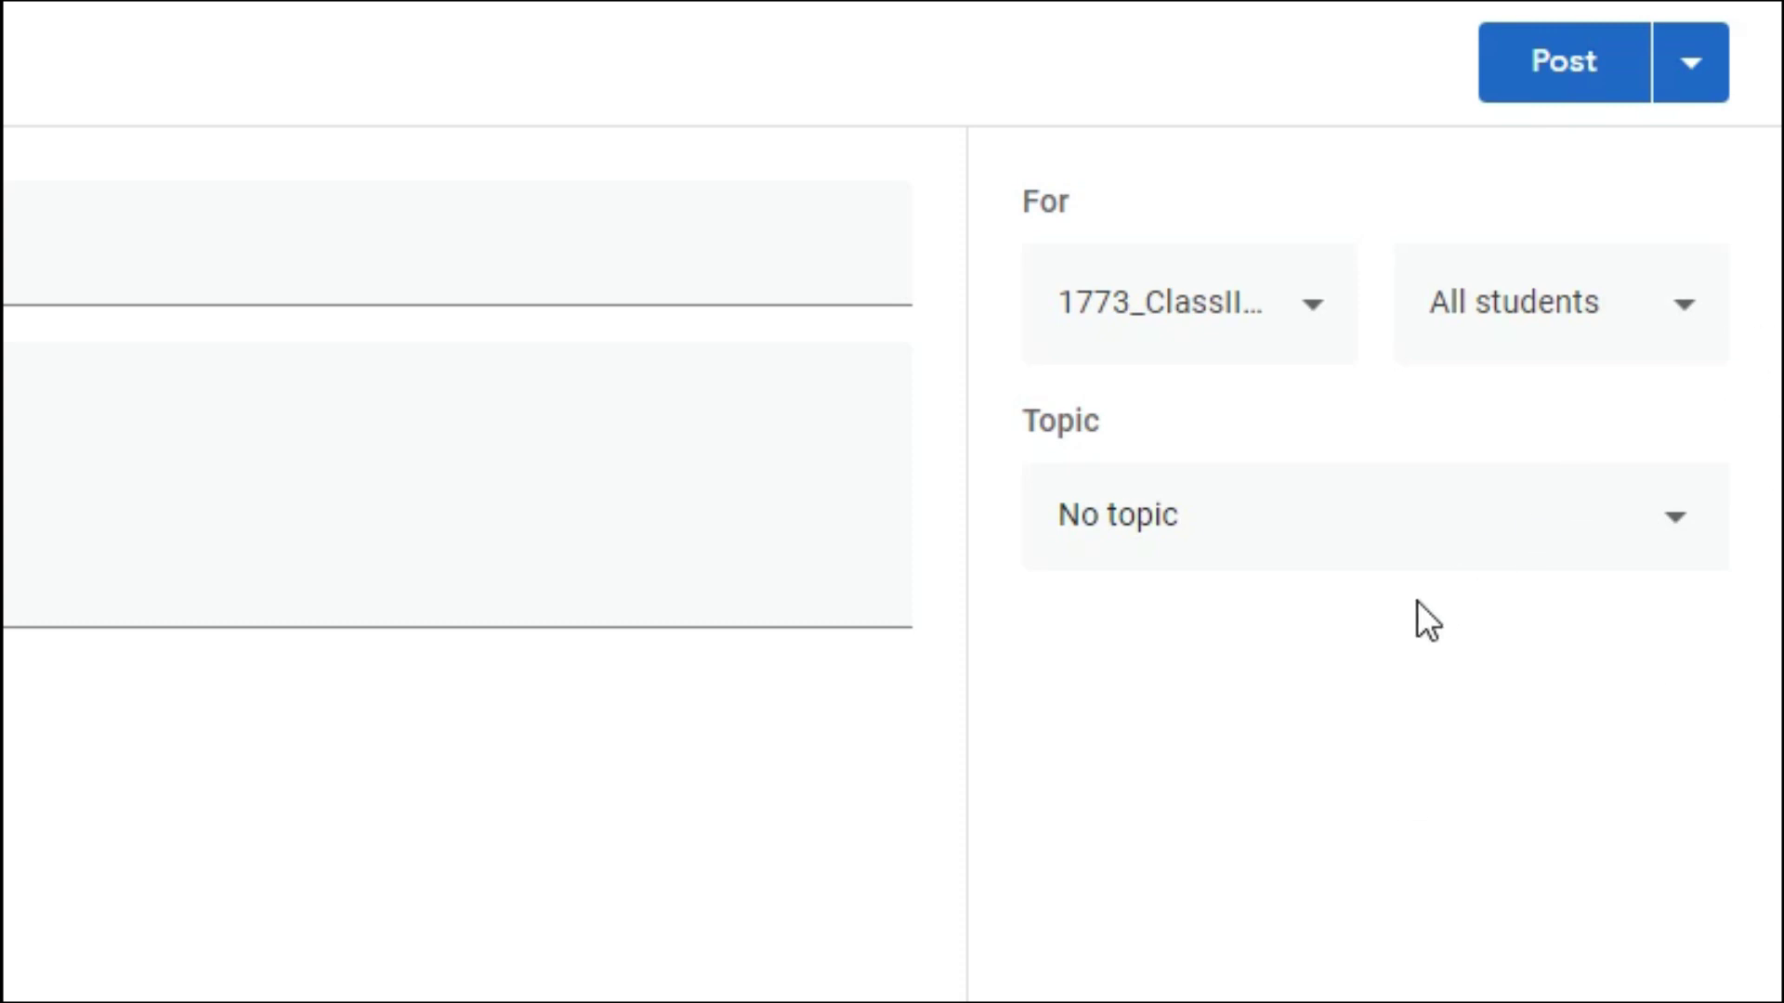
# - Assign the PARTS AND WHOLES material to the Mathematics topic and post it
pyautogui.click(1172, 525)
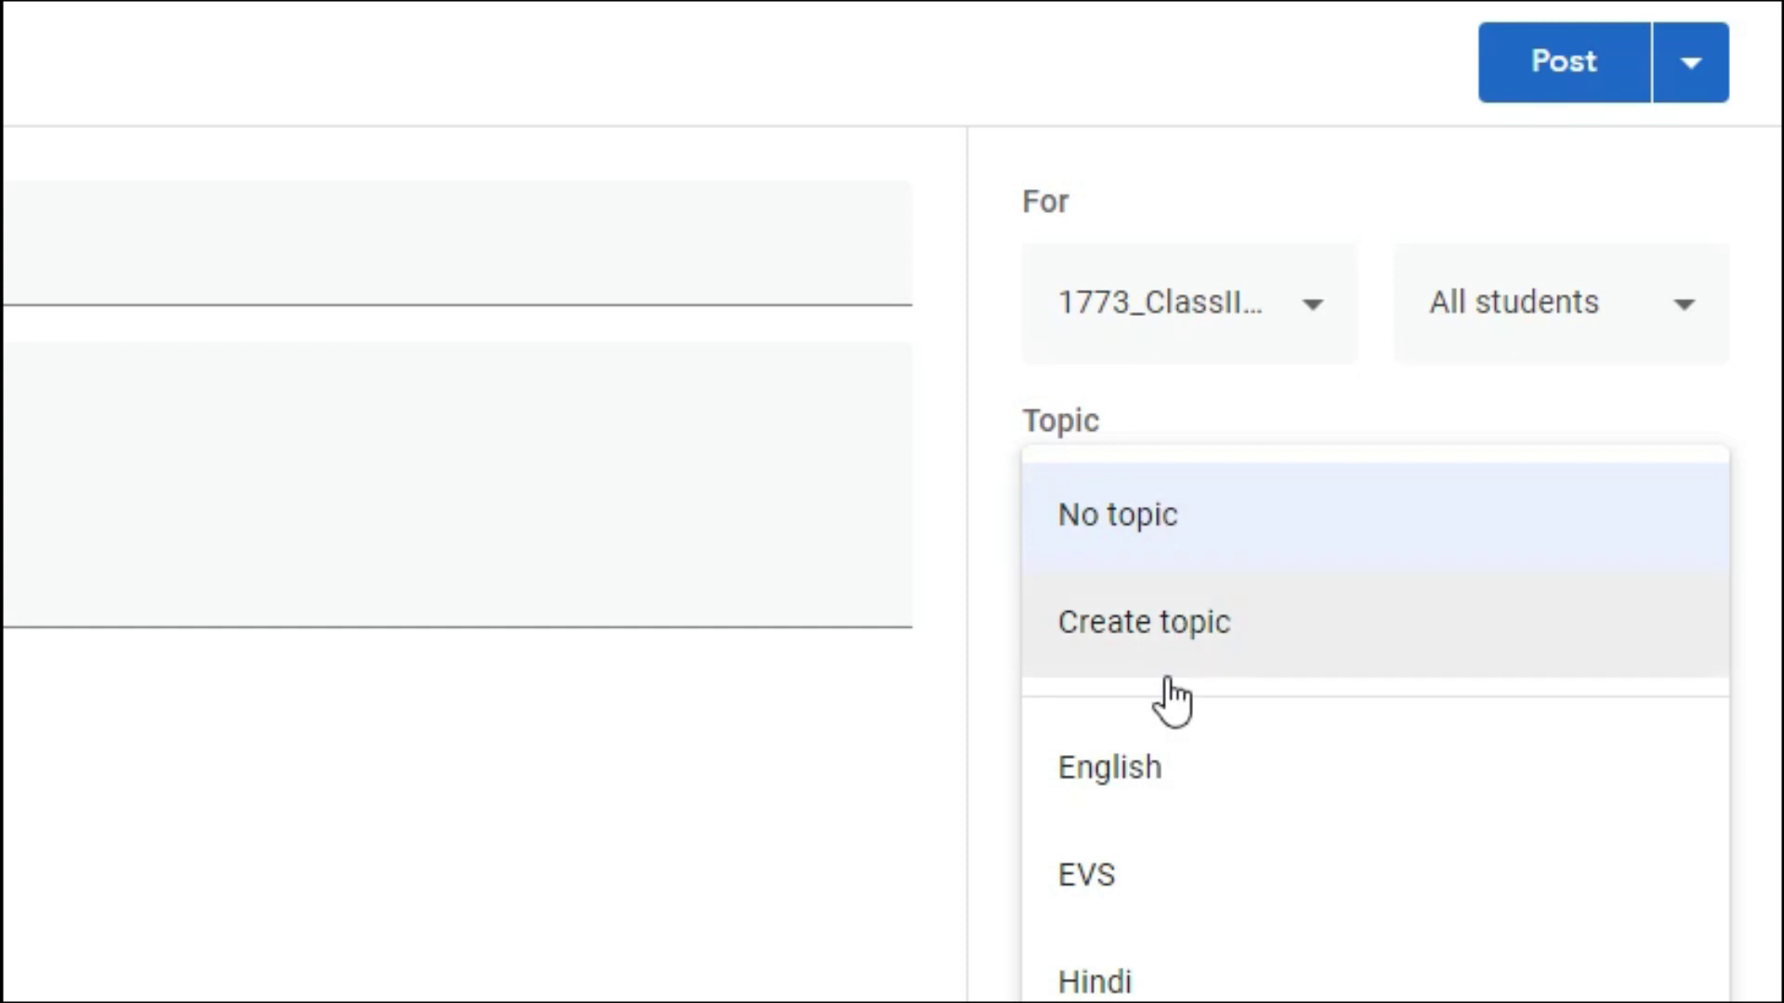
pyautogui.scroll(-3, 1157, 809)
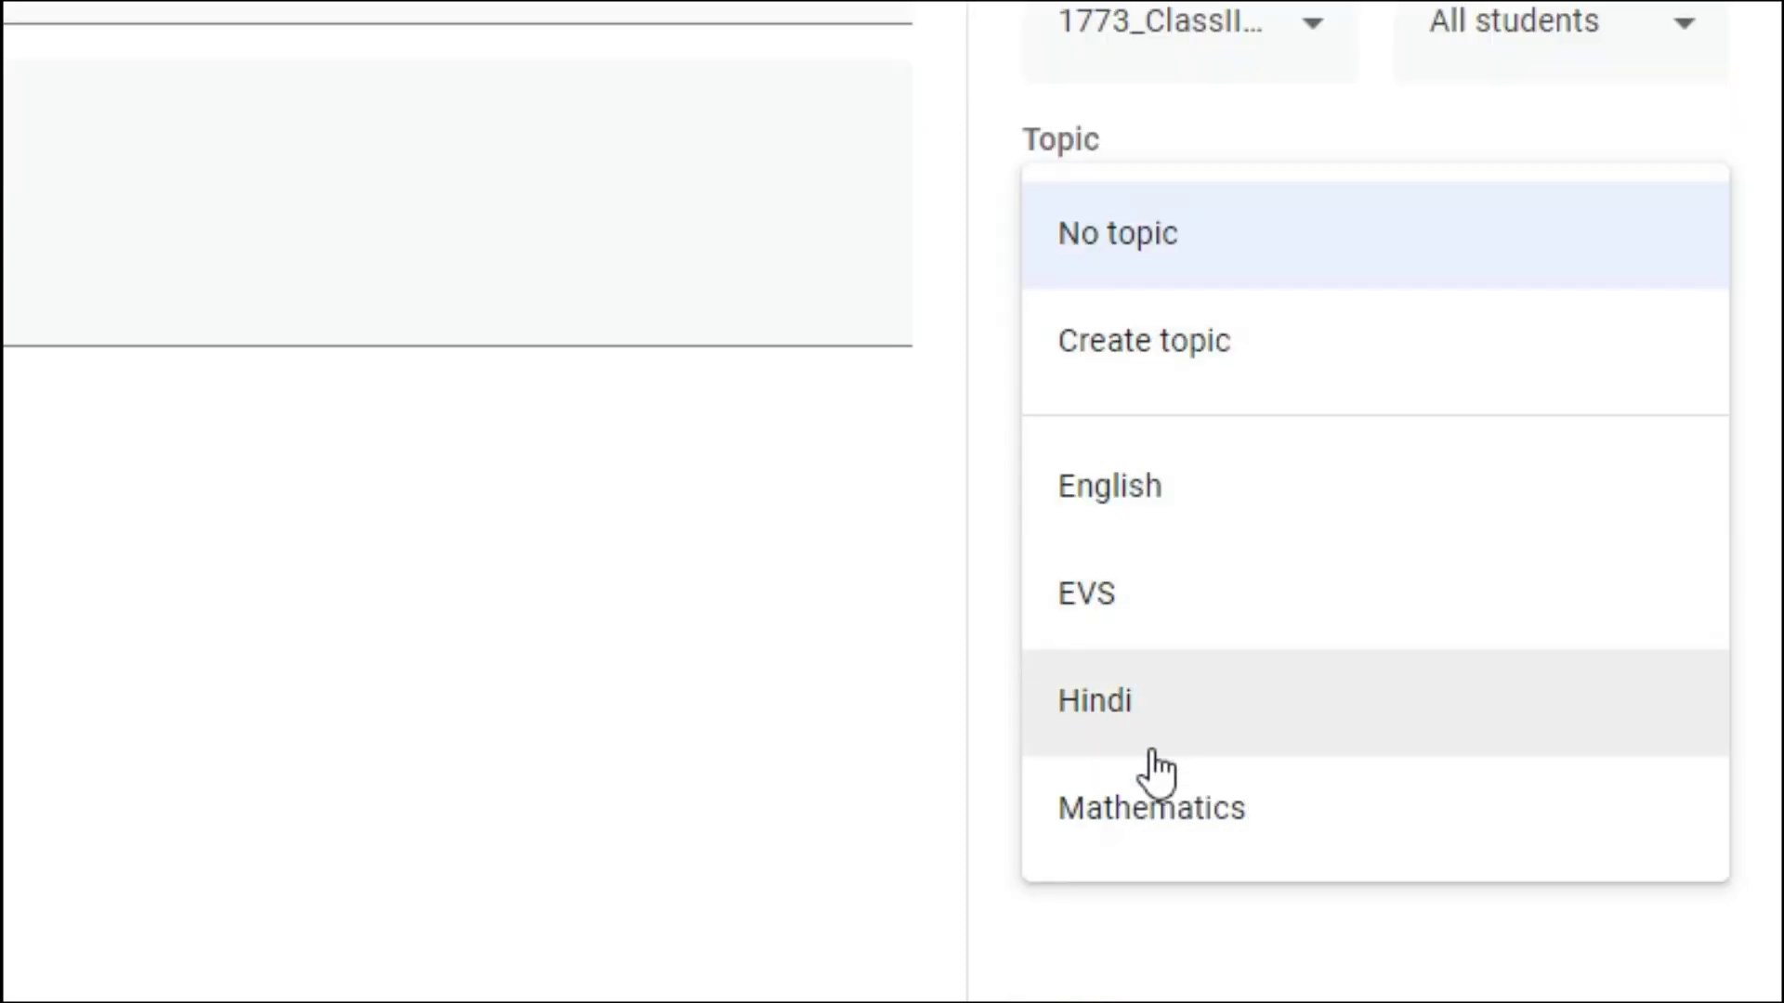
pyautogui.click(1157, 831)
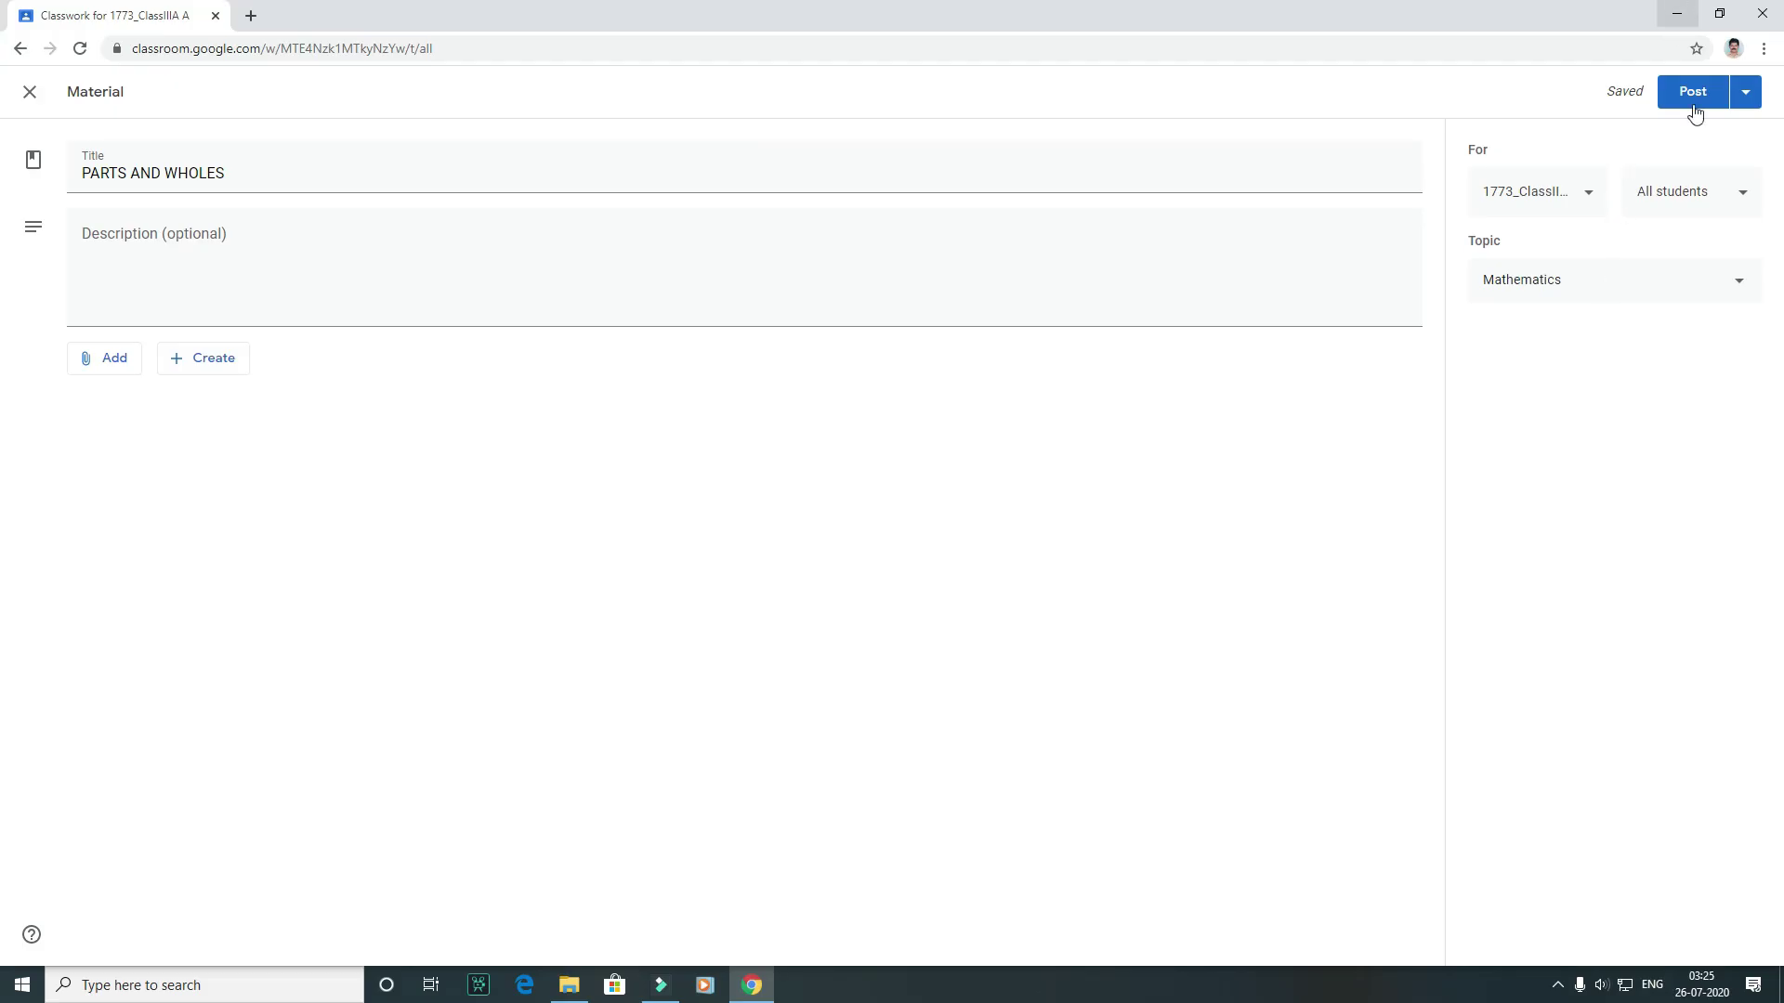
pyautogui.click(1694, 110)
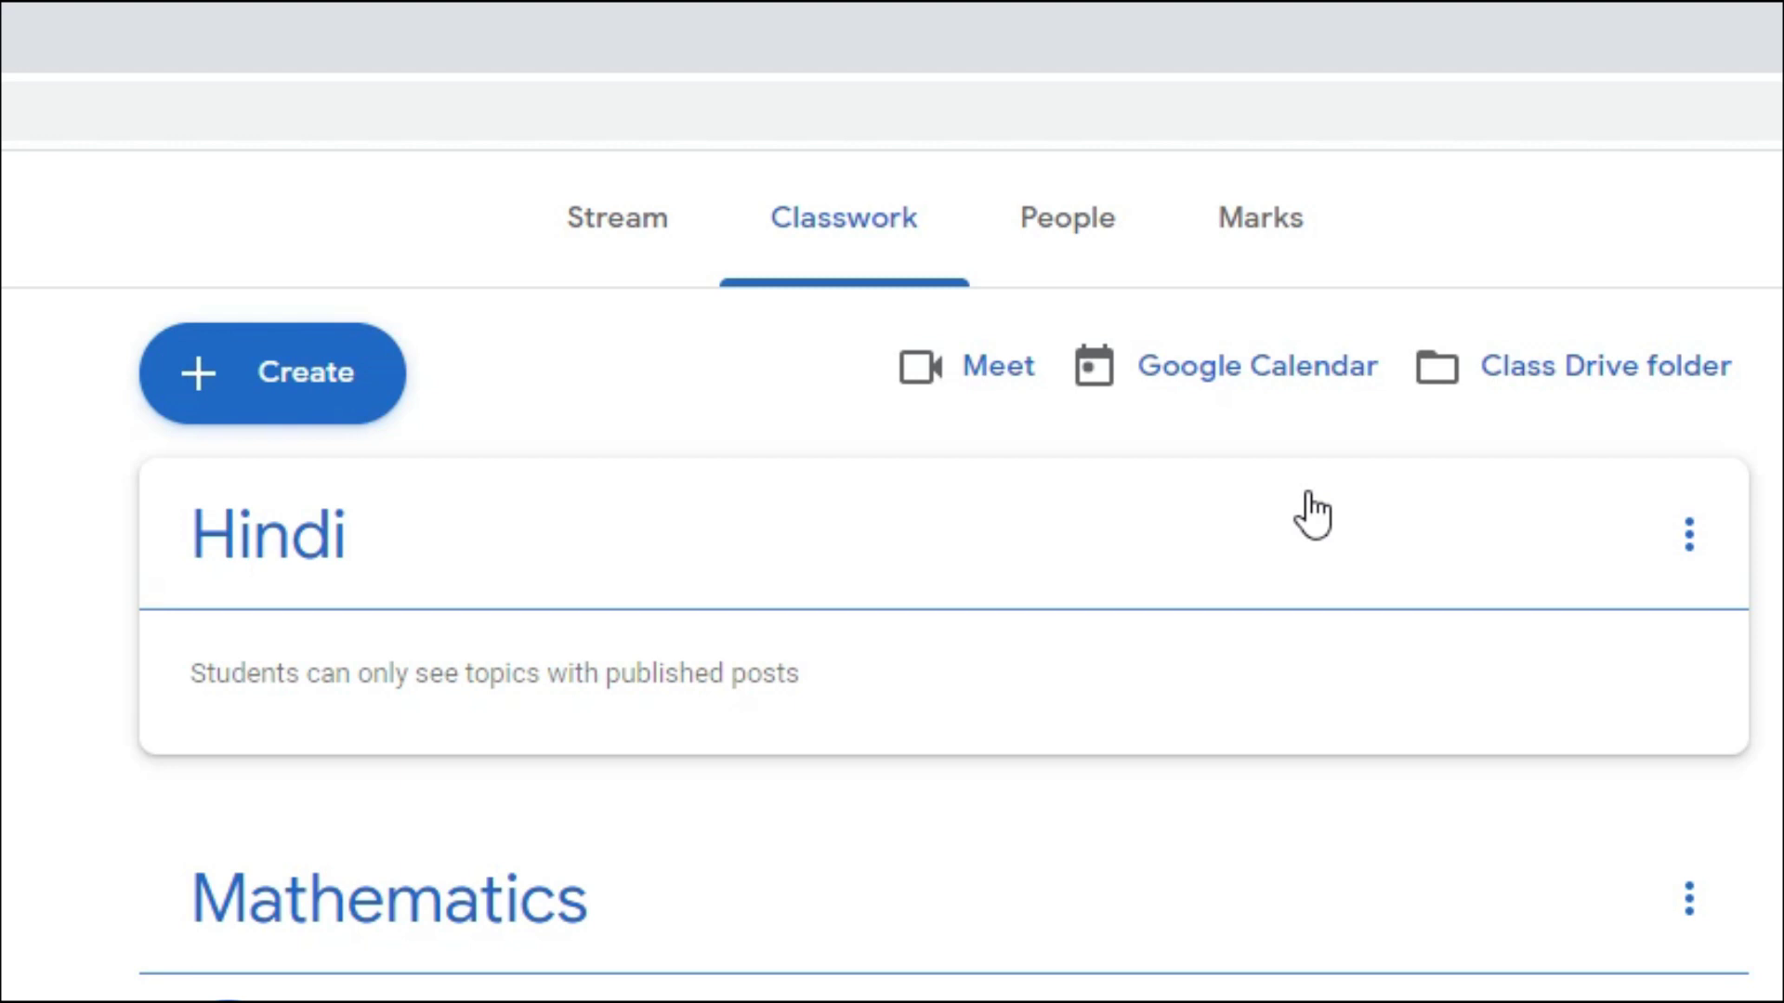
# - Open the class's Google Calendar and hide the 1773_Class 3C, 1773_CLASS V B and both 1773_ClassIIIA calendars
pyautogui.click(1236, 367)
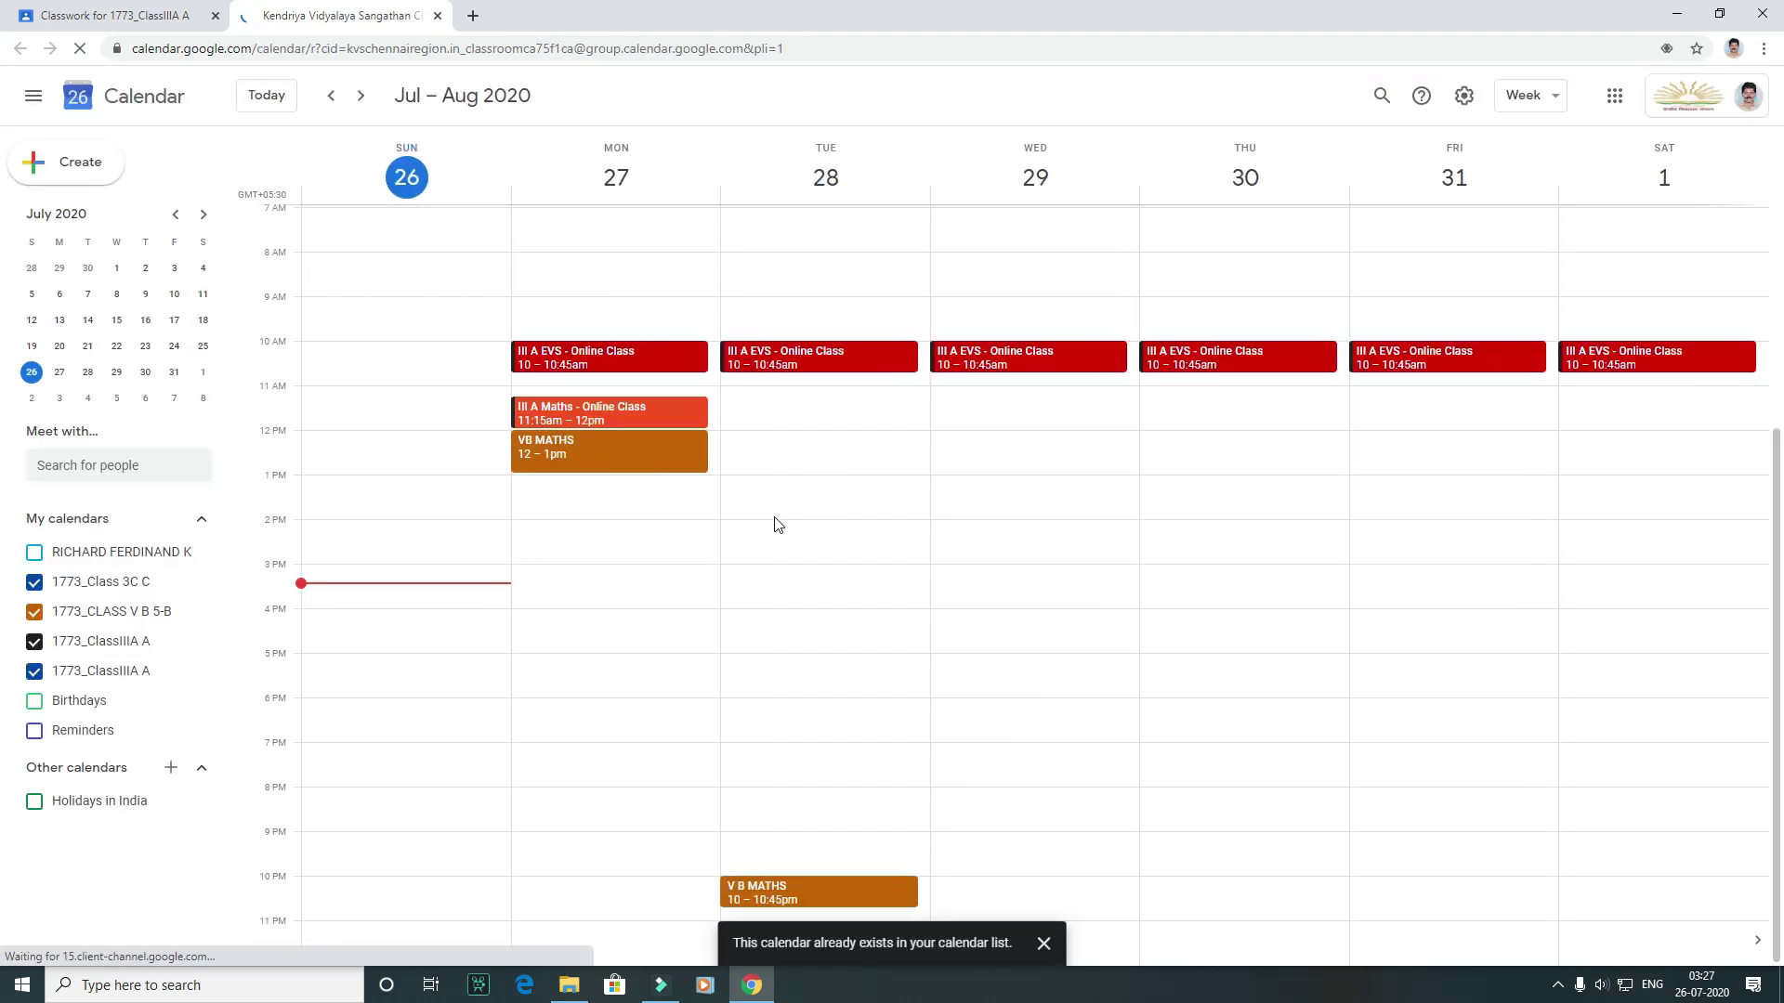
pyautogui.click(35, 582)
pyautogui.click(34, 613)
pyautogui.click(34, 642)
pyautogui.click(34, 672)
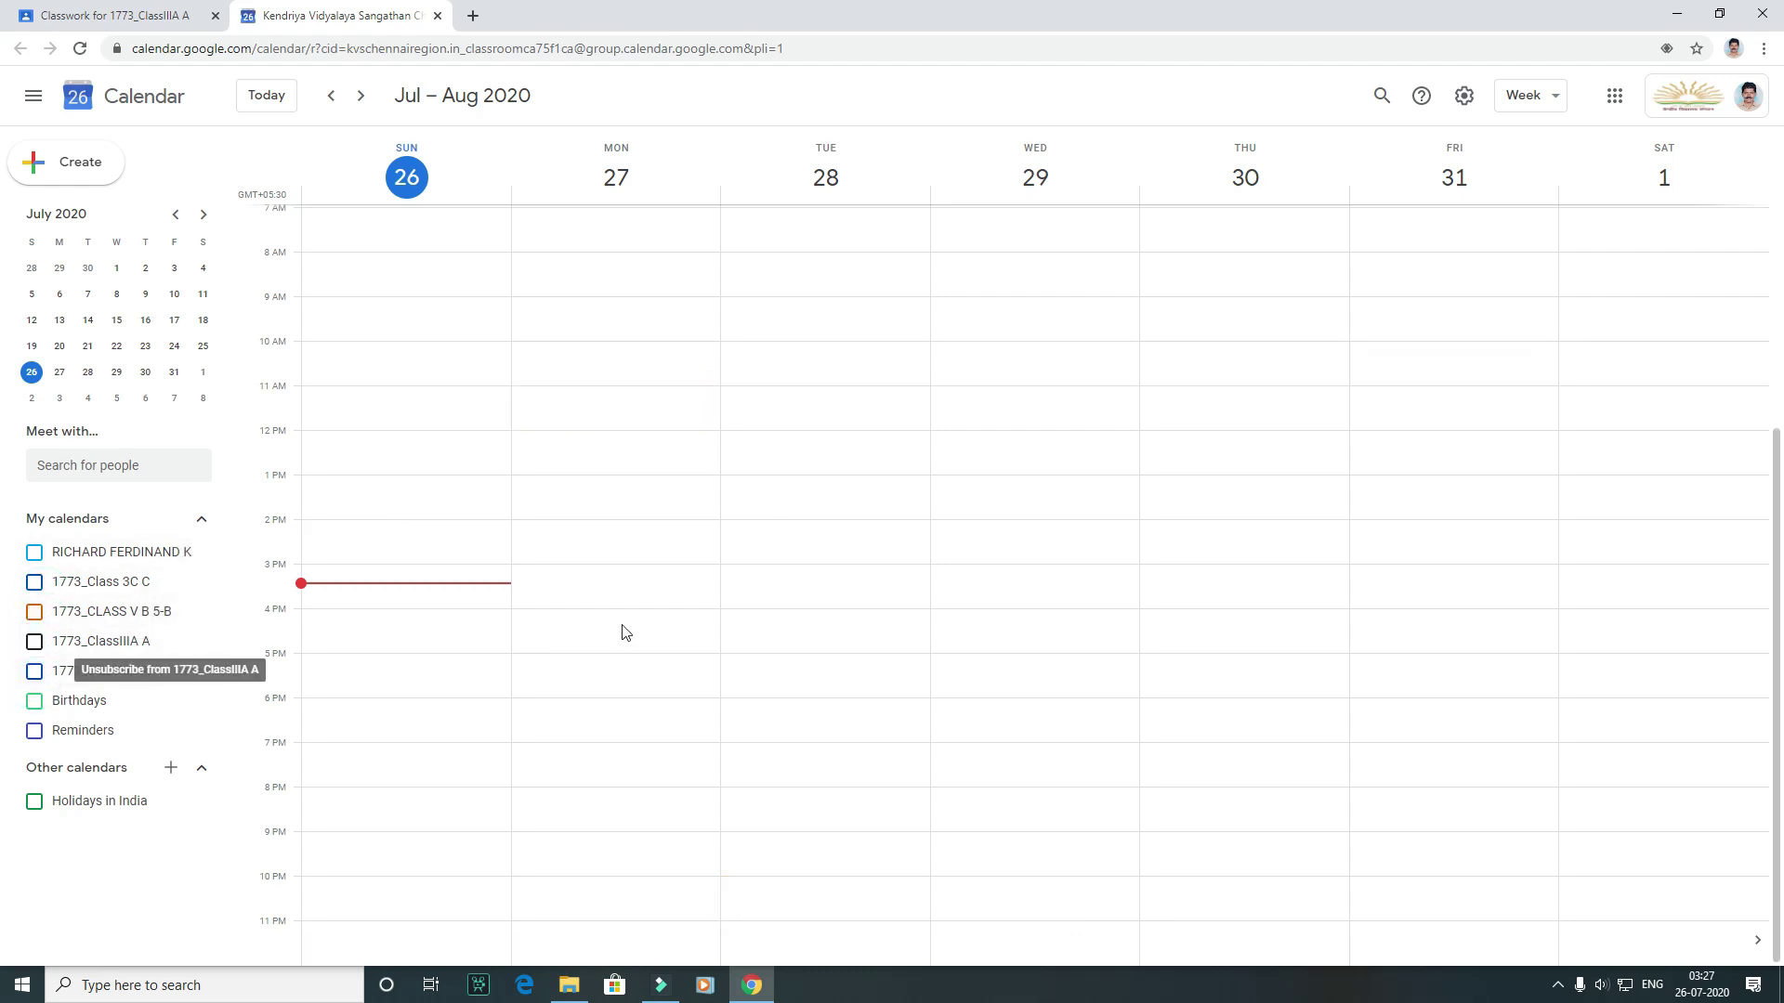
# - Create a calendar event titled ENGLISH ONLINE CLASS and set its date to 27 Jul 2020
pyautogui.scroll(1, 548, 265)
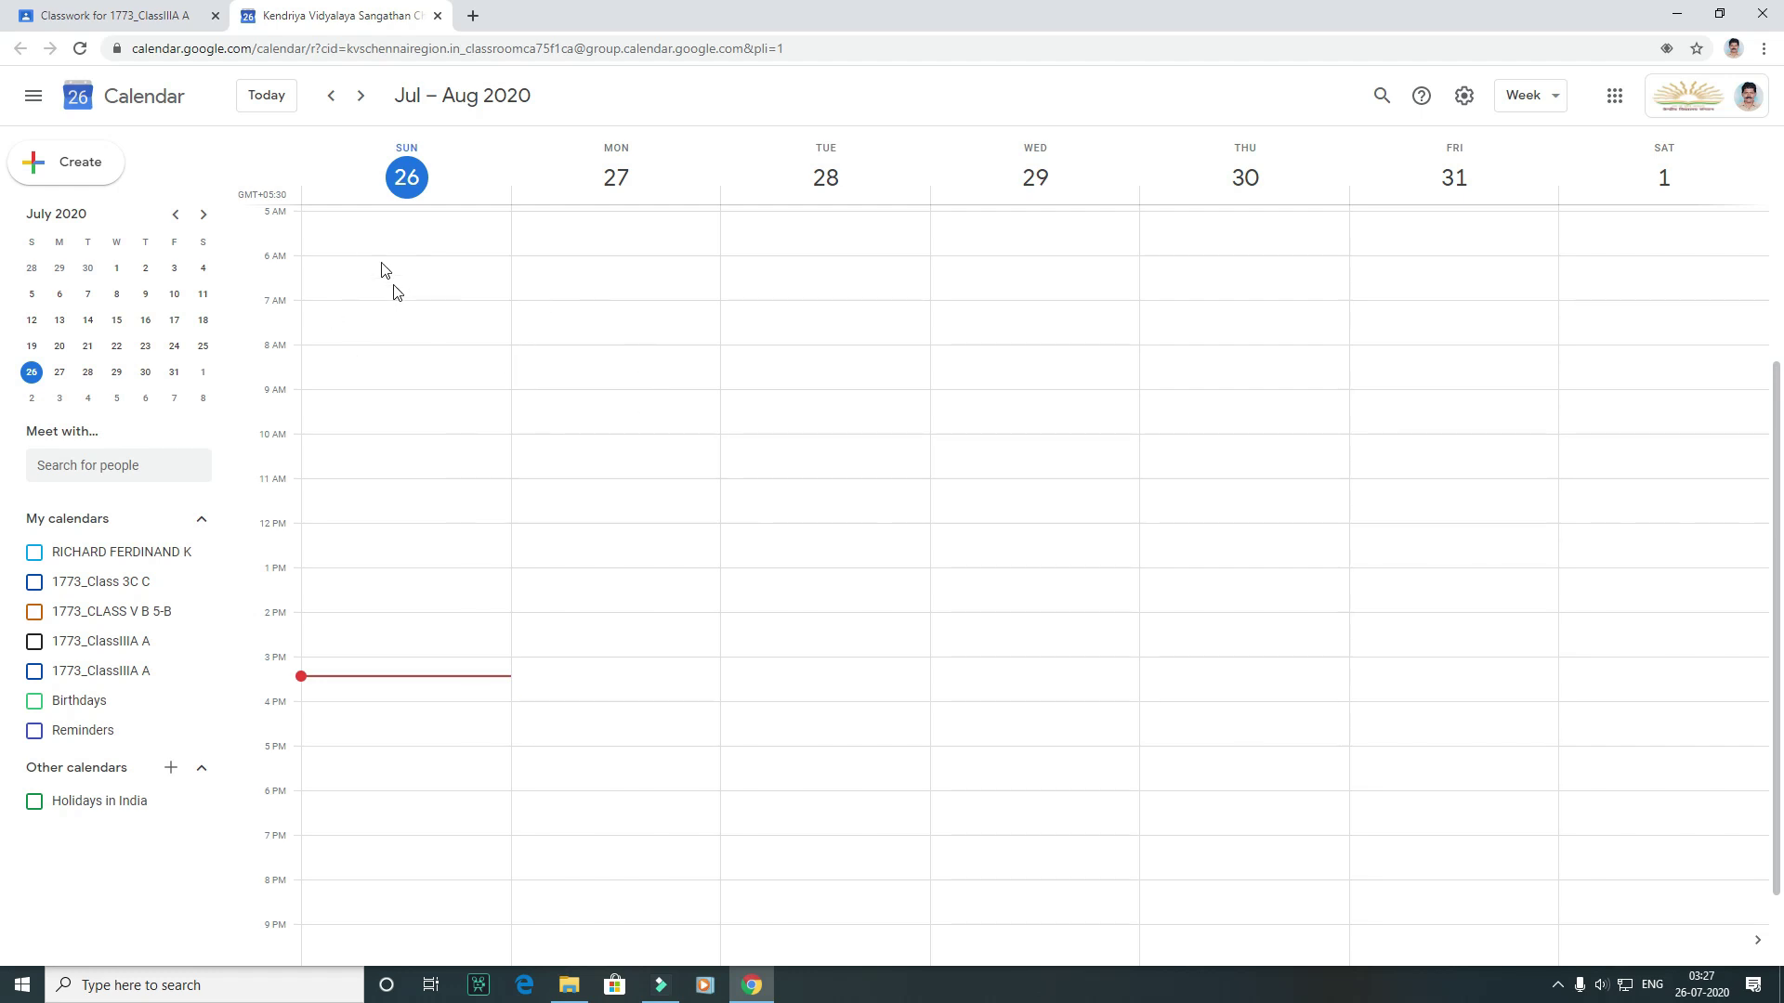
pyautogui.click(58, 184)
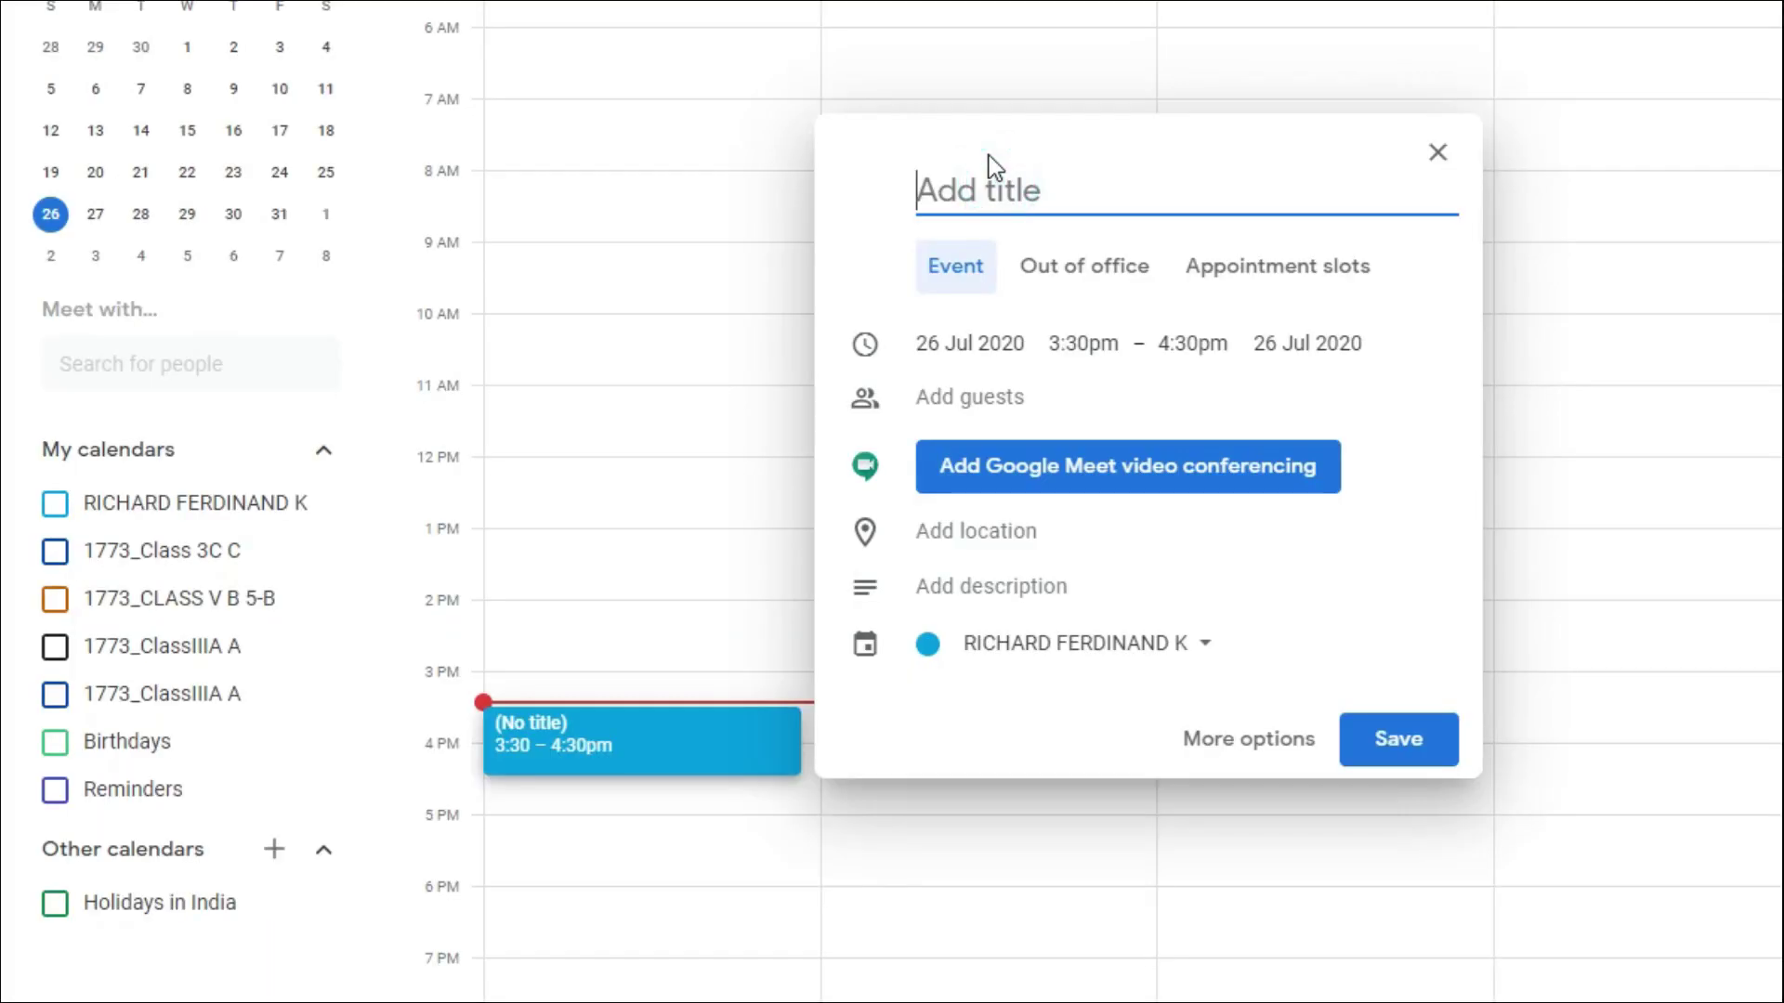
pyautogui.write('ENGLISH ONLINE CLASS')
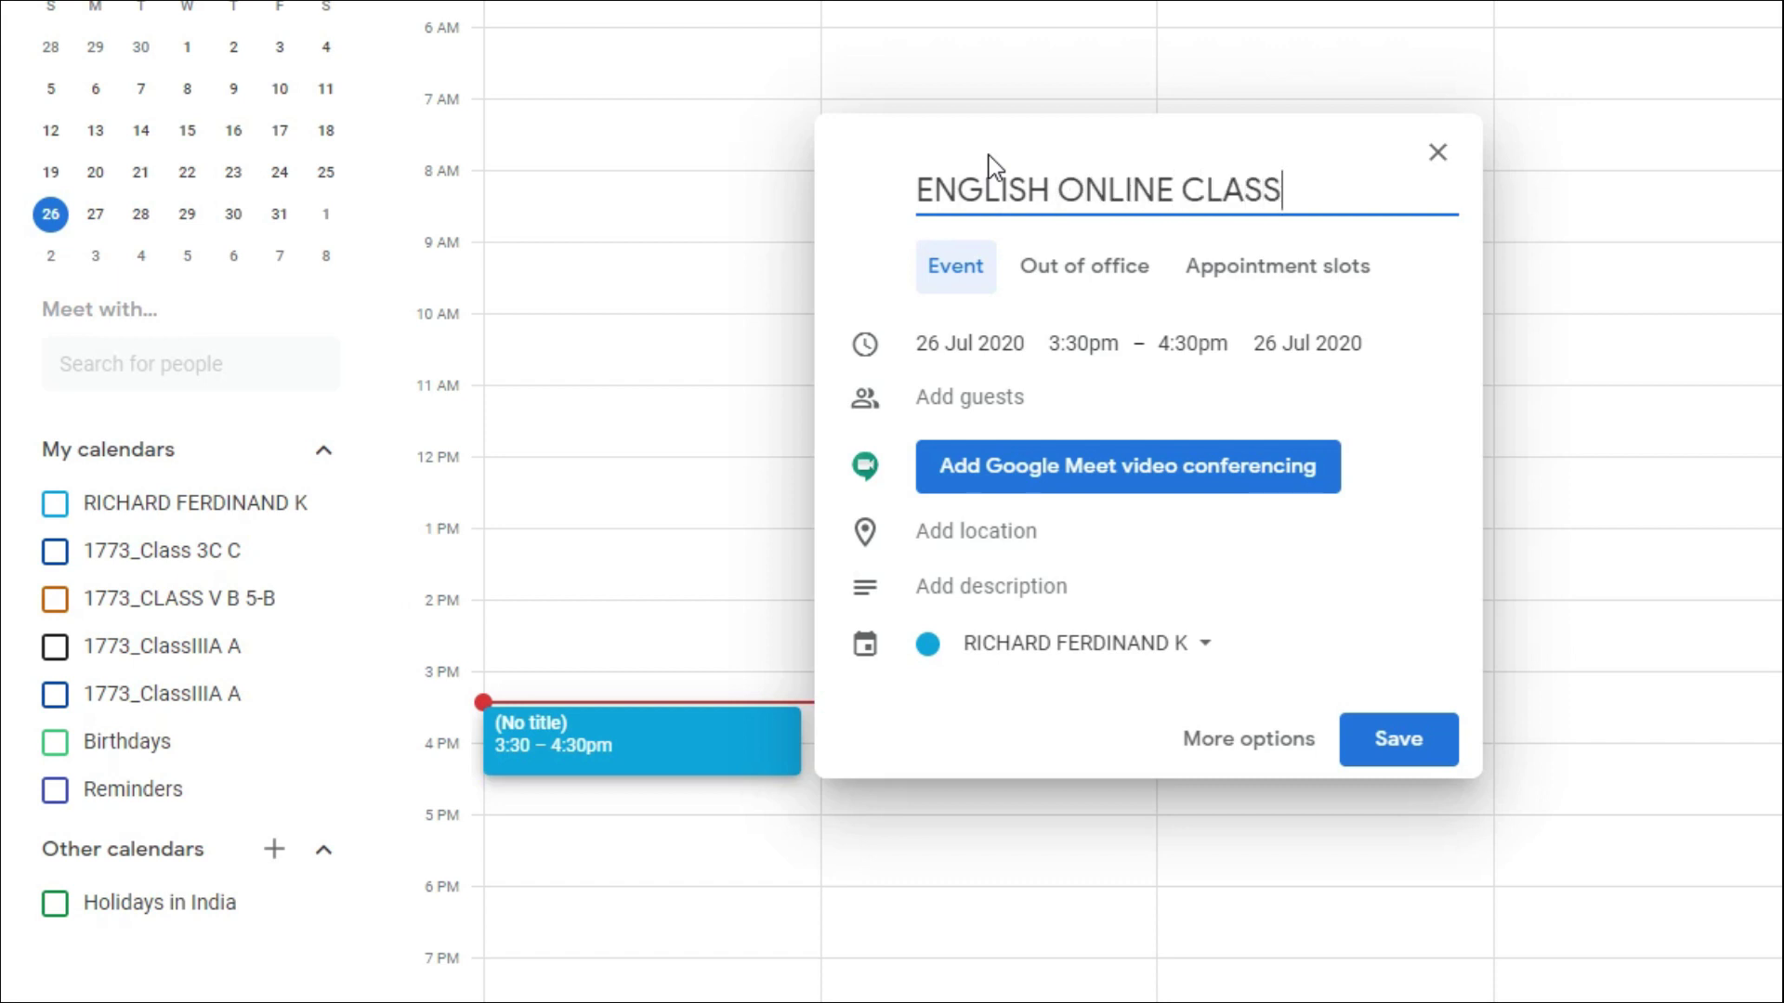
pyautogui.click(978, 327)
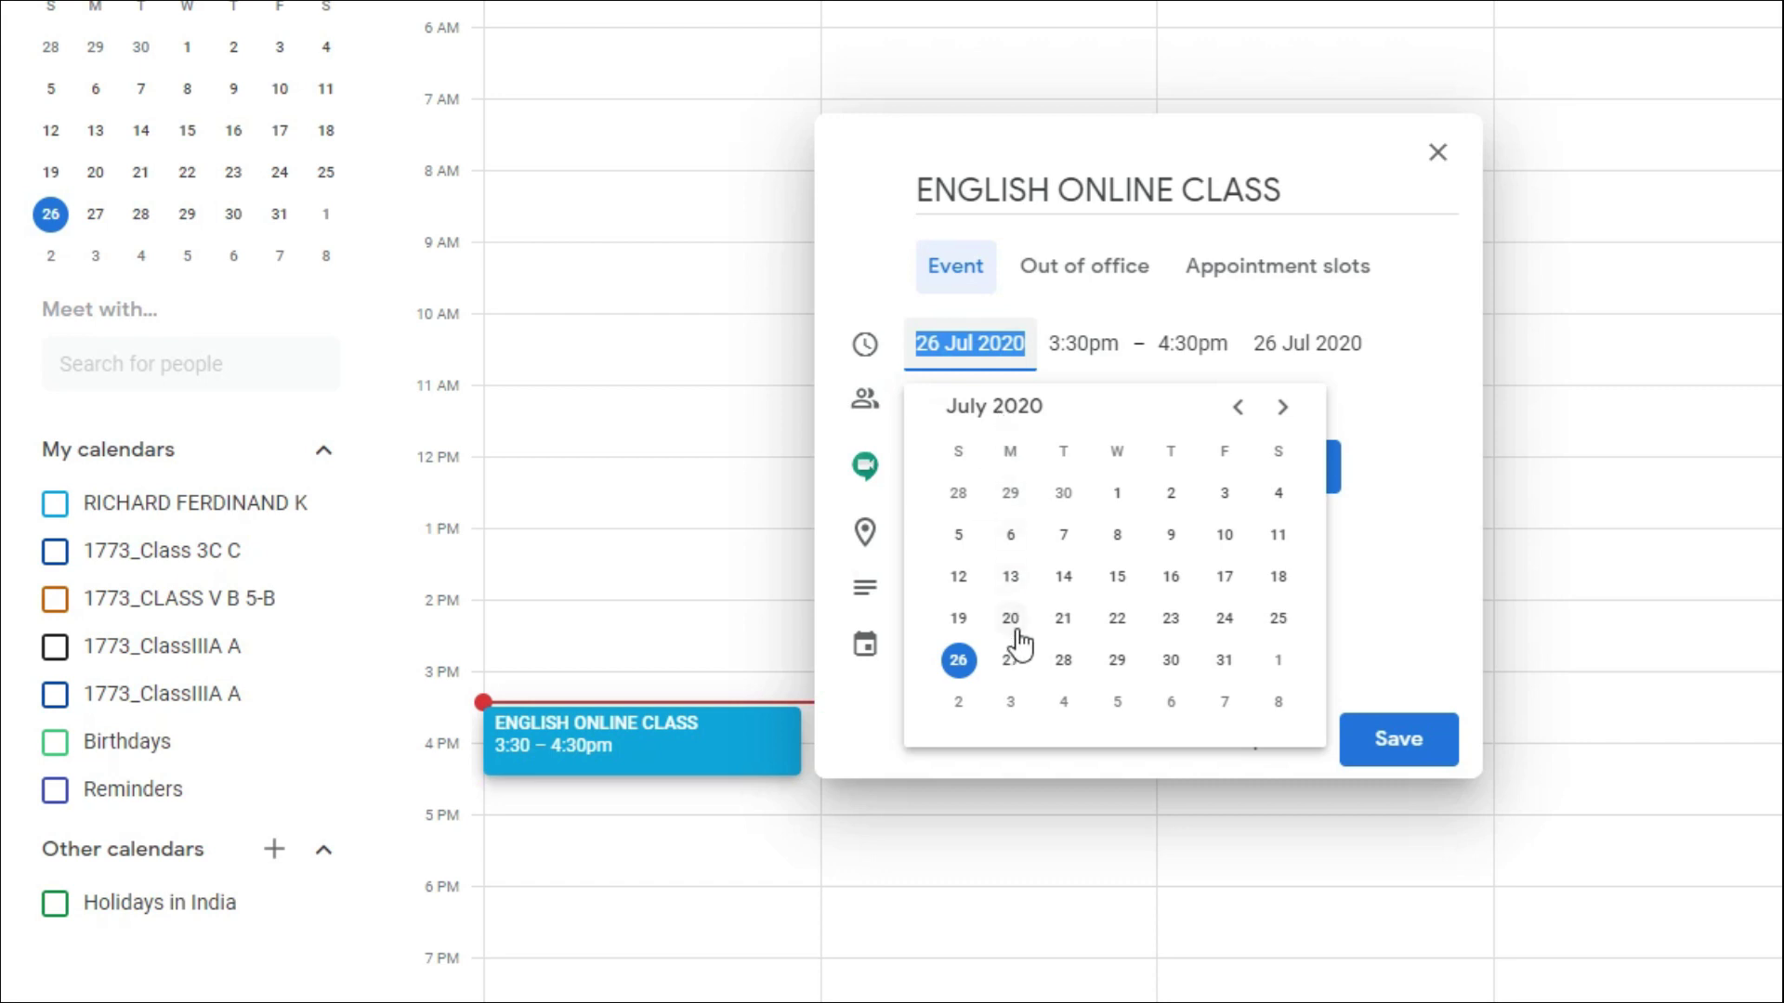
pyautogui.click(1013, 661)
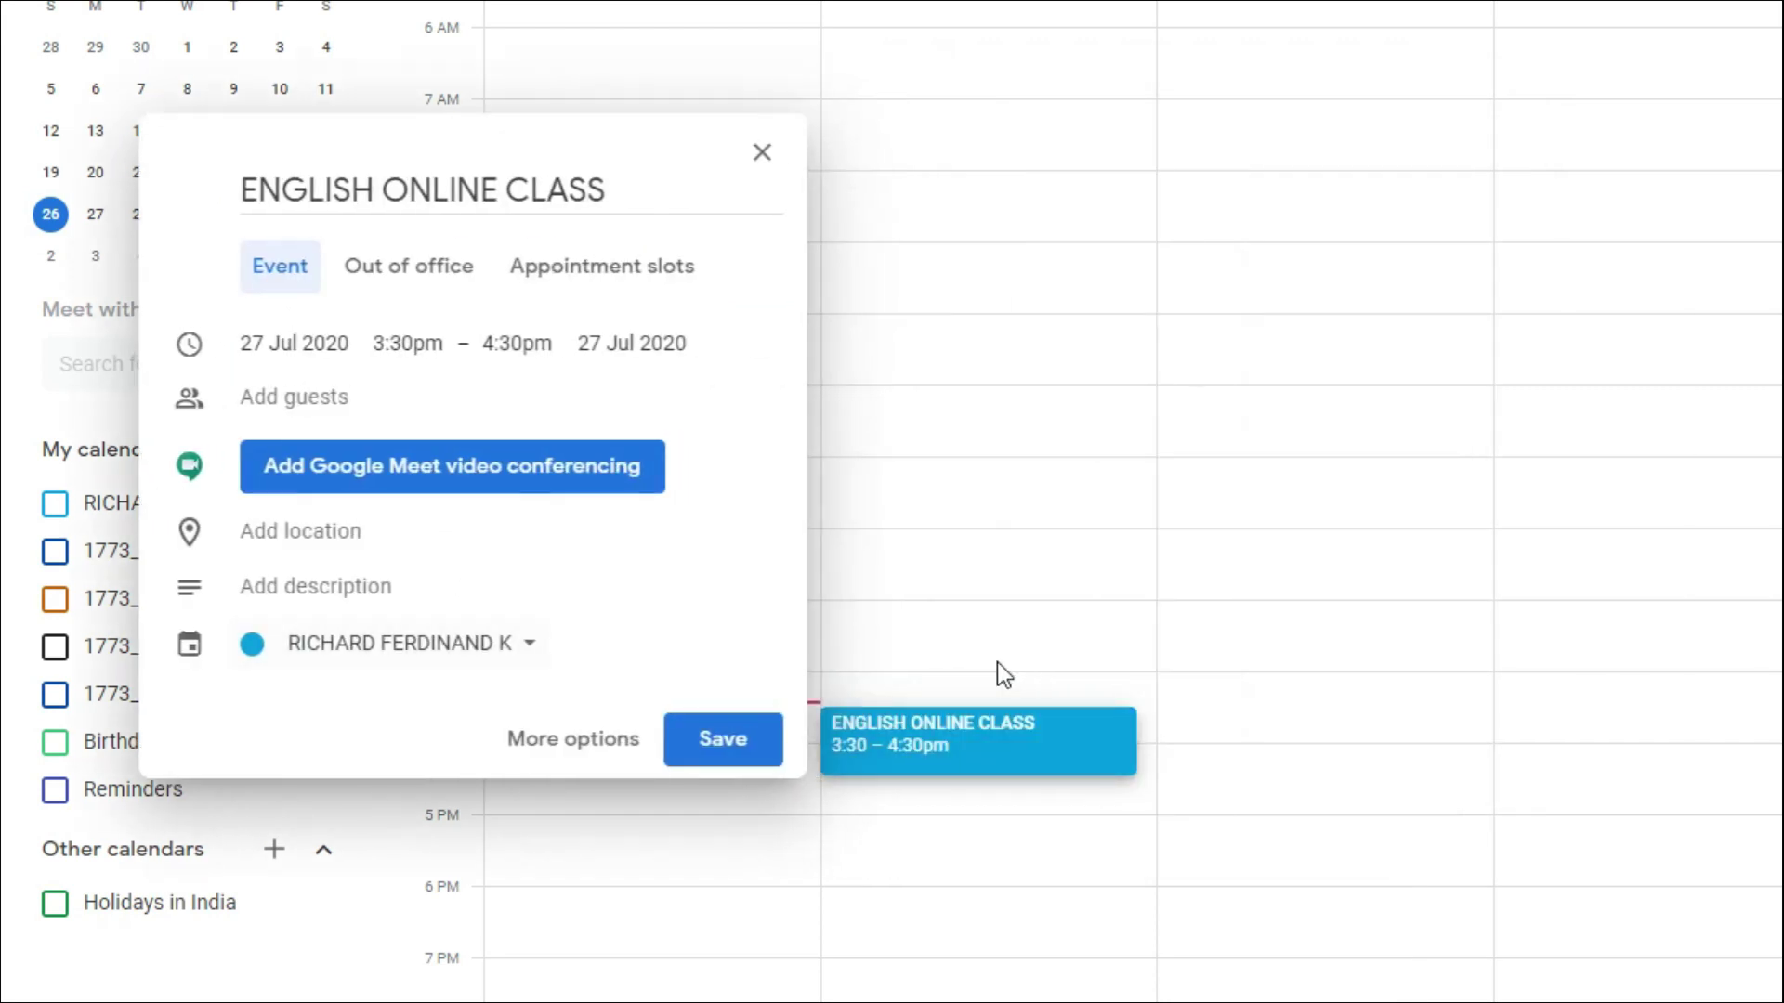
# - Set the ENGLISH ONLINE CLASS event to run from 10:00am to 10:45am
pyautogui.click(381, 343)
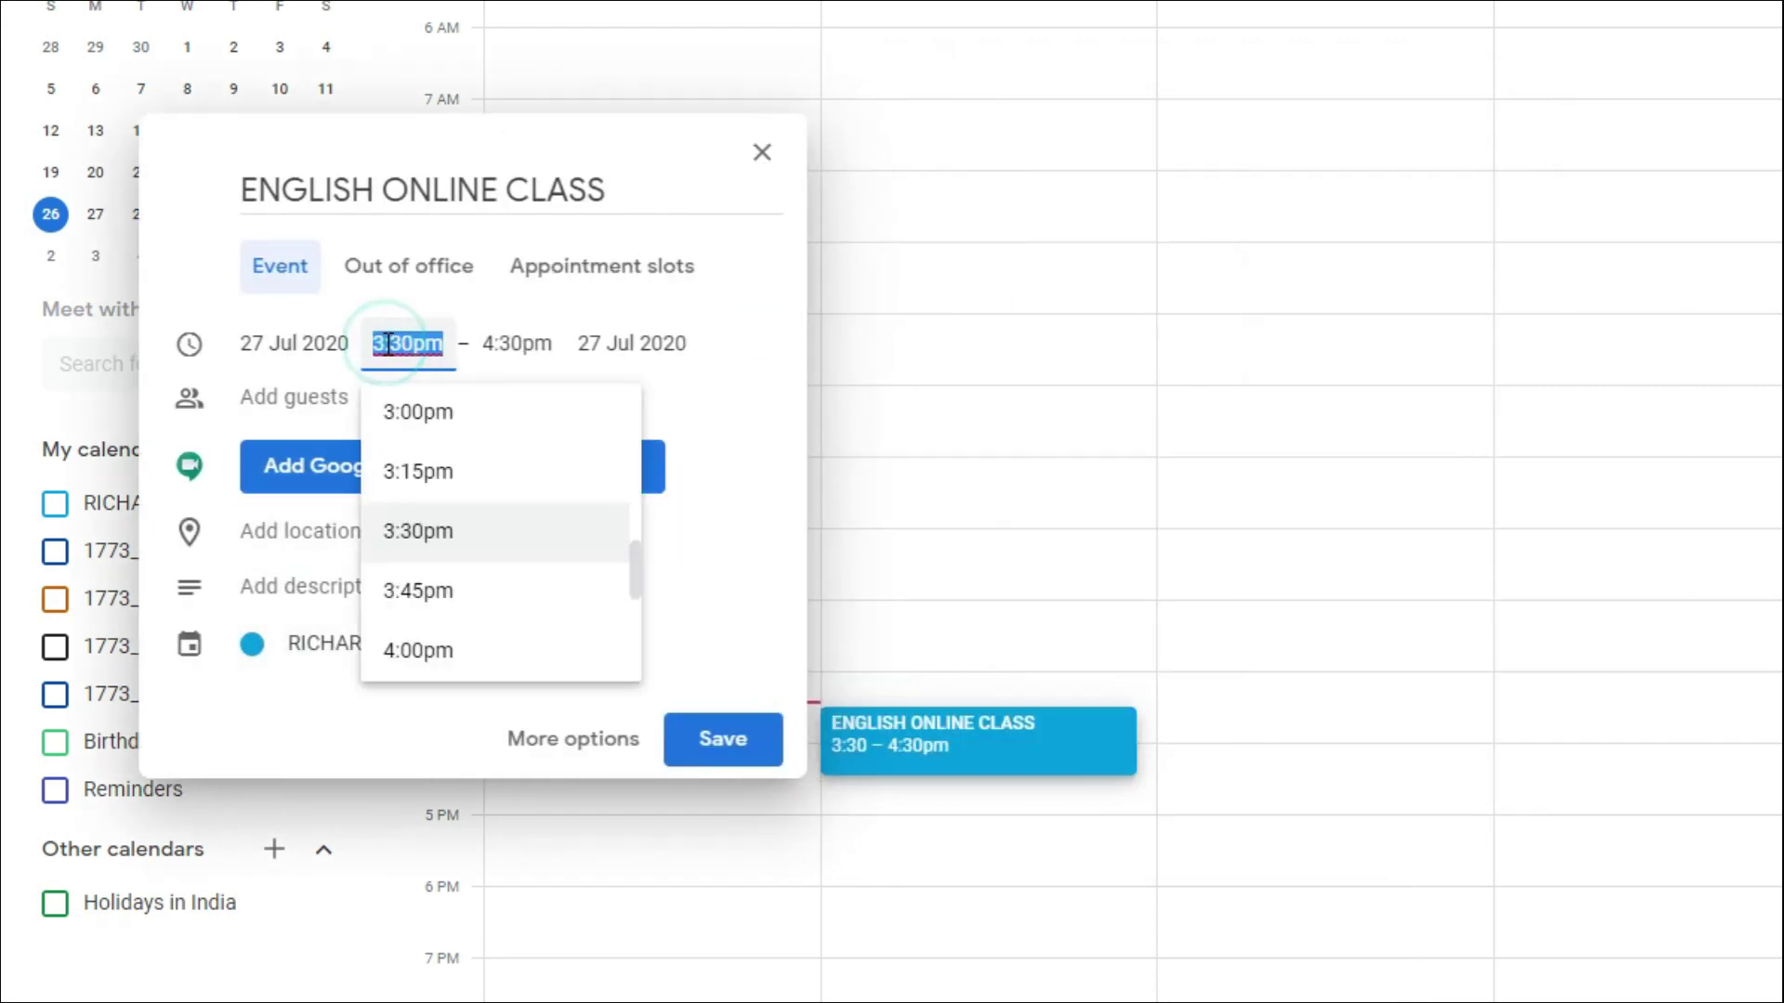
pyautogui.scroll(3, 424, 461)
pyautogui.scroll(10, 423, 462)
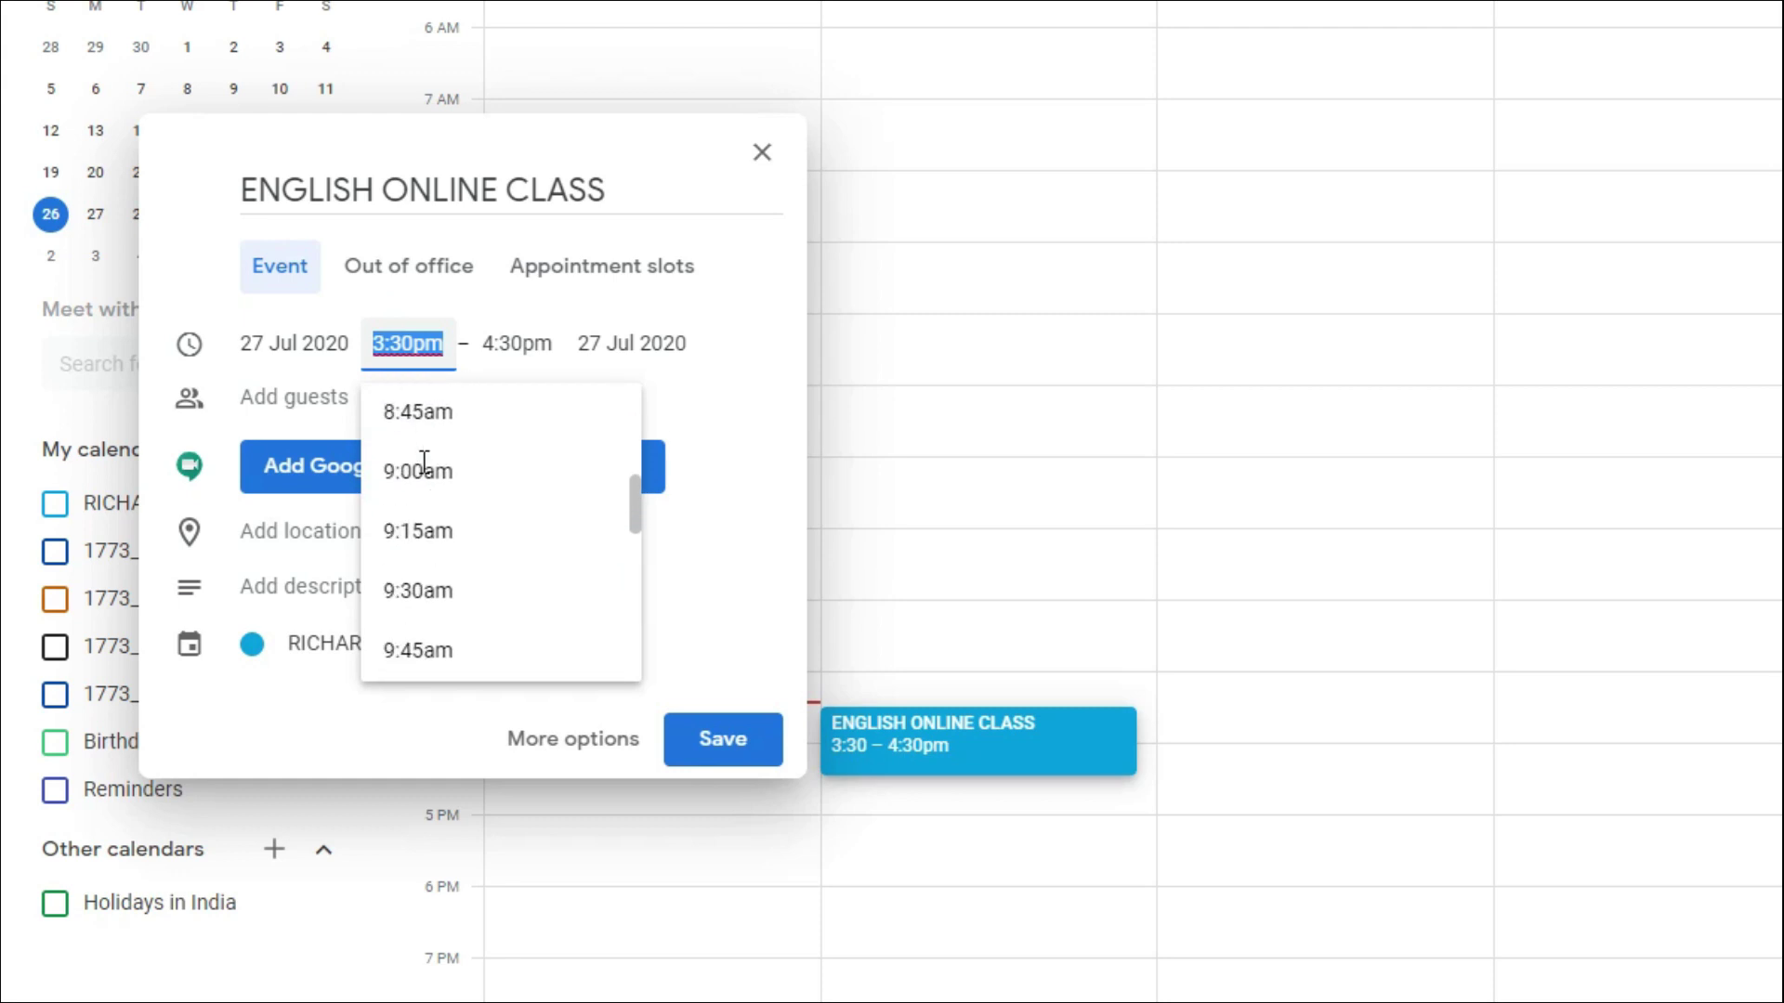
pyautogui.scroll(-3, 467, 555)
pyautogui.click(442, 416)
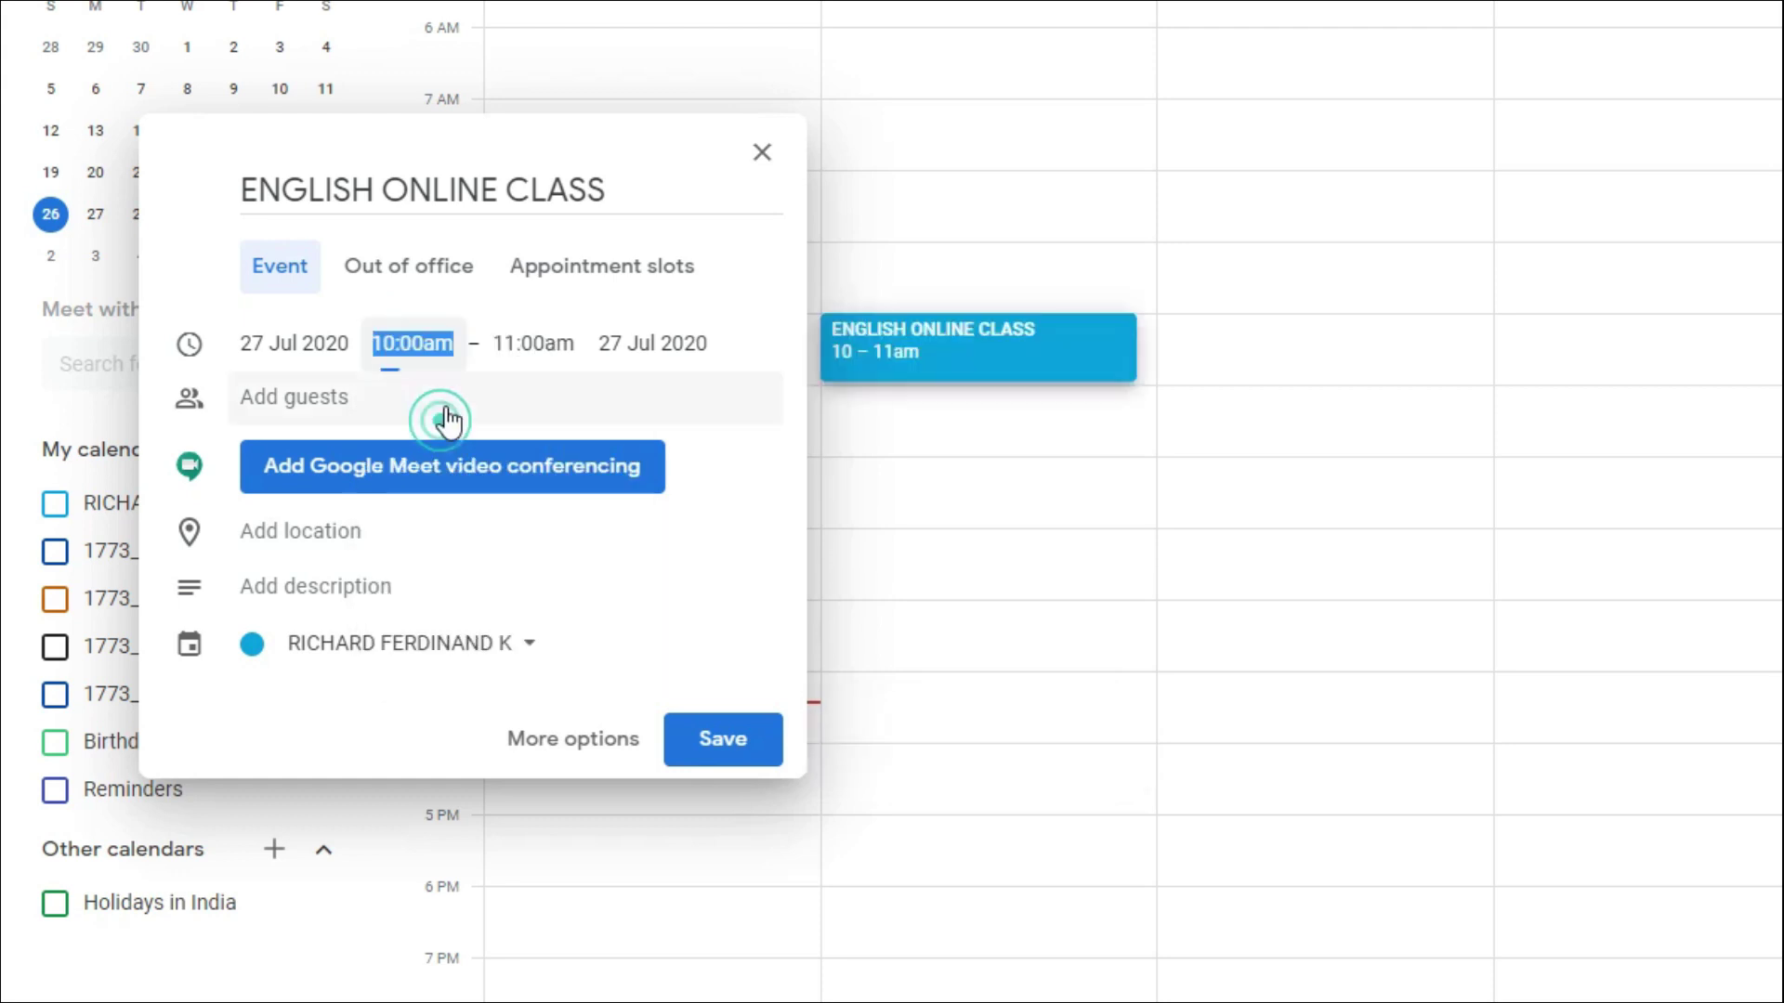
pyautogui.click(537, 343)
pyautogui.click(561, 474)
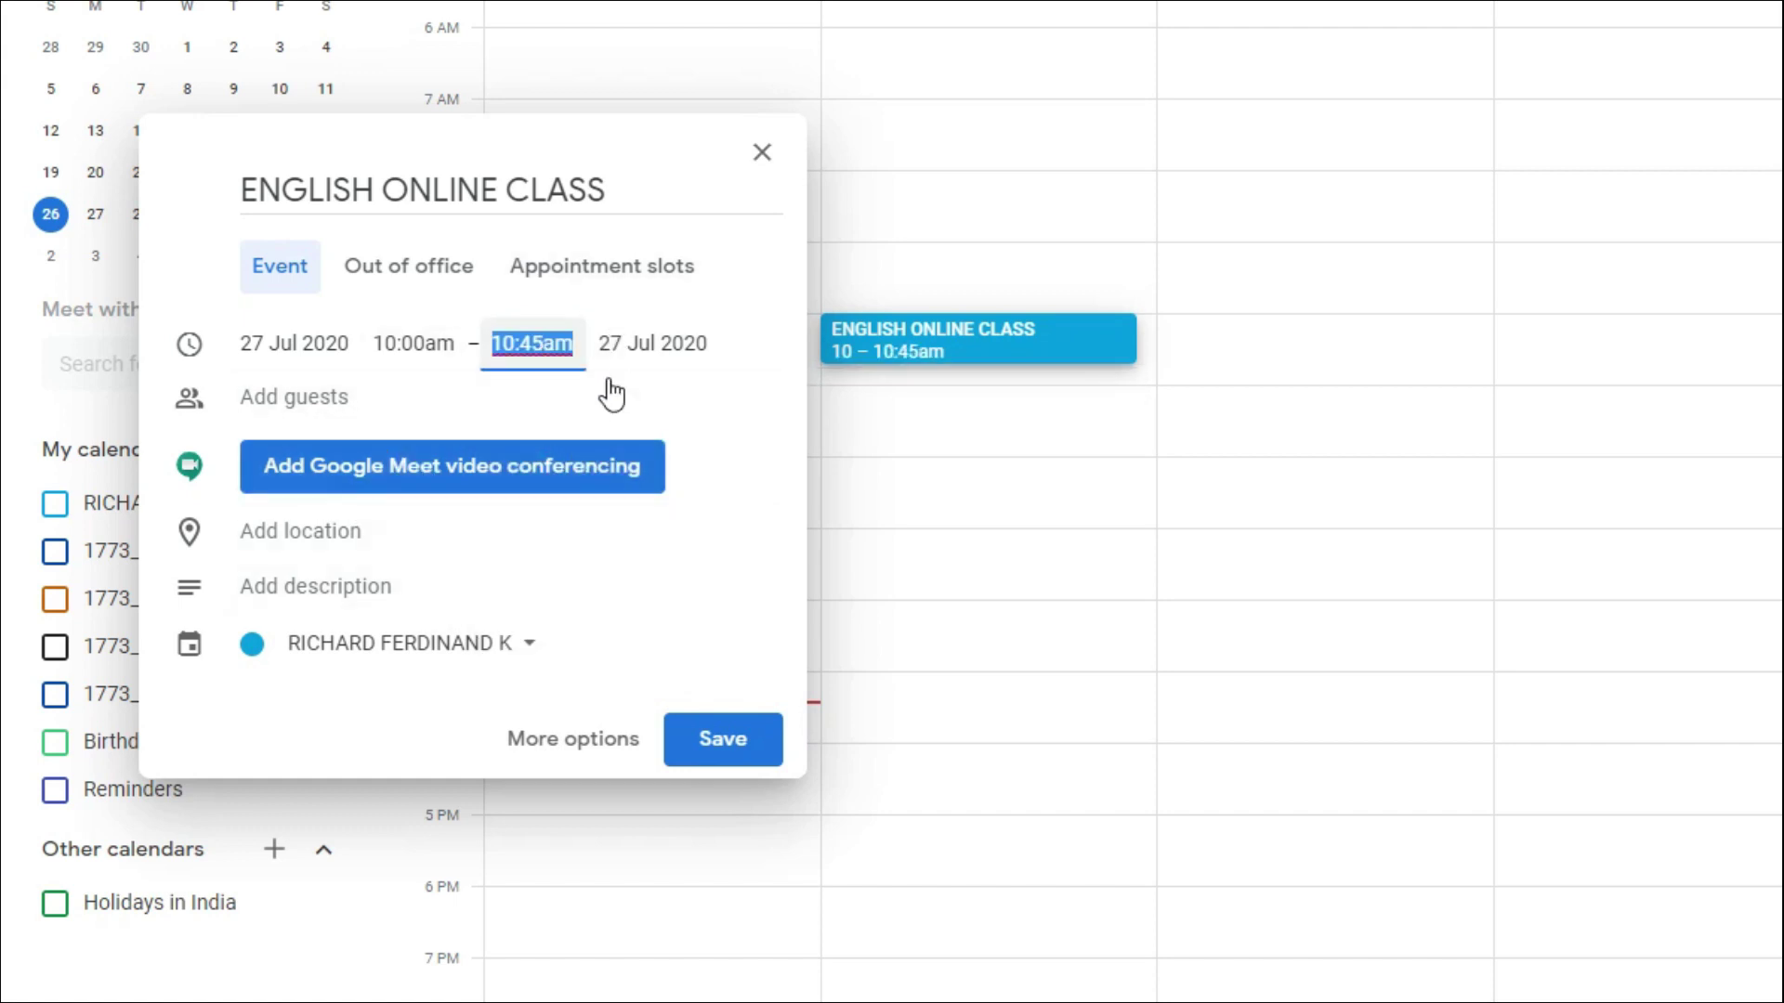
pyautogui.click(613, 299)
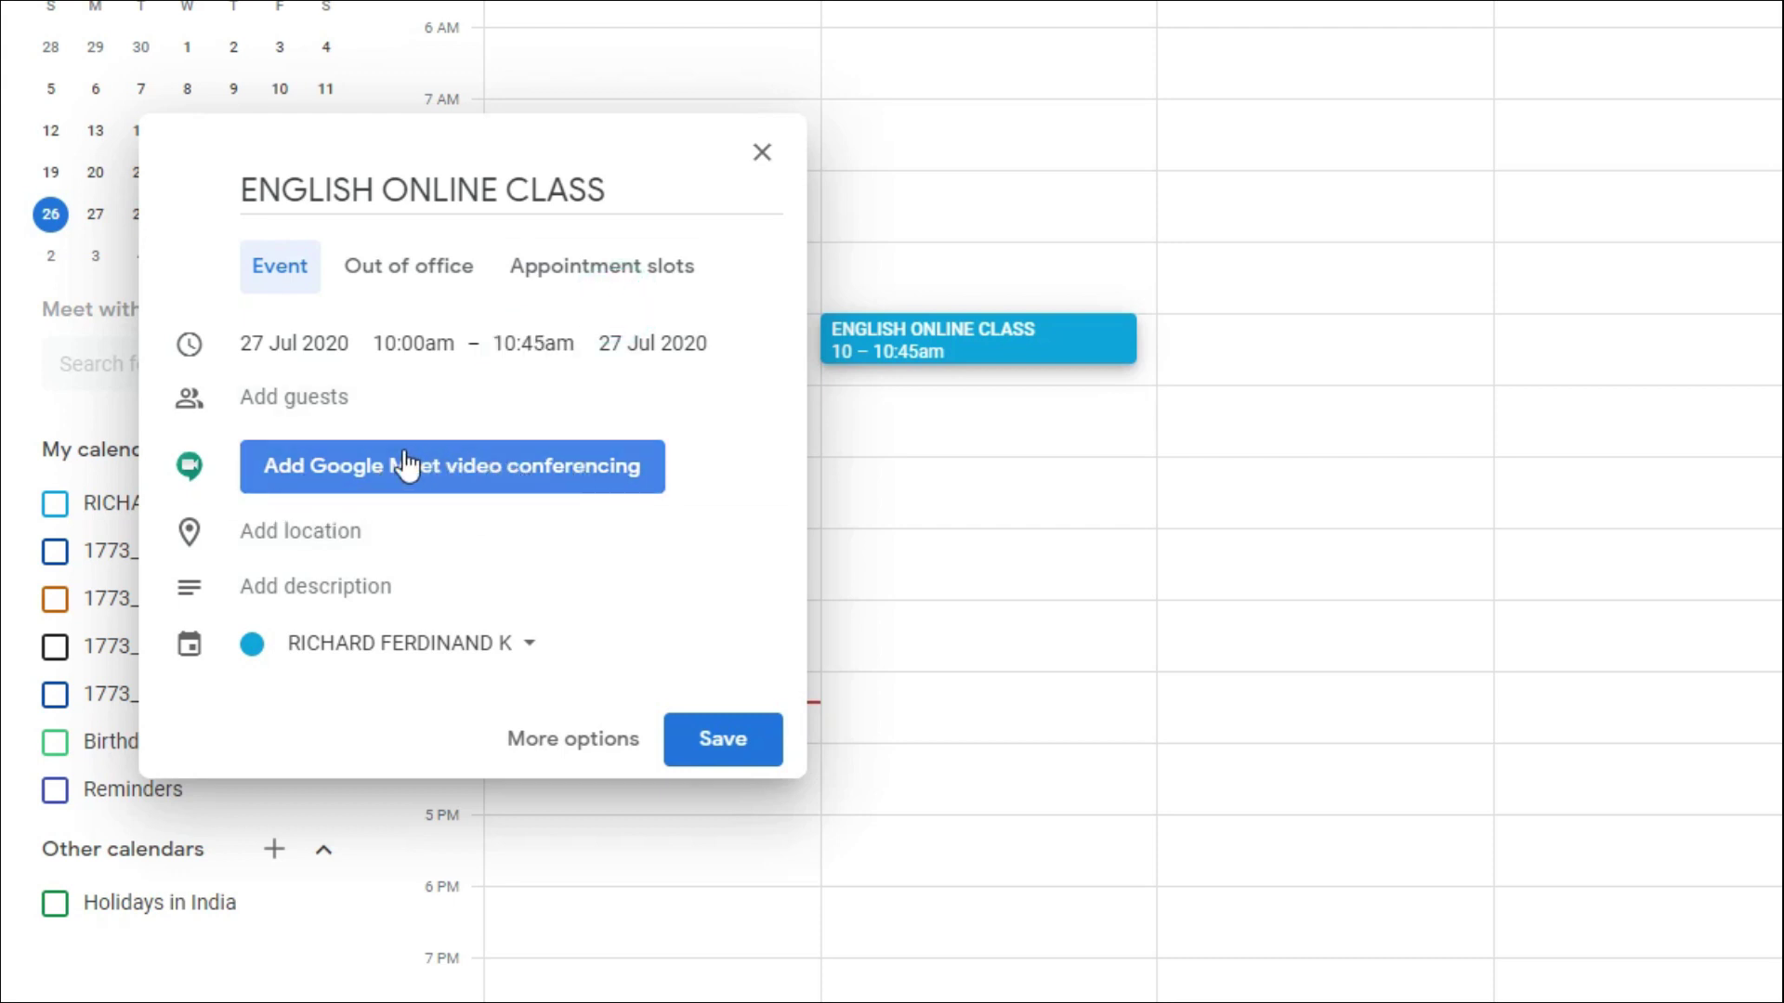
# - Add Google Meet video conferencing to the English event and save it to the dark blue 1773_ClassIIIA calendar
pyautogui.click(330, 481)
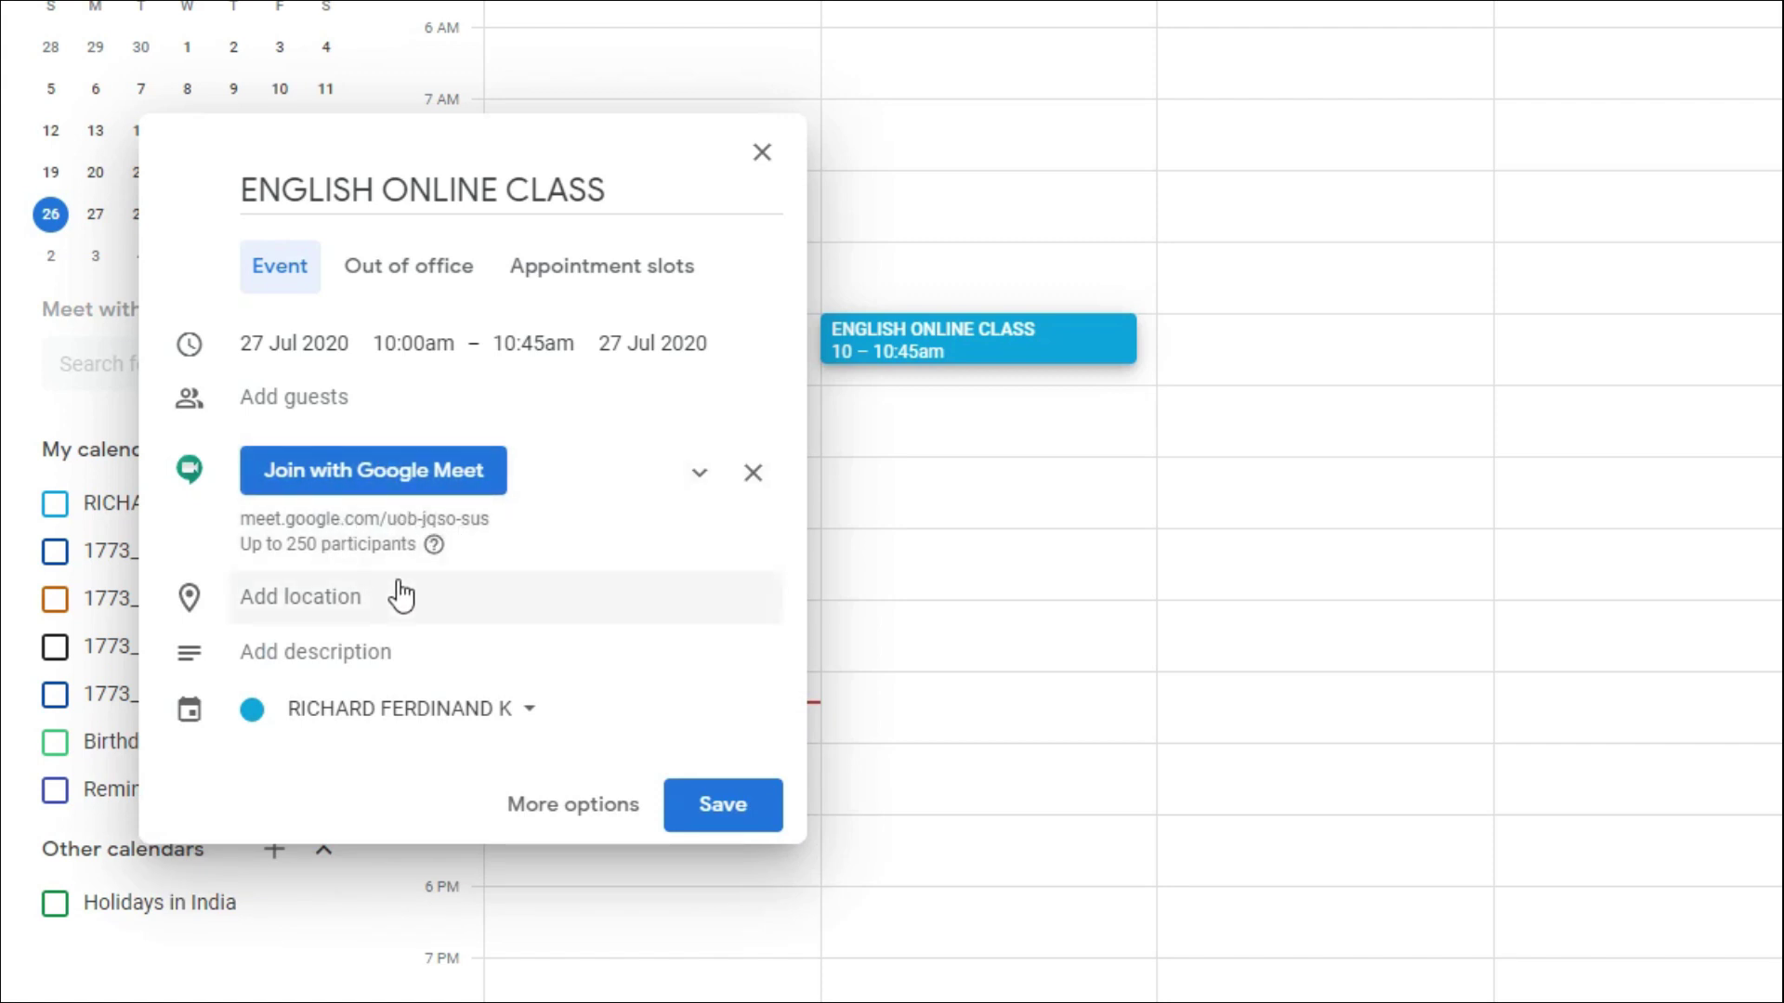
pyautogui.click(538, 711)
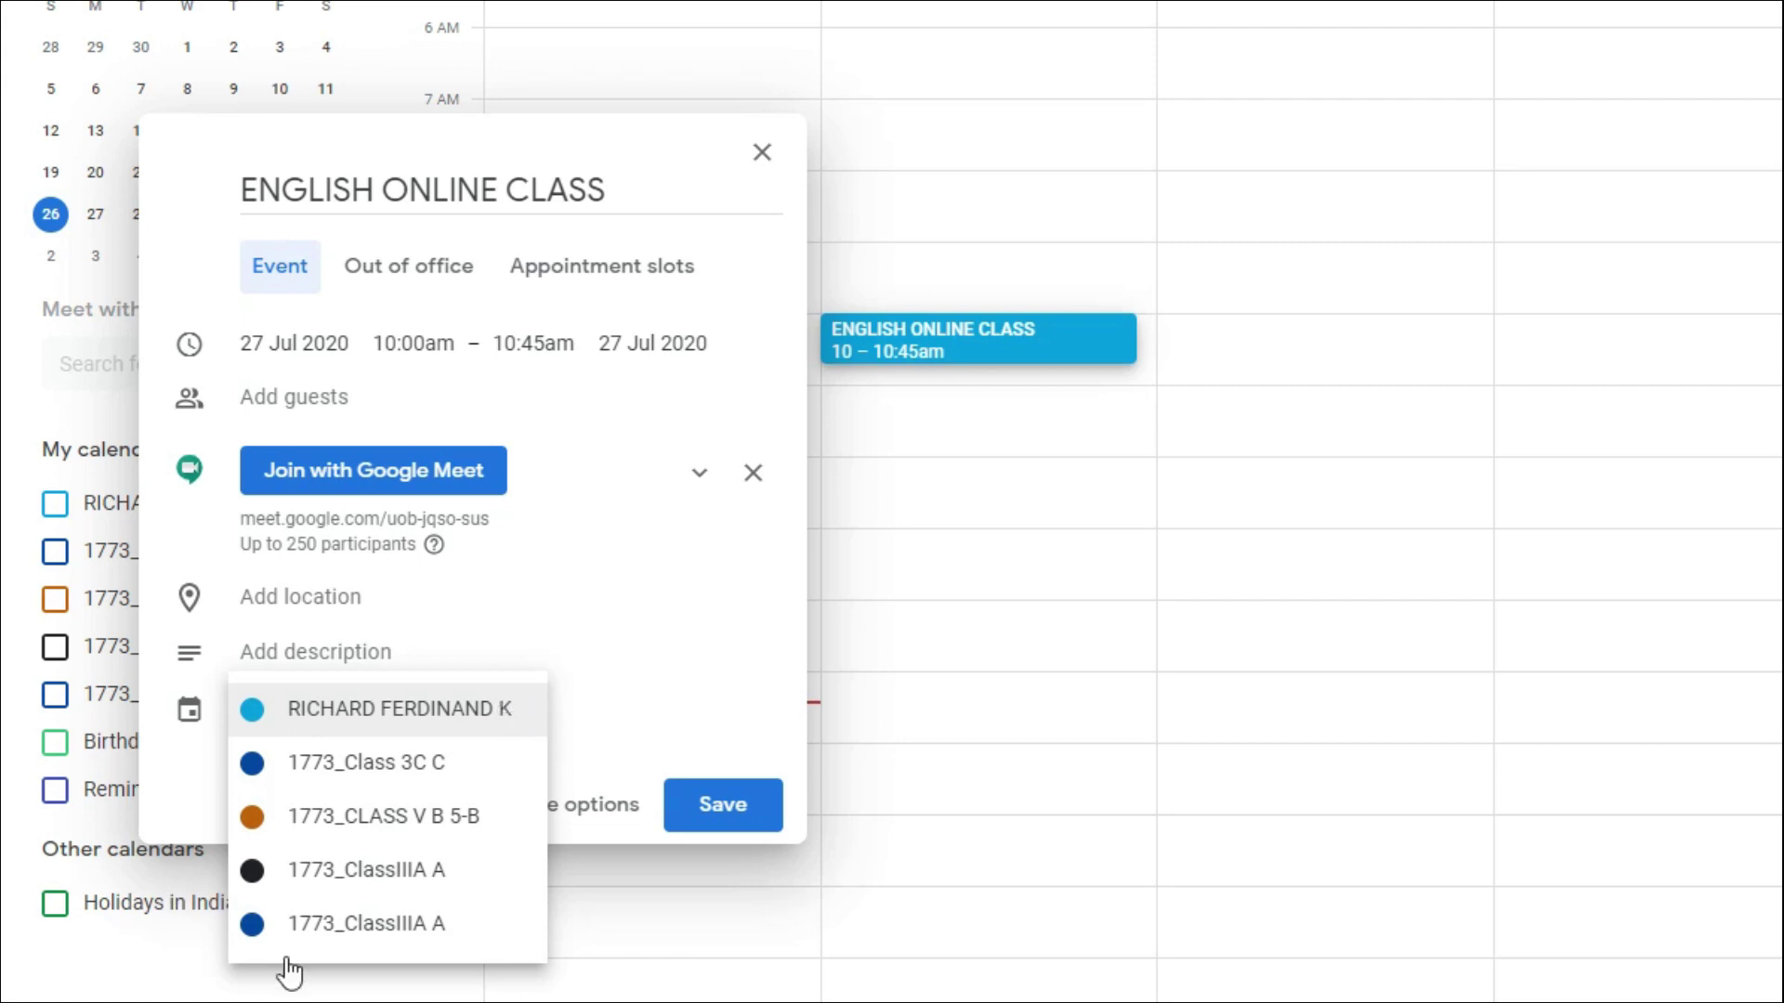
pyautogui.click(335, 925)
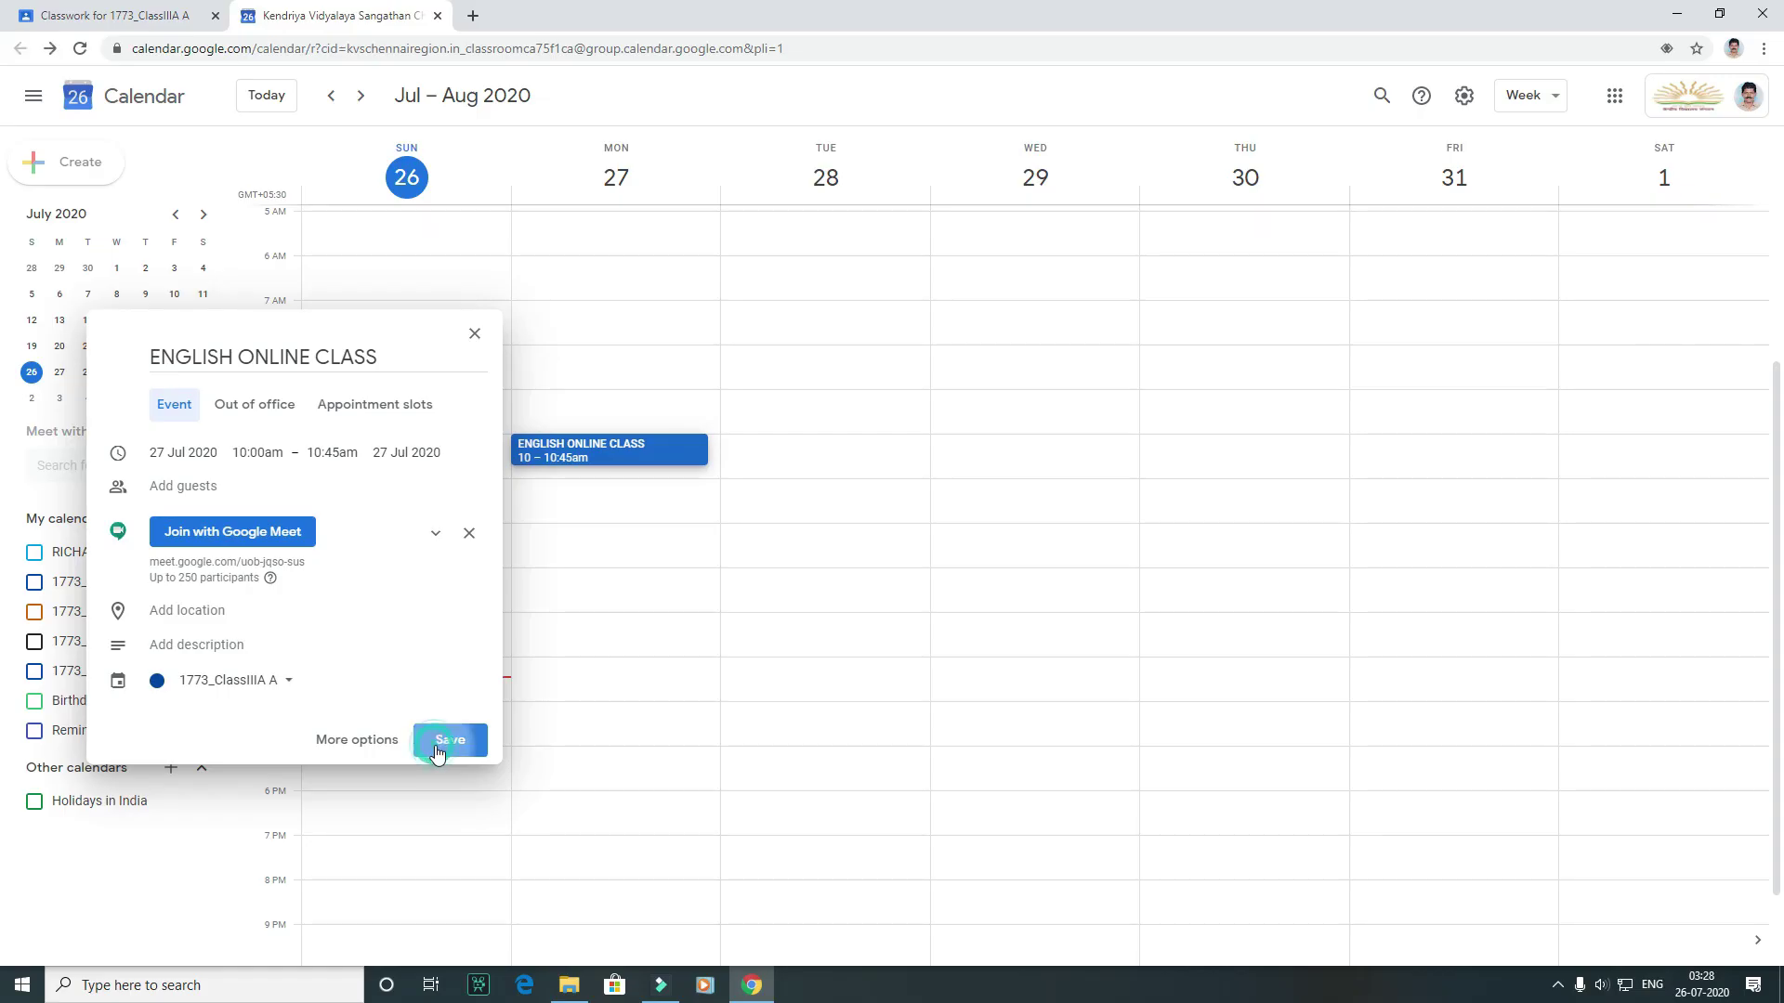
pyautogui.click(701, 822)
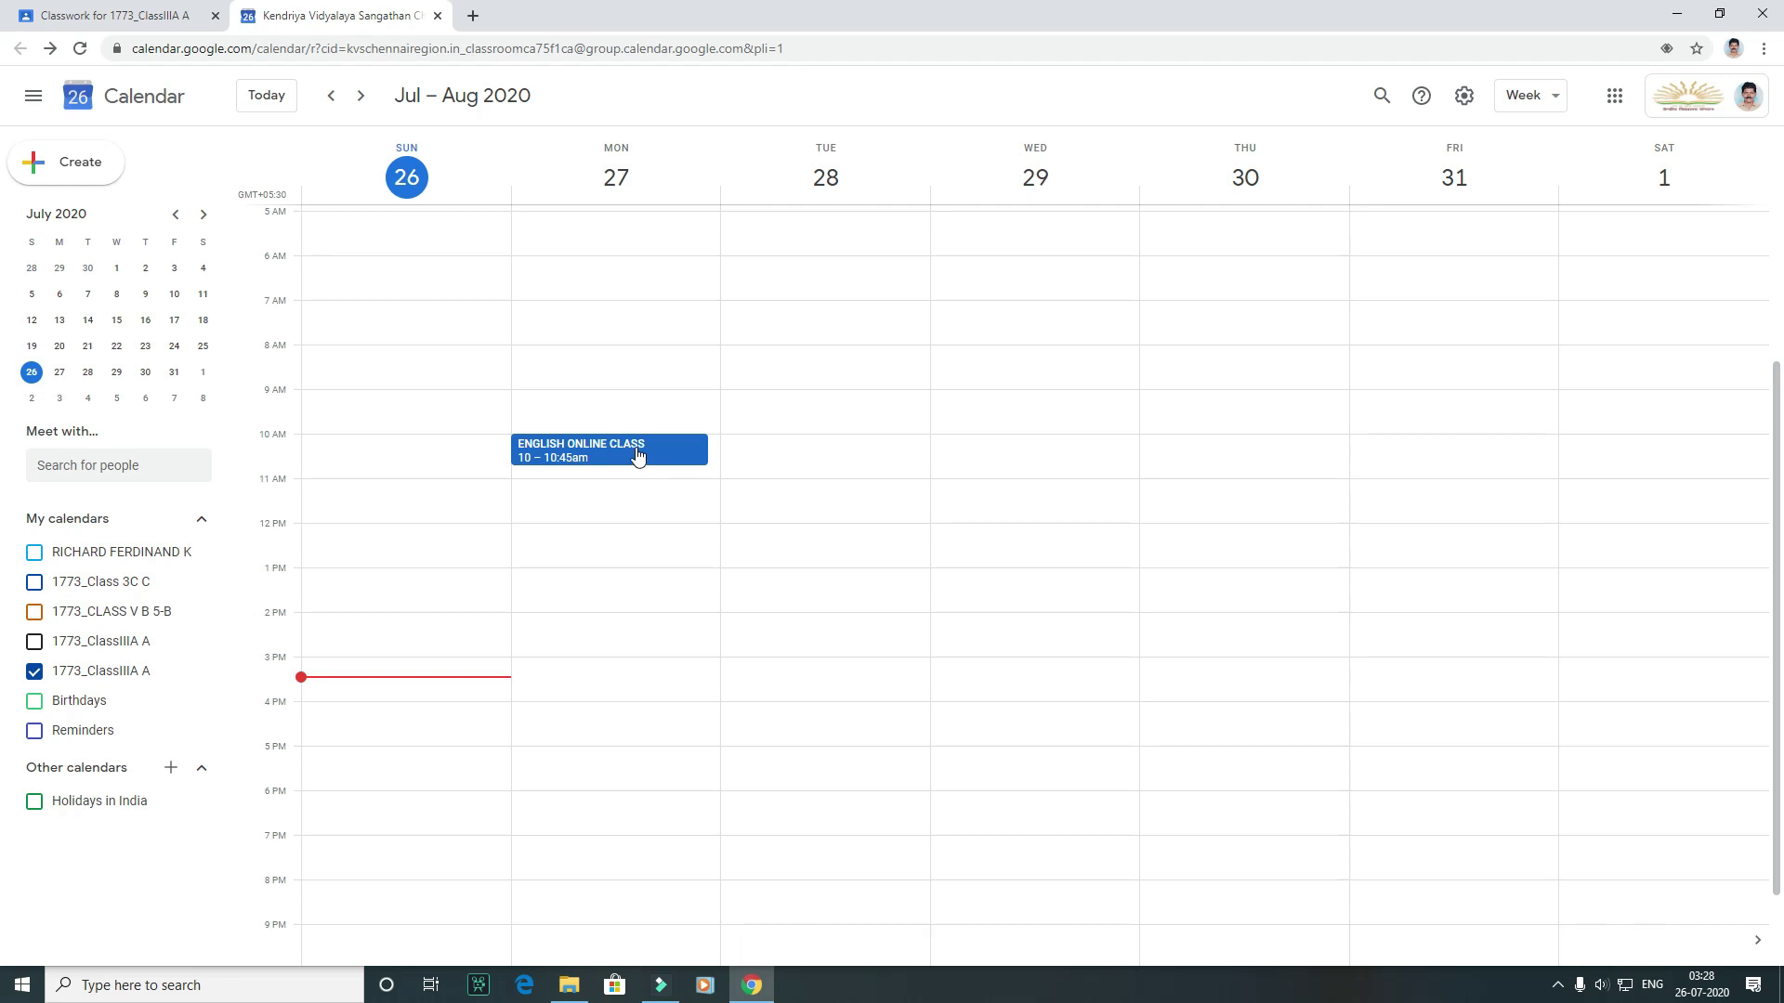
# - Open the saved ENGLISH ONLINE CLASS event for editing and examine its additional actions and guest permissions
pyautogui.rightClick(638, 455)
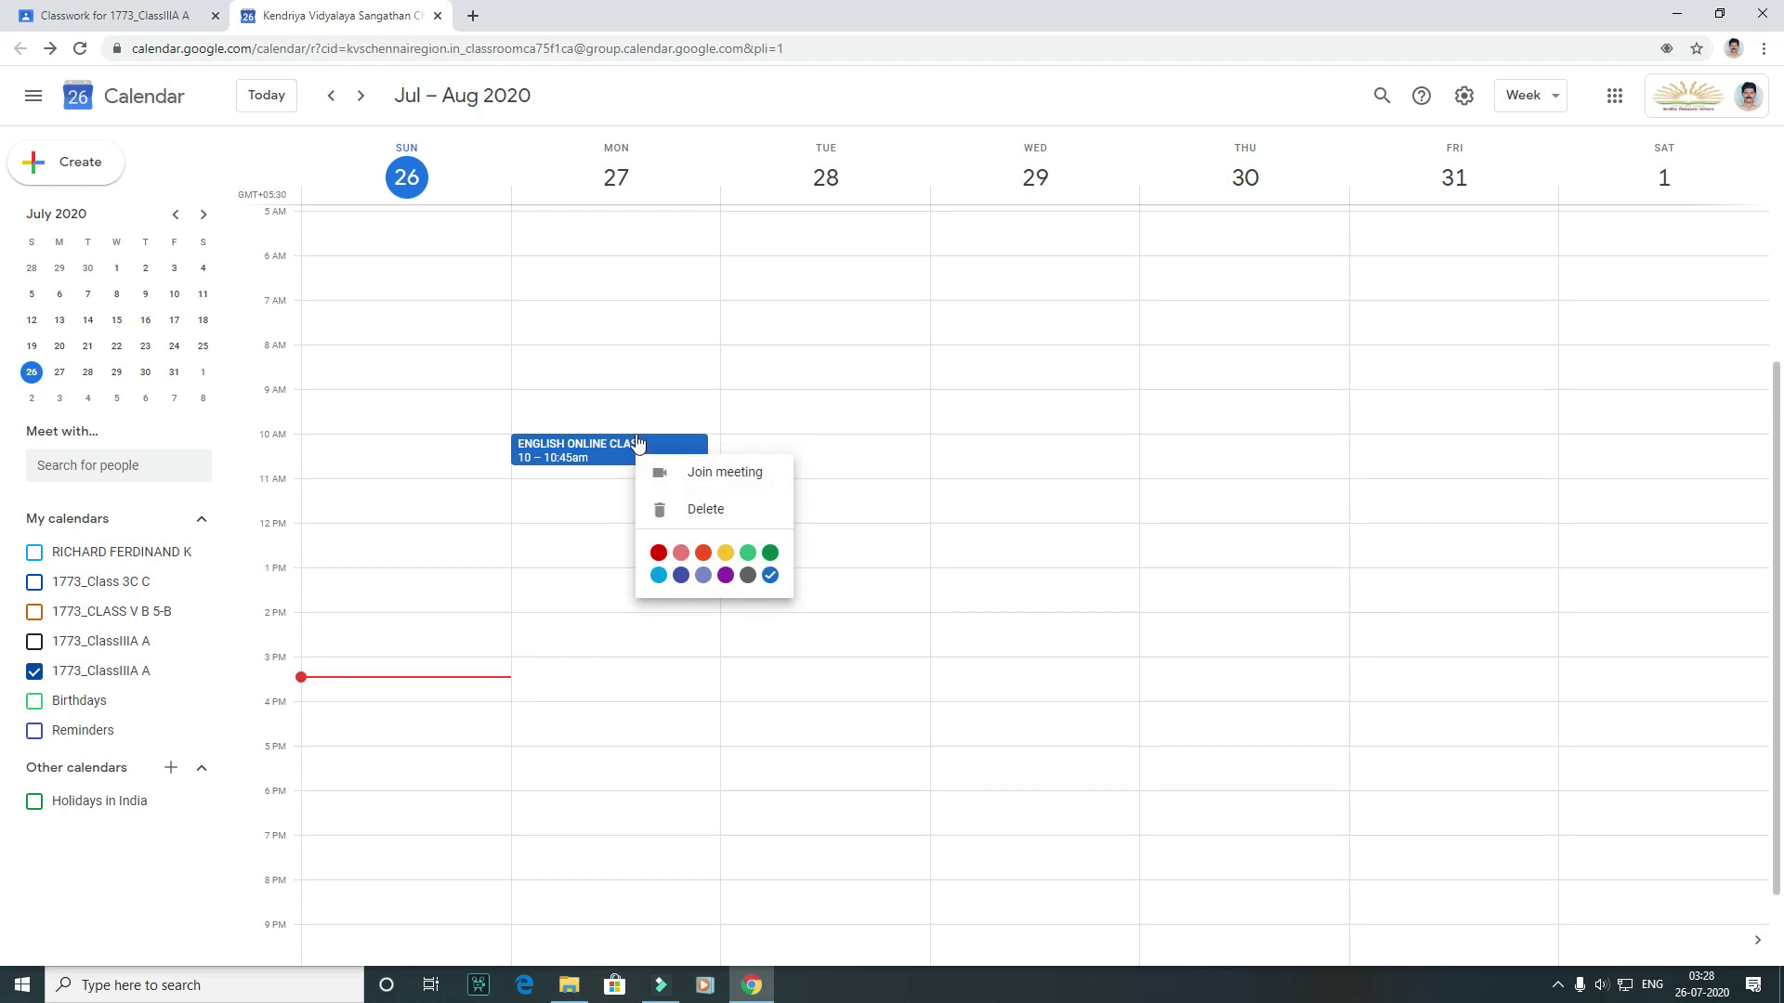
pyautogui.click(637, 443)
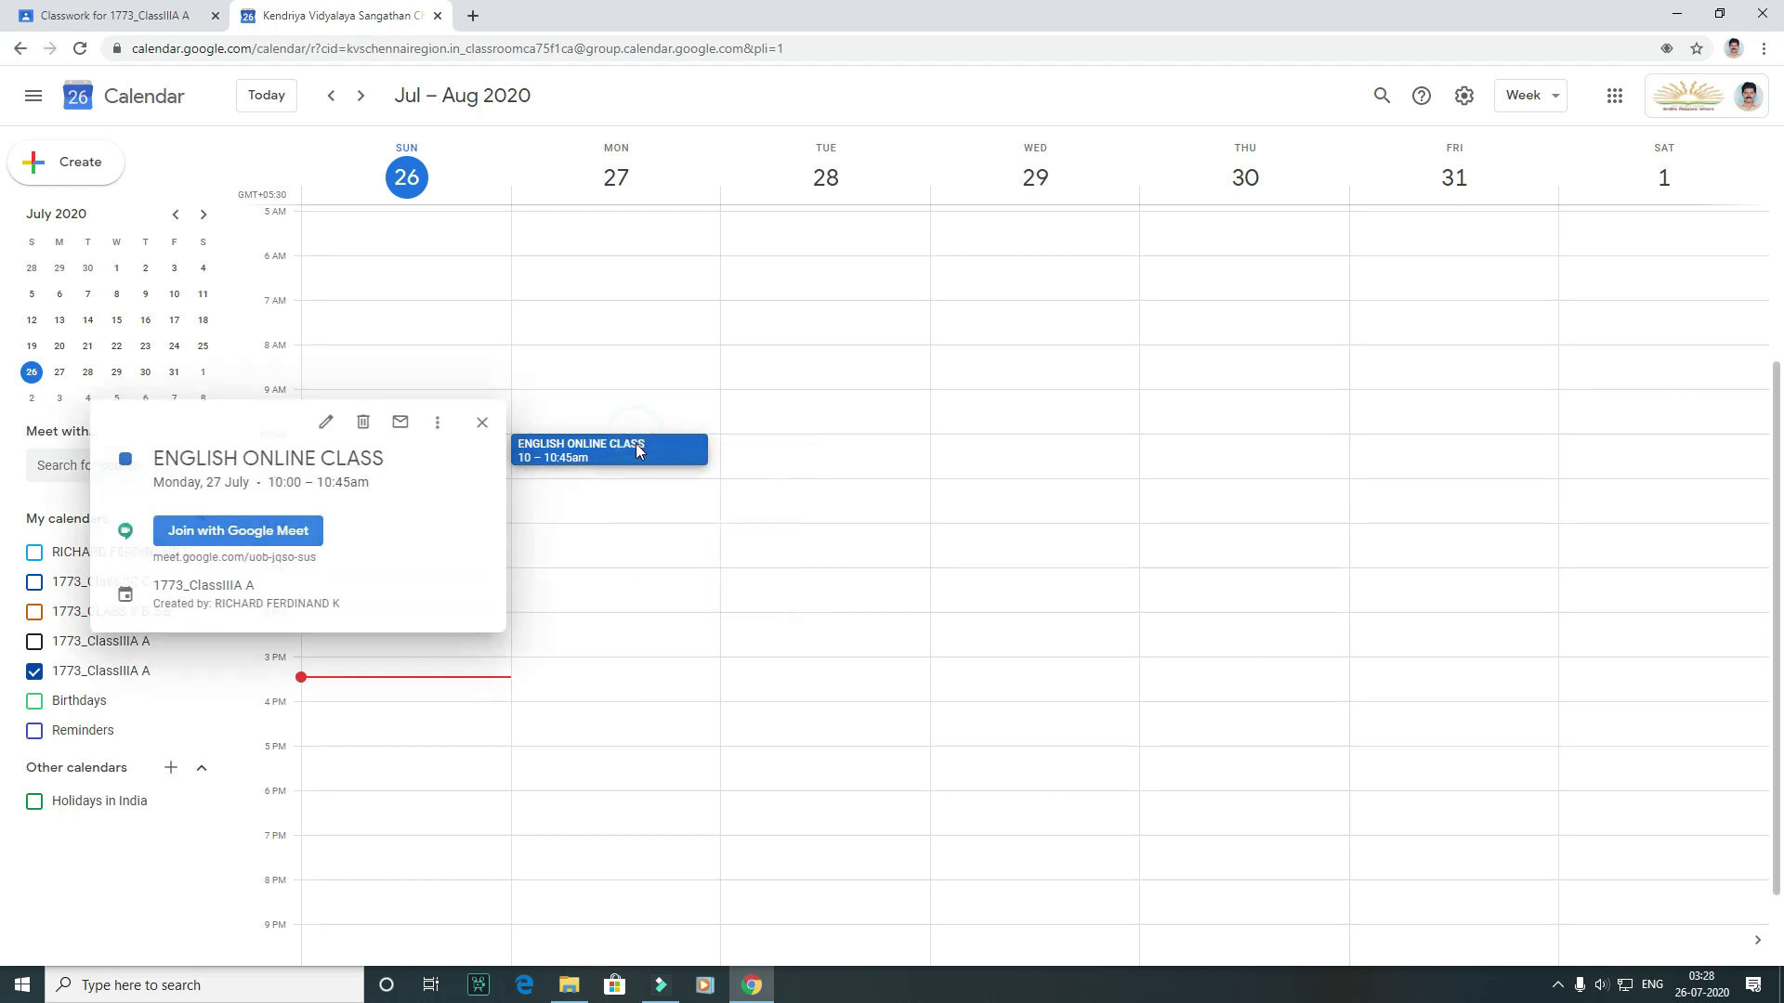
pyautogui.click(321, 425)
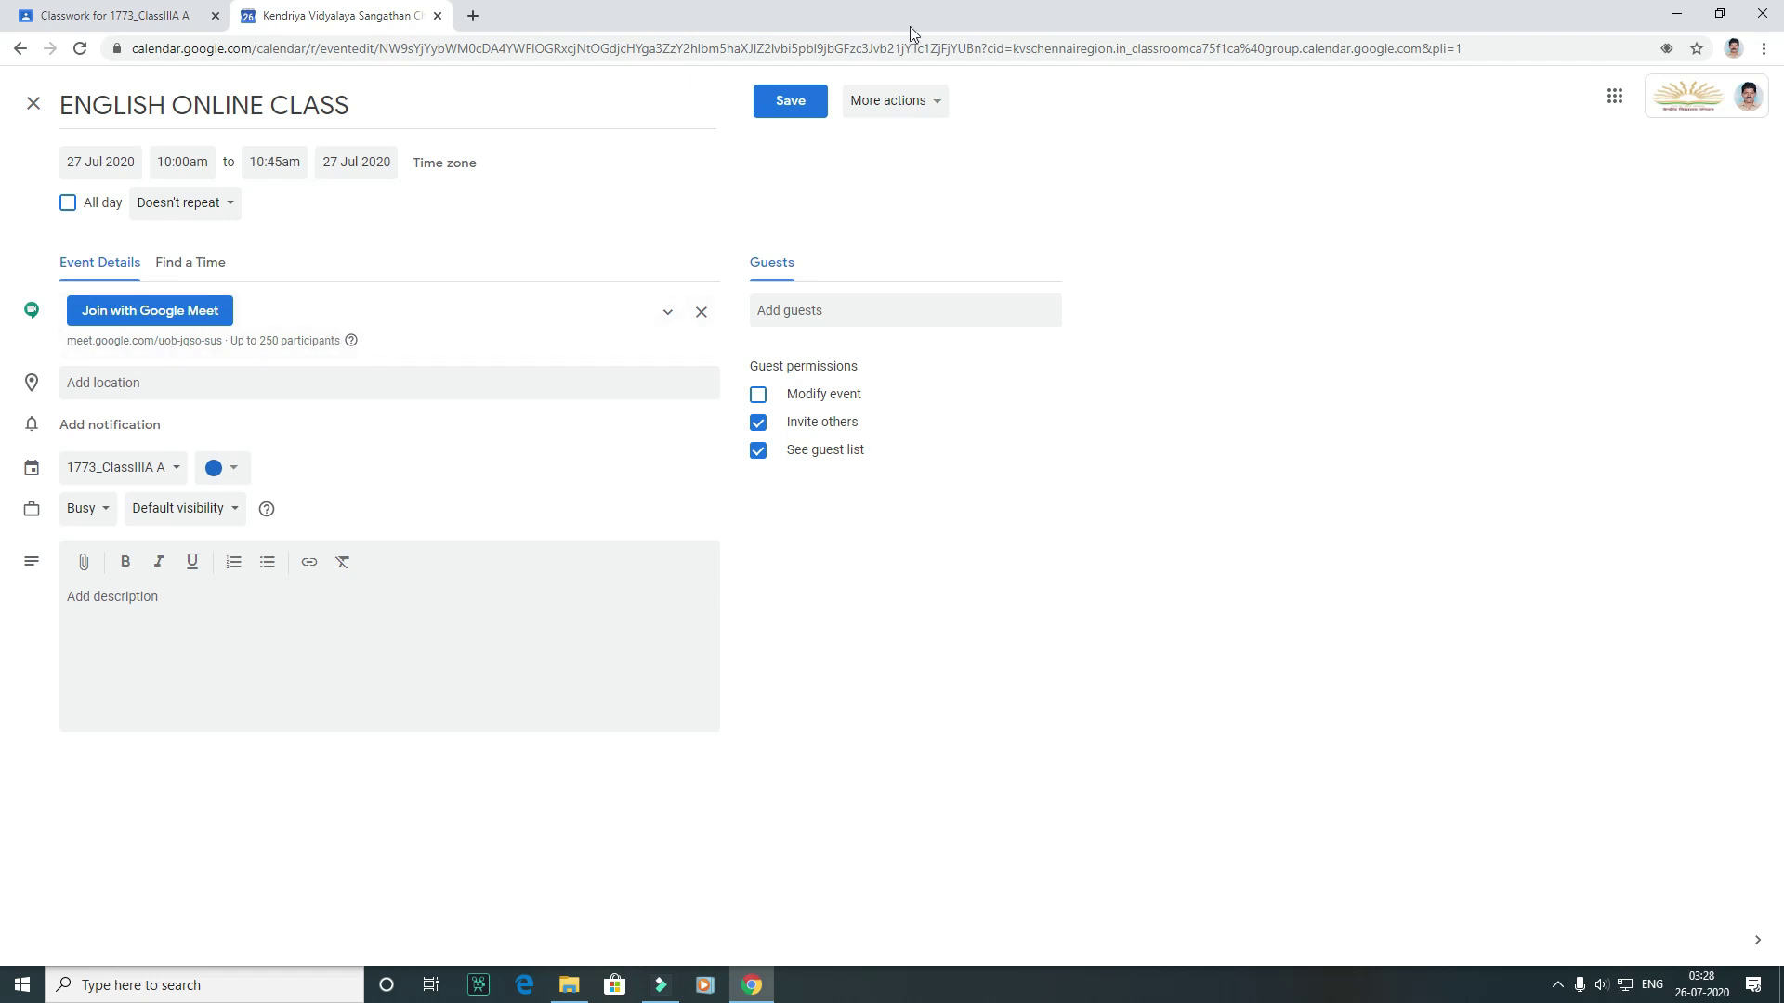
pyautogui.click(903, 107)
pyautogui.click(903, 105)
pyautogui.click(903, 105)
pyautogui.click(903, 105)
pyautogui.click(767, 426)
pyautogui.click(760, 426)
pyautogui.click(757, 453)
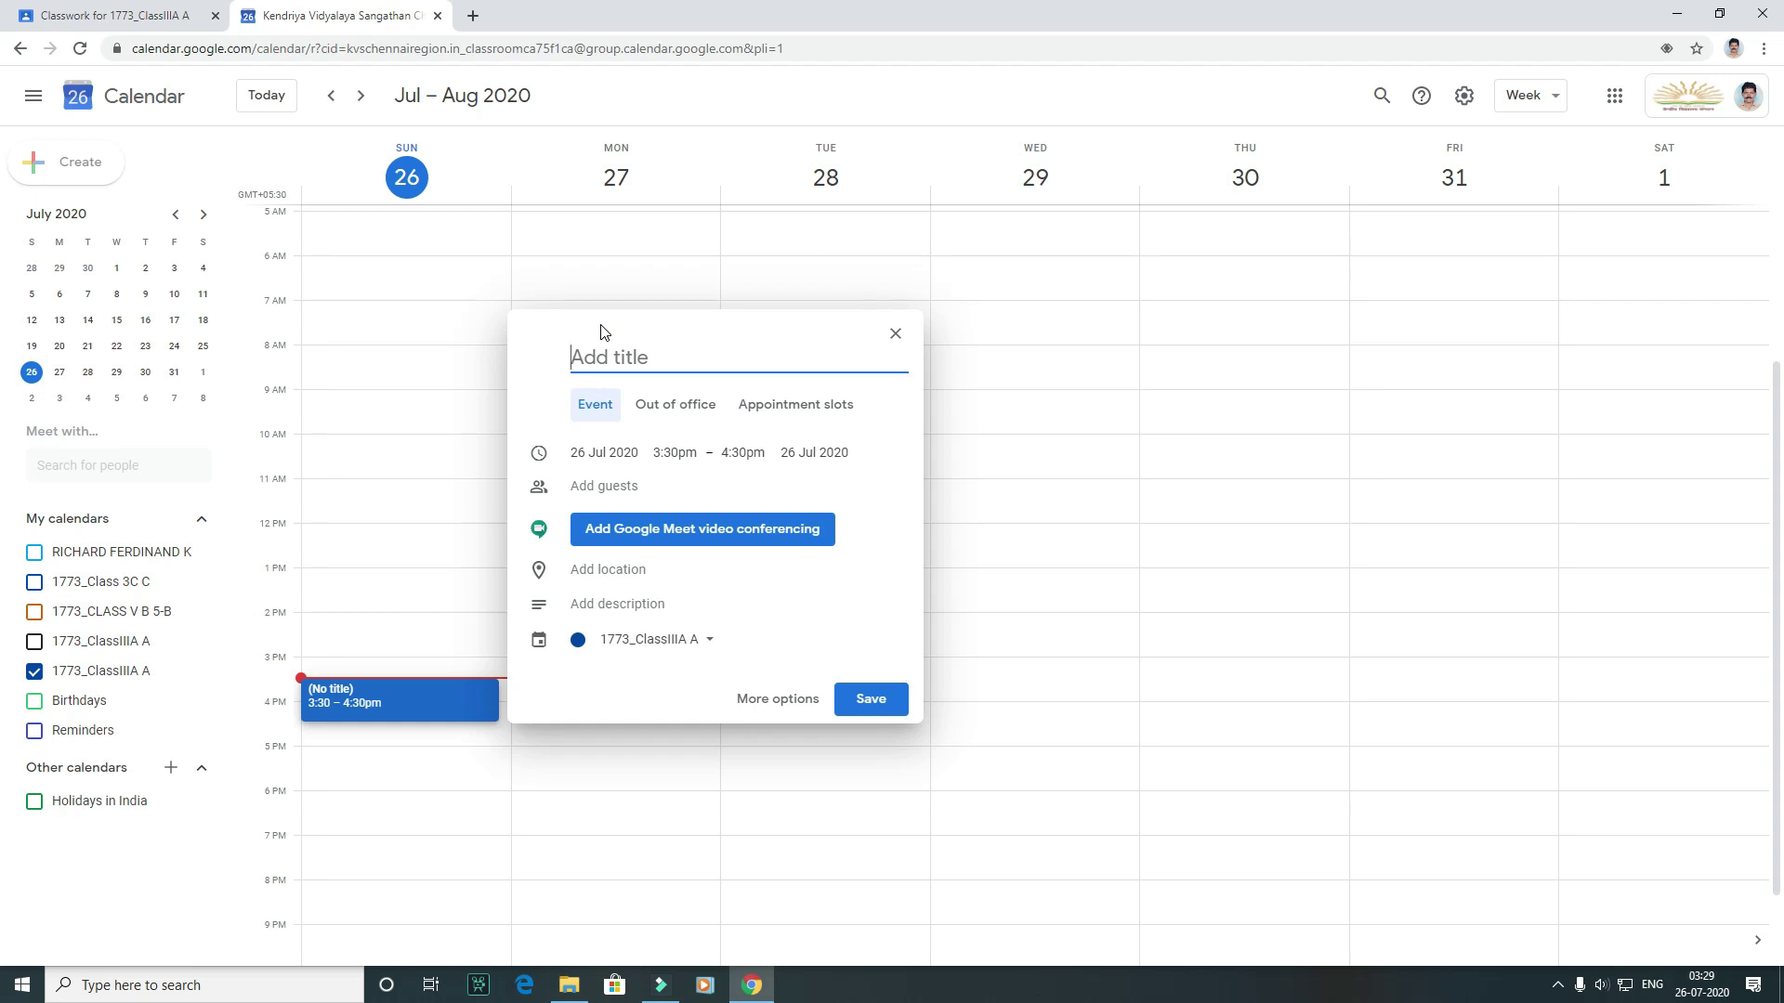
# - Create an event titled MATHS on 27 Jul 2020 from 10:00am to 10:45am in the 1773_ClassIIIA calendar
pyautogui.write('MATHS')
pyautogui.click(593, 453)
pyautogui.click(624, 649)
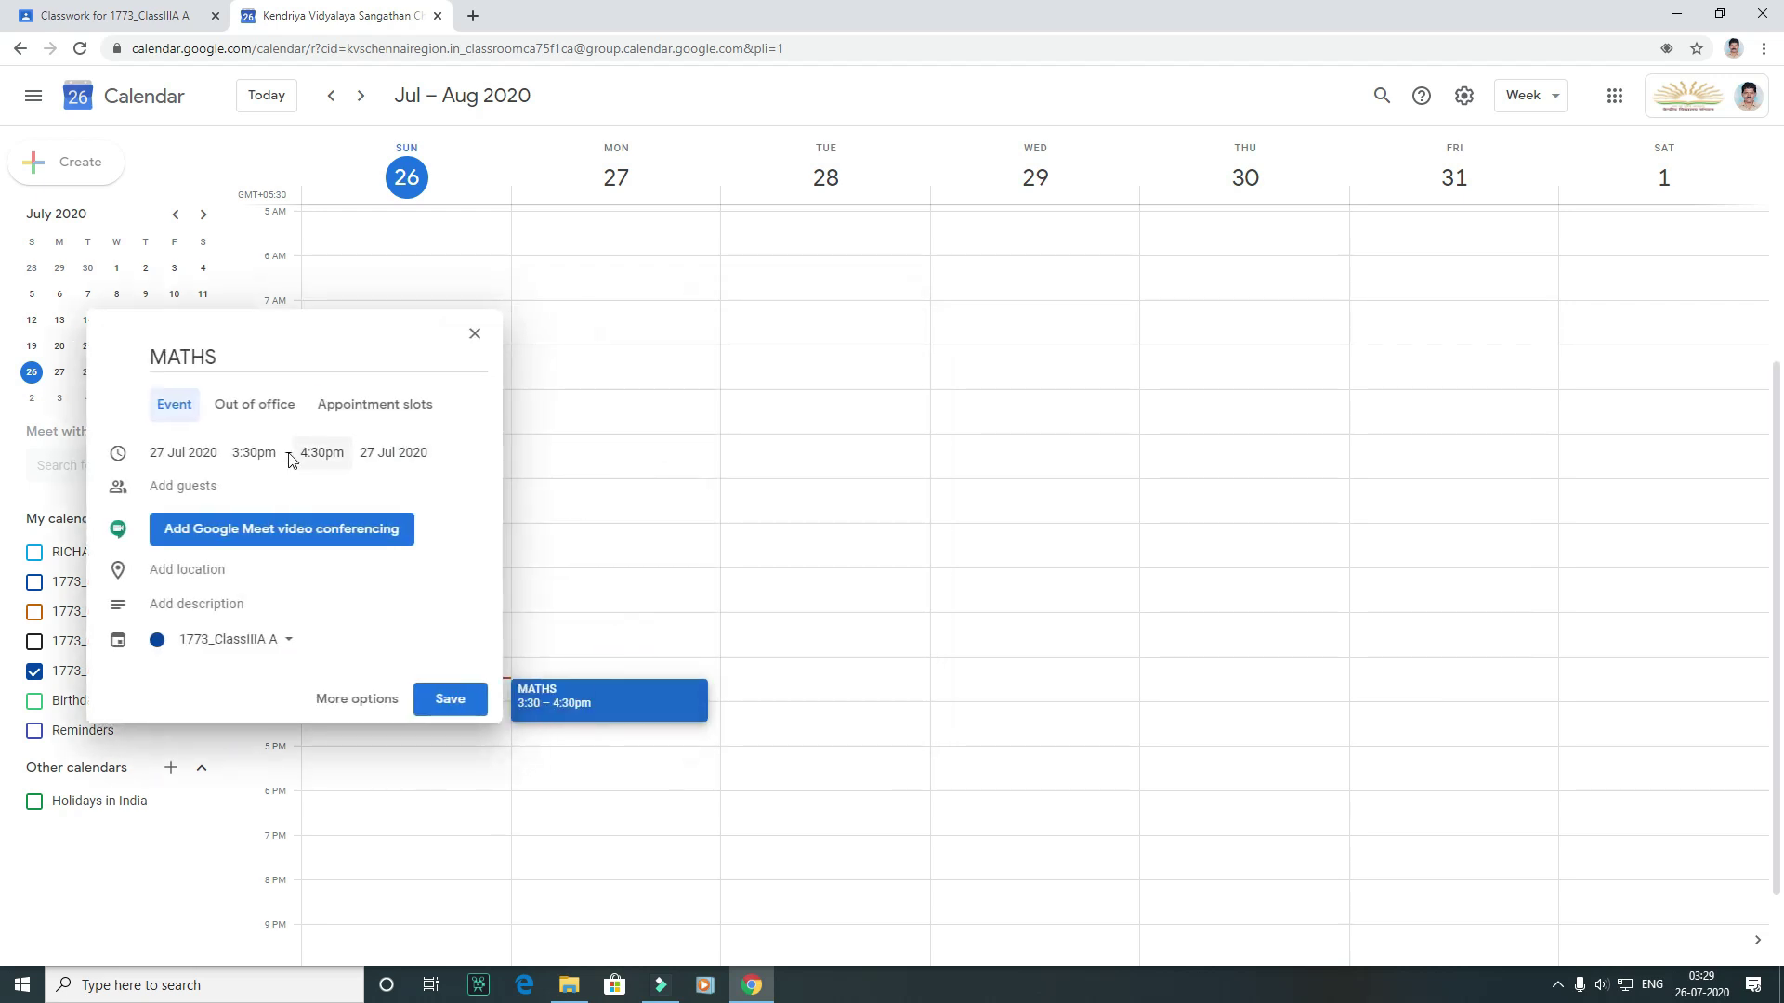
pyautogui.click(253, 453)
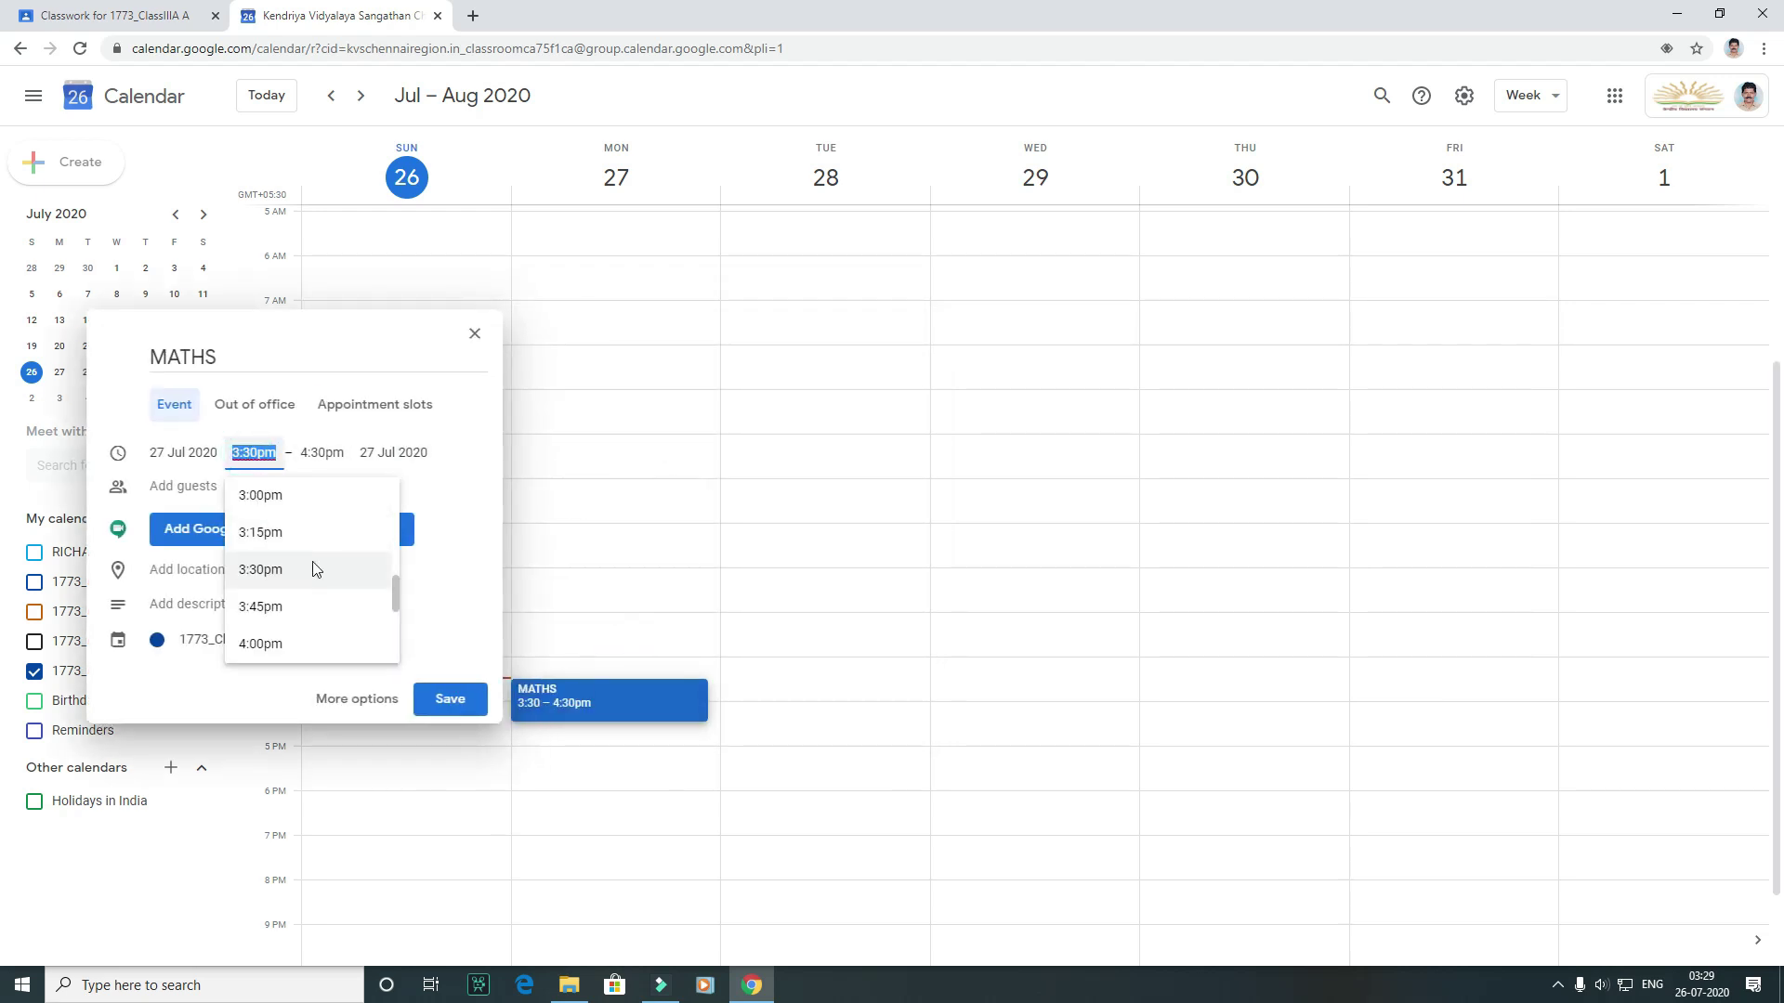
pyautogui.scroll(9, 311, 557)
pyautogui.click(292, 500)
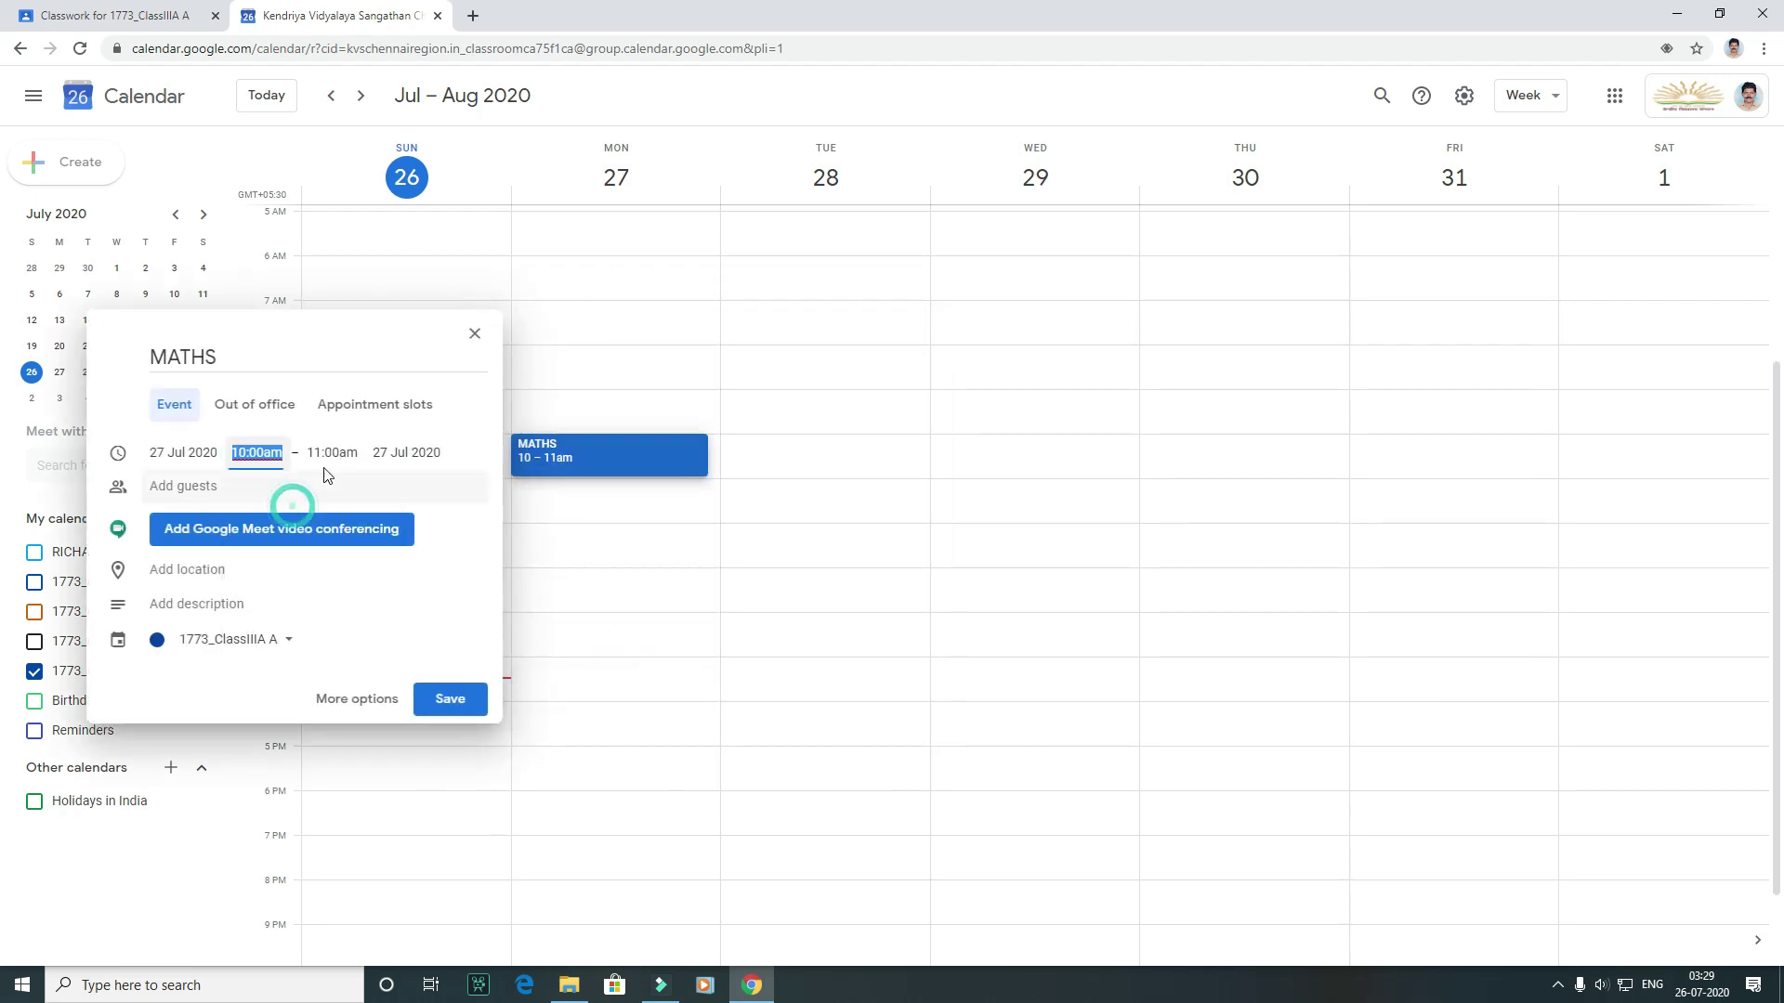
pyautogui.click(330, 461)
pyautogui.click(346, 525)
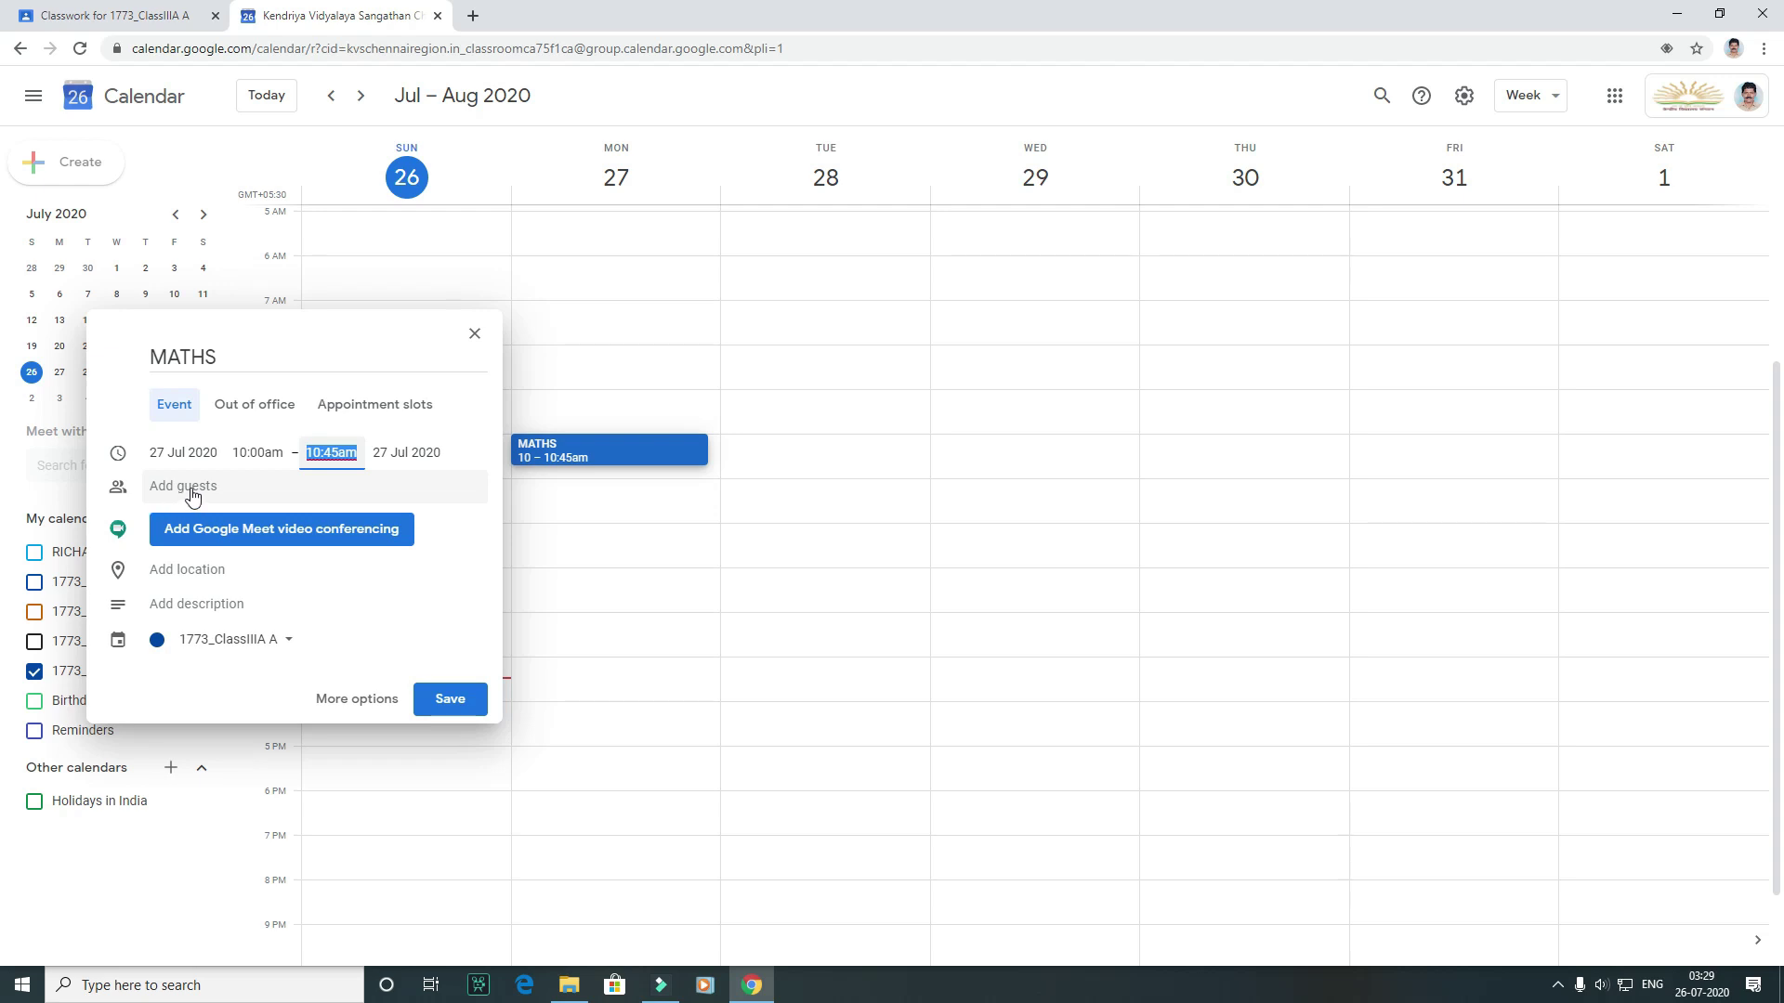
# - Add Google Meet video conferencing to the MATHS event and open its full event options
pyautogui.click(296, 532)
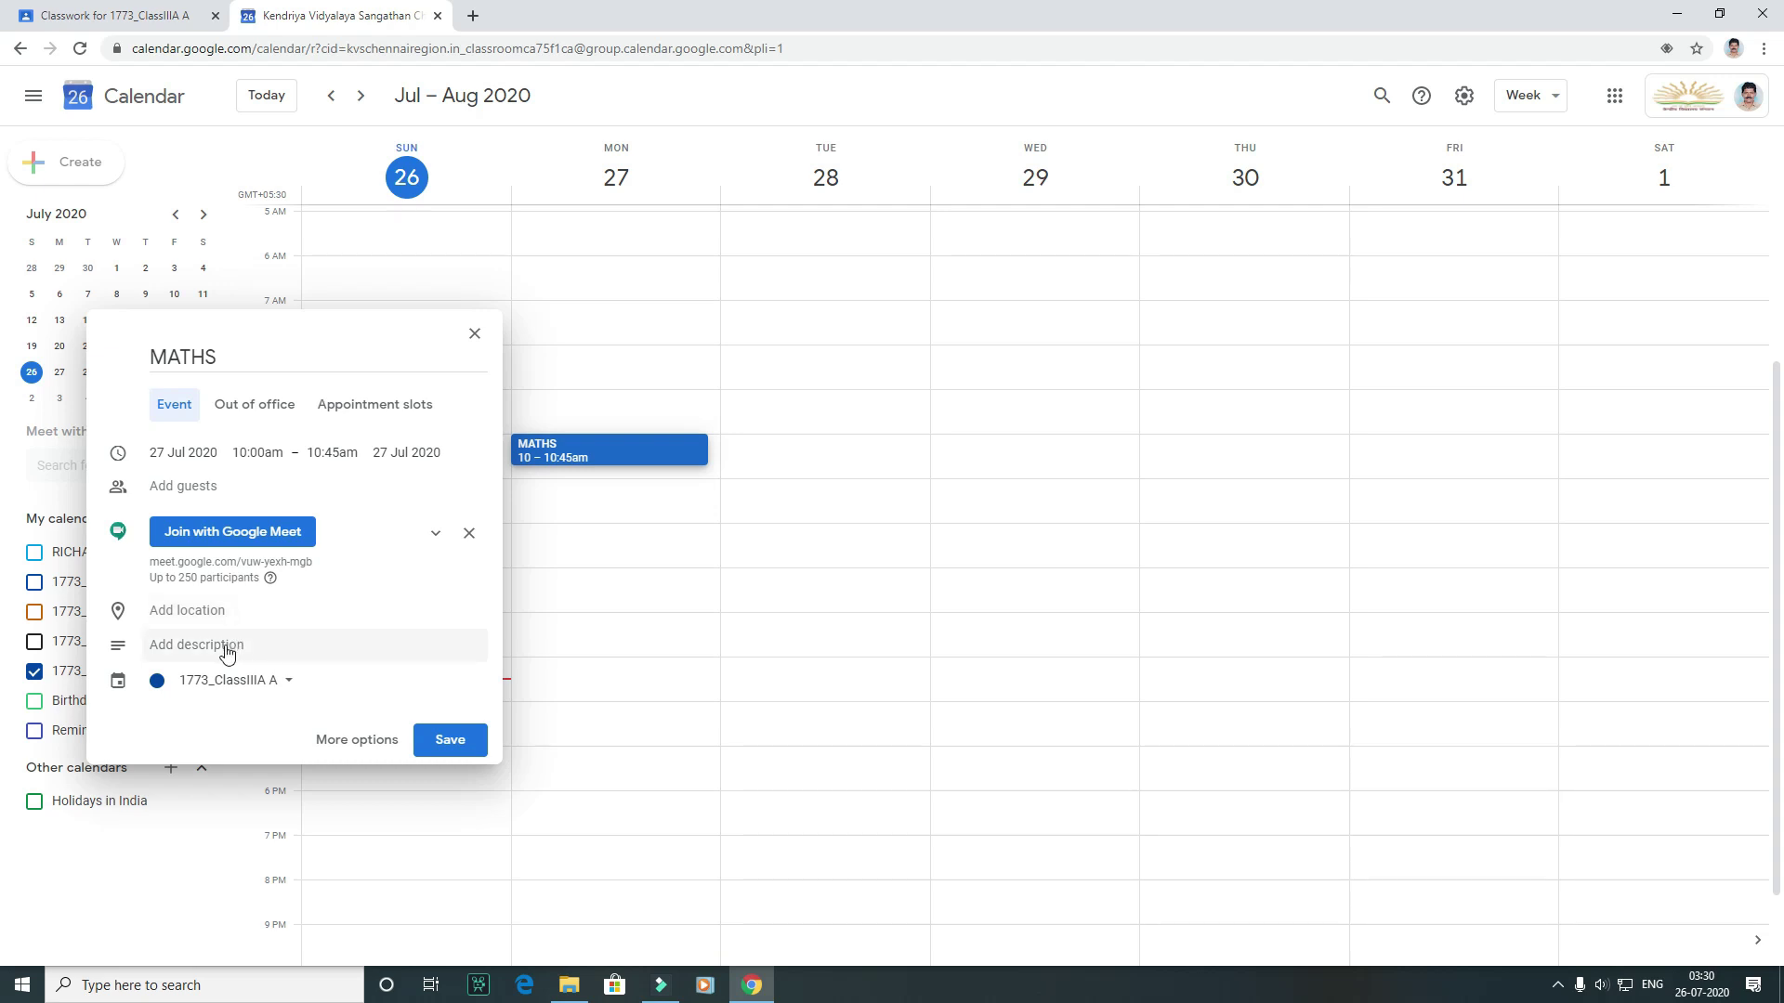
pyautogui.click(361, 743)
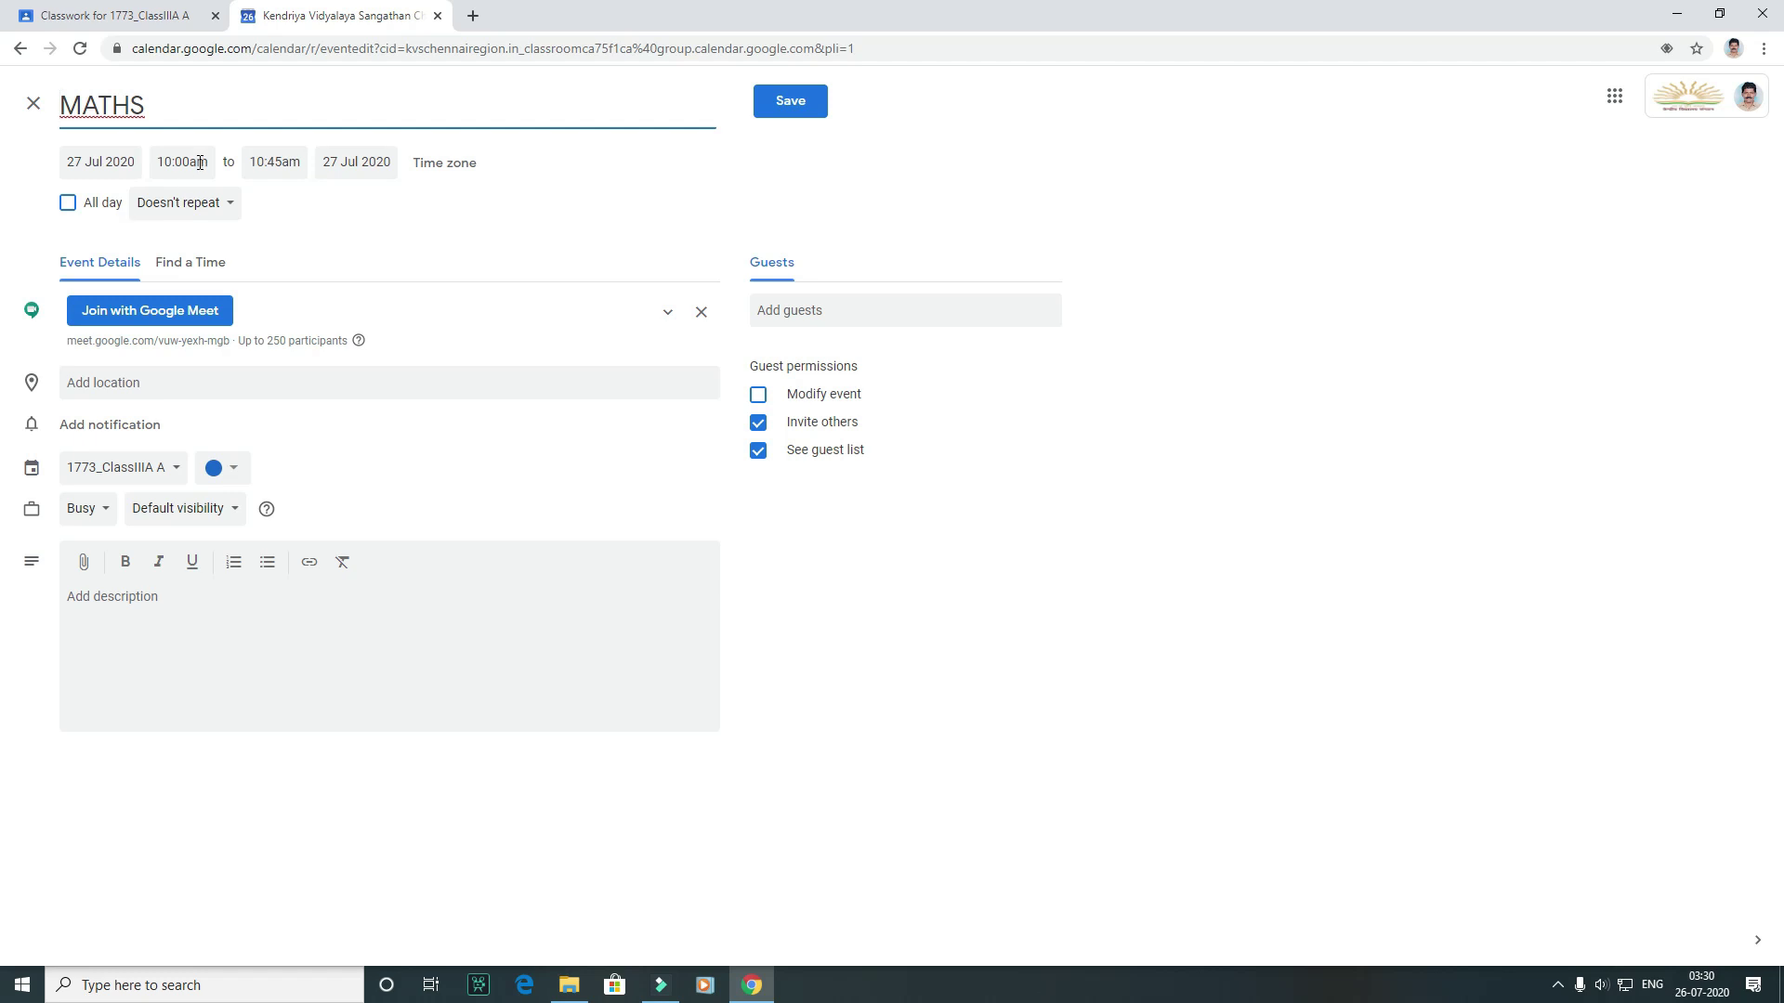
pyautogui.click(149, 208)
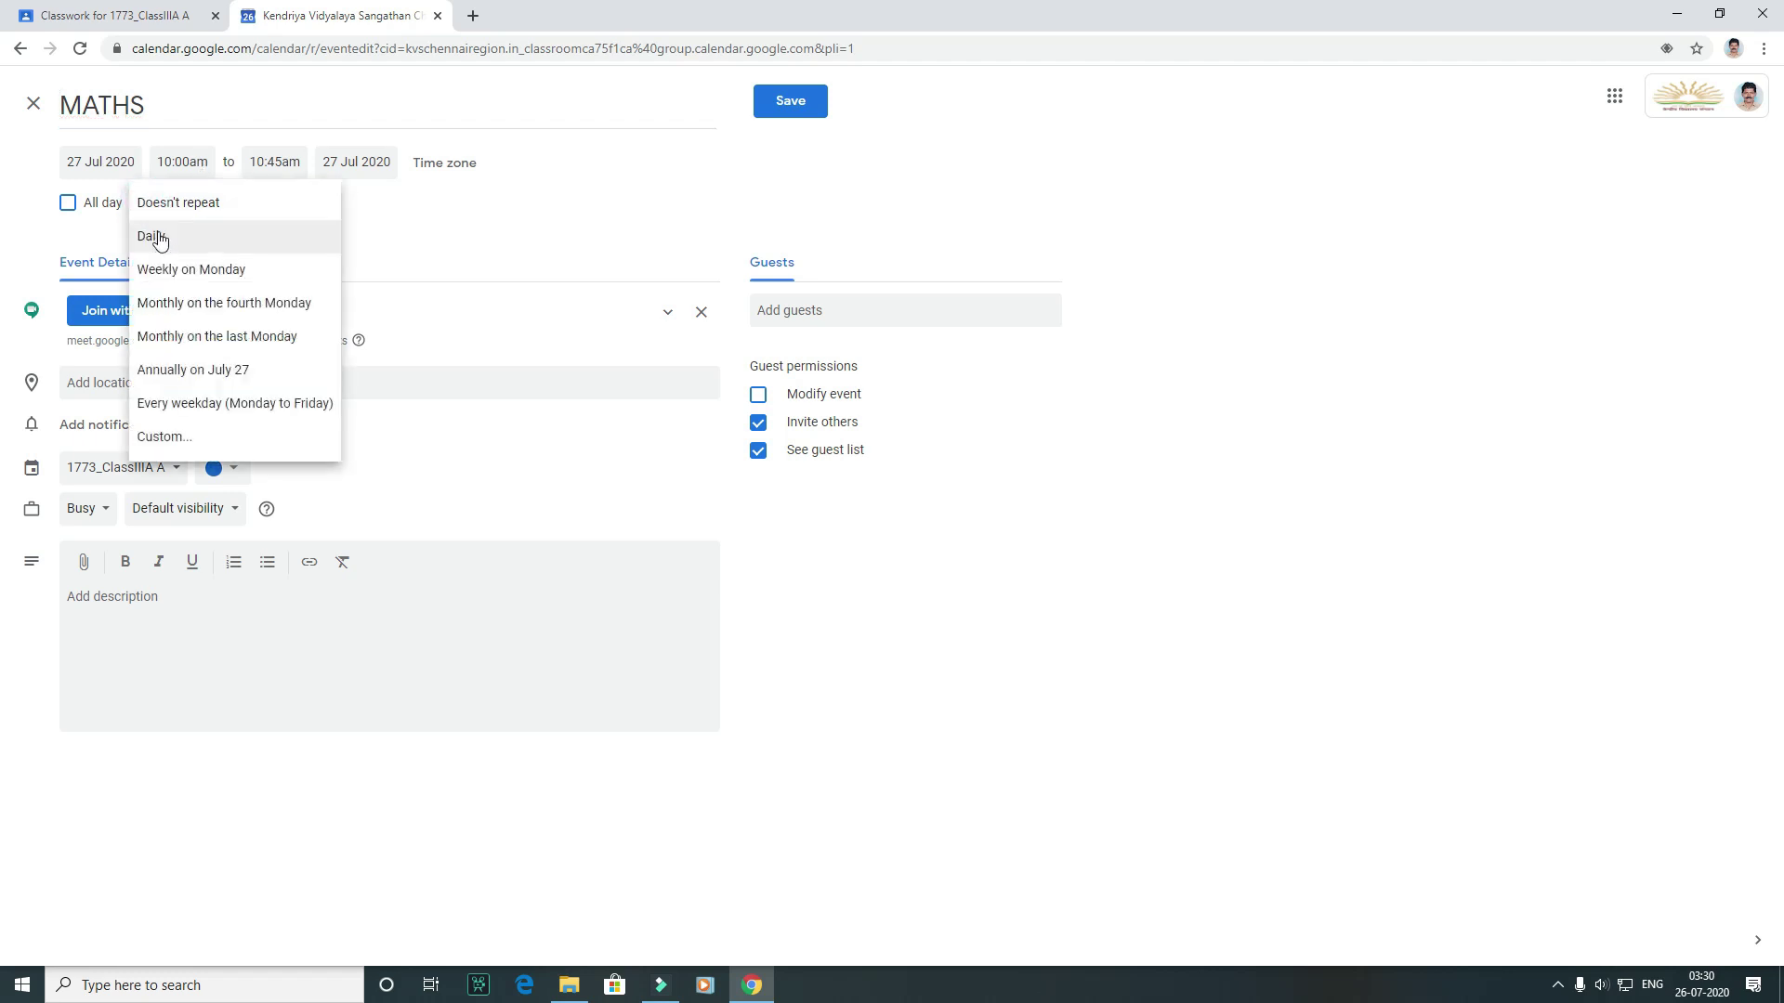
pyautogui.click(165, 436)
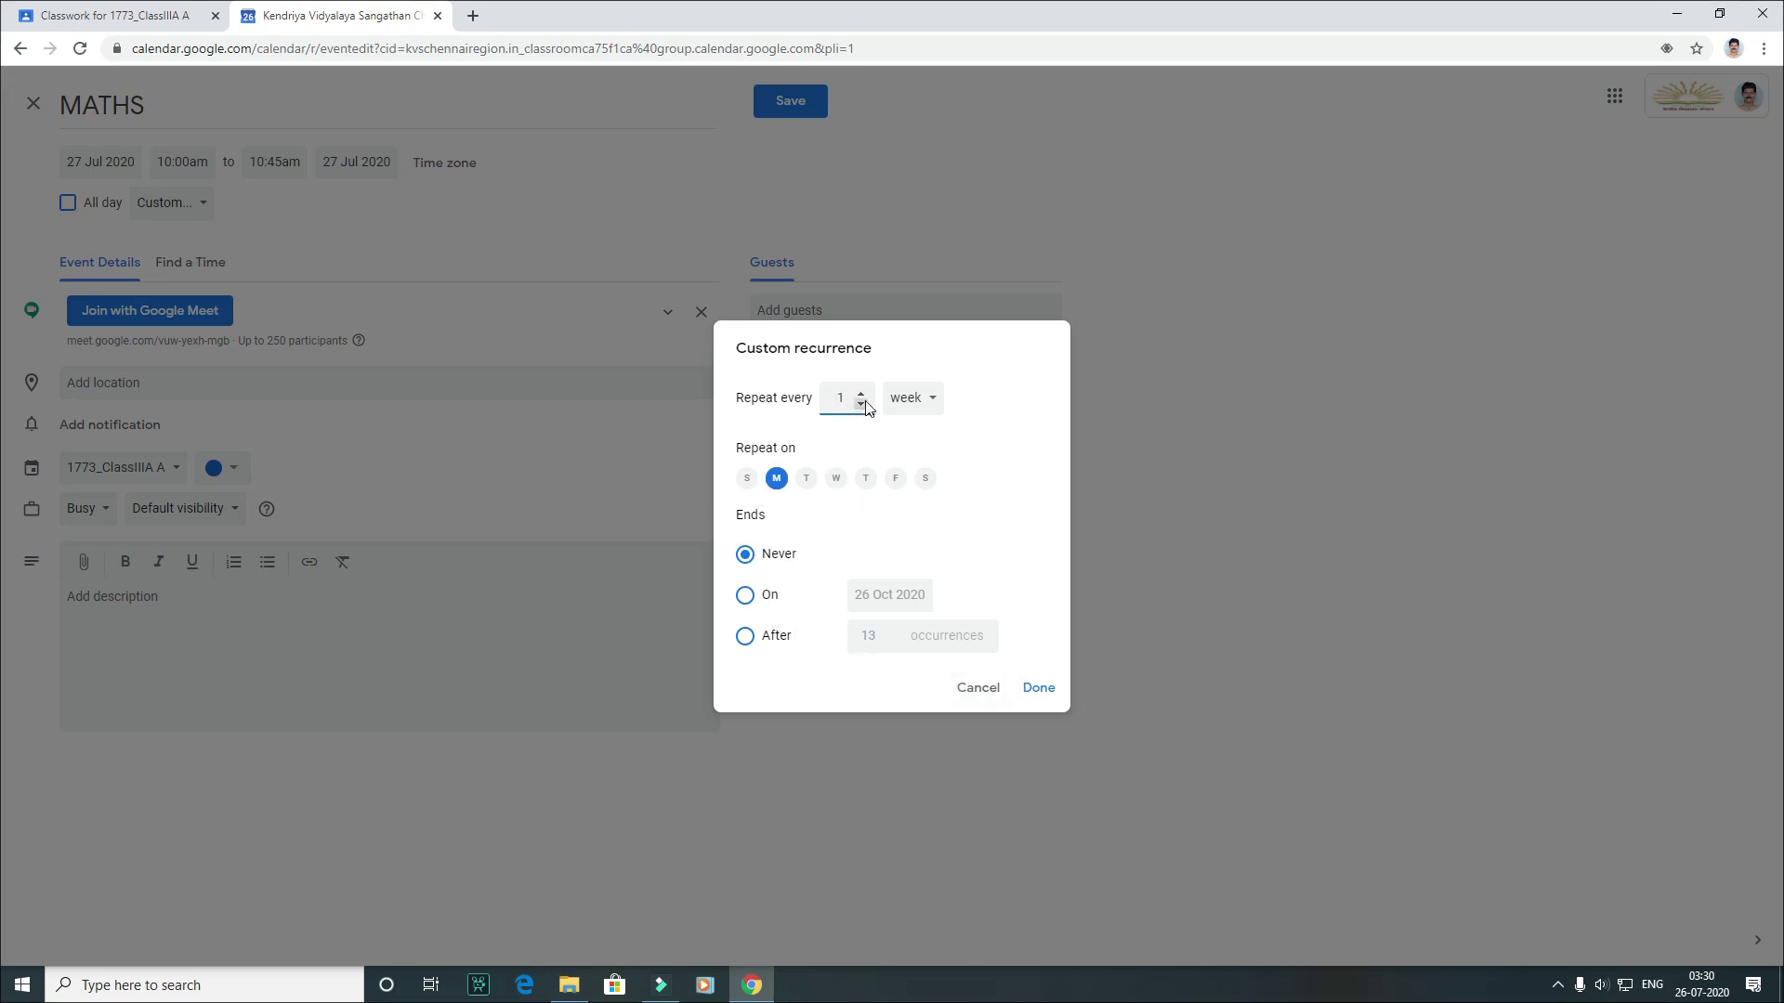
pyautogui.click(977, 688)
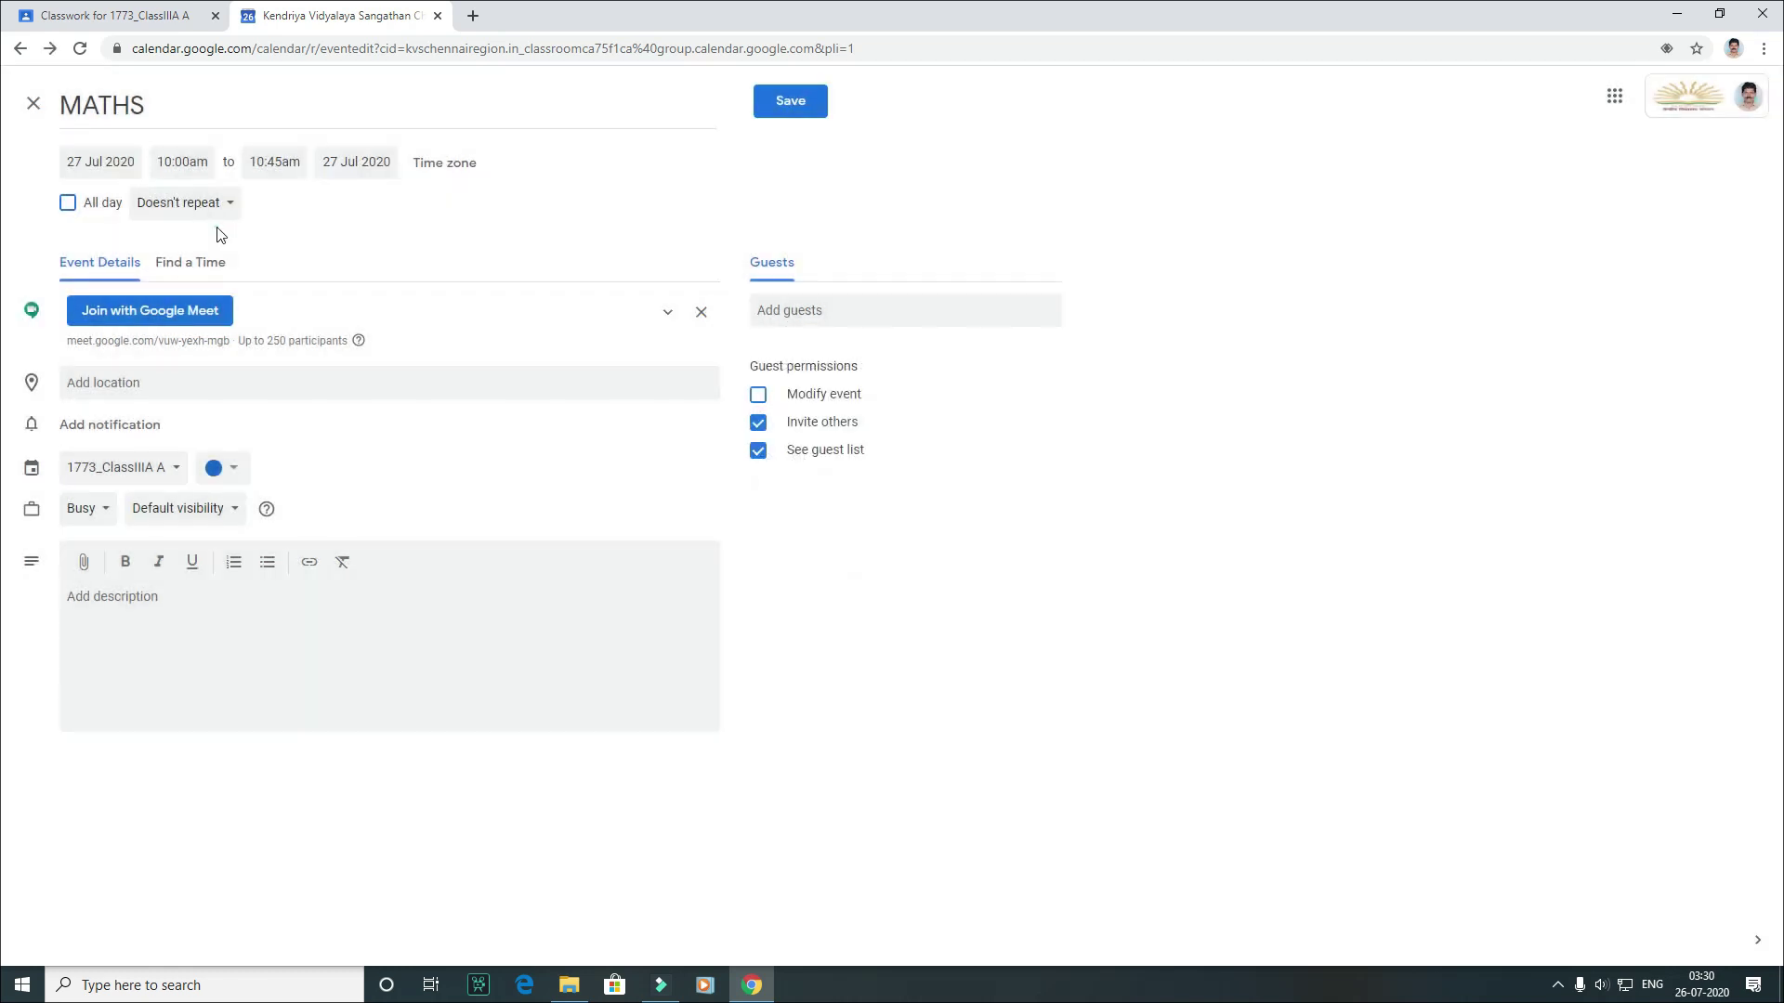
# - Give the MATHS event a custom weekly recurrence on Monday, Wednesday, Thursday and Saturday
pyautogui.click(195, 203)
pyautogui.click(194, 438)
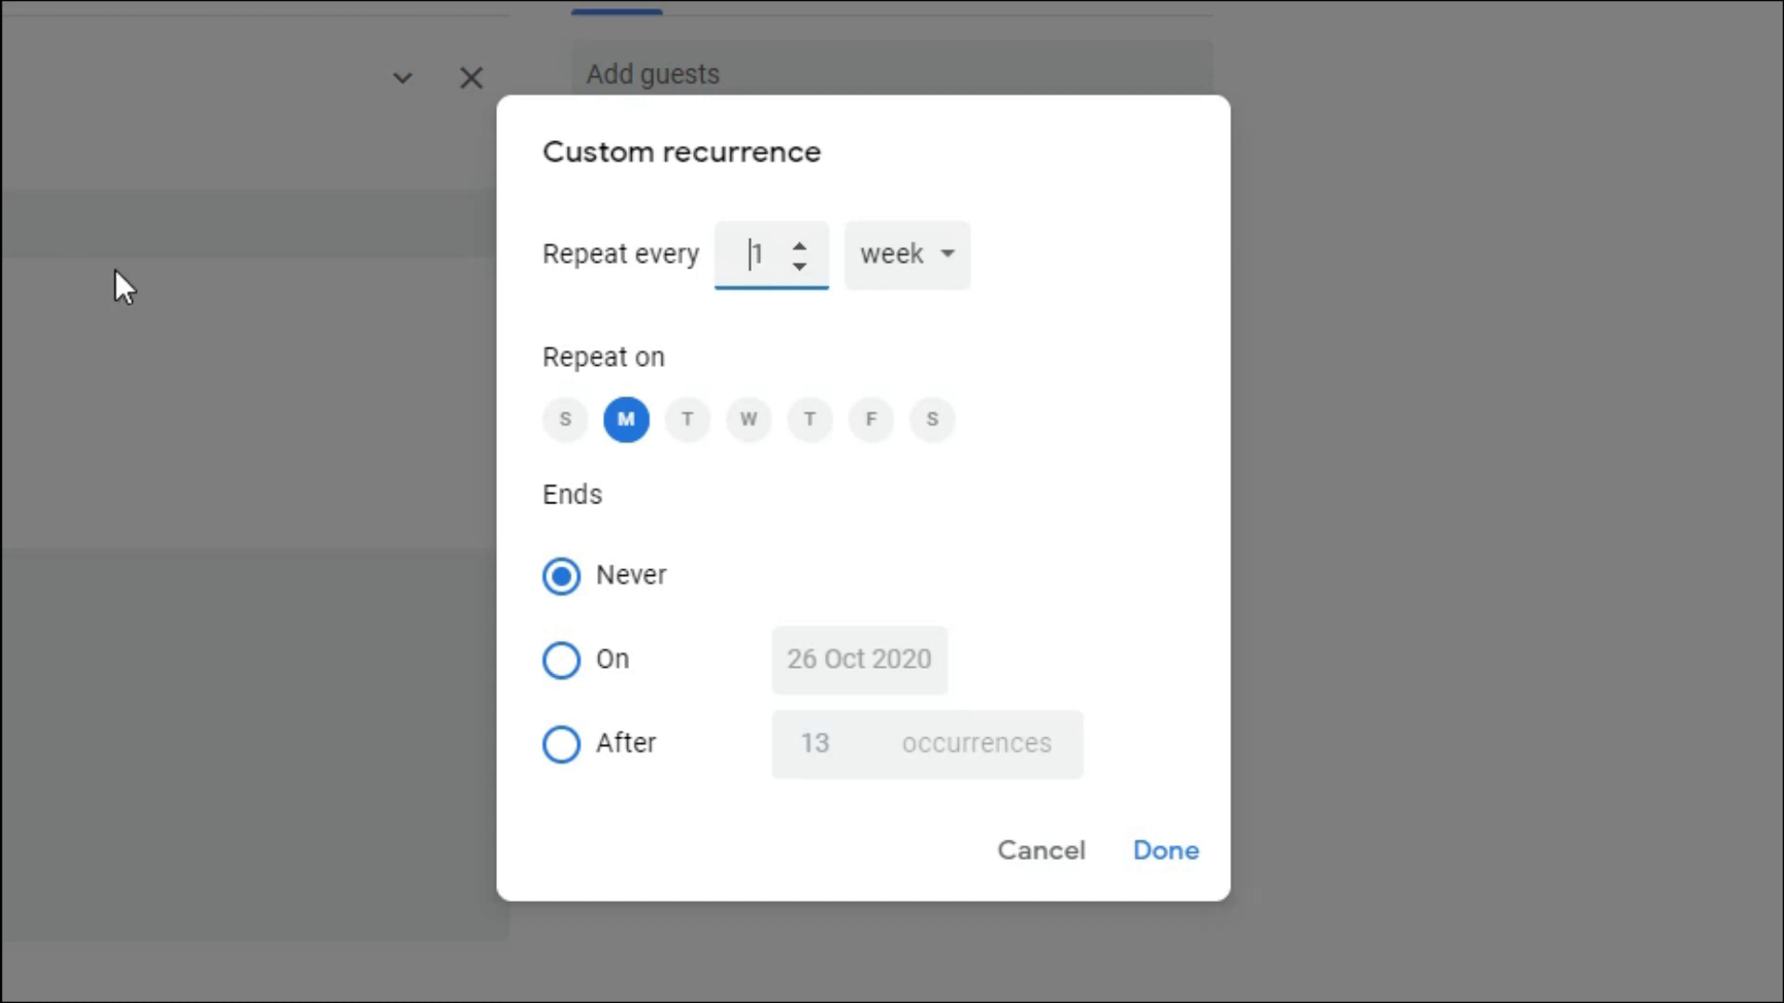
pyautogui.click(748, 423)
pyautogui.click(819, 423)
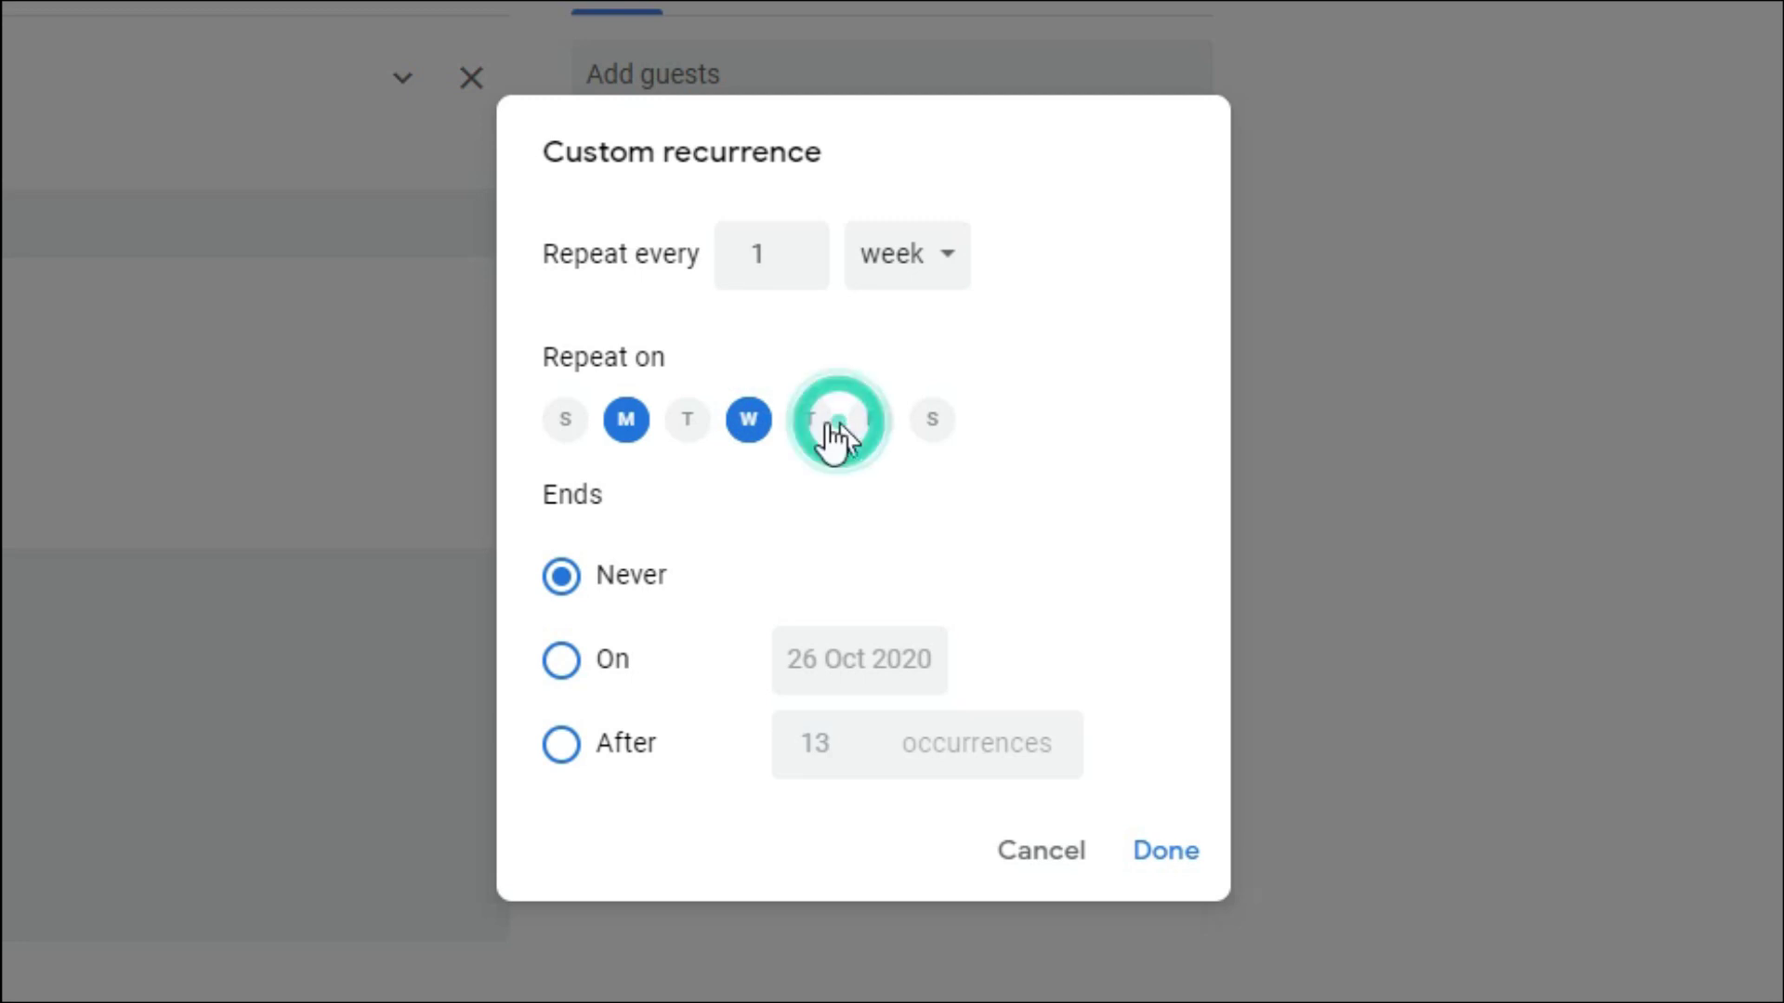
pyautogui.click(934, 423)
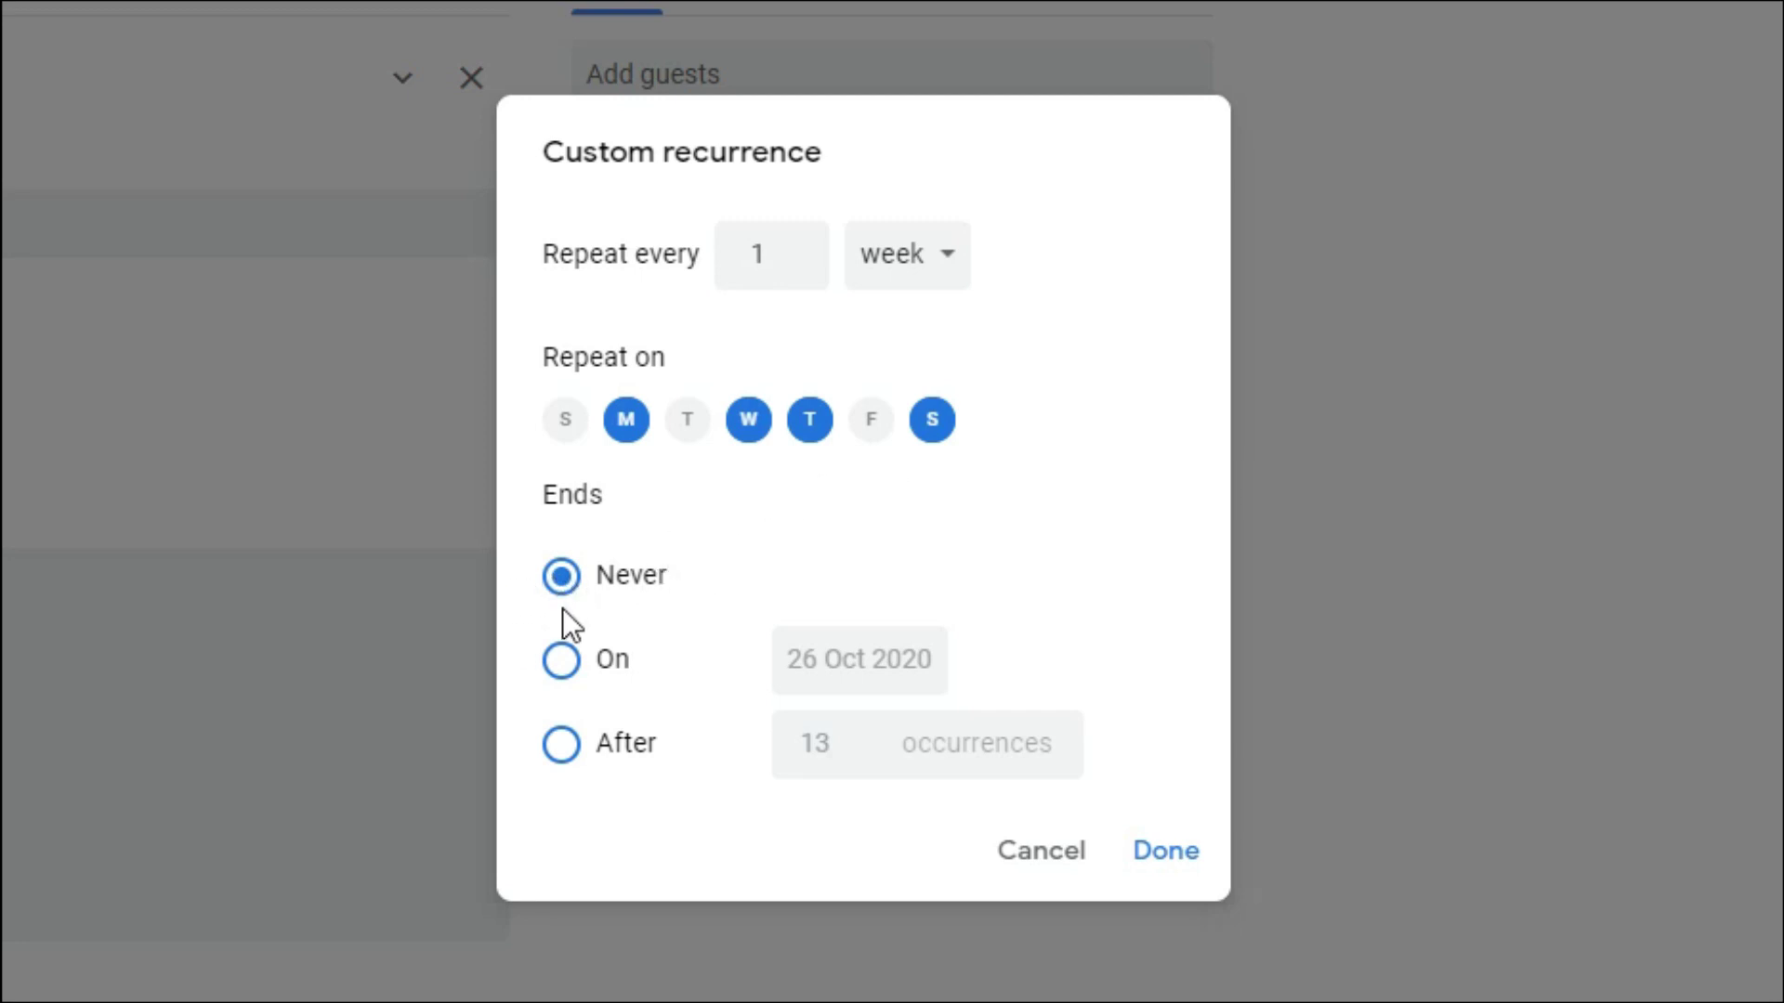
# - Keep the recurrence set to never end, accept it and save the MATHS event
pyautogui.doubleClick(557, 580)
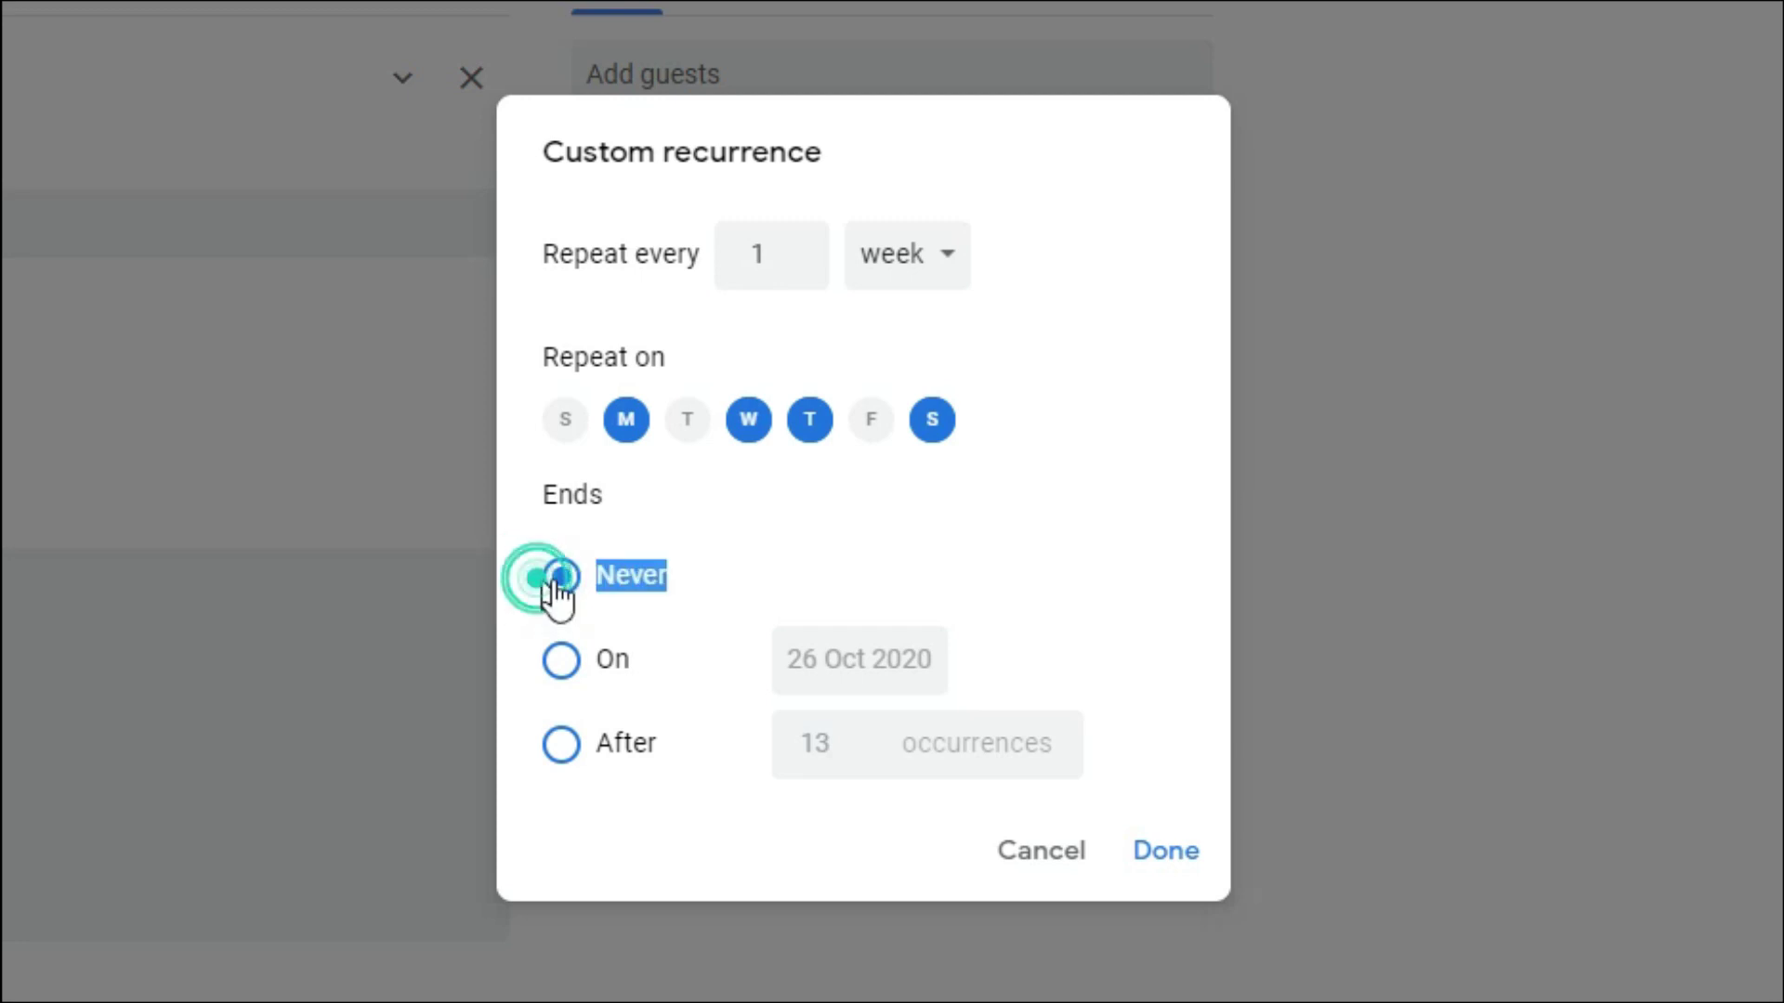
pyautogui.click(907, 571)
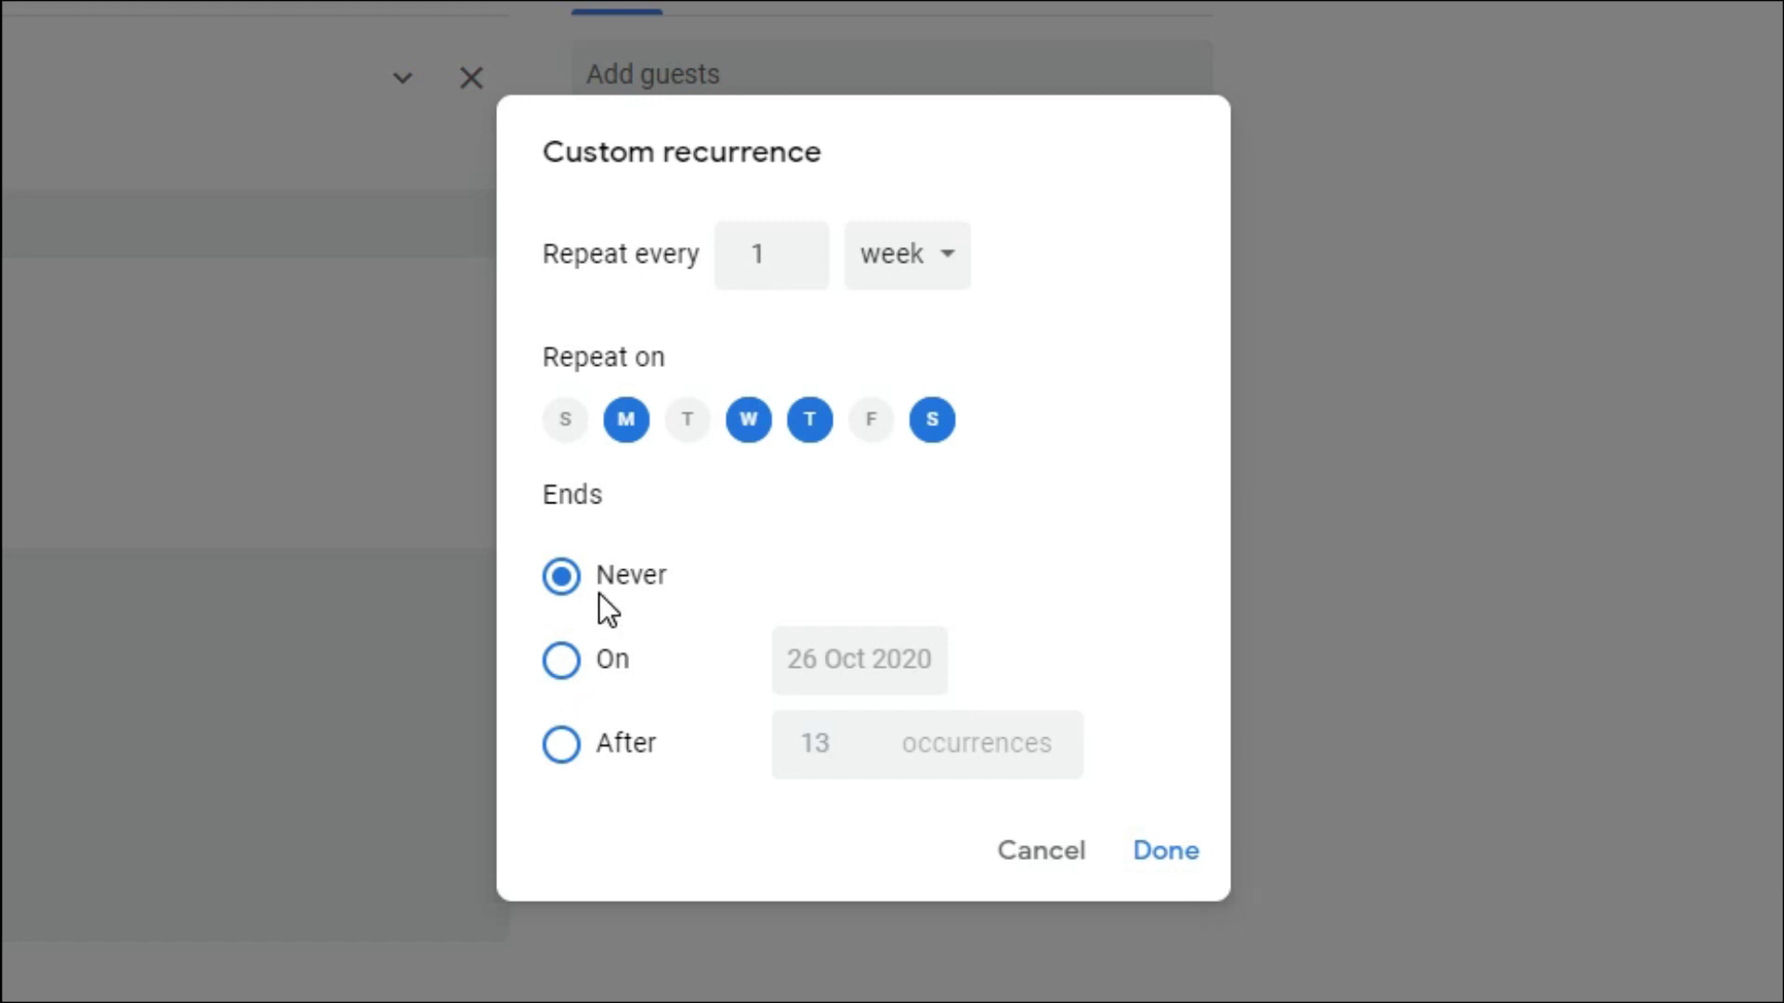
pyautogui.click(561, 577)
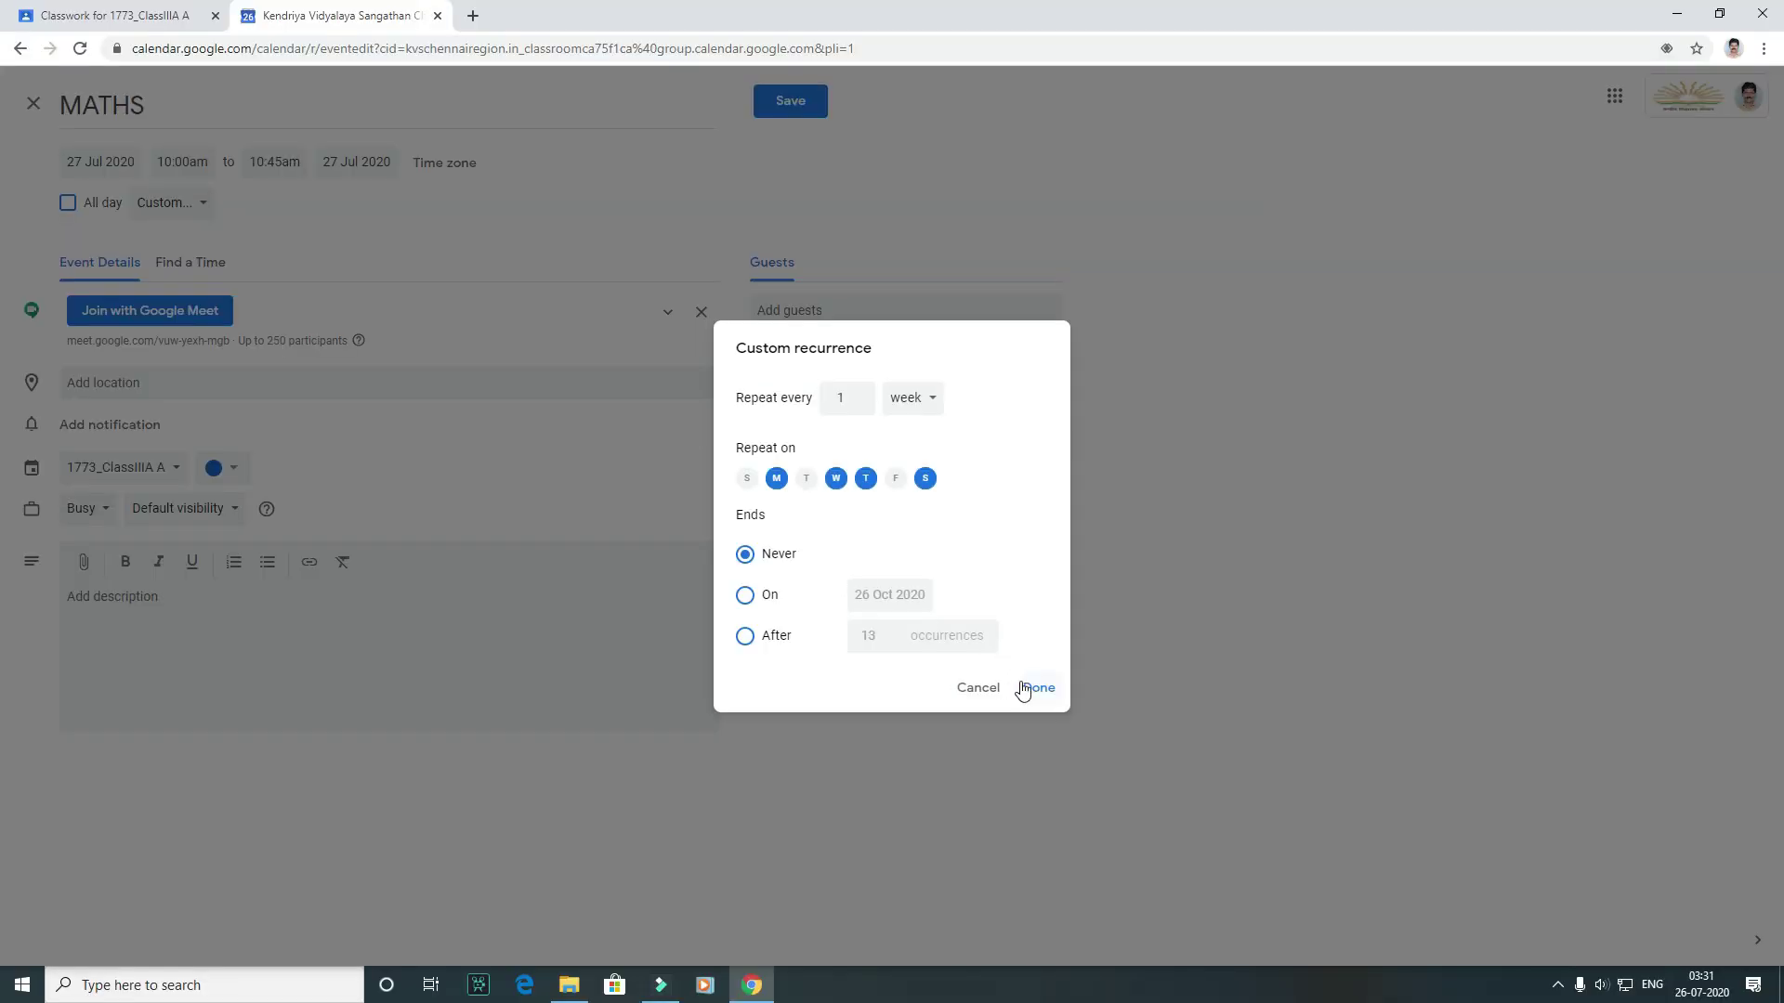
pyautogui.click(1033, 689)
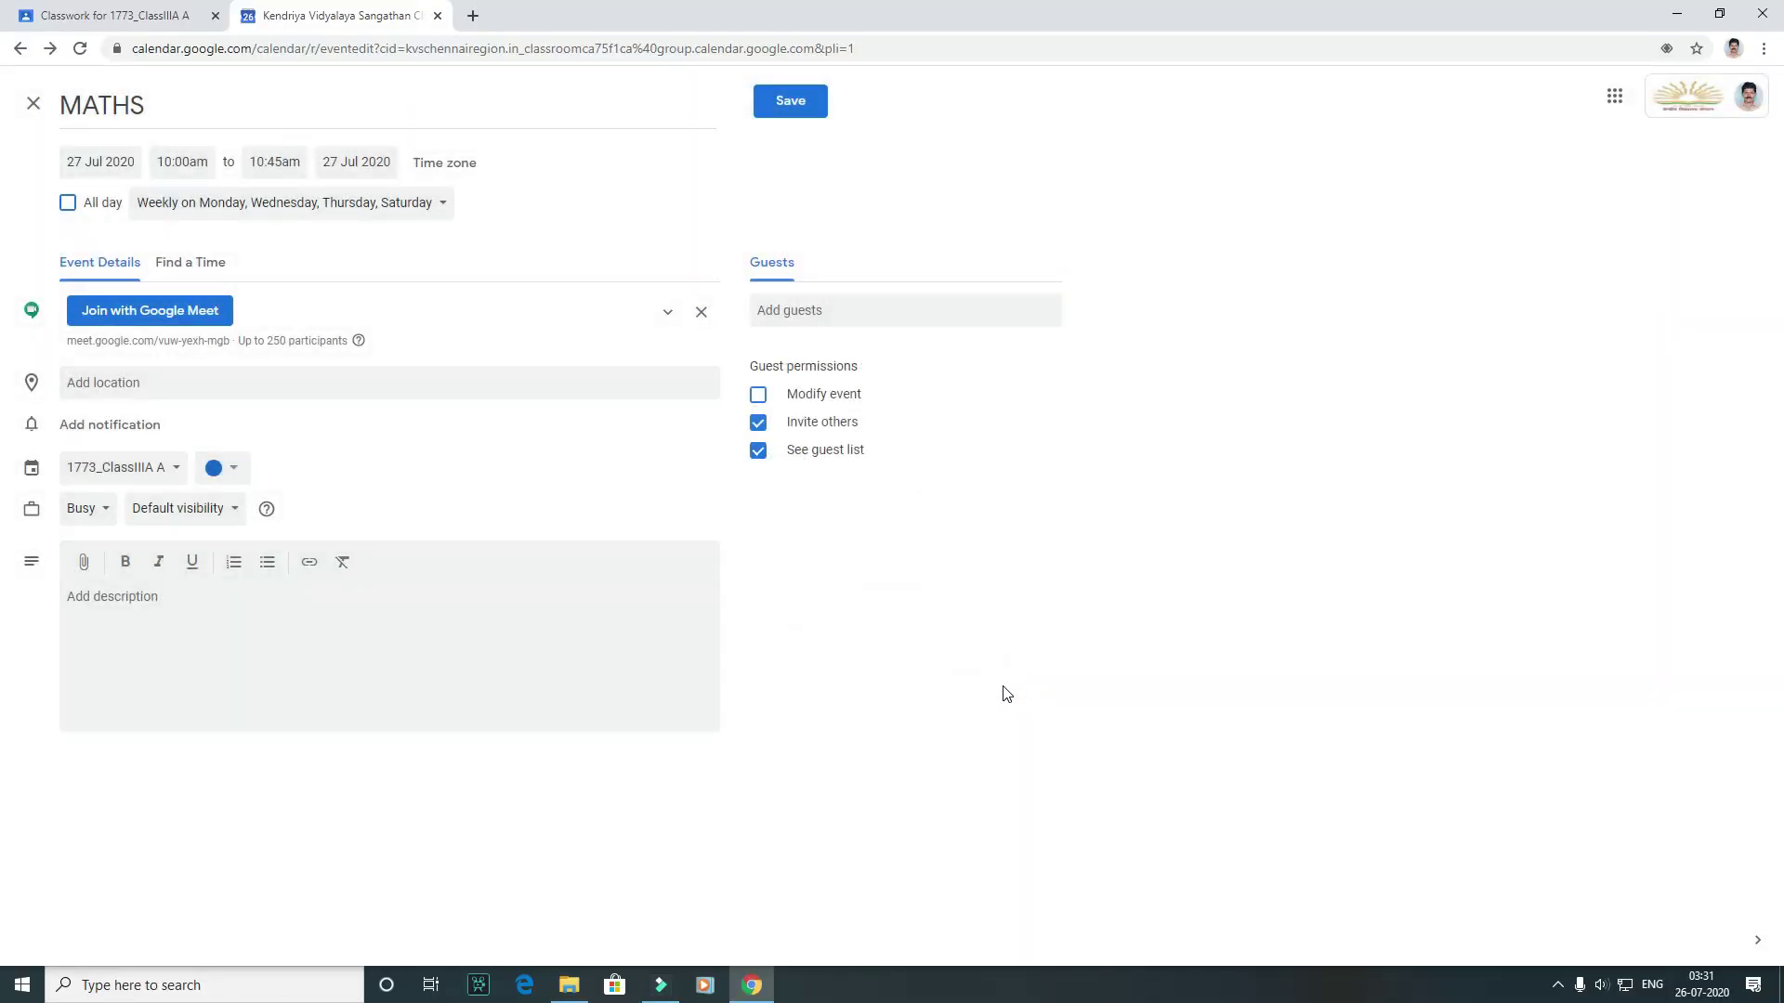
pyautogui.click(796, 104)
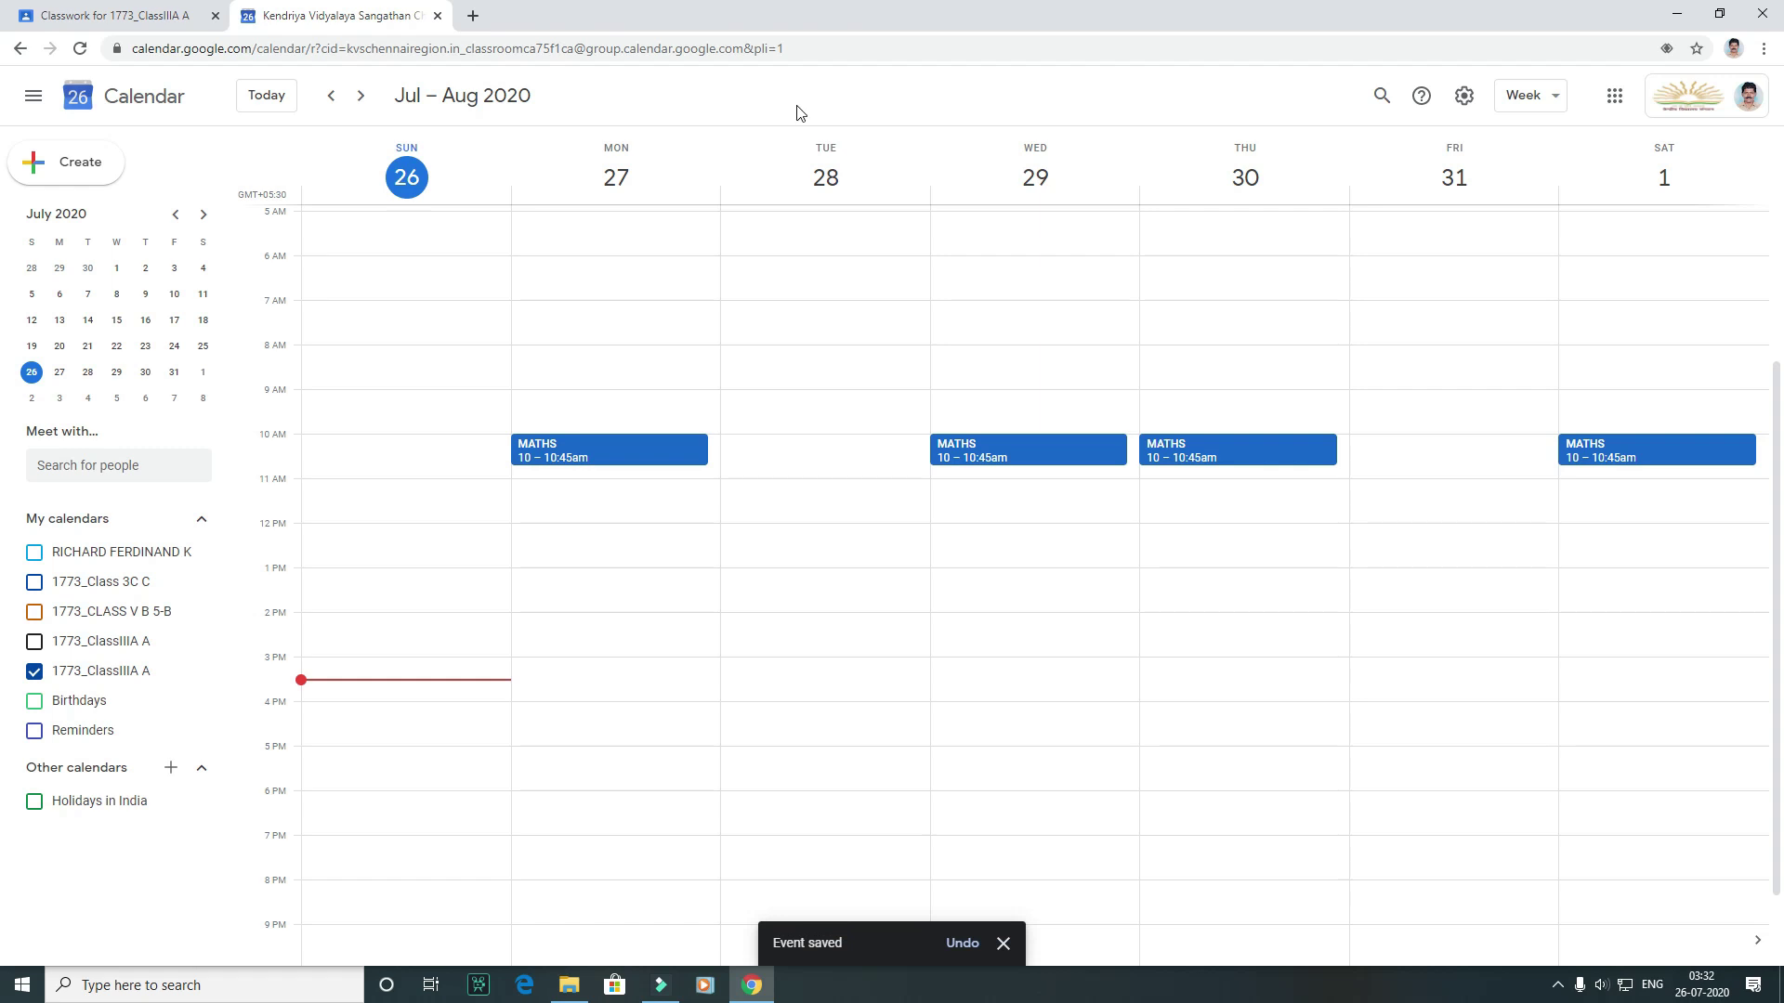
pyautogui.click(34, 95)
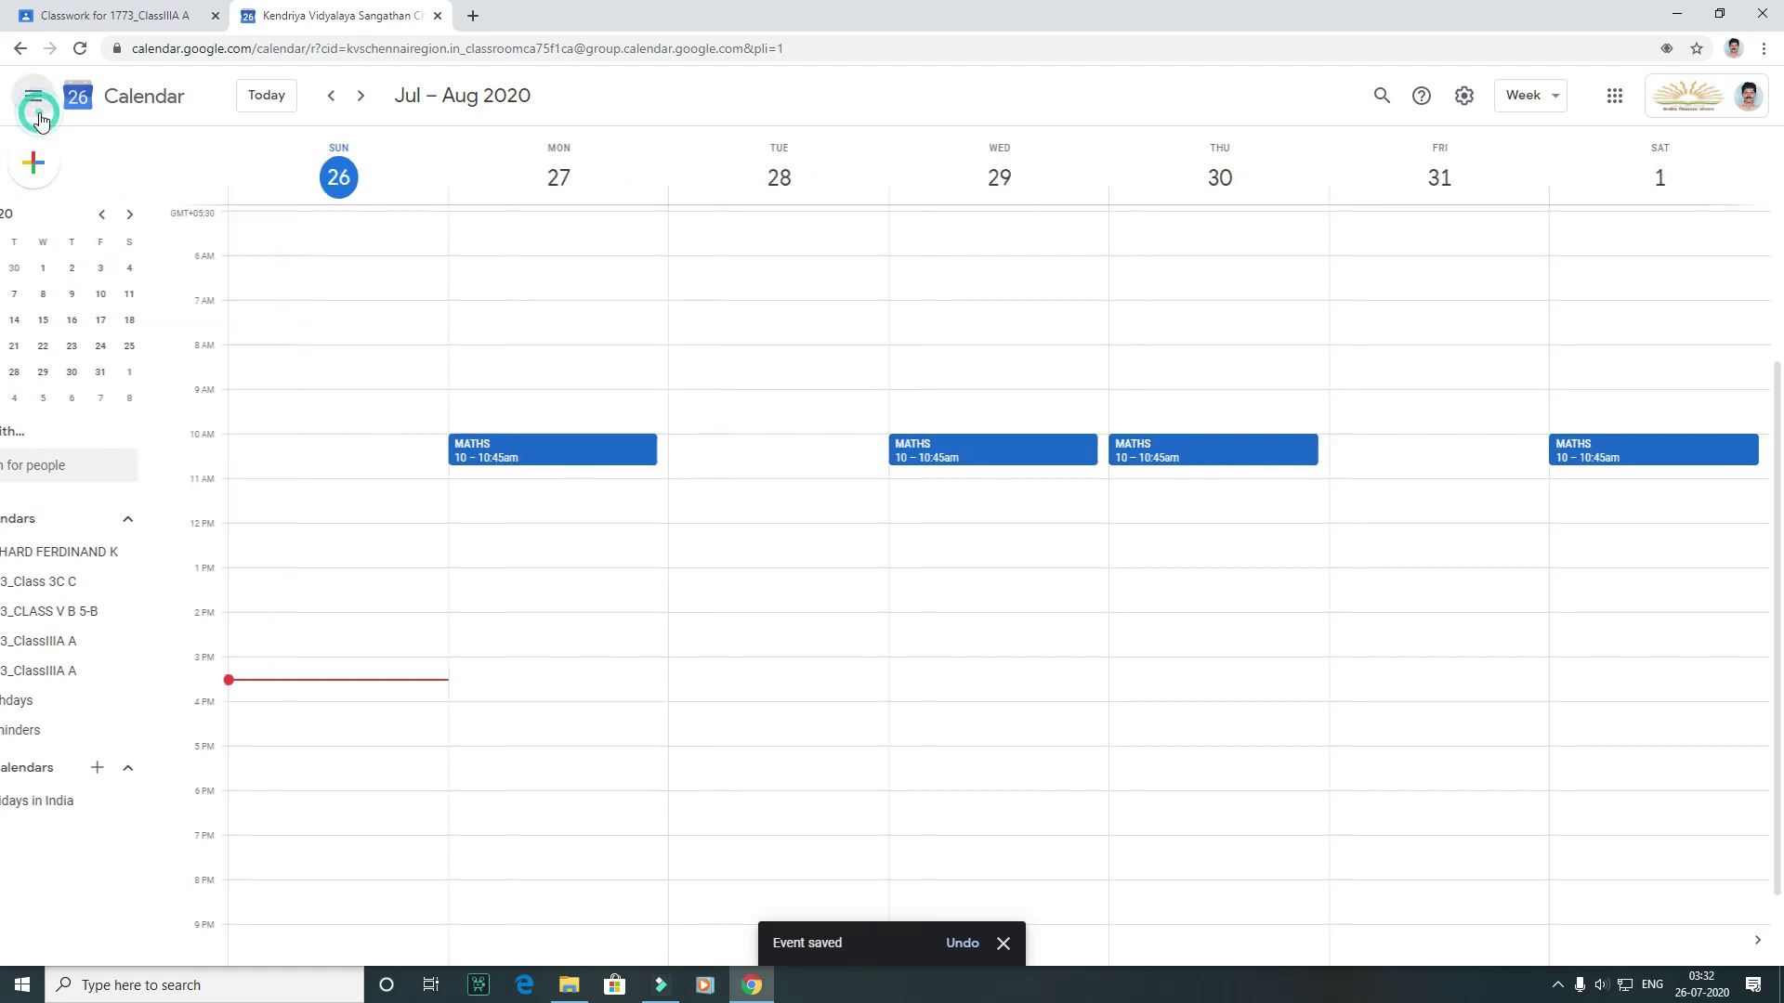
pyautogui.click(33, 95)
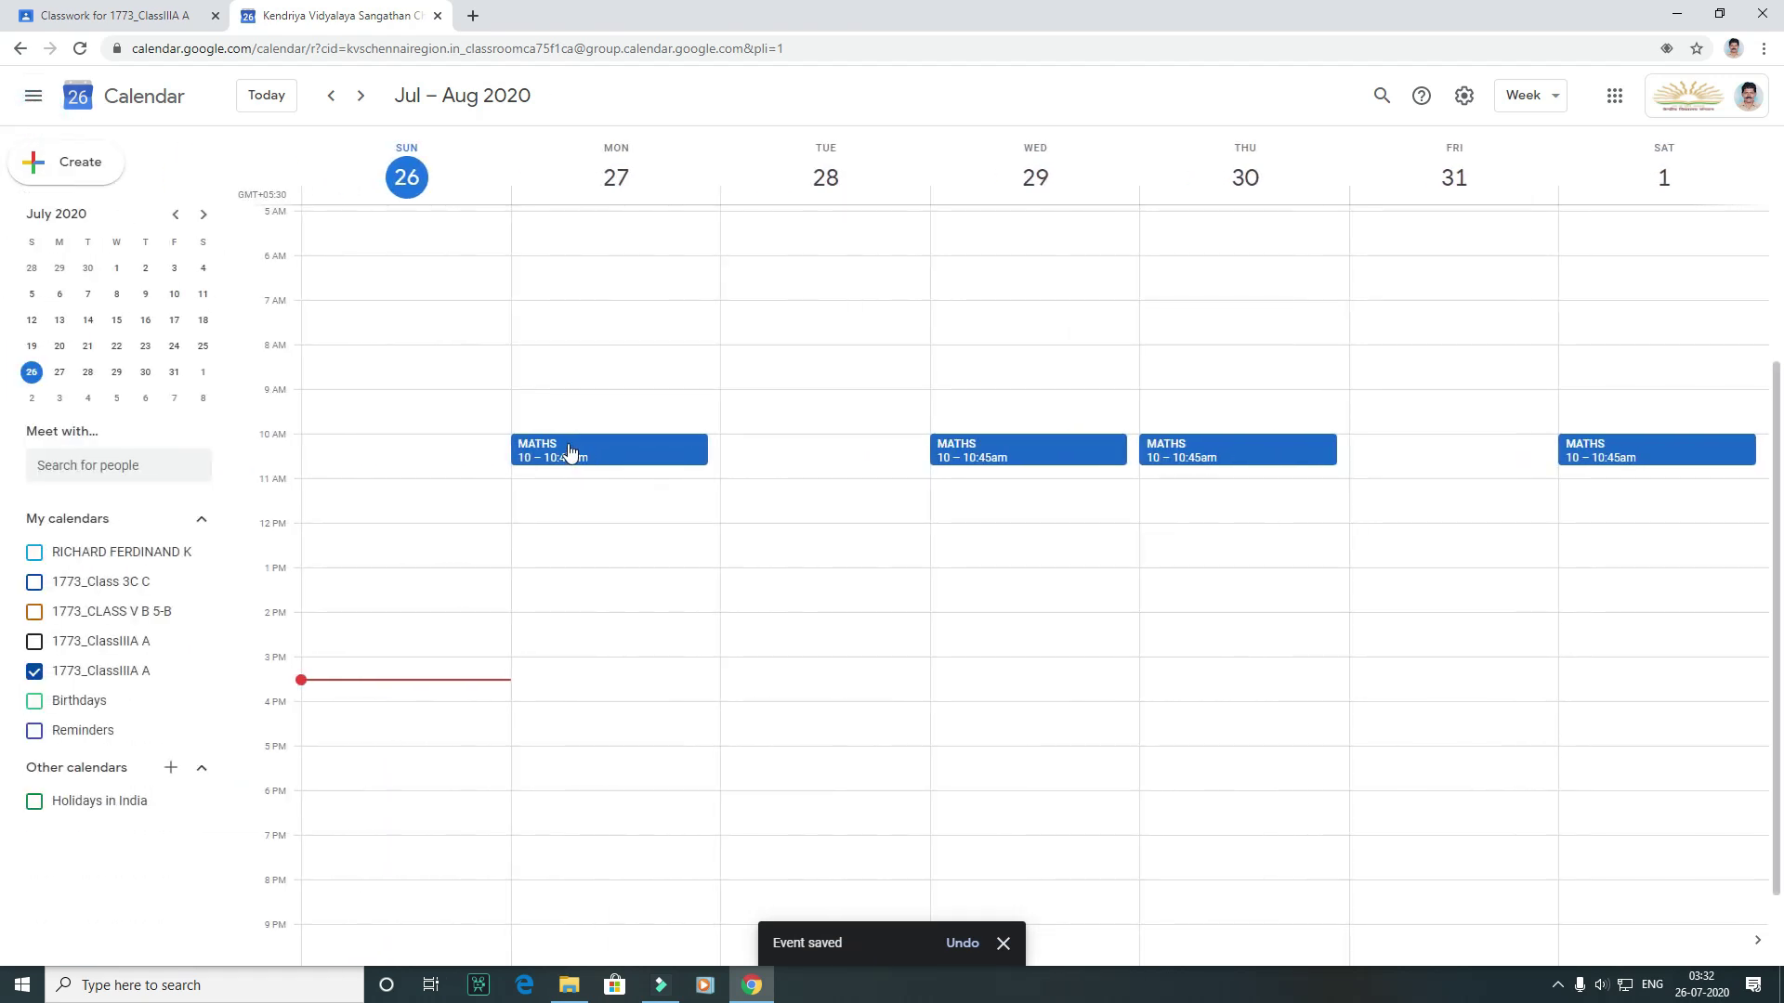
pyautogui.rightClick(618, 455)
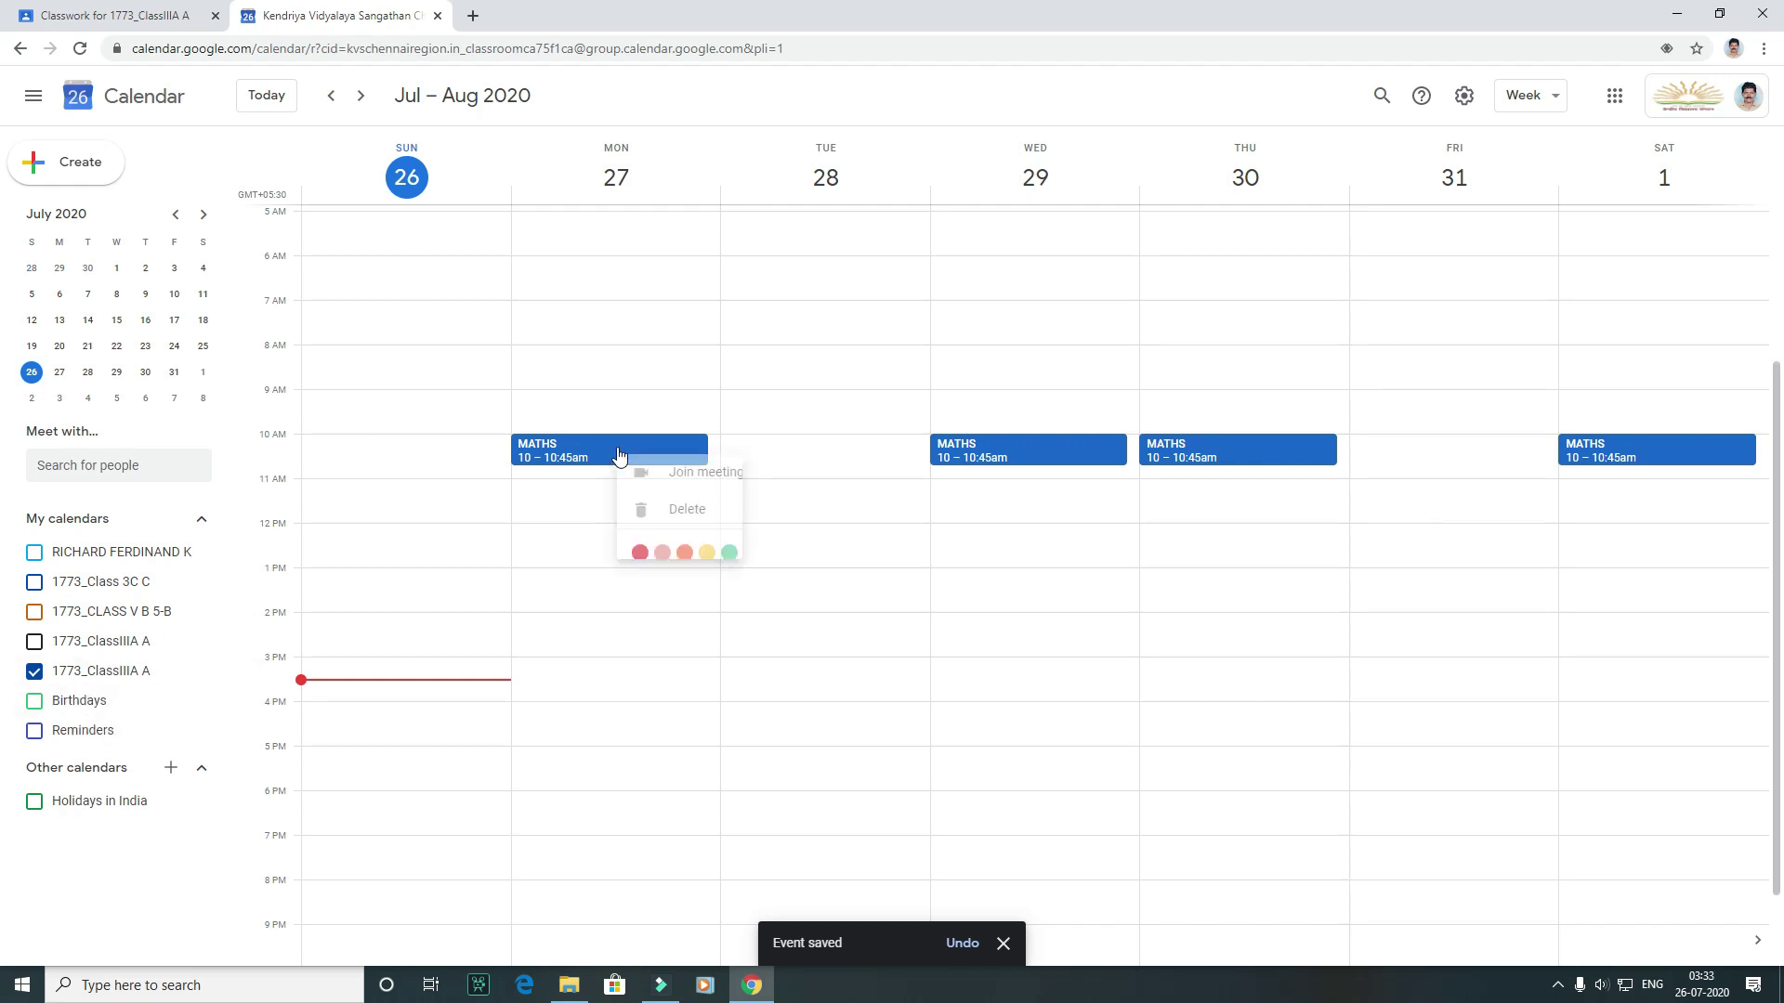
# - Open the 27 July MATHS event for editing, keep its 10:00am start and set its end time to 11:00am
pyautogui.click(571, 450)
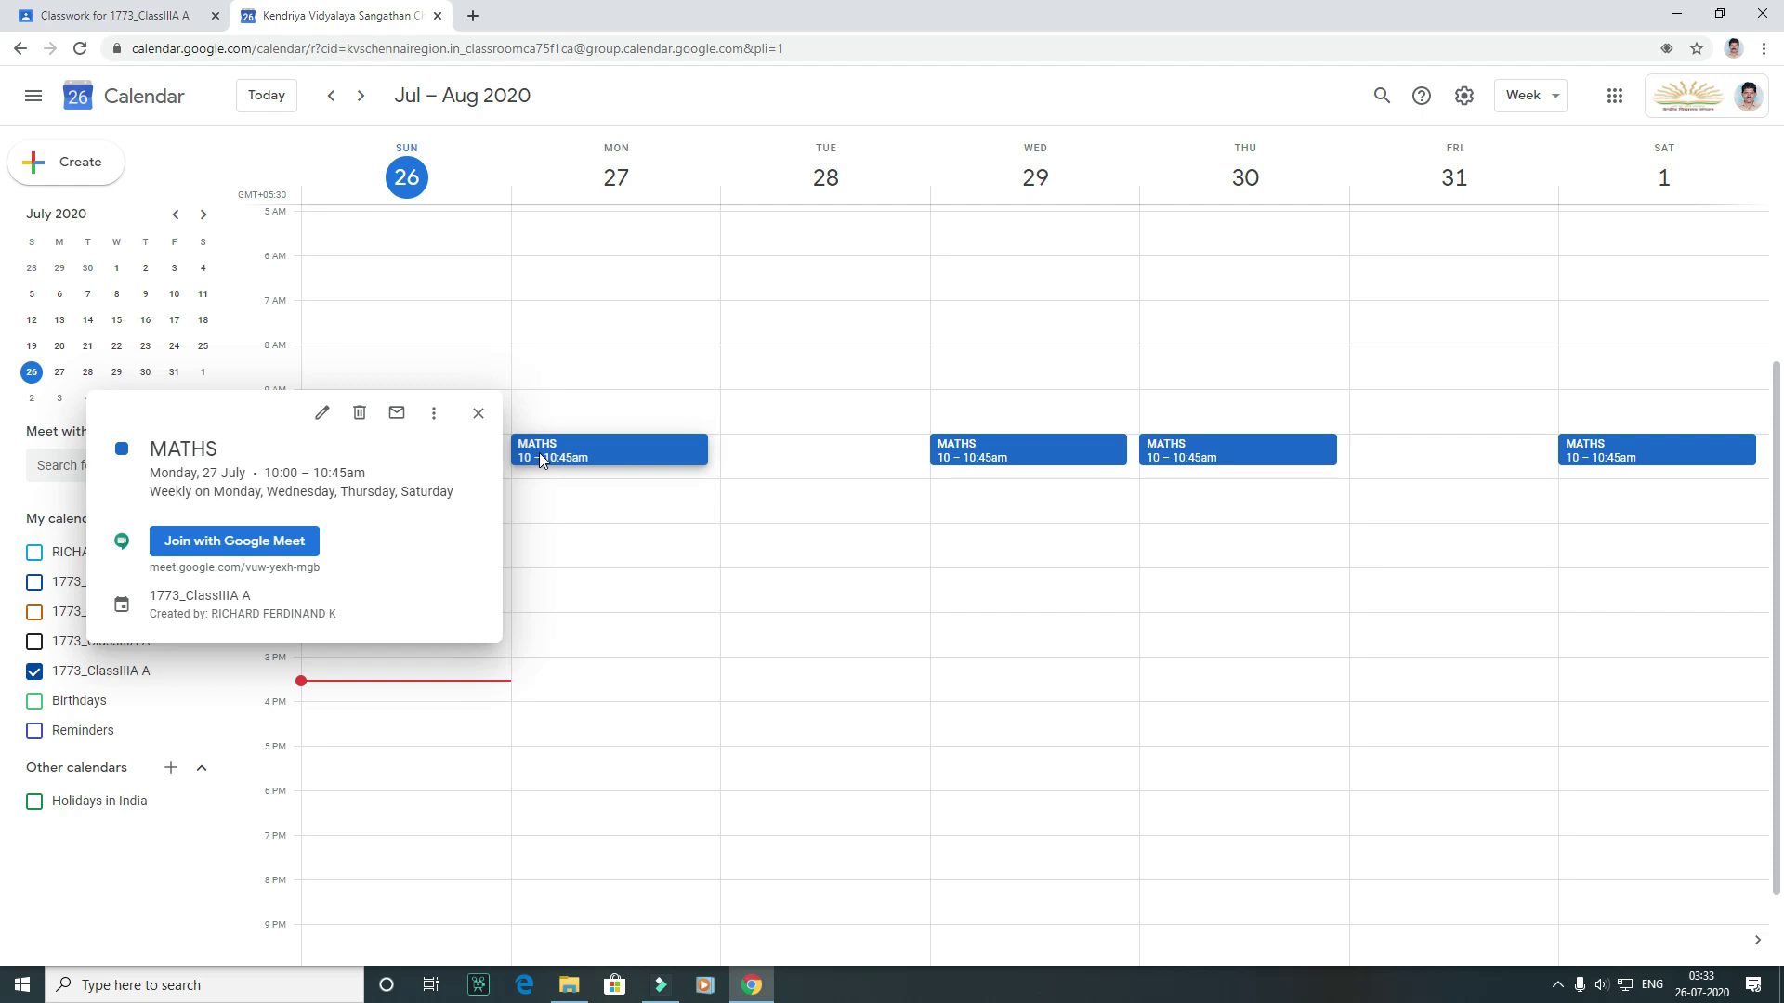
pyautogui.click(319, 415)
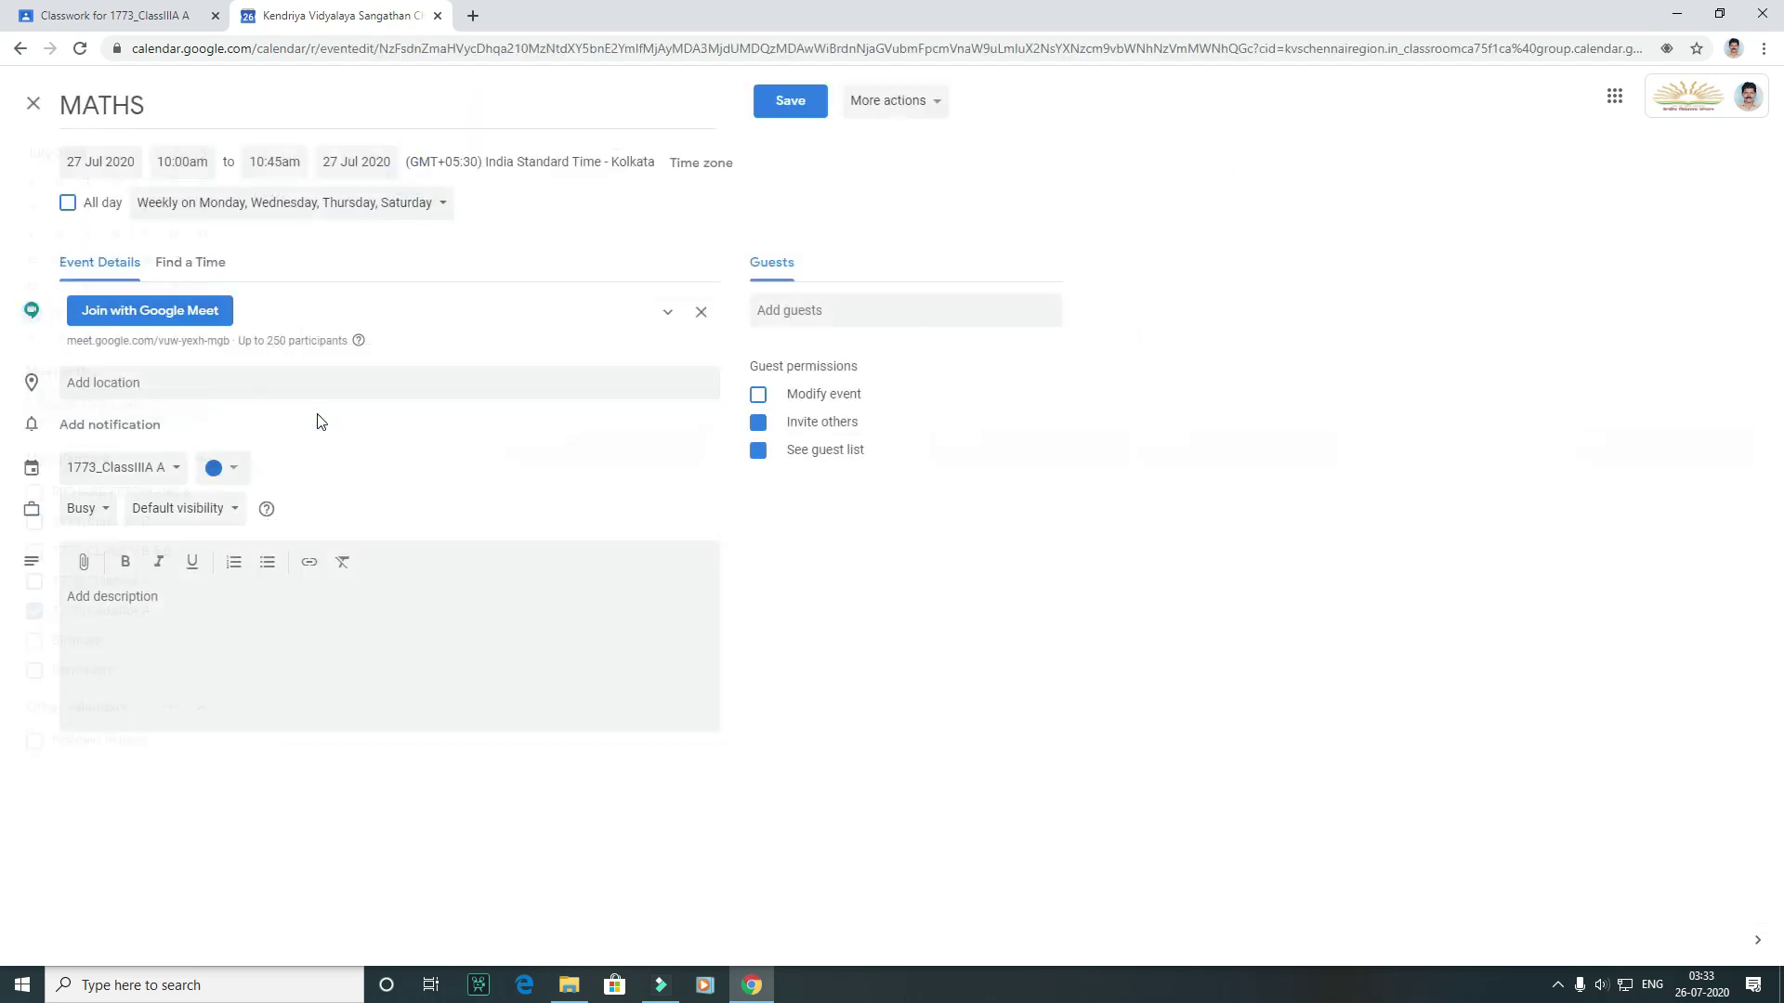
pyautogui.click(182, 161)
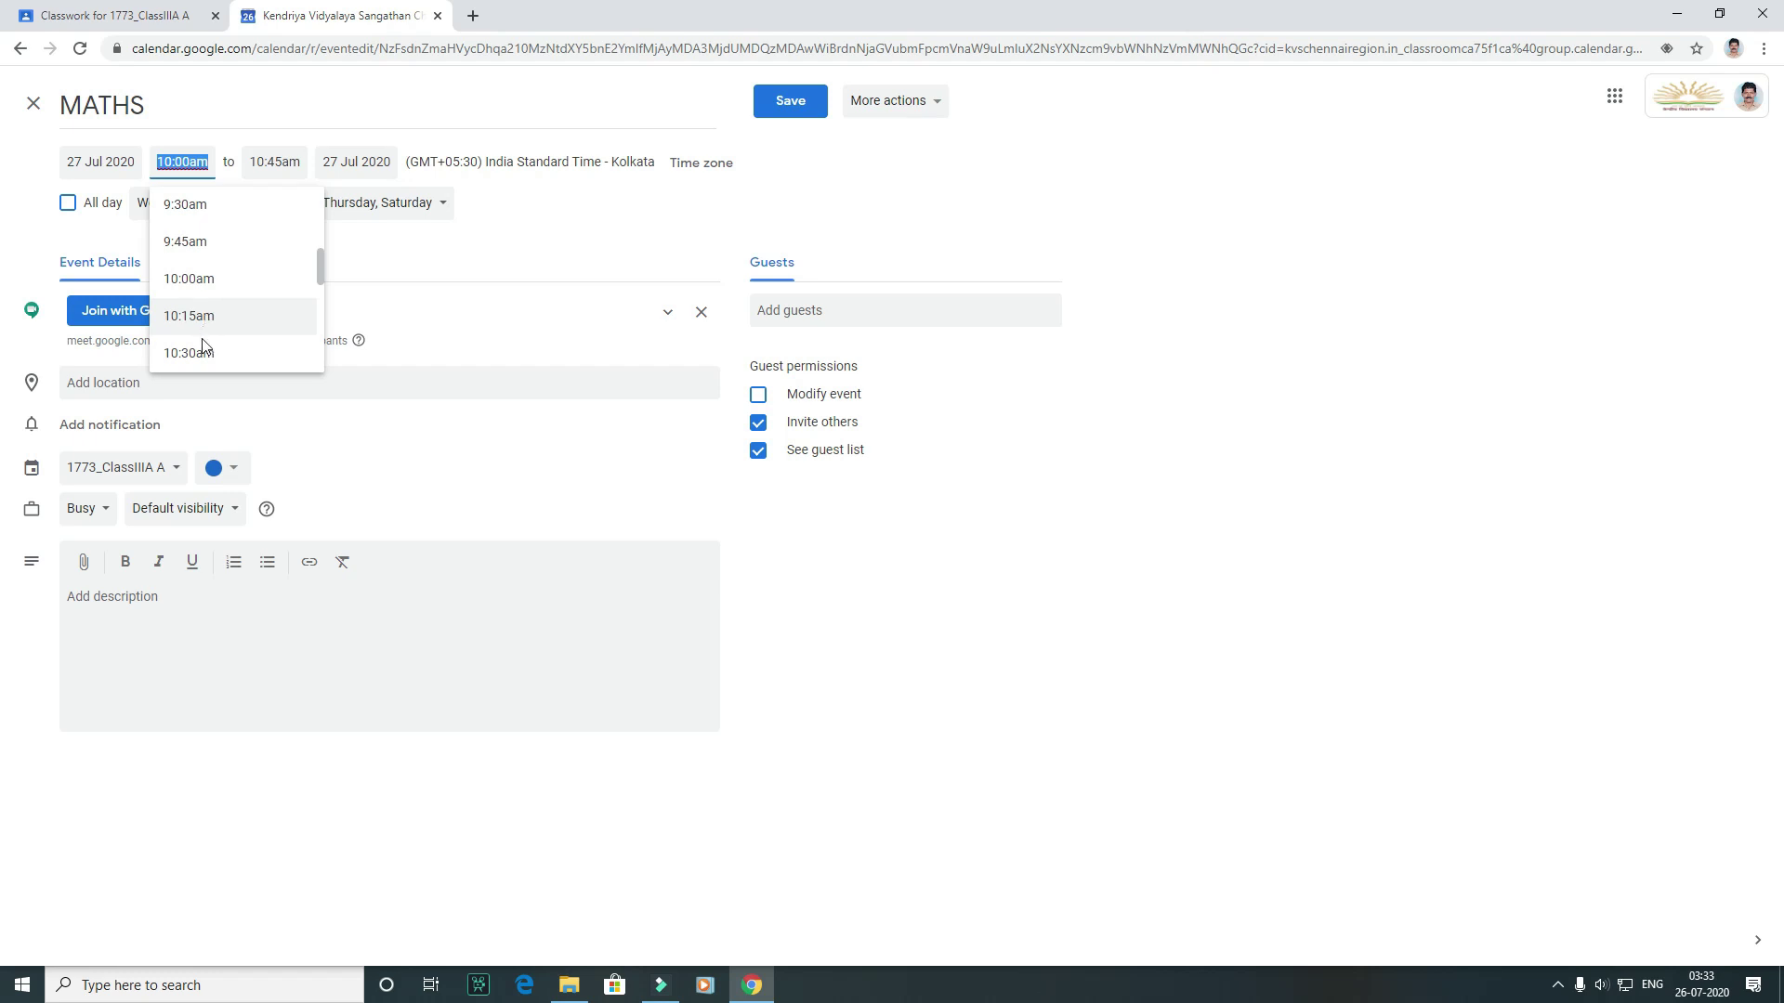
pyautogui.click(206, 284)
pyautogui.click(260, 166)
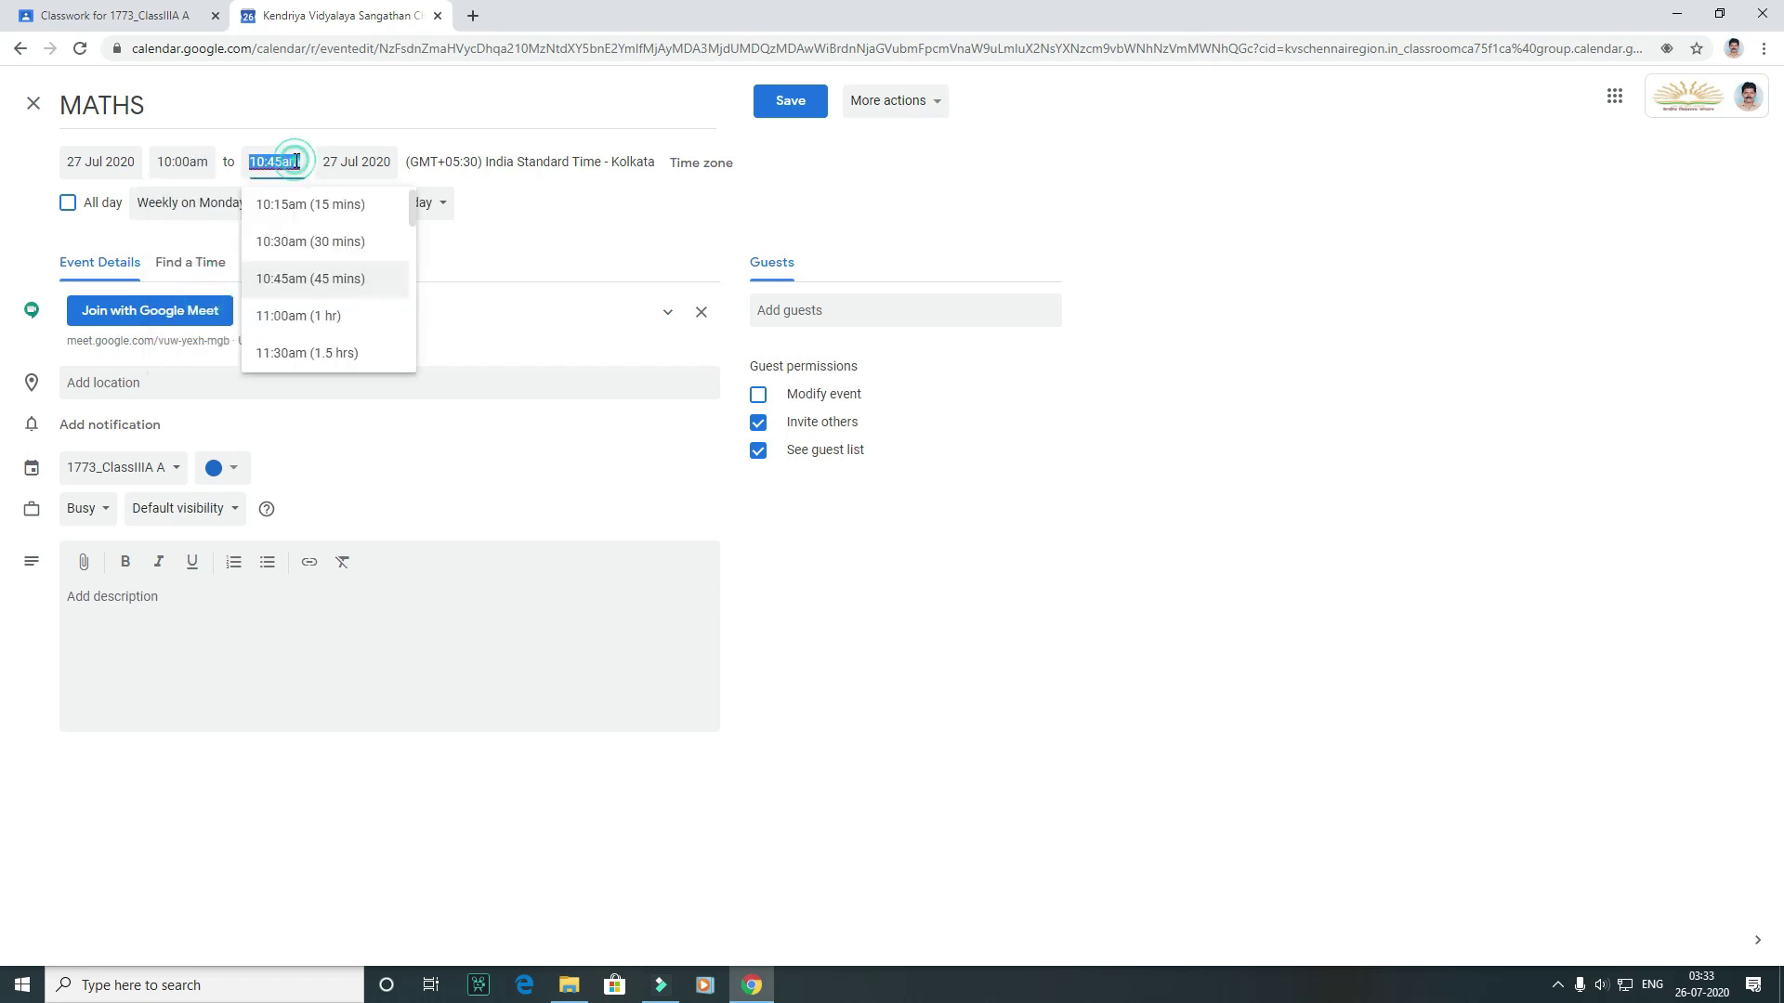
pyautogui.click(297, 314)
pyautogui.click(309, 266)
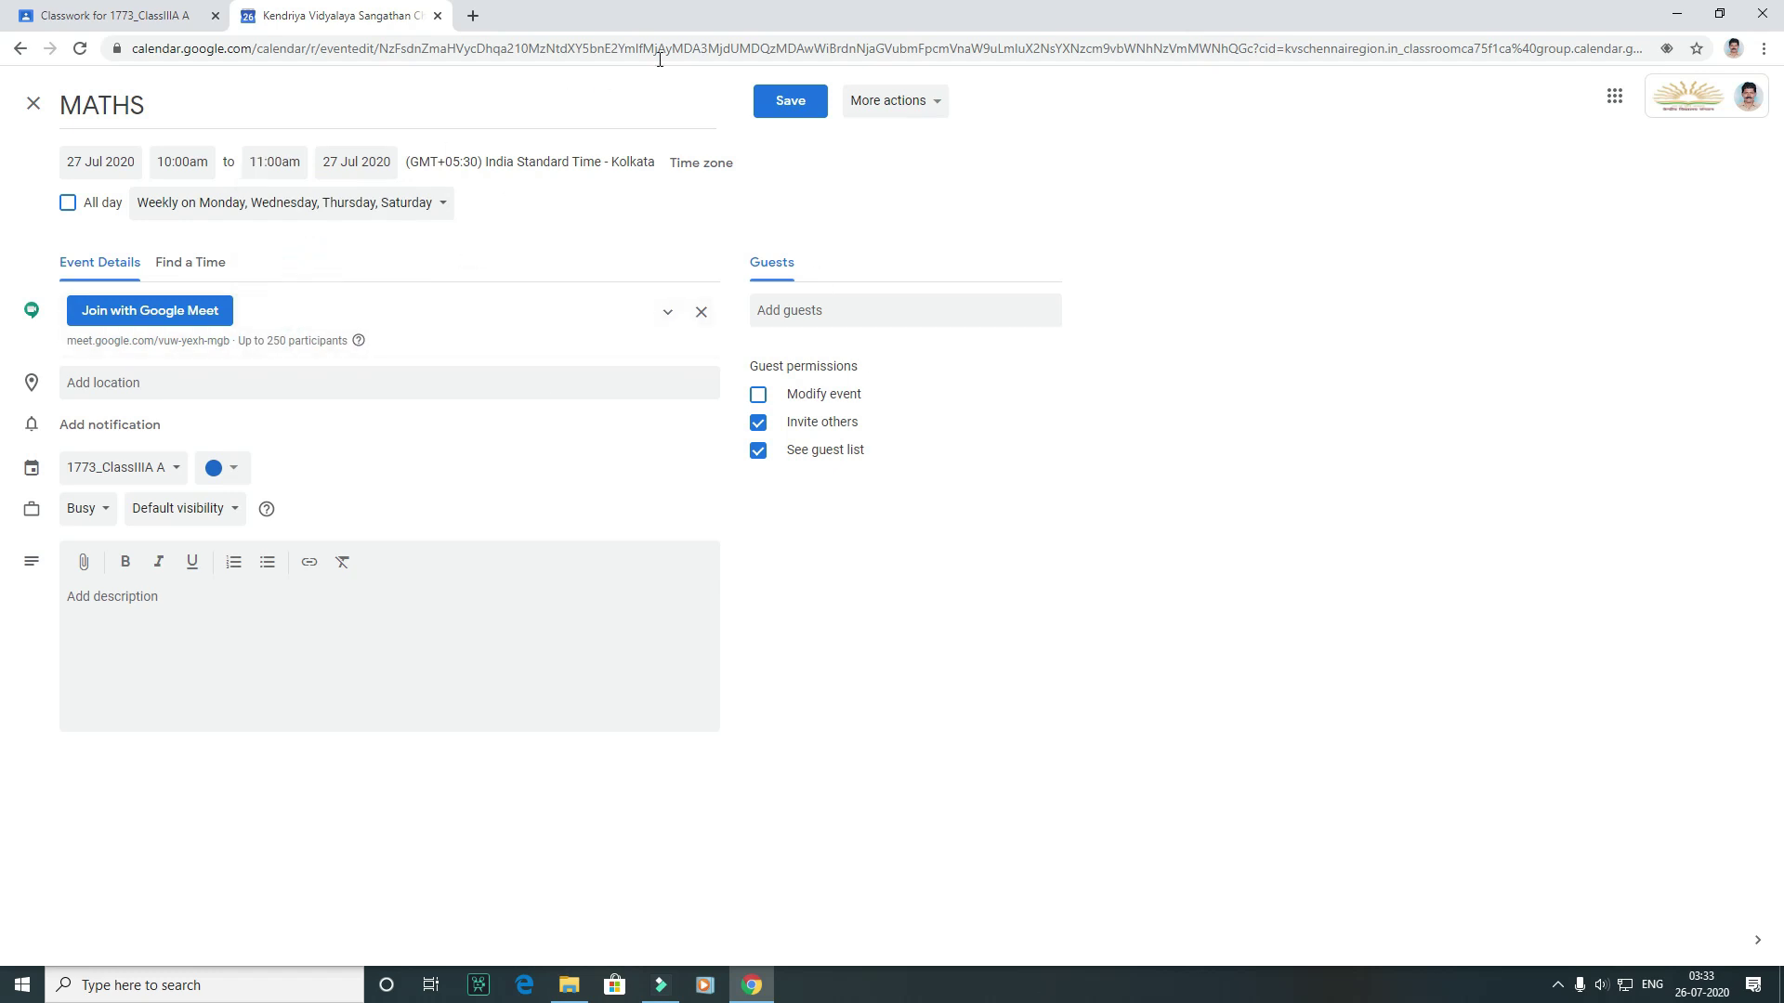
# - Save the changed MATHS event time, applying it to this event only
pyautogui.click(805, 112)
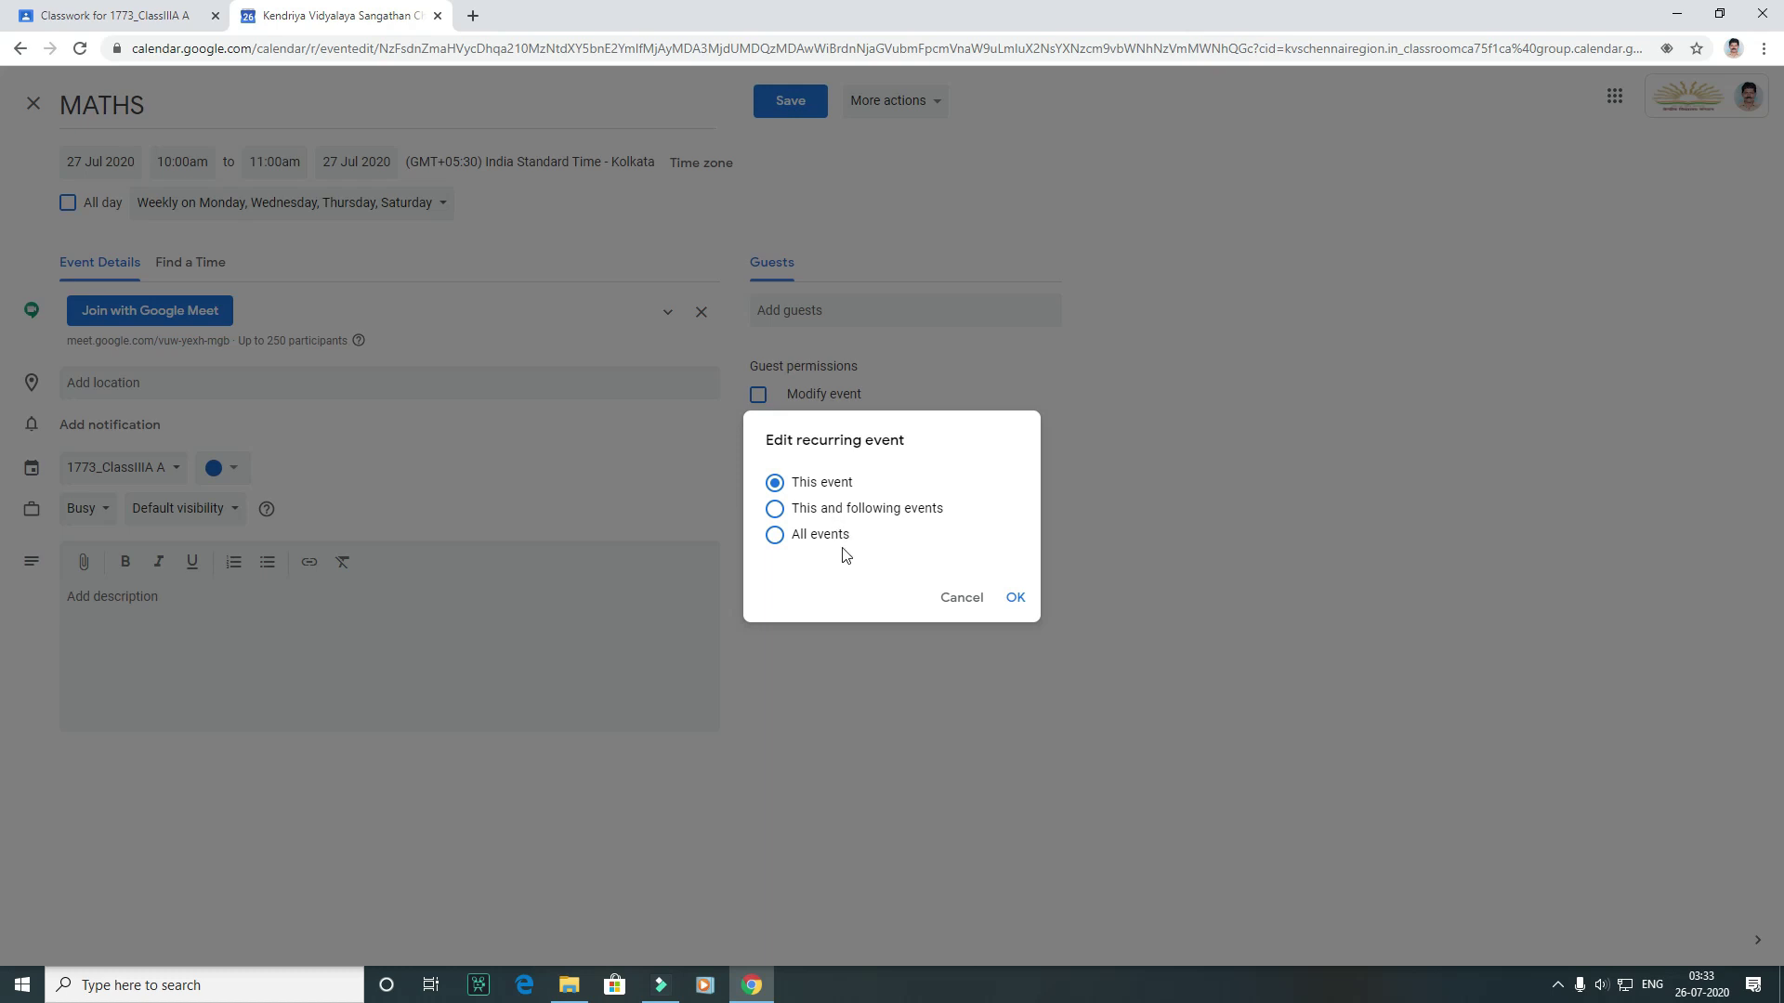
pyautogui.click(817, 491)
pyautogui.click(809, 456)
pyautogui.click(815, 518)
pyautogui.click(822, 518)
pyautogui.click(845, 483)
pyautogui.click(1016, 597)
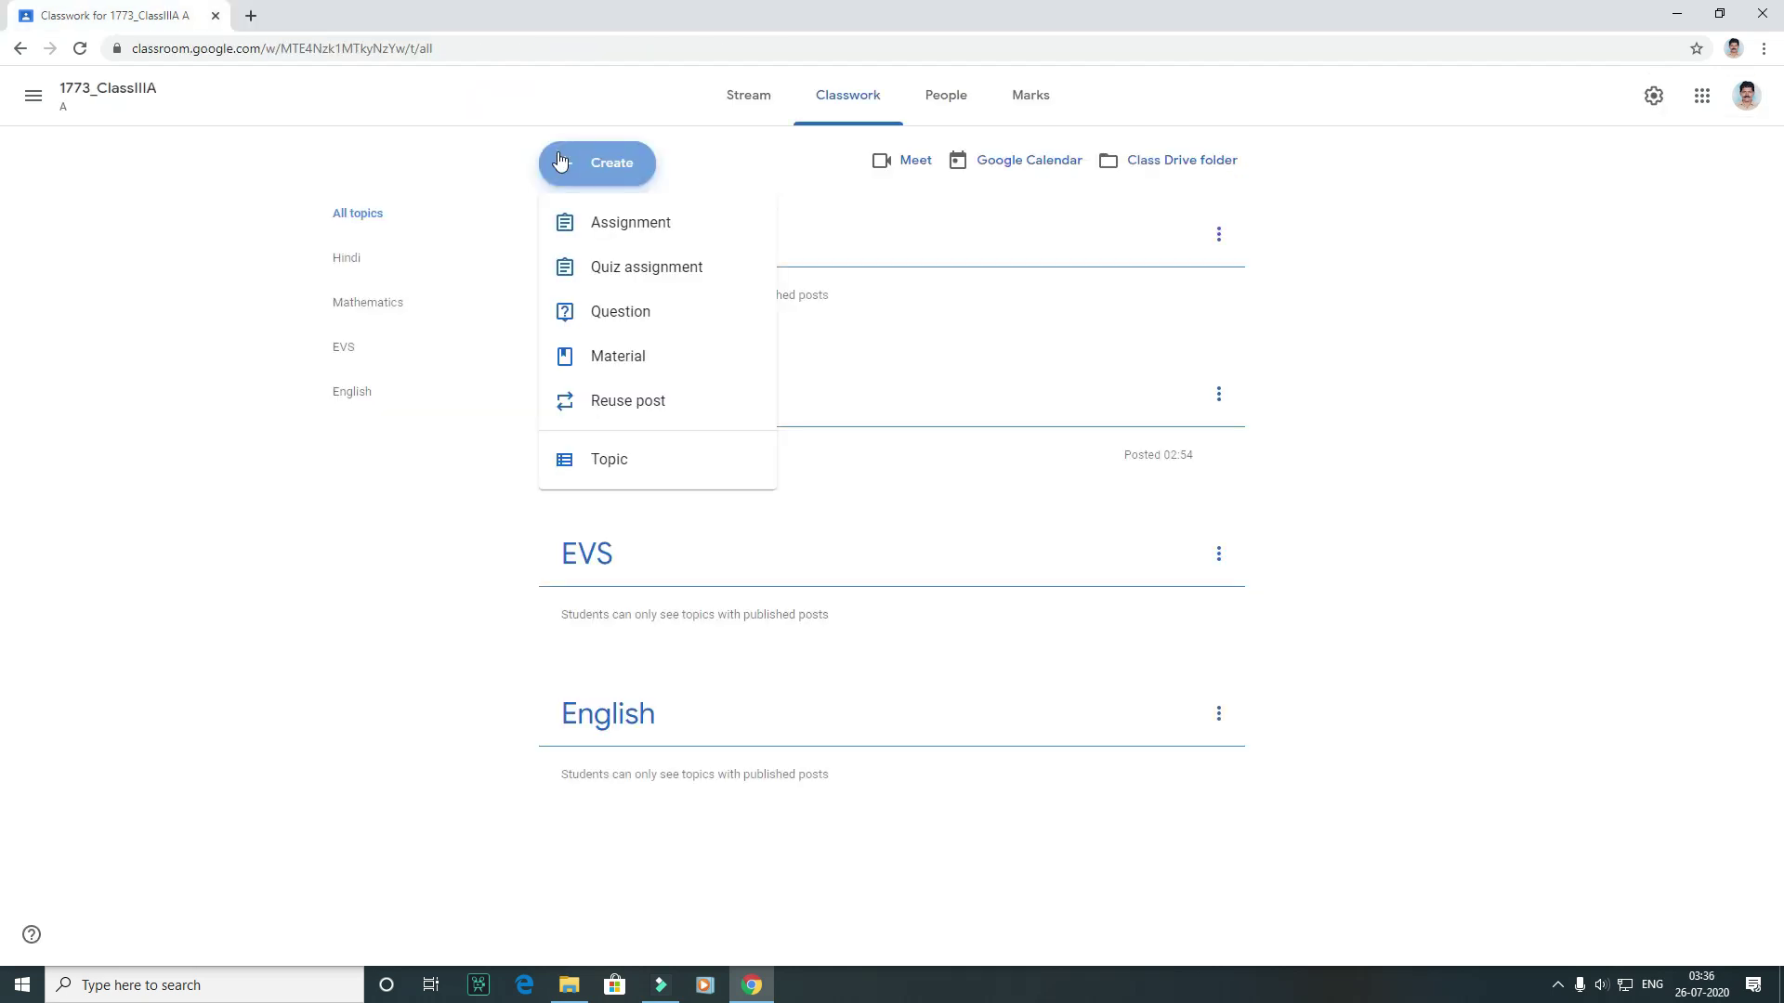
# - Create a new assignment in the class's classwork with the title SUBMIT YOUR CLASSWORK
pyautogui.click(628, 233)
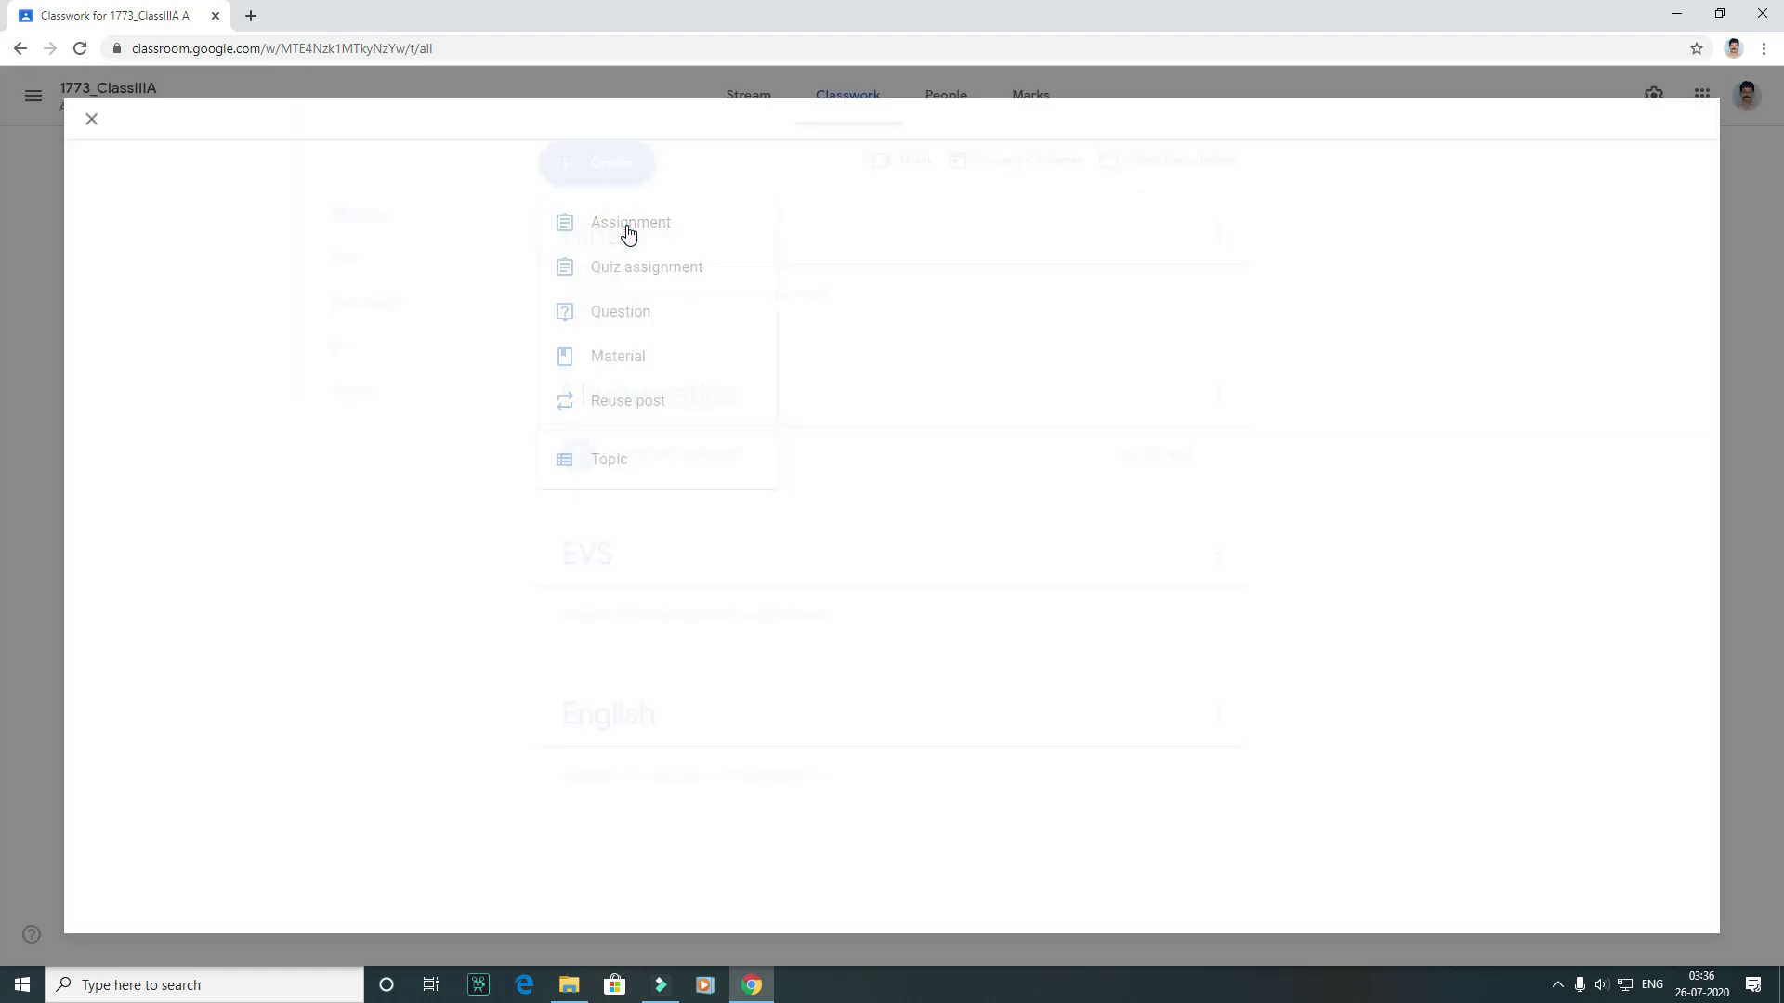
pyautogui.click(140, 165)
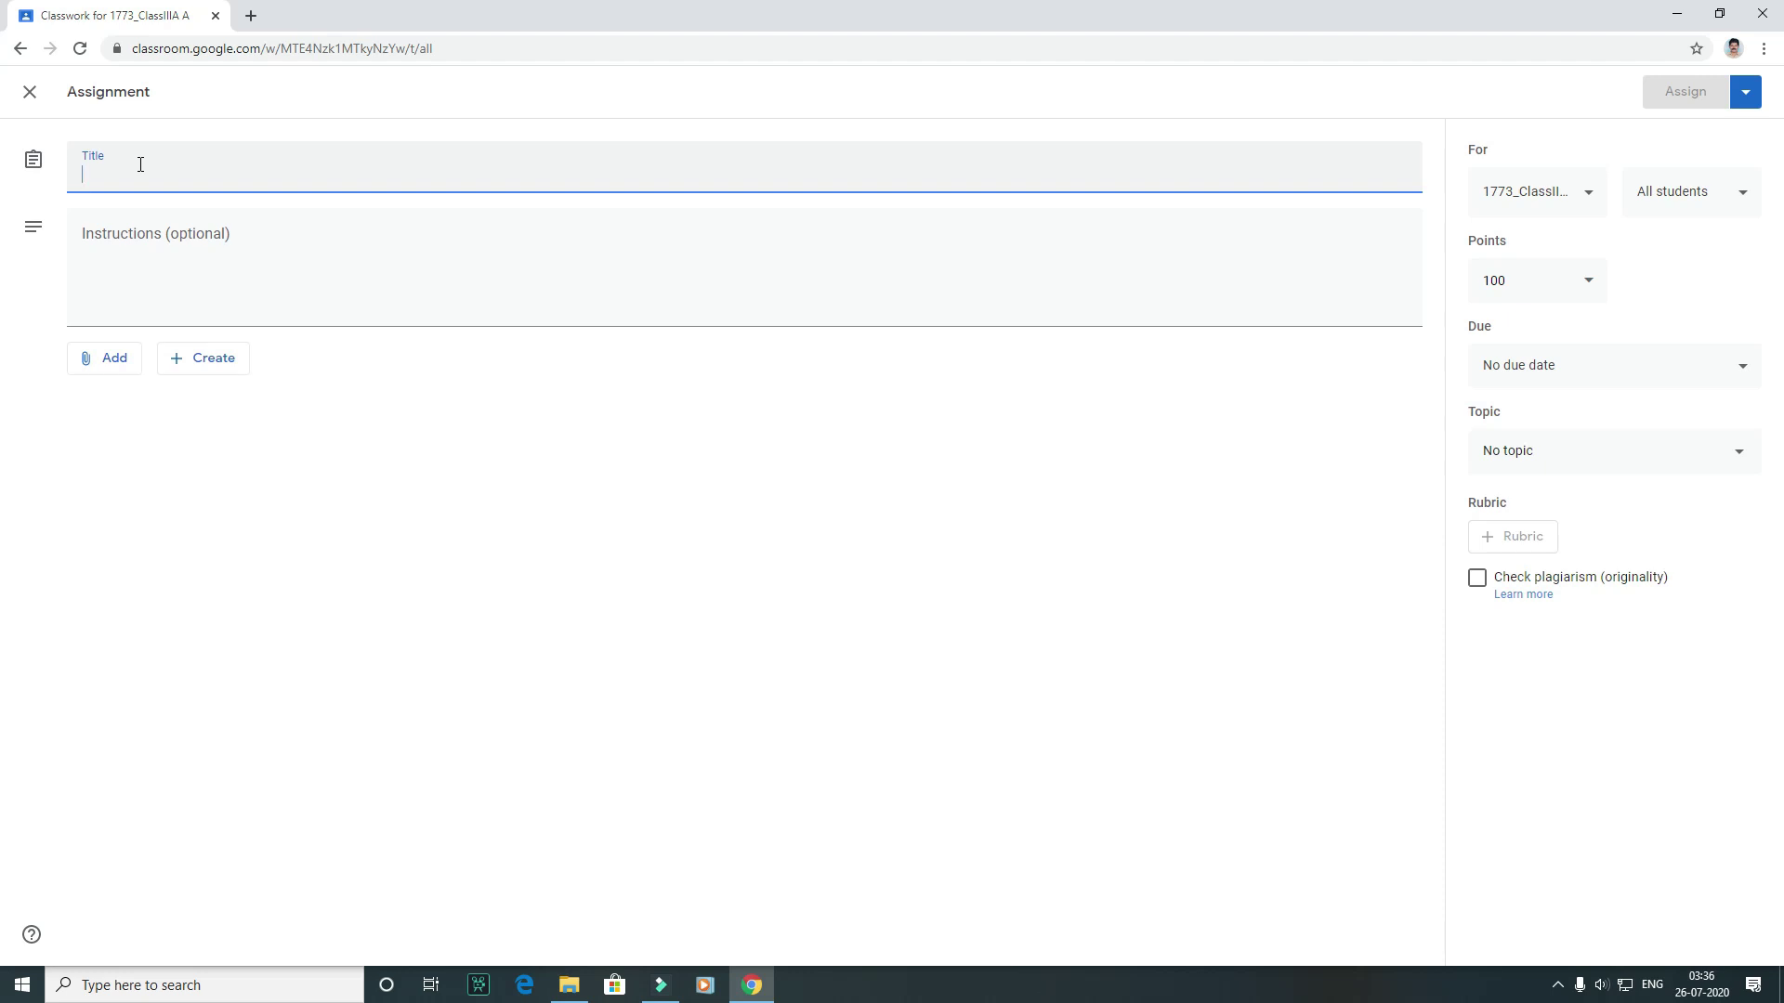
pyautogui.click(141, 164)
pyautogui.write('SUBMIT YOUR CLASSWORK')
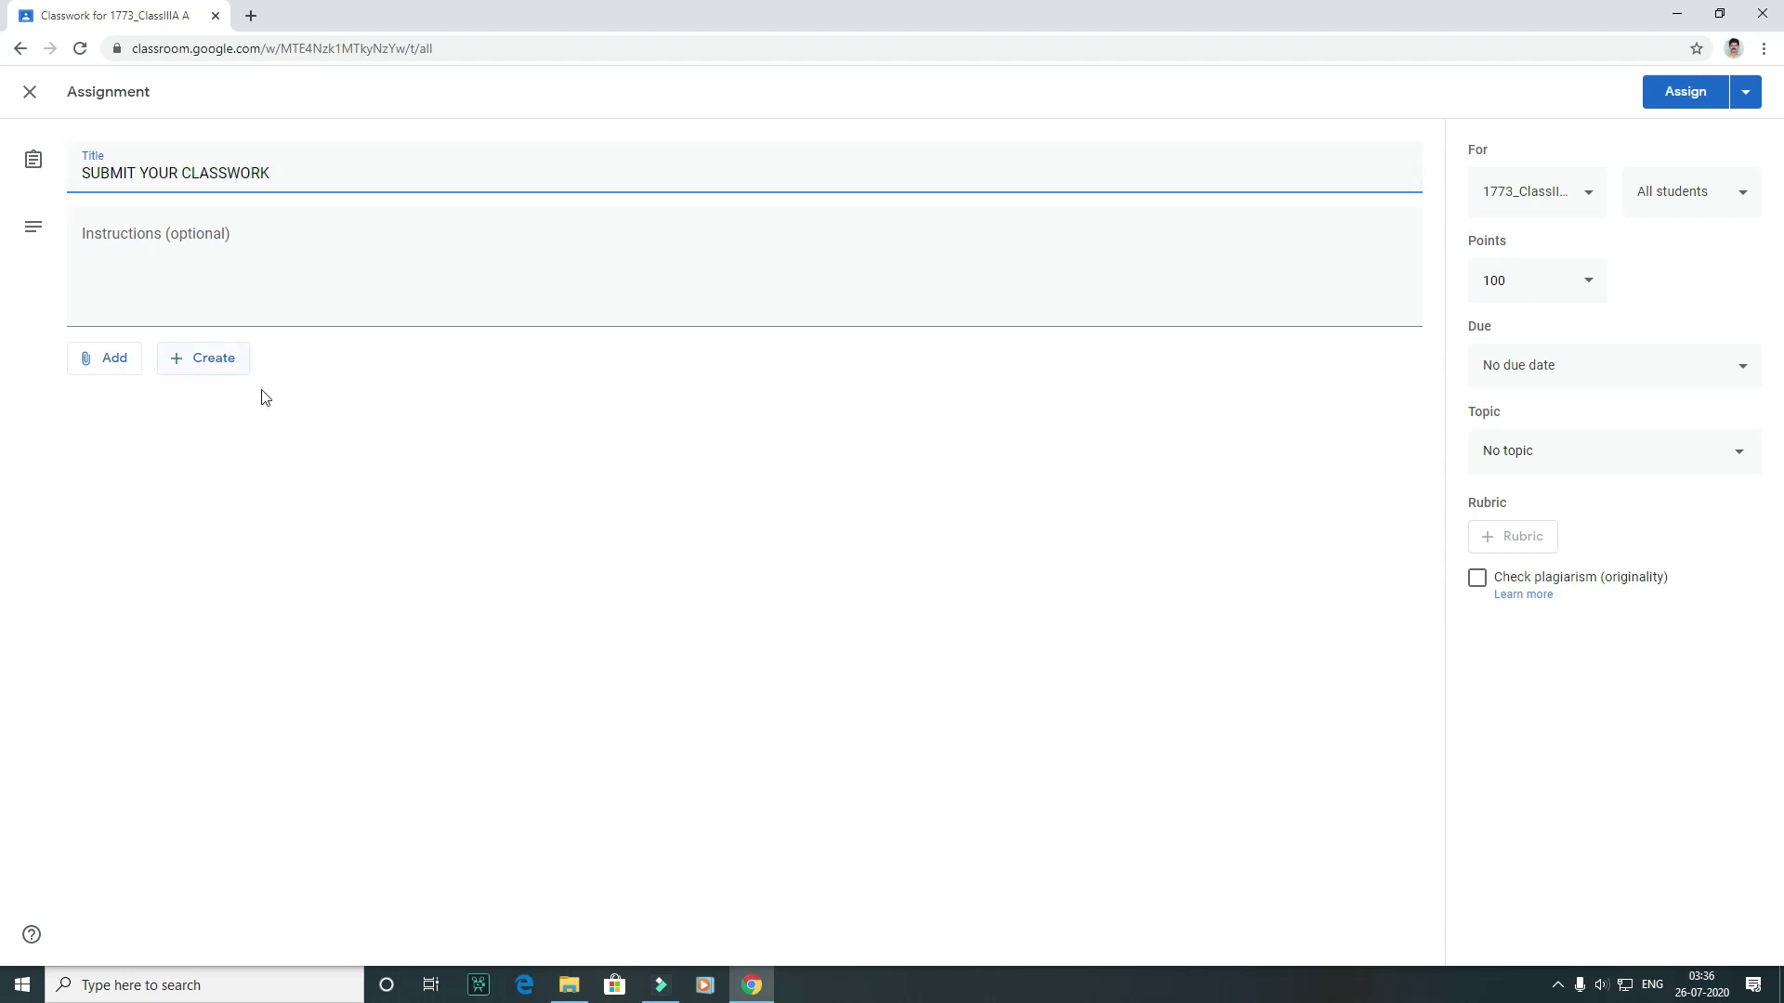
pyautogui.click(264, 398)
# - Examine the assignment's points setting and the classes and students it can be given to
pyautogui.click(1580, 282)
pyautogui.click(1613, 297)
pyautogui.click(1541, 278)
pyautogui.click(1644, 242)
pyautogui.click(1545, 288)
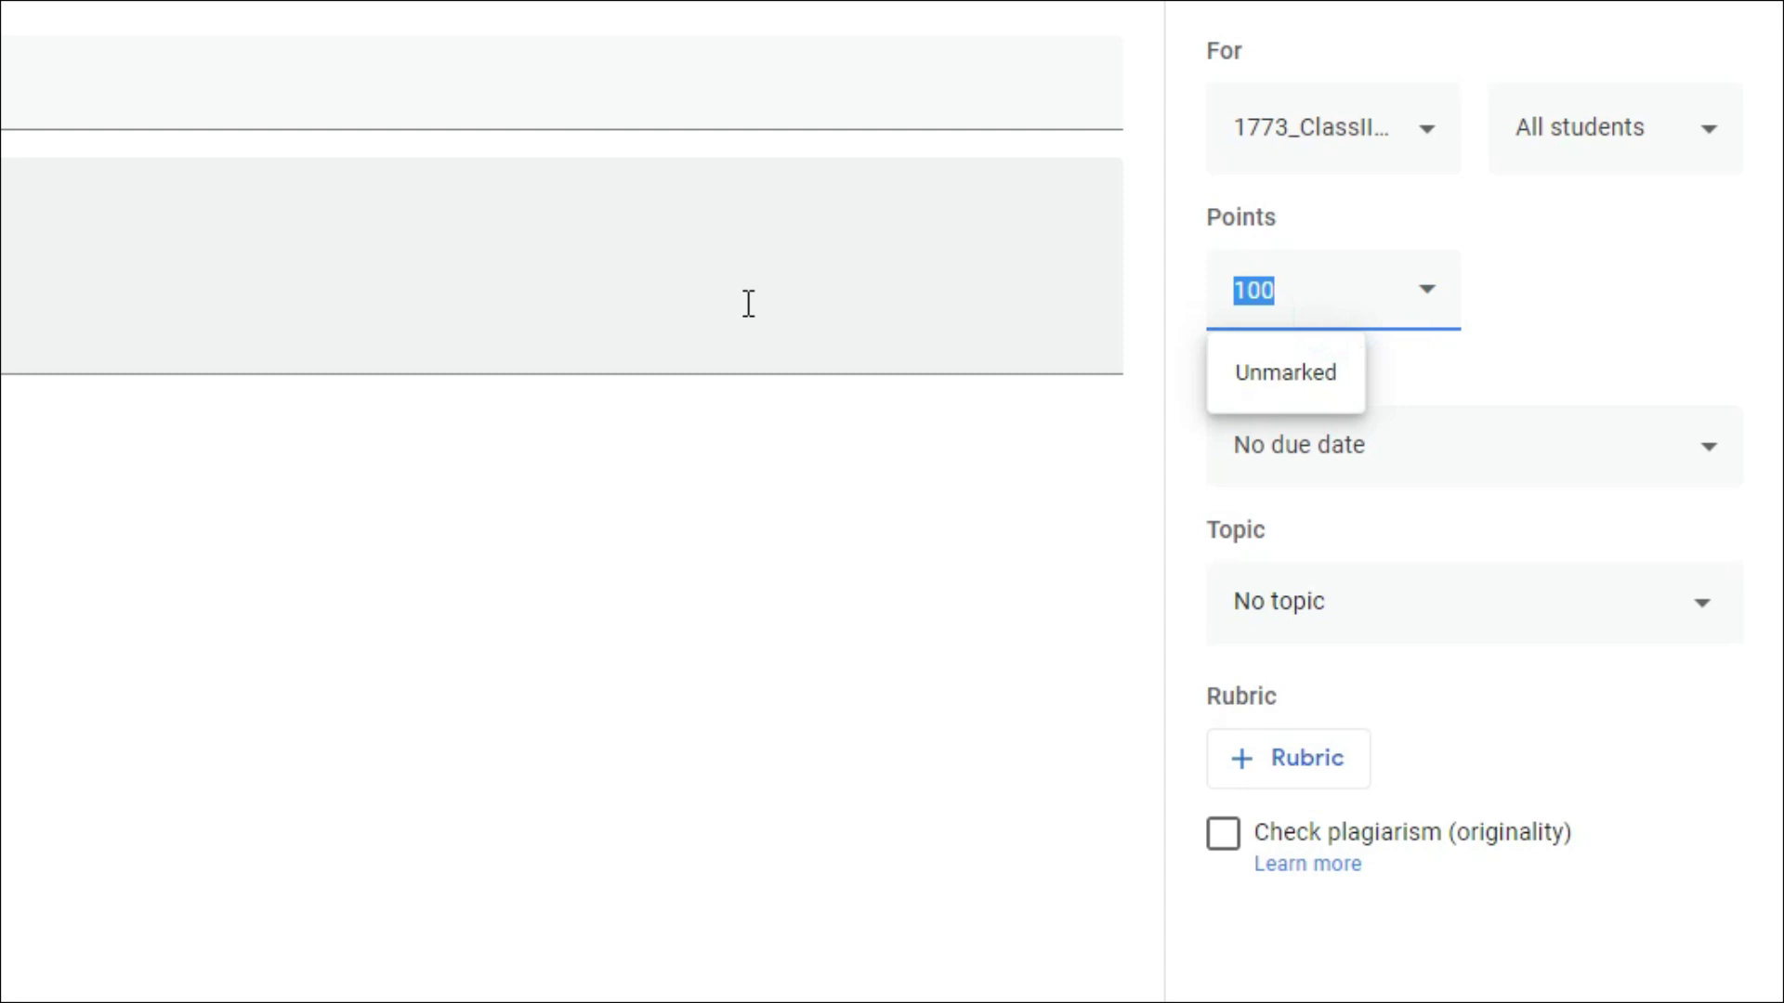
pyautogui.click(1440, 210)
pyautogui.click(1408, 121)
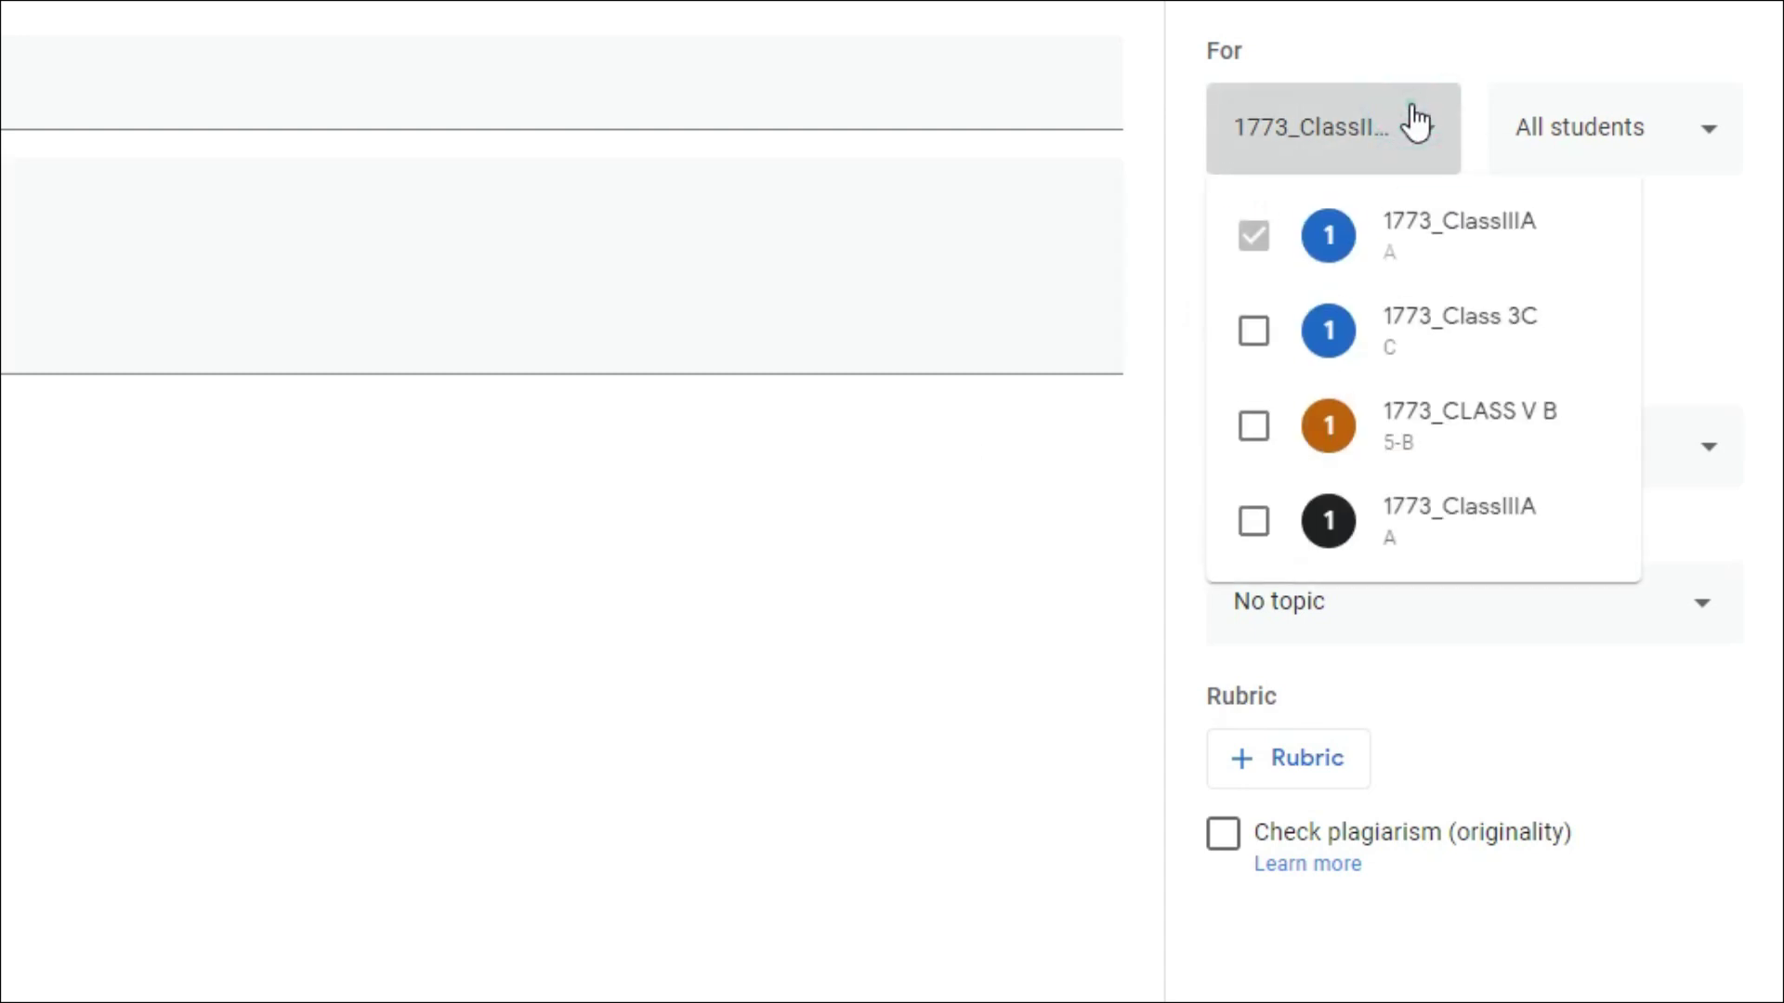
pyautogui.click(1416, 121)
pyautogui.click(1564, 144)
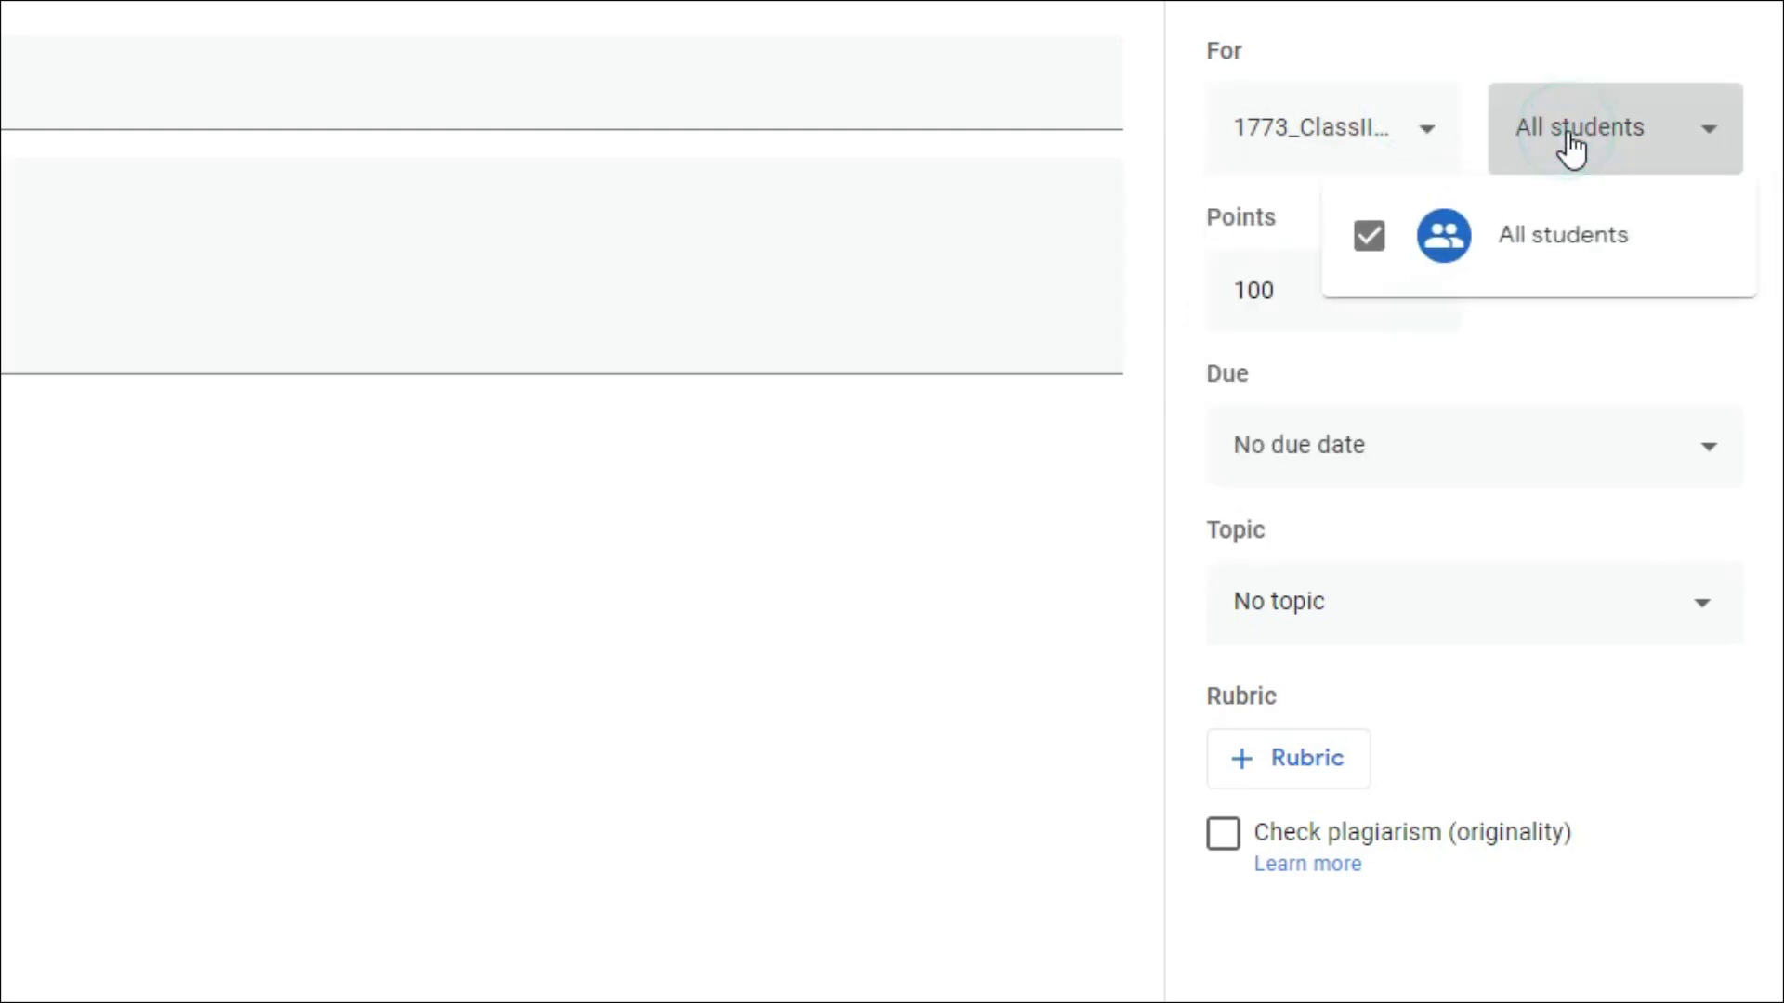
pyautogui.click(1622, 130)
# - Set the assignment's points to 20
pyautogui.click(1364, 279)
pyautogui.write('20')
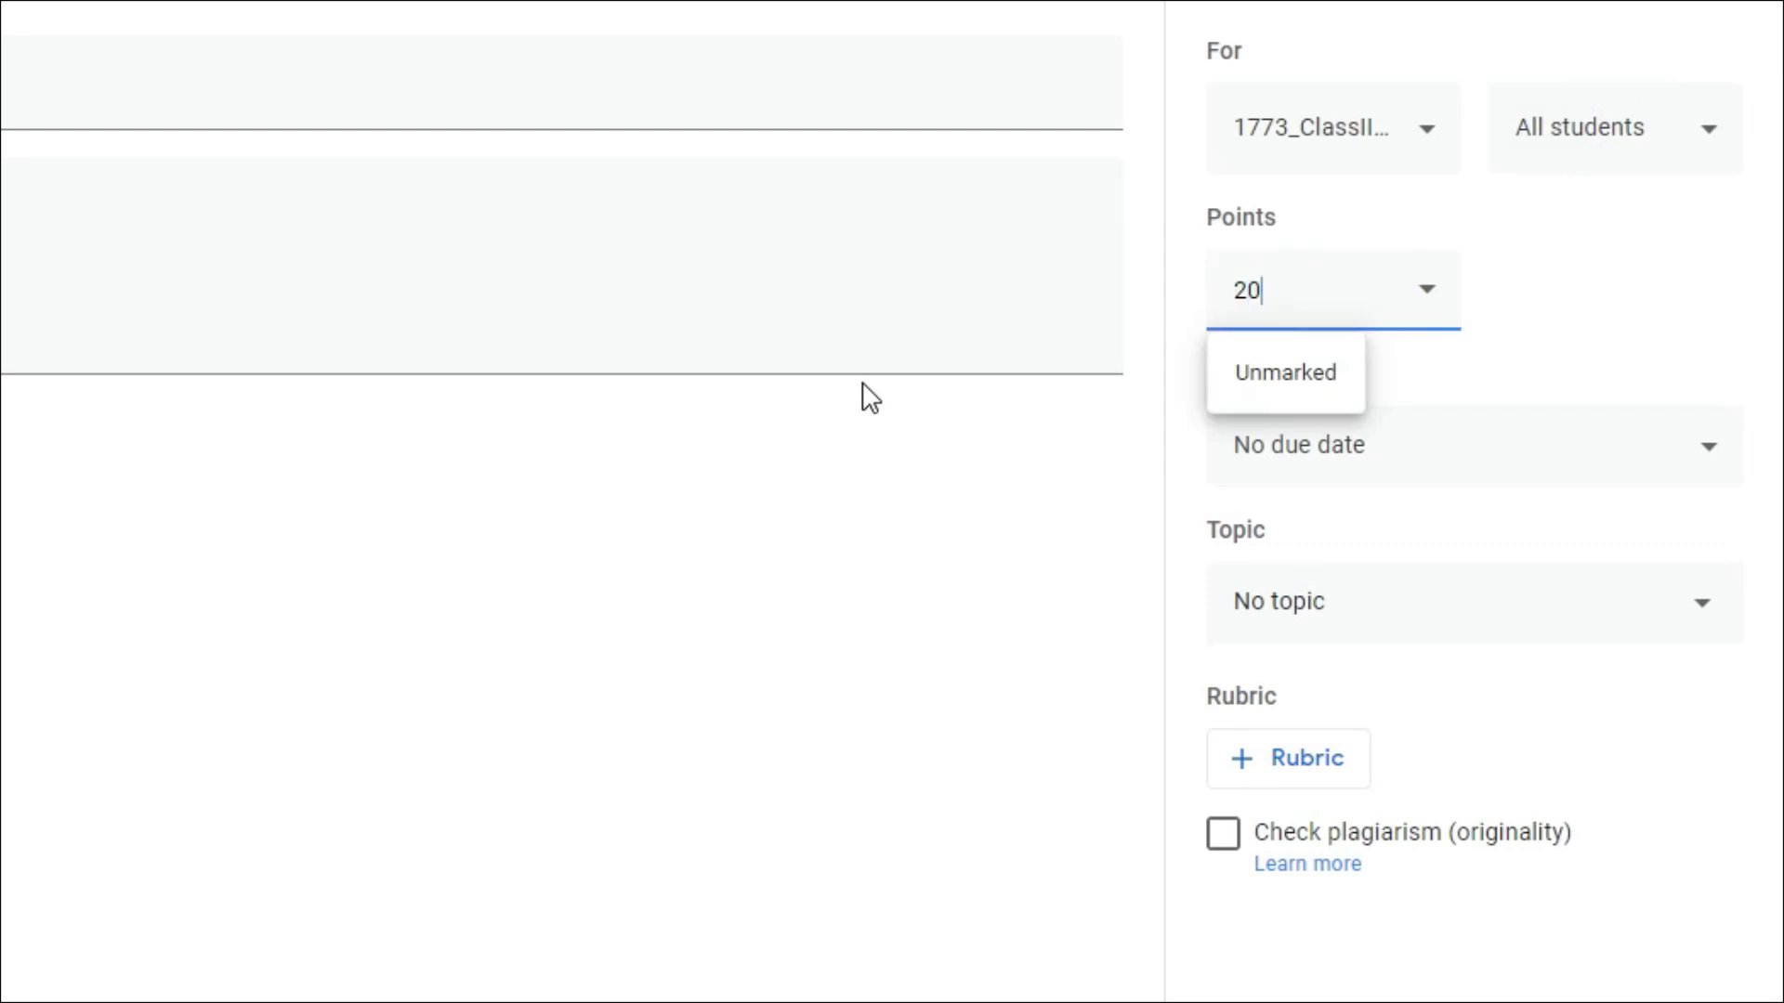
pyautogui.click(948, 463)
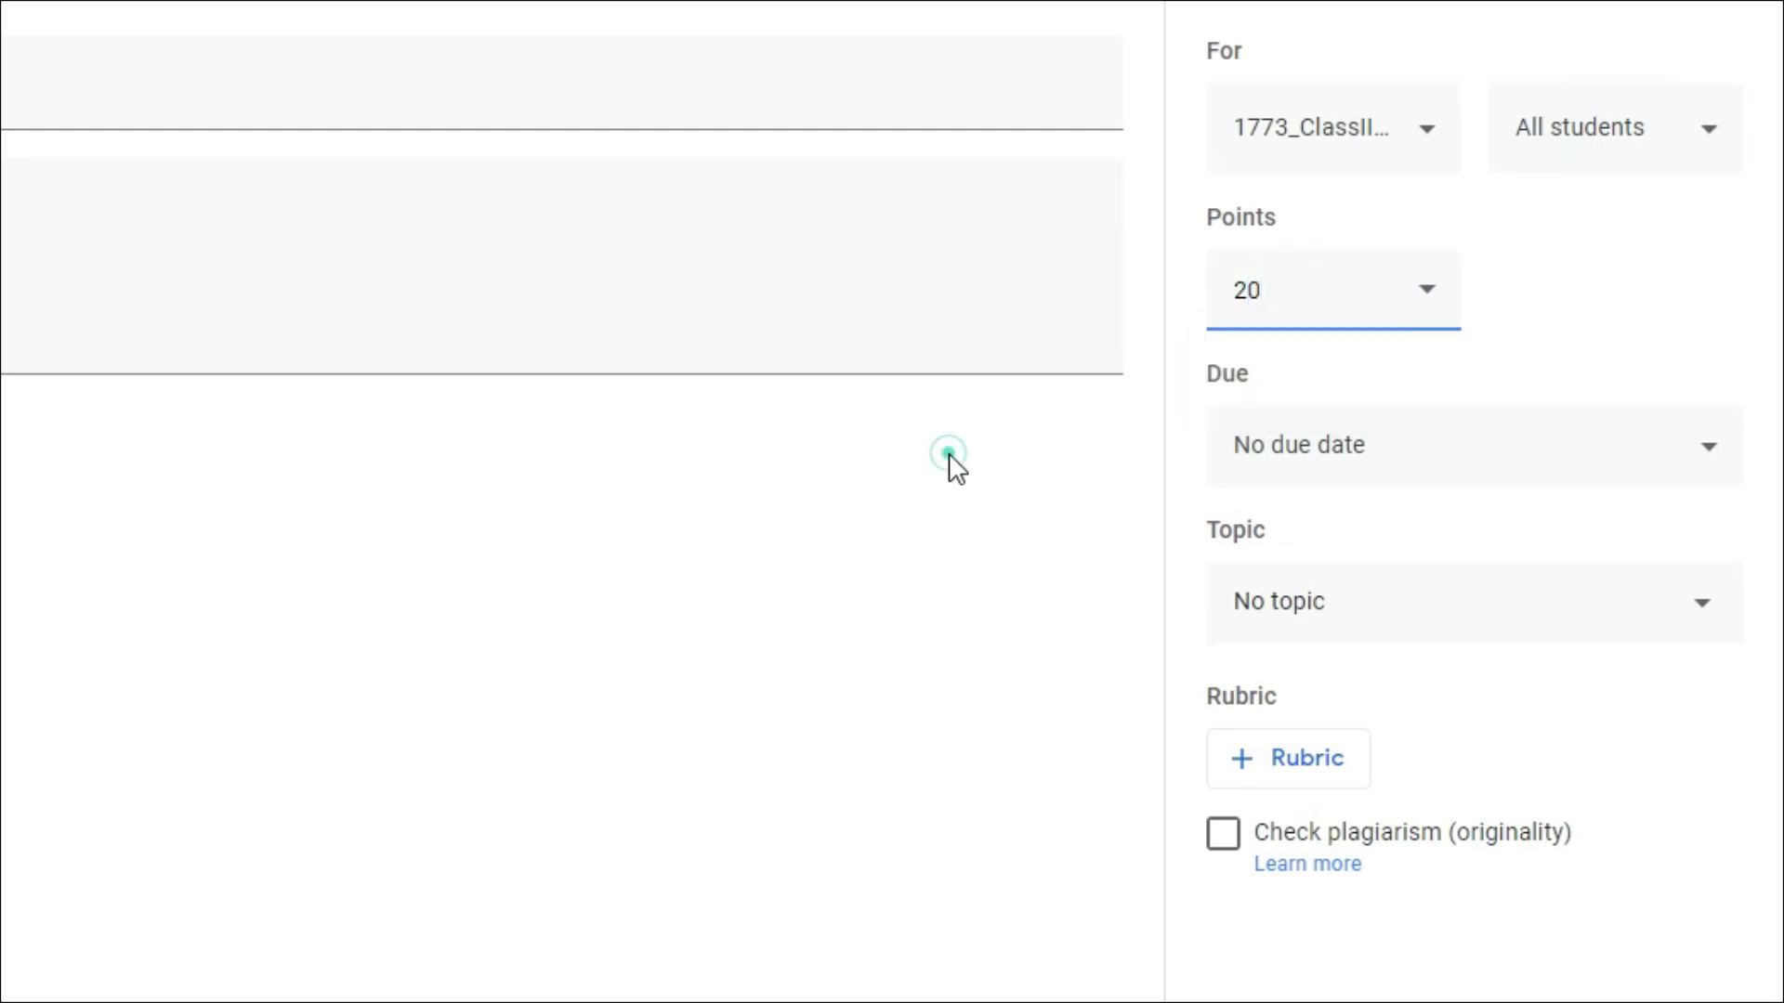
# - Set the assignment's due date to 28 Jul 2020 with the due time 17:00
pyautogui.click(1327, 452)
pyautogui.click(1361, 575)
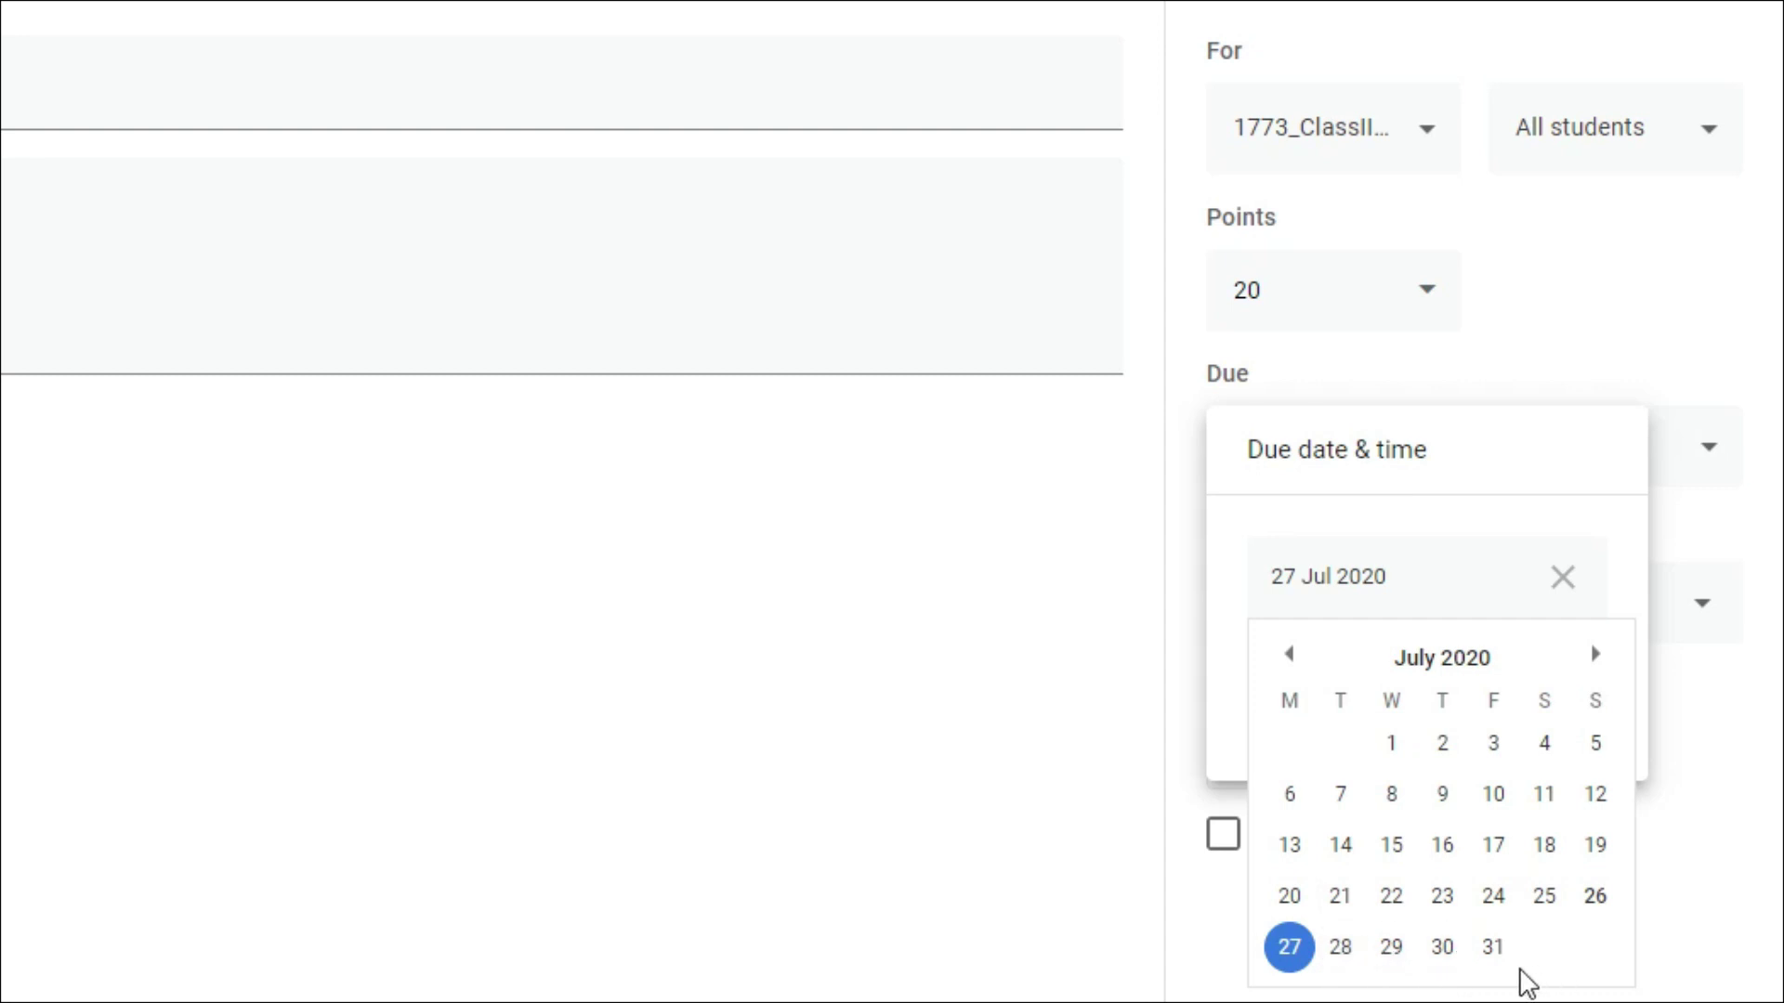
pyautogui.click(1338, 957)
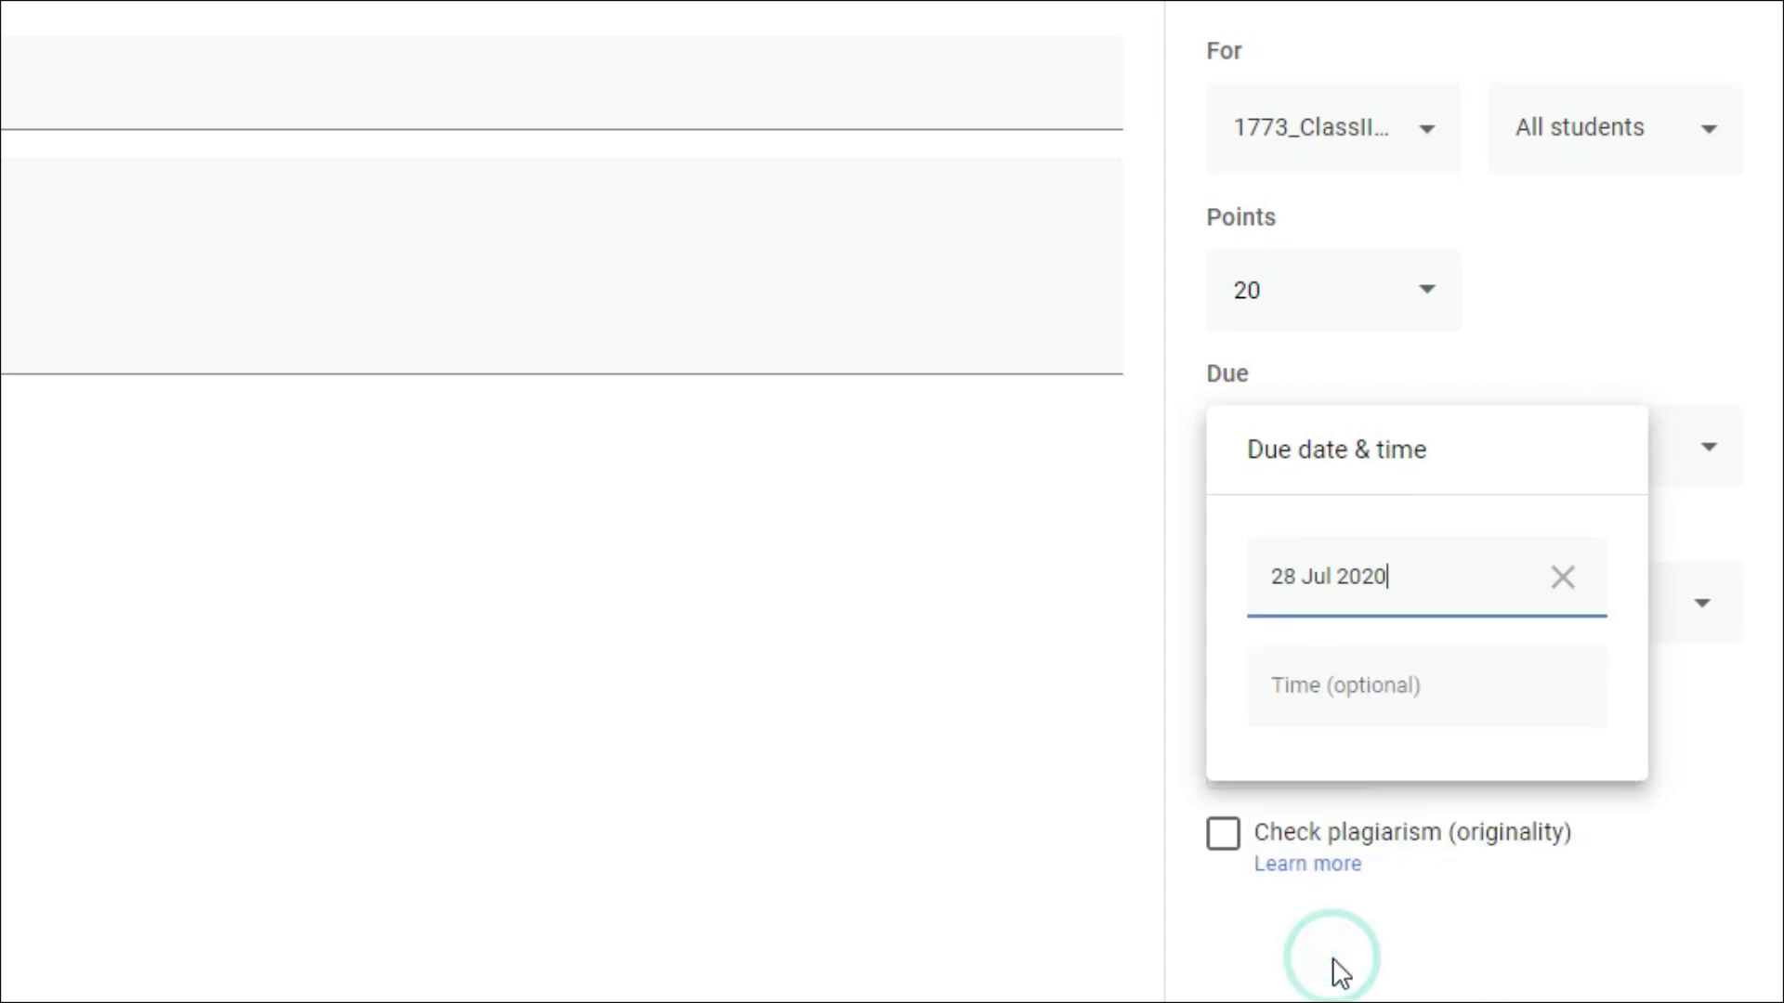
pyautogui.click(1367, 650)
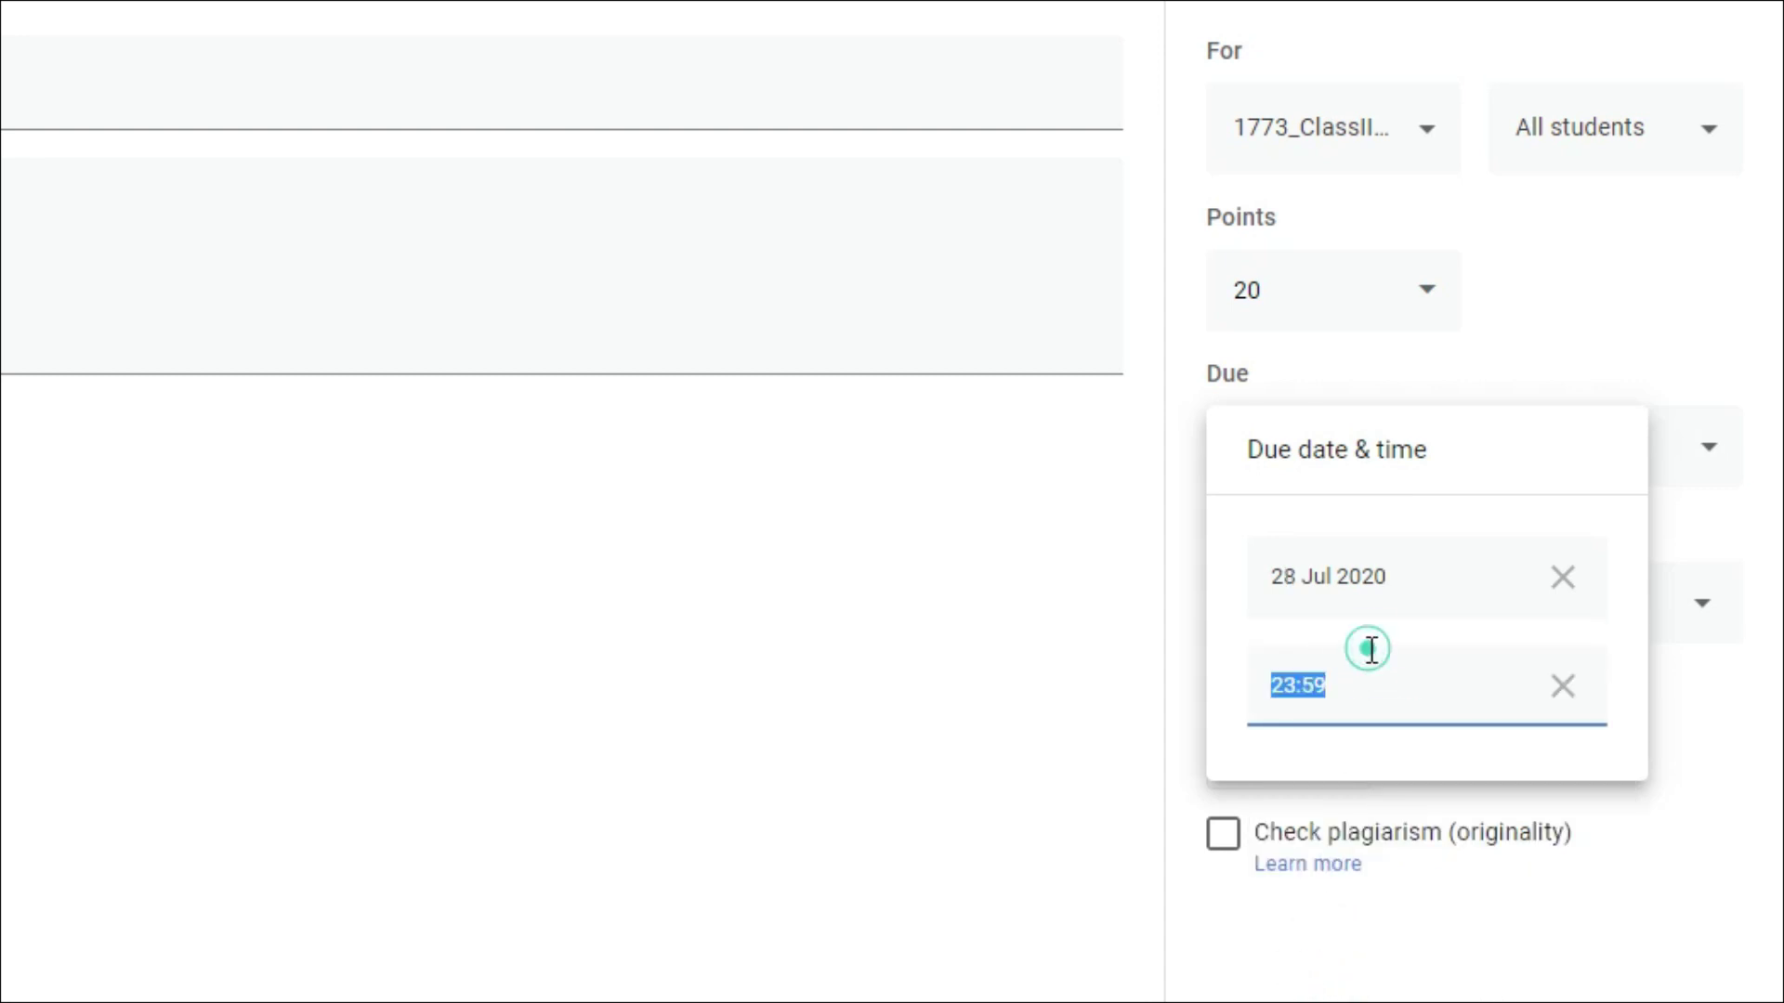
pyautogui.write('10:')
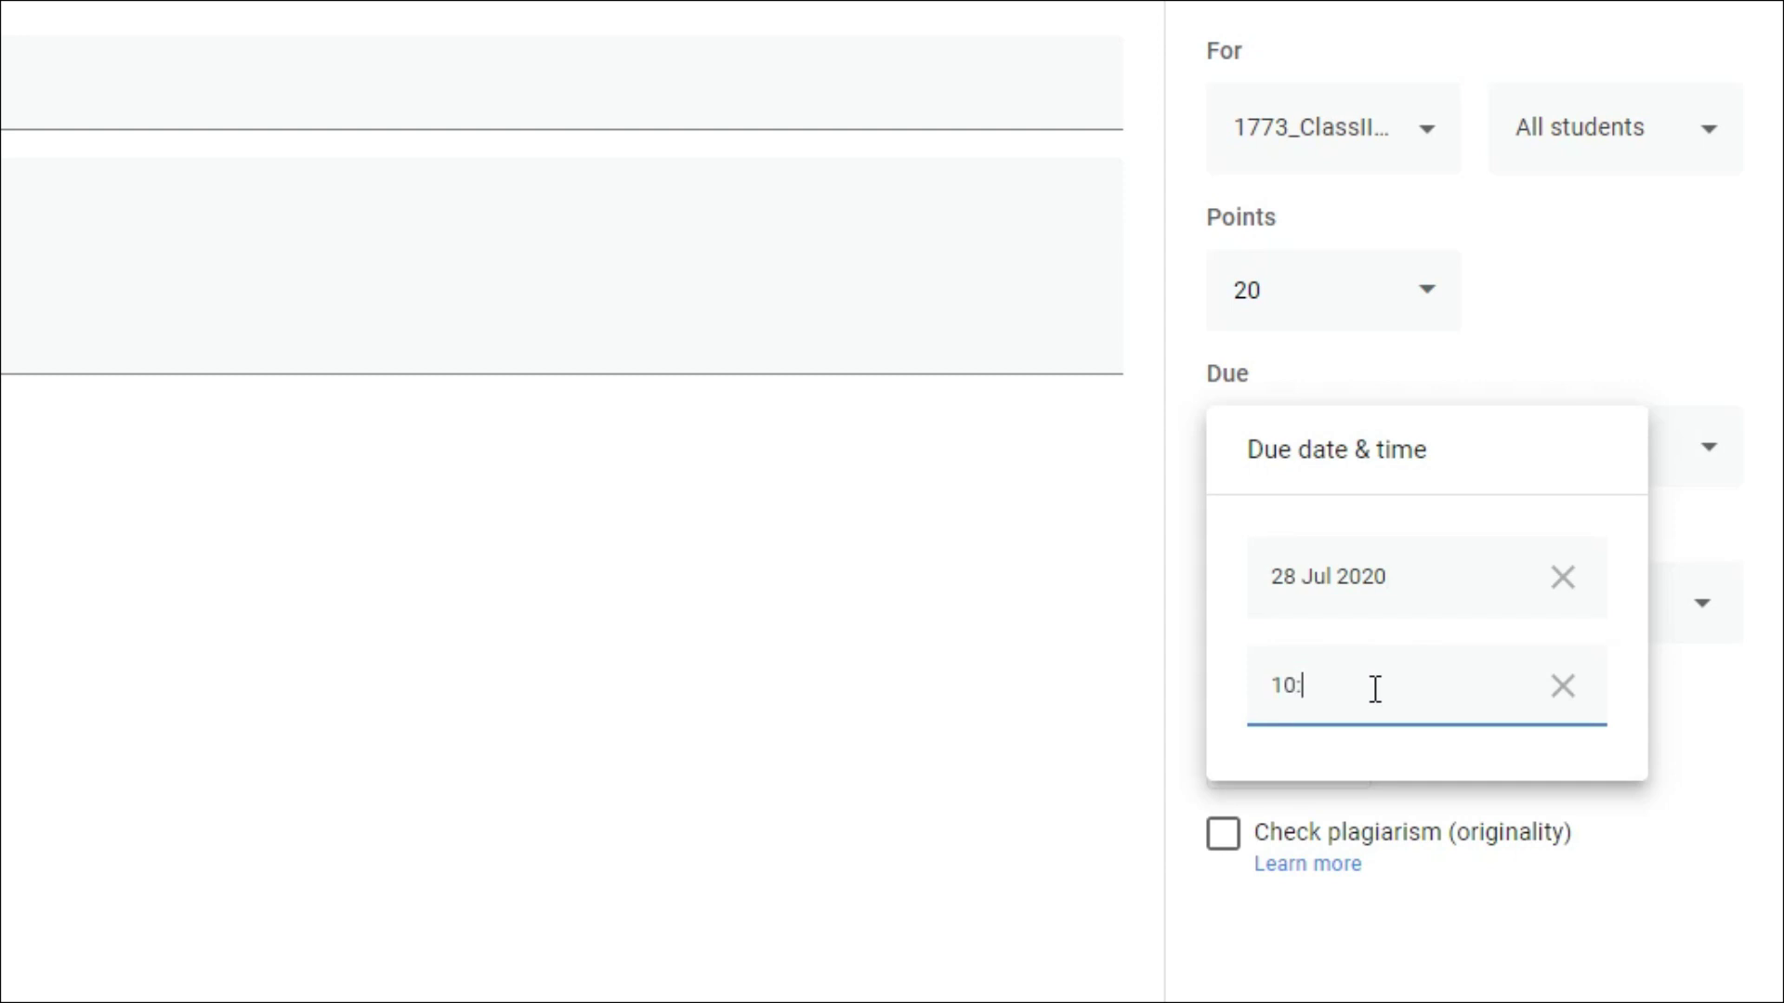
pyautogui.press('BackSpace')
pyautogui.press('BackSpace')
pyautogui.press('BackSpace')
pyautogui.press('BackSpace')
pyautogui.write('5')
pyautogui.press('Return')
pyautogui.click(1381, 969)
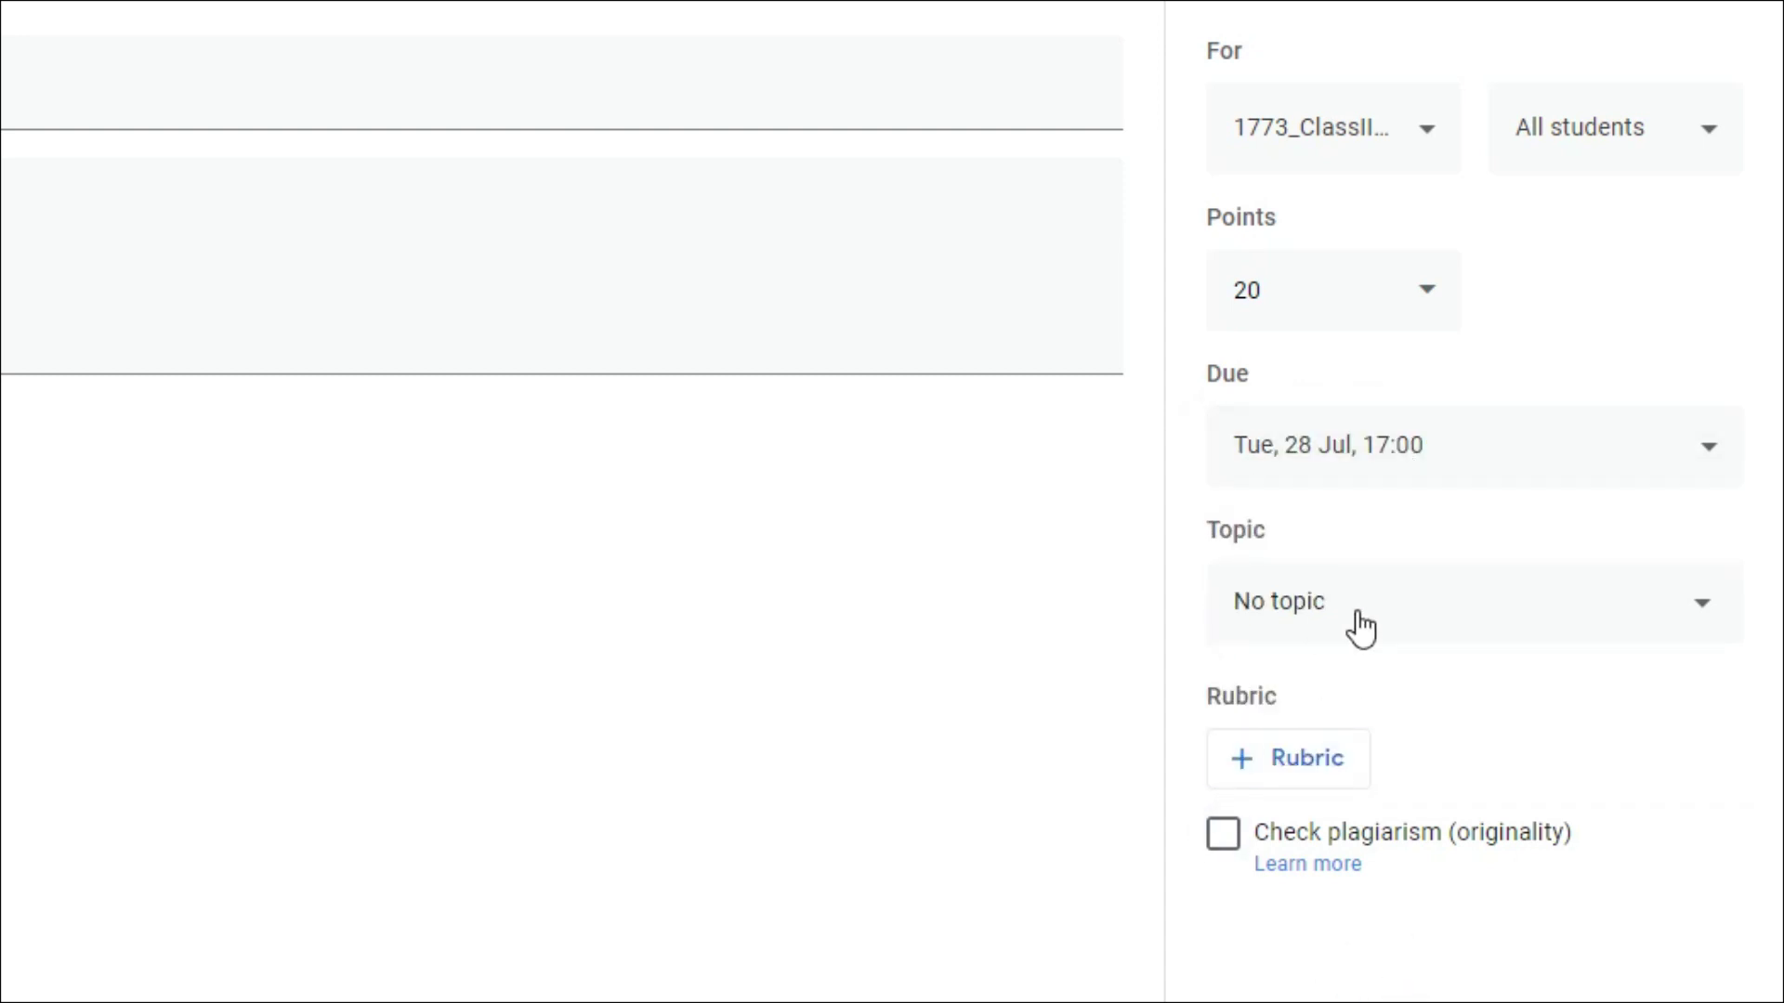
# - File the assignment under the Mathematics topic and assign it to the class
pyautogui.click(1352, 615)
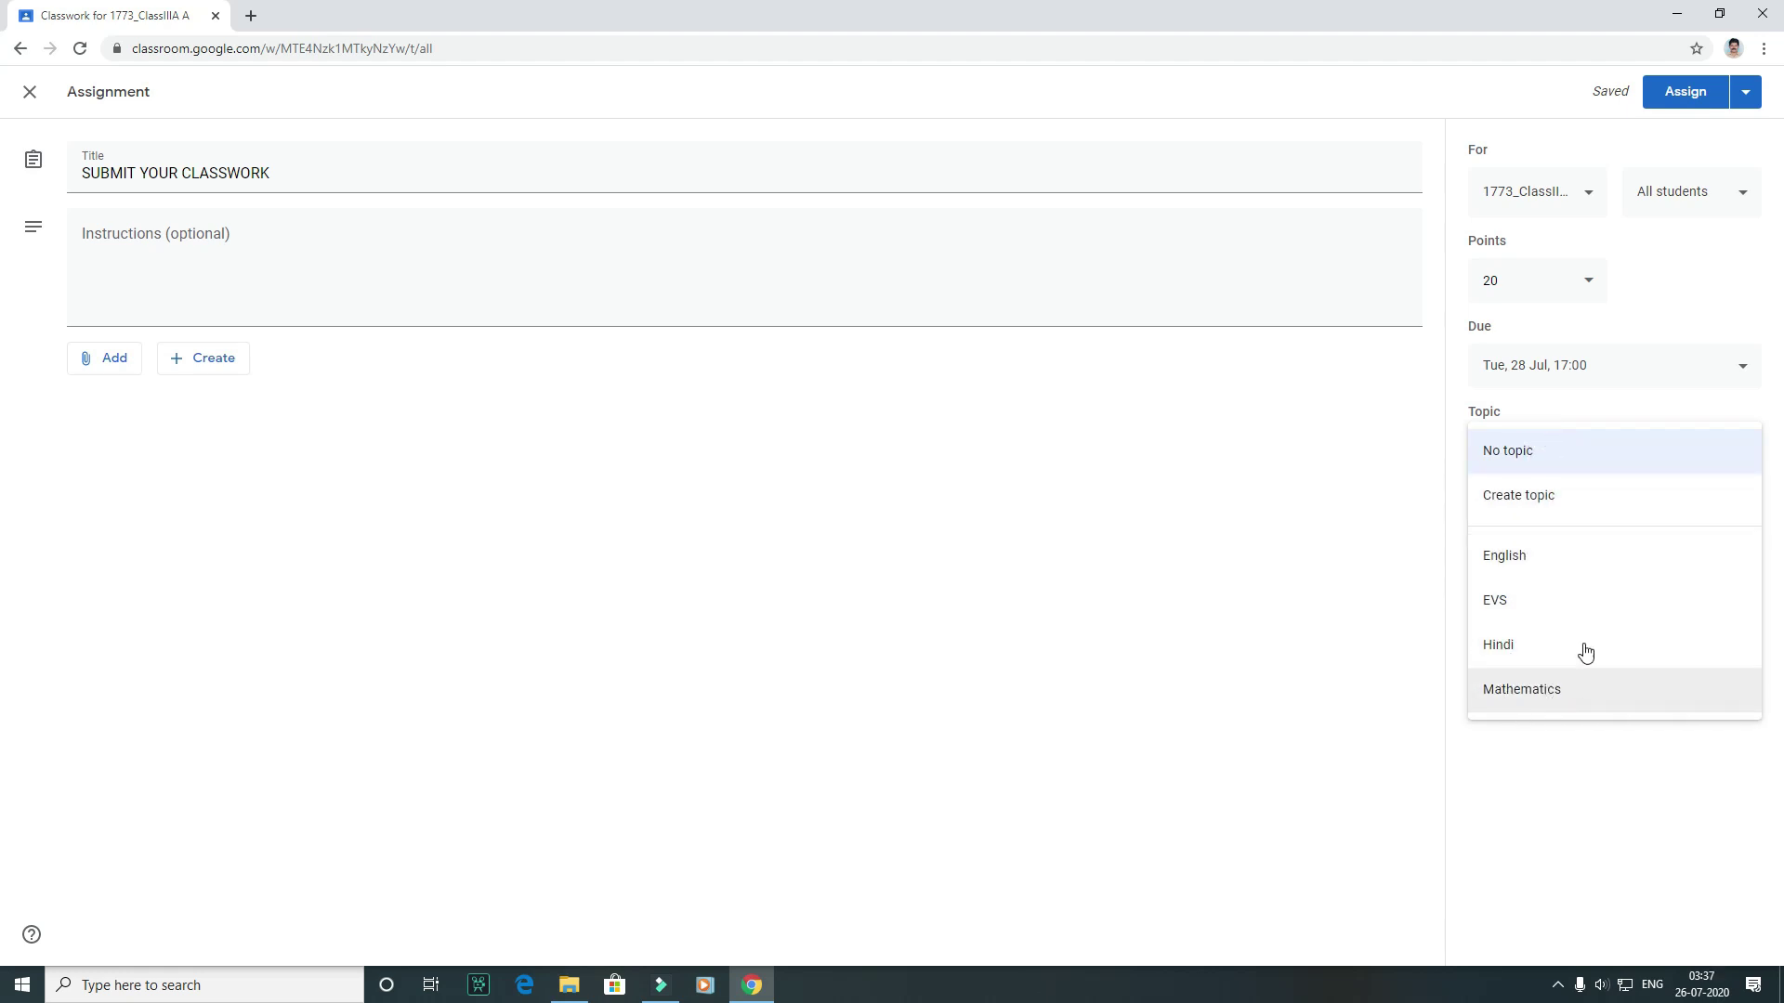
pyautogui.click(1606, 697)
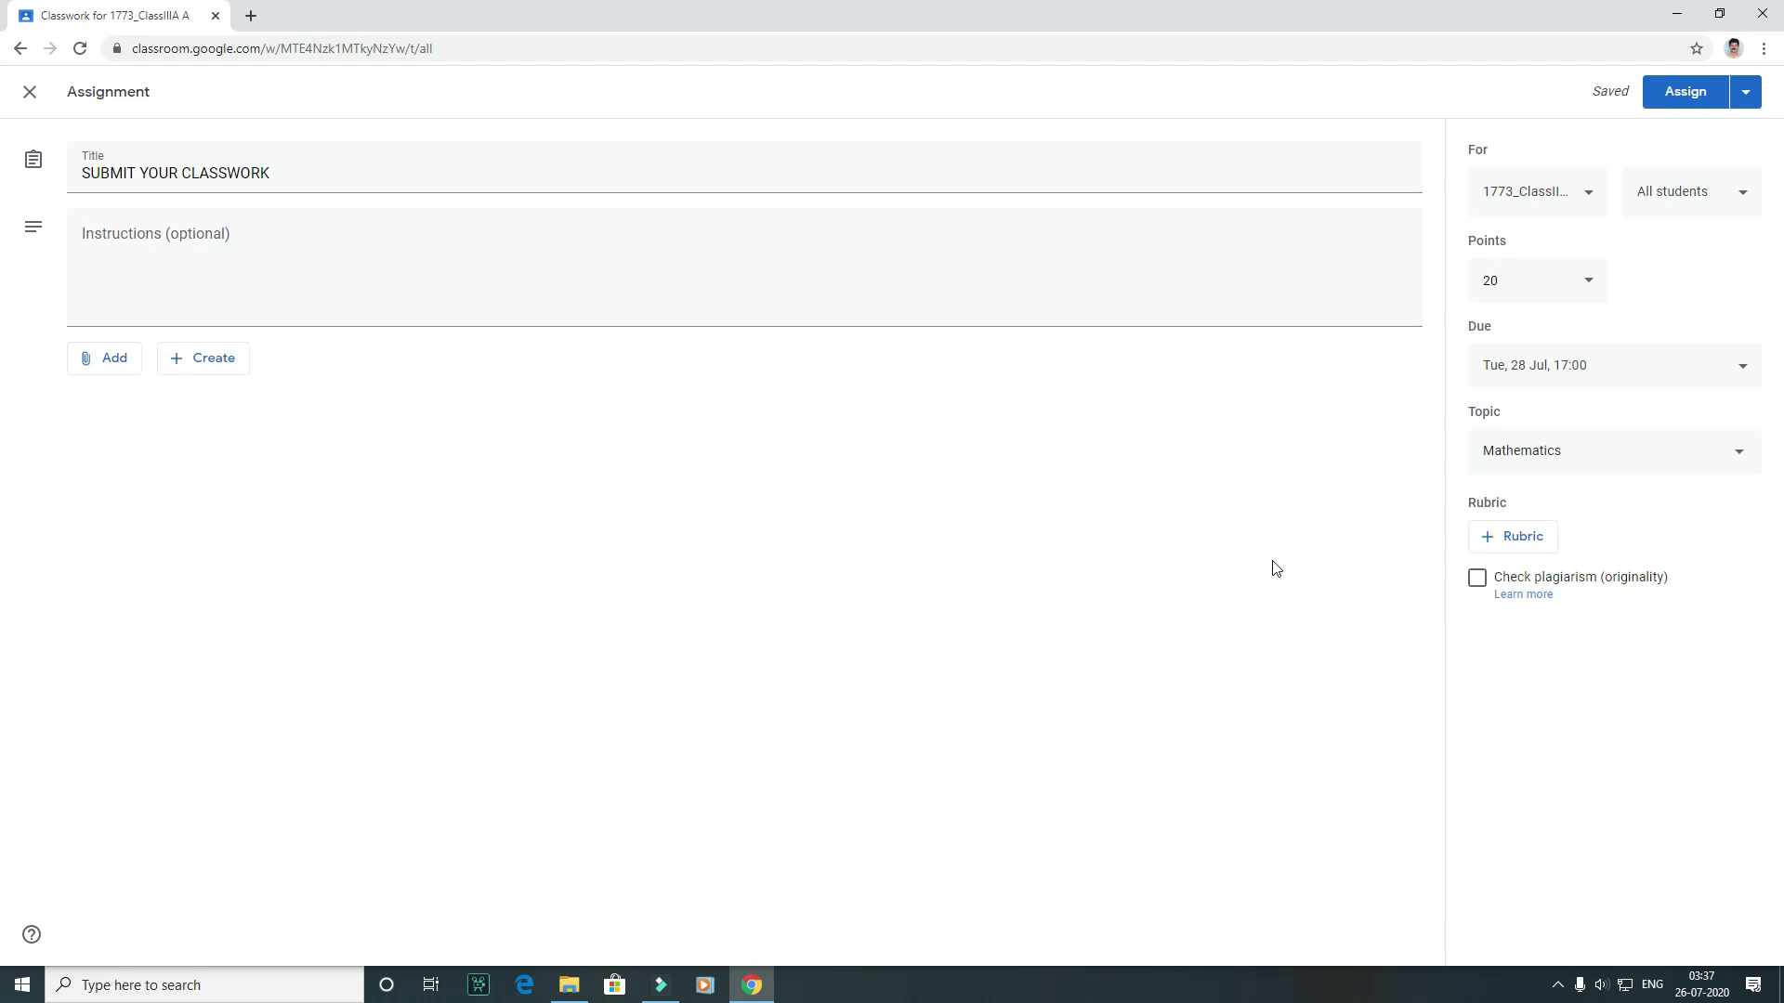
pyautogui.click(1690, 105)
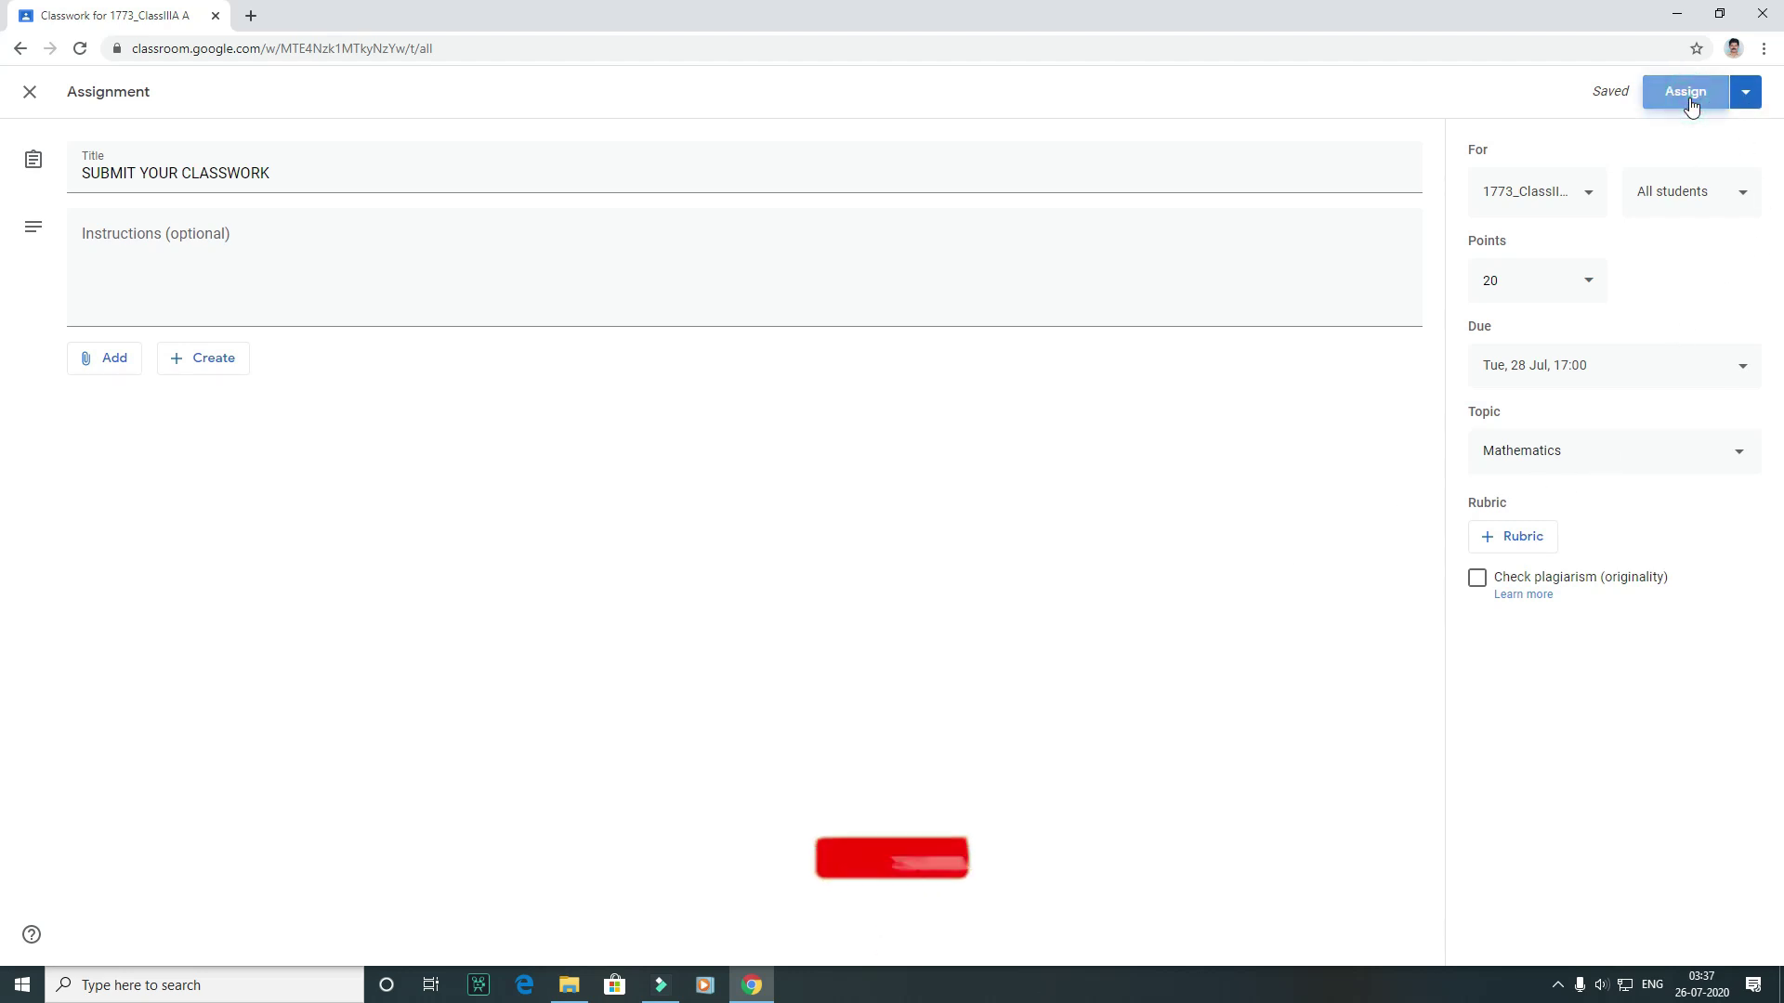